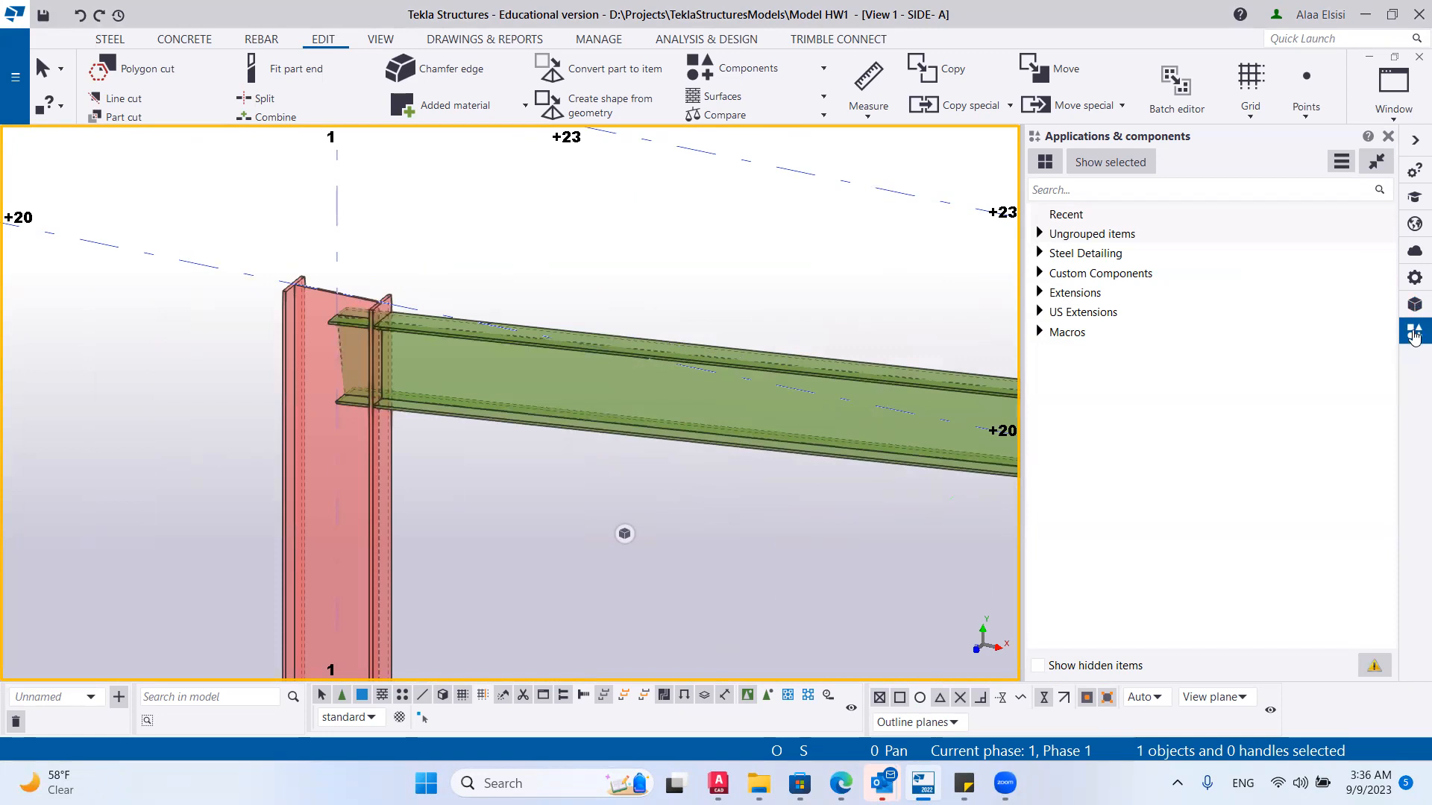
Switch to AutoCAD and examine the Detail A connection and the frame elevation in the Auto_1 drawing.
{"action": "middle_click_drag", "start_coordinate": [288, 315], "coordinate": [399, 298], "text": "ctrl"}
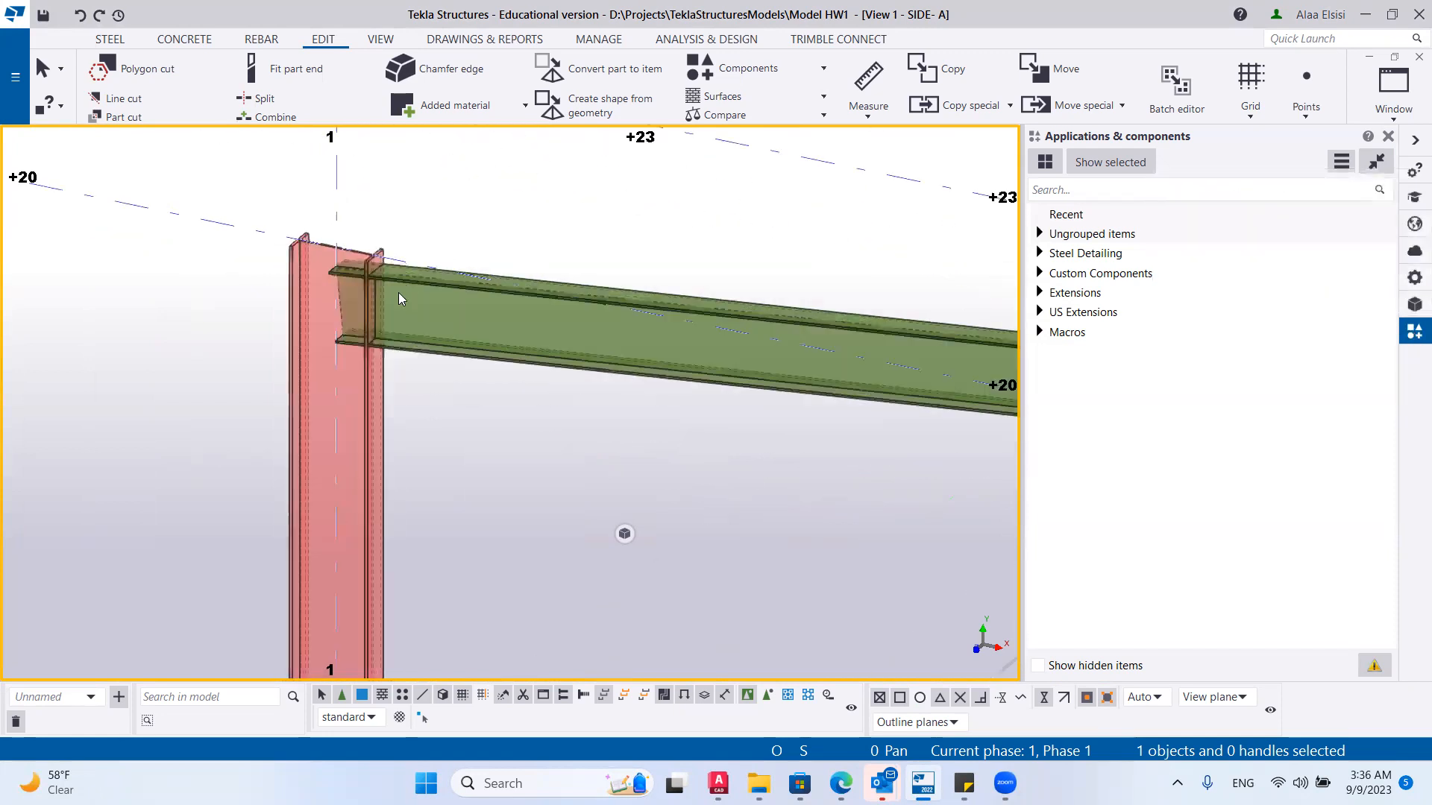
{"action": "scroll", "coordinate": [381, 306], "scroll_direction": "up", "scroll_amount": 3}
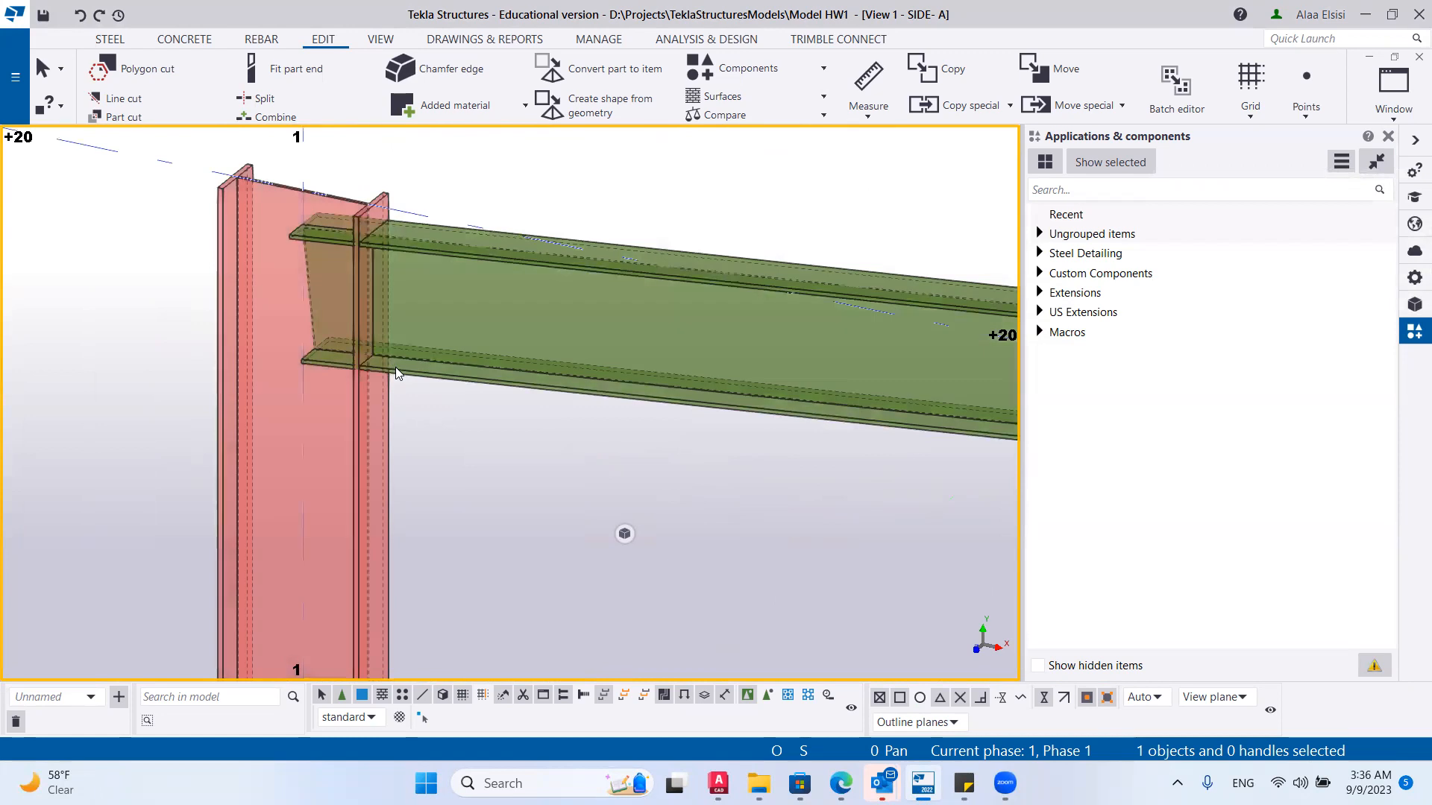
{"action": "middle_click_drag", "start_coordinate": [388, 369], "coordinate": [293, 286], "text": "ctrl"}
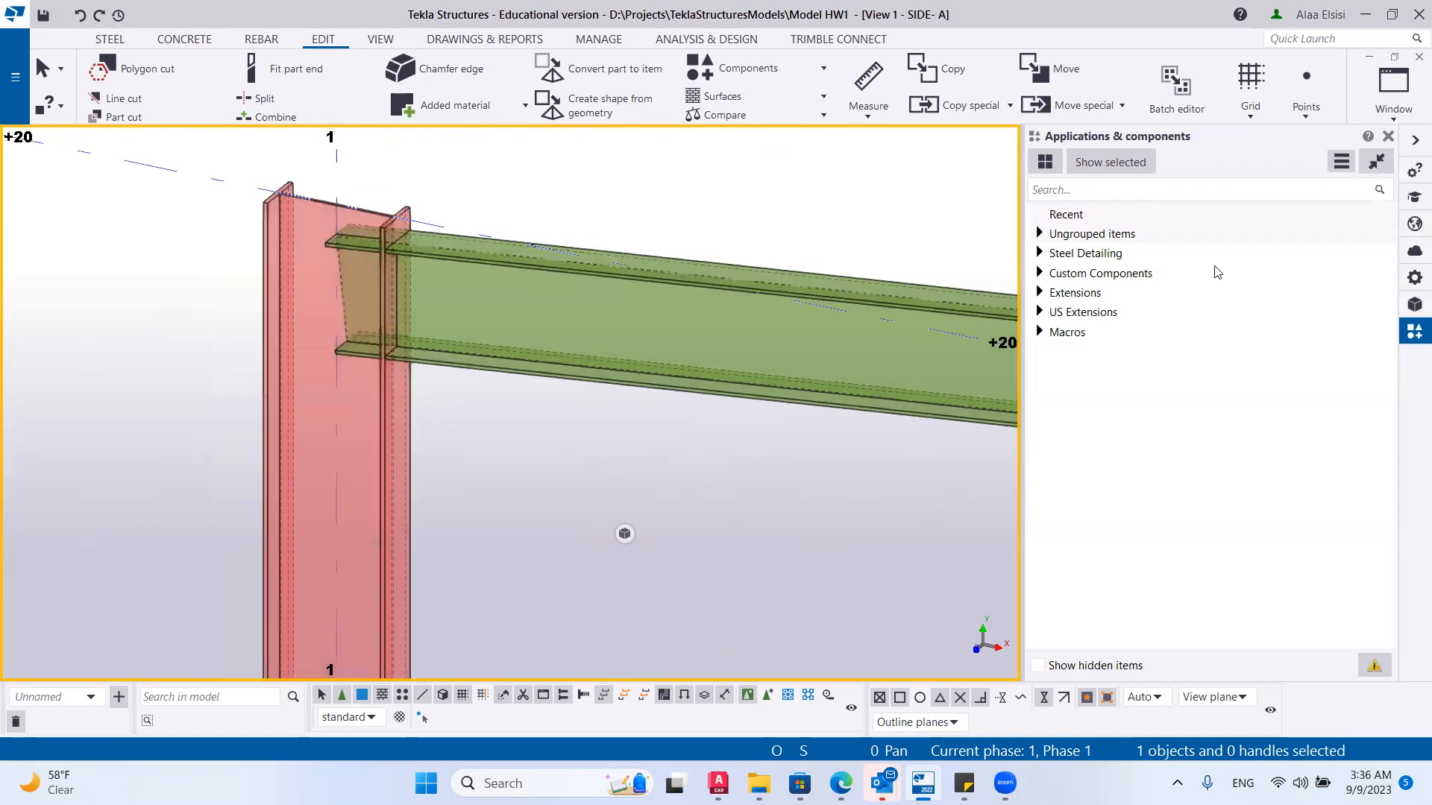
{"action": "left_click", "coordinate": [1115, 193]}
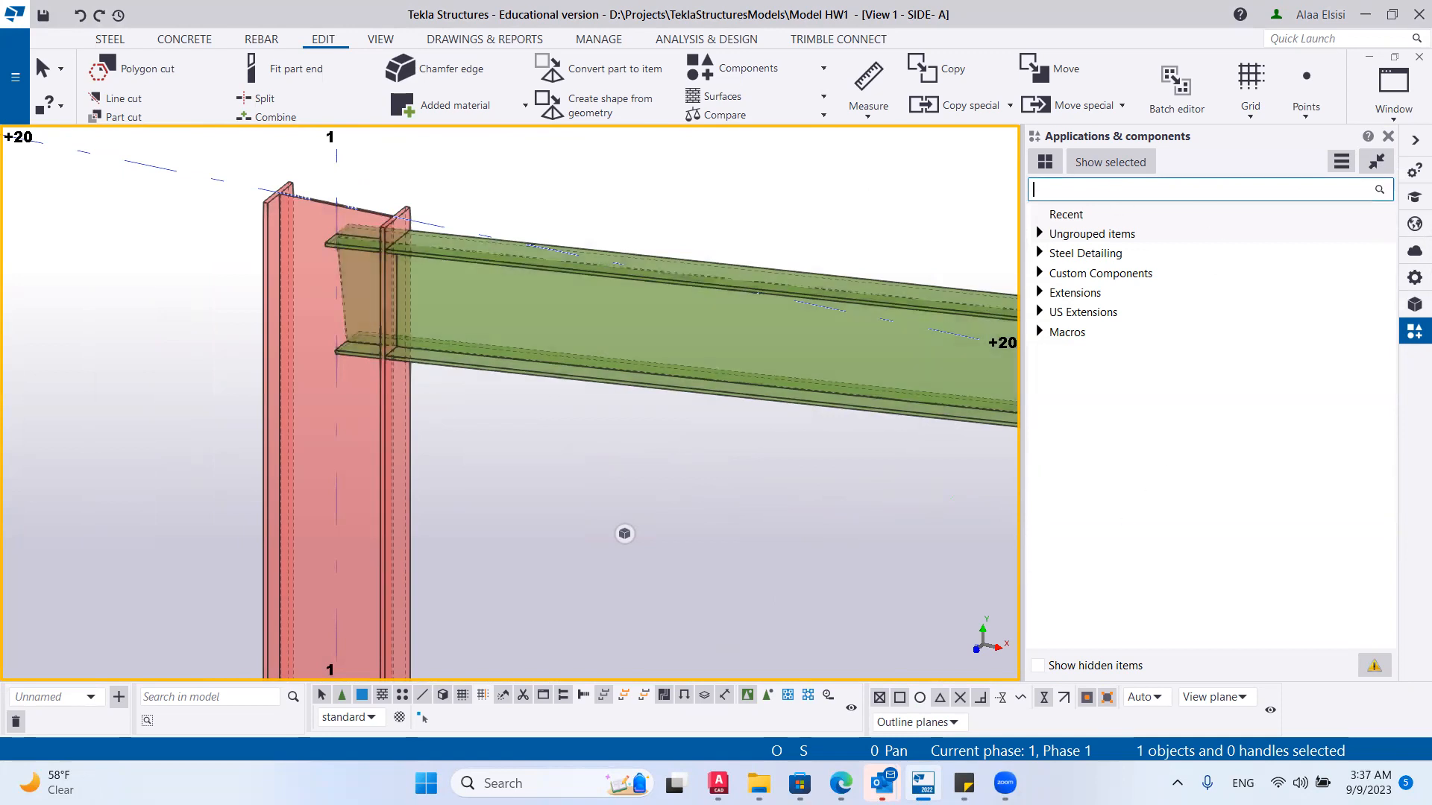
{"action": "key", "text": "alt+Tab"}
{"action": "scroll", "coordinate": [904, 320], "scroll_direction": "down", "scroll_amount": 3}
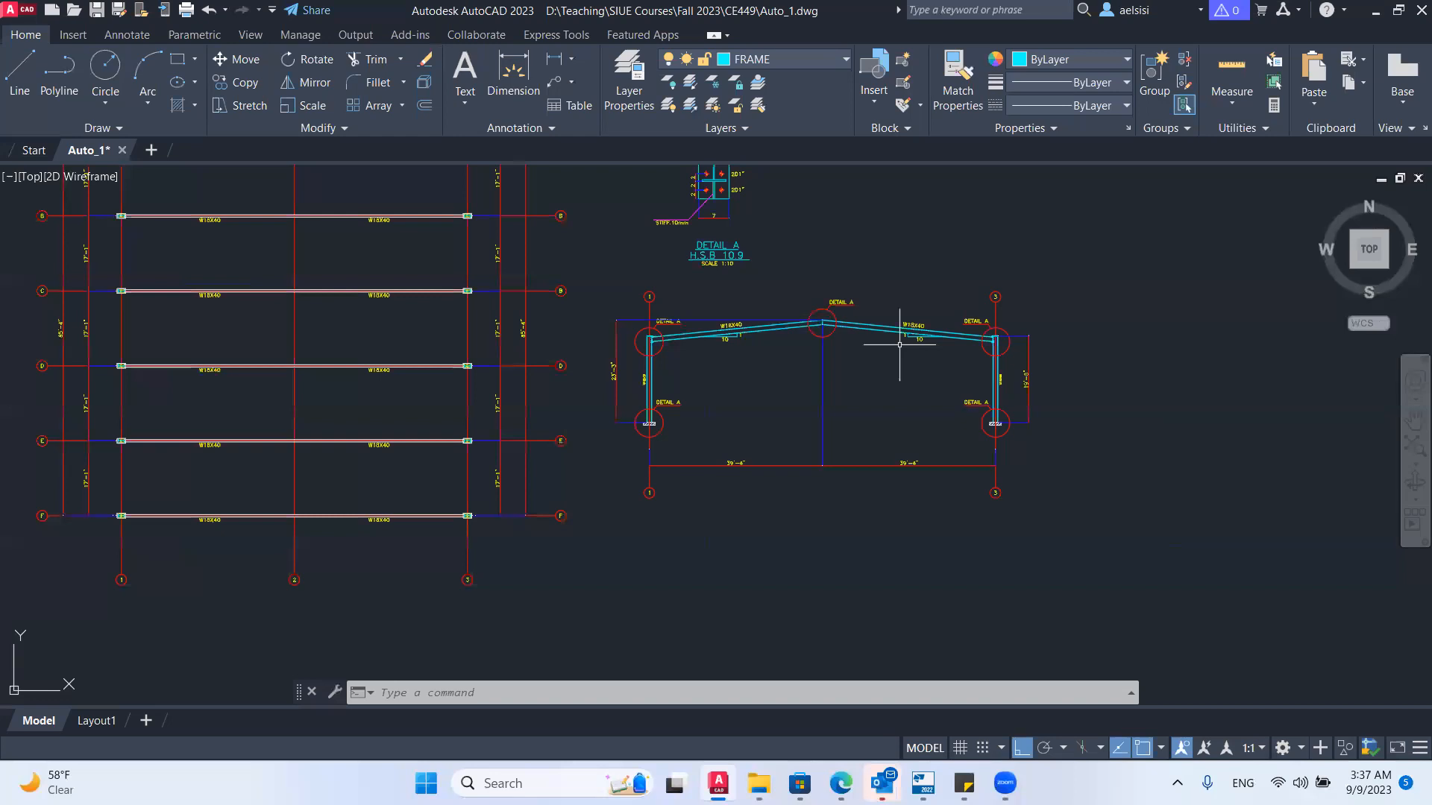
{"action": "scroll", "coordinate": [740, 522], "scroll_direction": "up", "scroll_amount": 2}
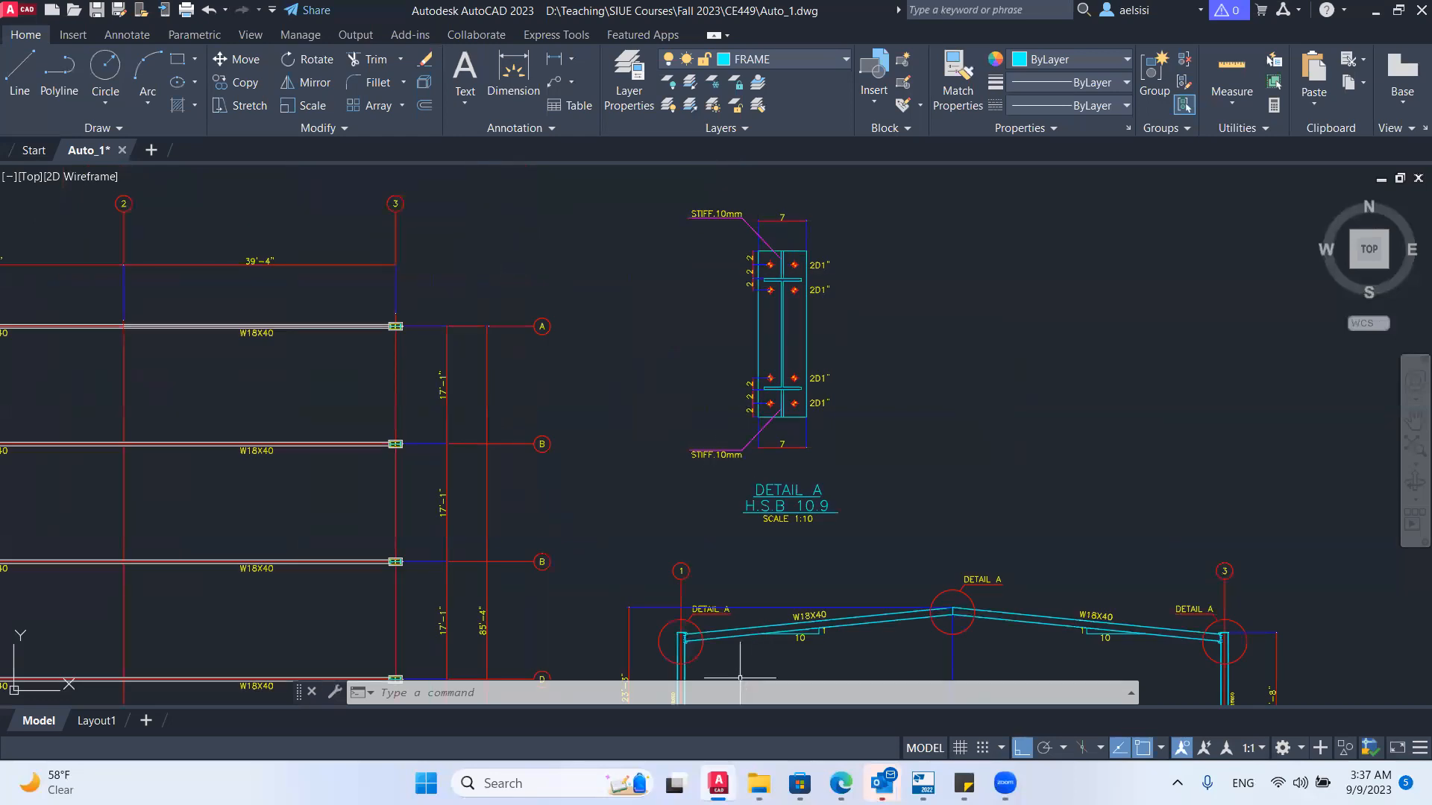
Return to Tekla Structures and search the applications and components catalog for "end plate".
{"action": "left_click", "coordinate": [718, 783]}
{"action": "left_click", "coordinate": [1112, 188]}
{"action": "type", "text": "end"}
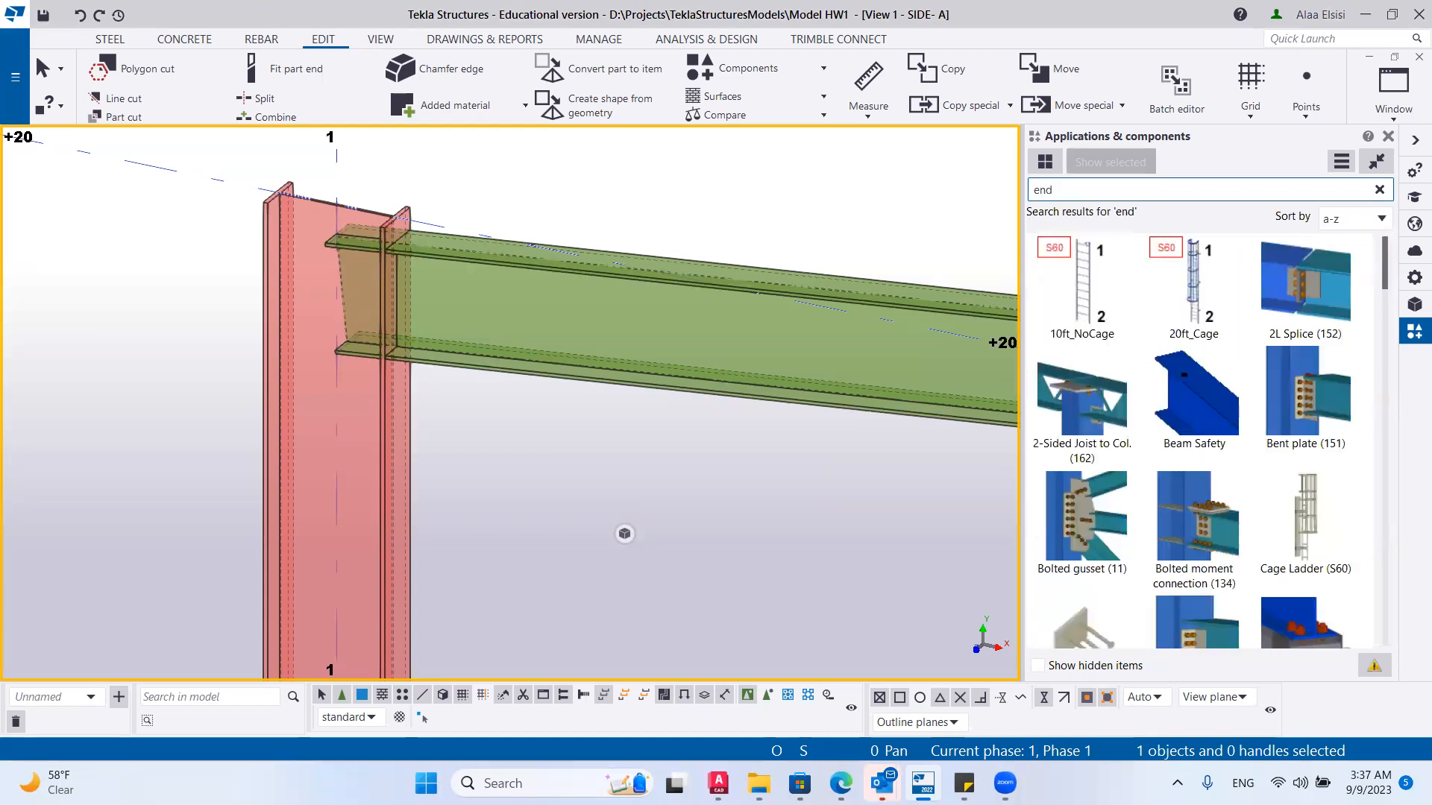
{"action": "type", "text": " plate"}
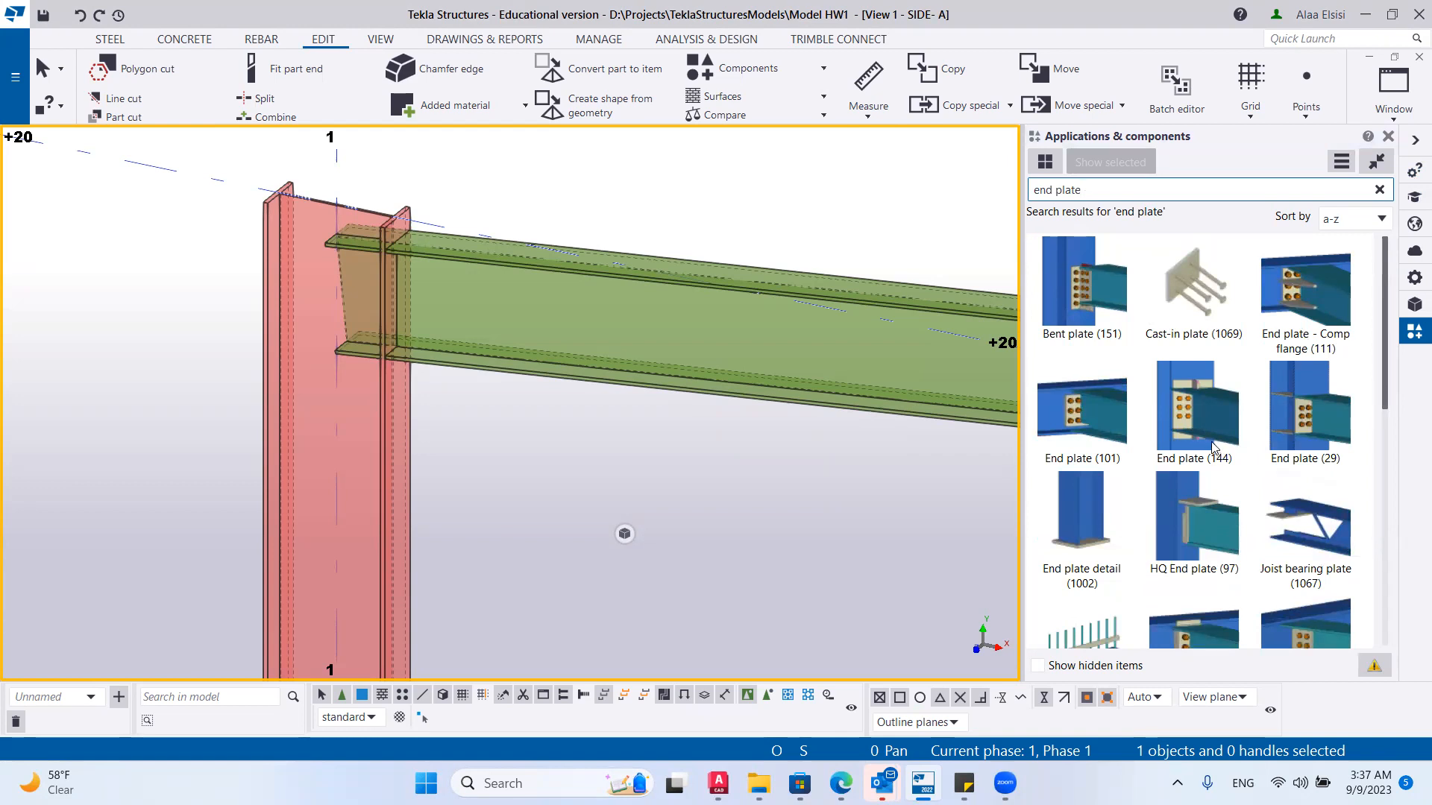
Apply the End plate (144) connection with the grid 1 column as main part and the sloped beam as secondary part, and collapse the catalog.
{"action": "left_click", "coordinate": [1188, 421]}
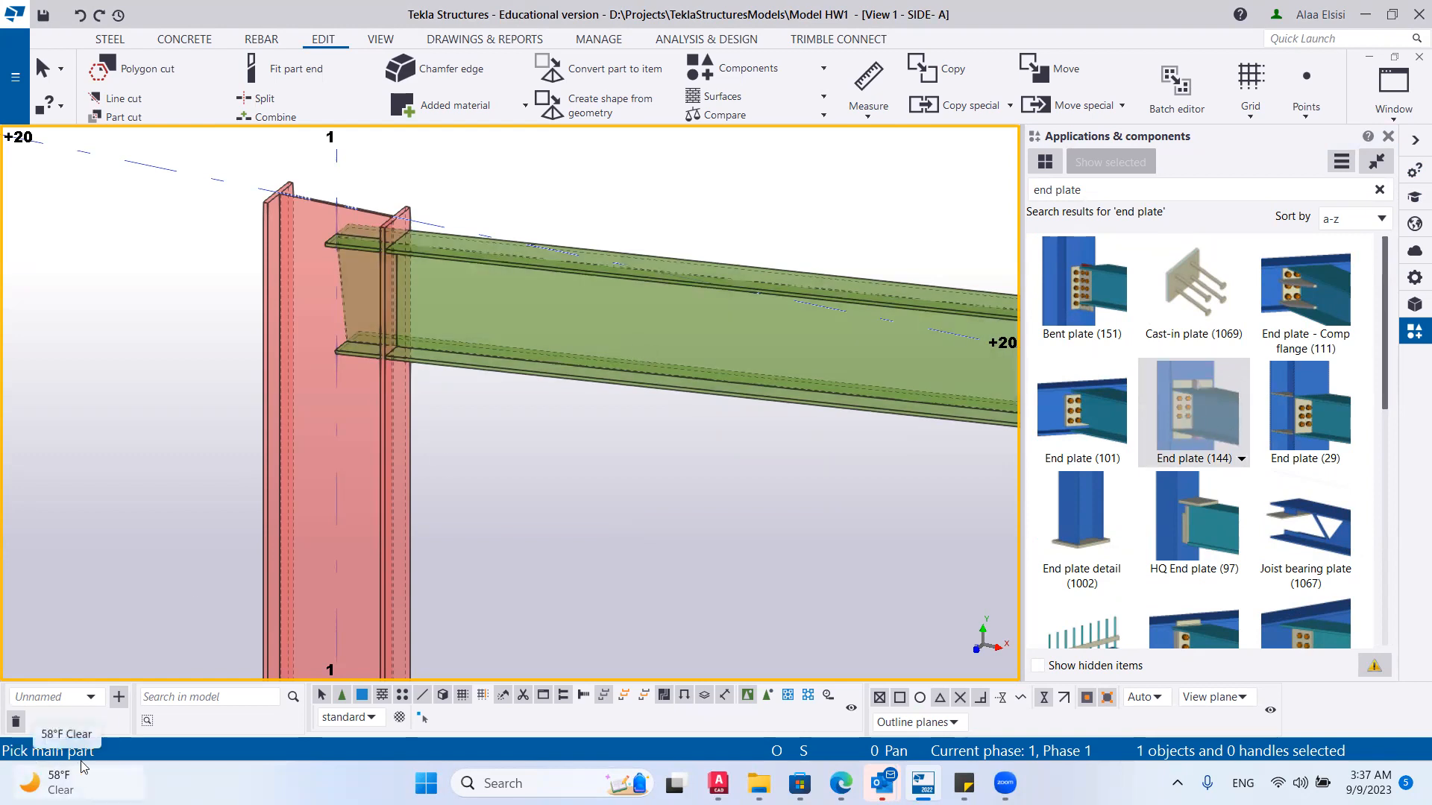
{"action": "mouse_move", "coordinate": [81, 762]}
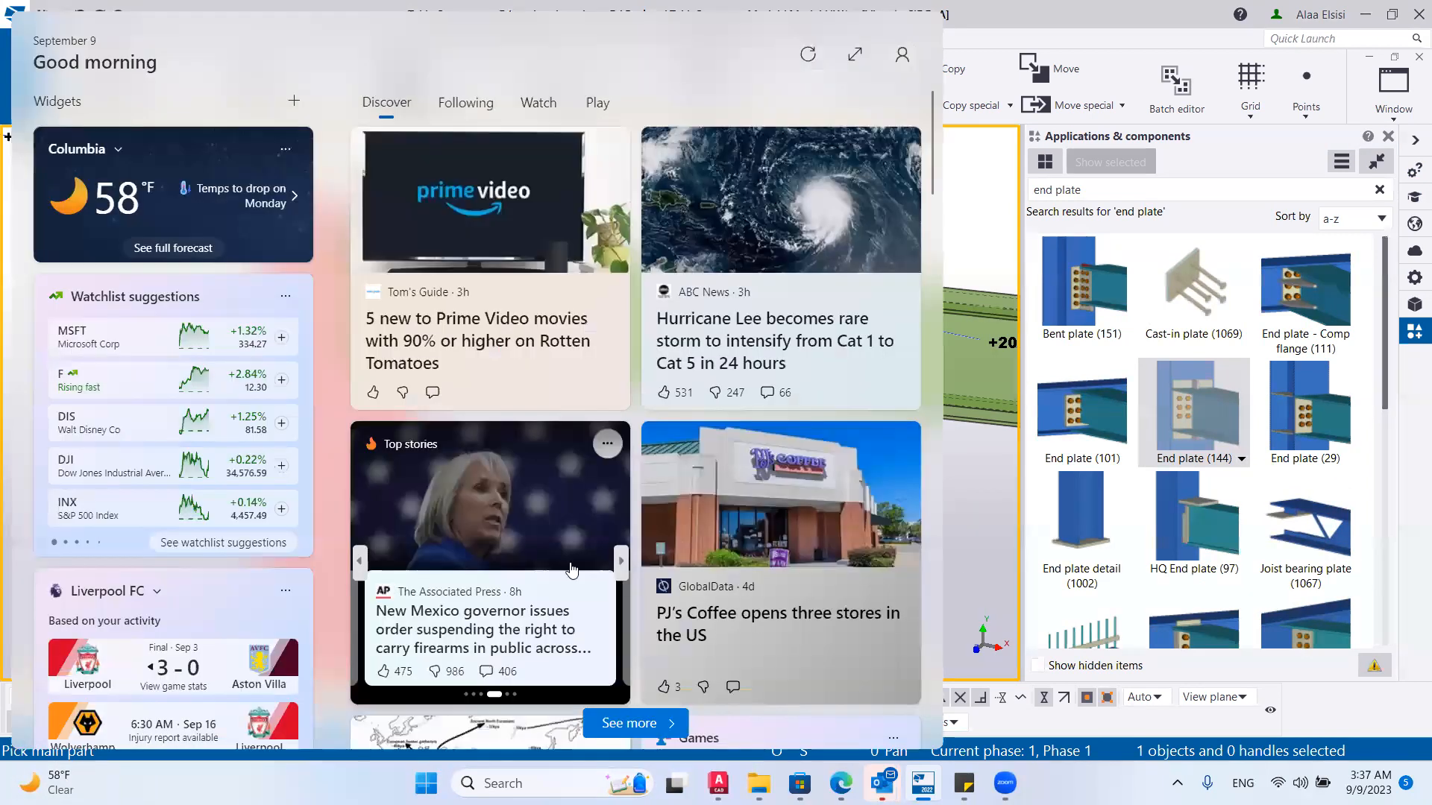
{"action": "left_click", "coordinate": [1226, 372]}
{"action": "left_click", "coordinate": [411, 596]}
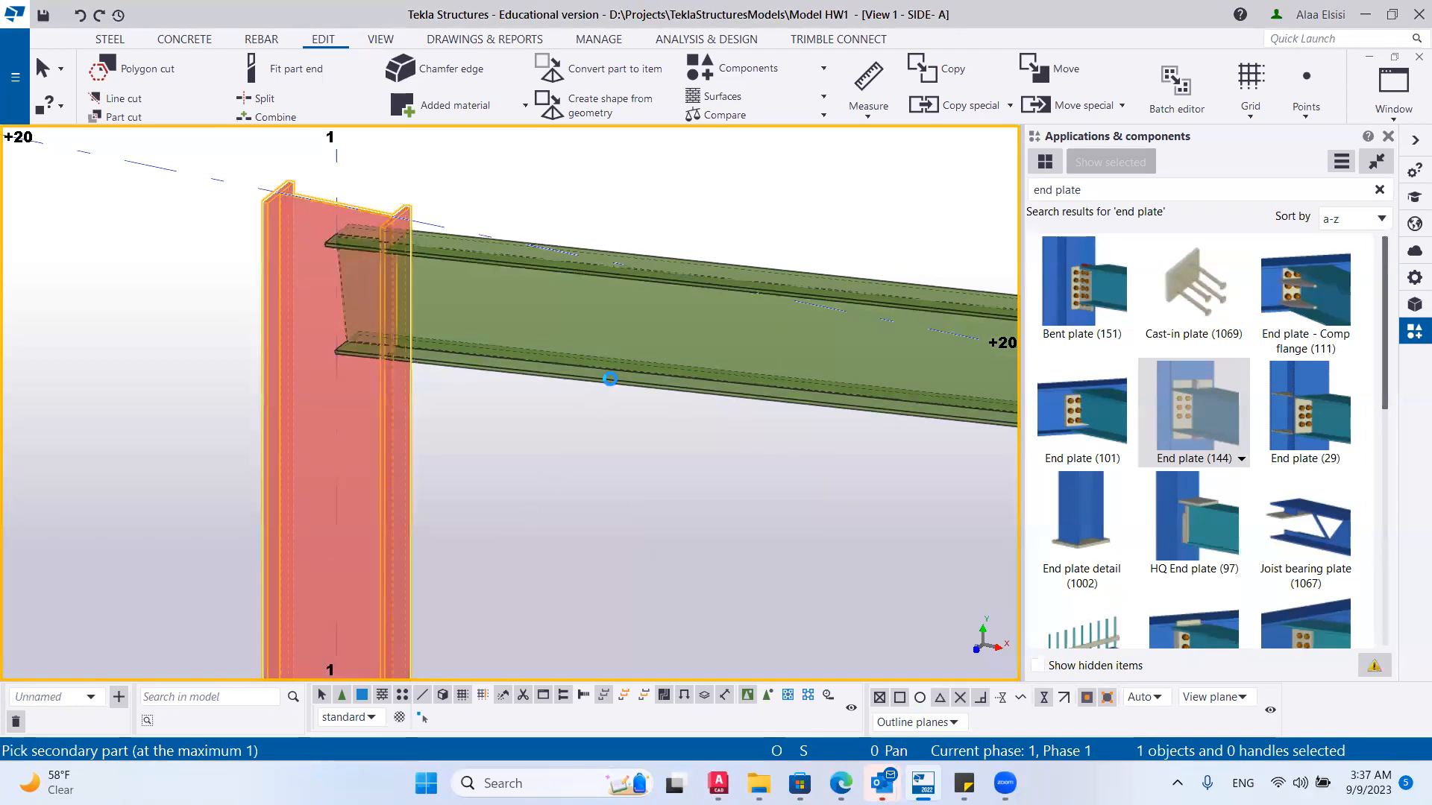
{"action": "left_click", "coordinate": [610, 379]}
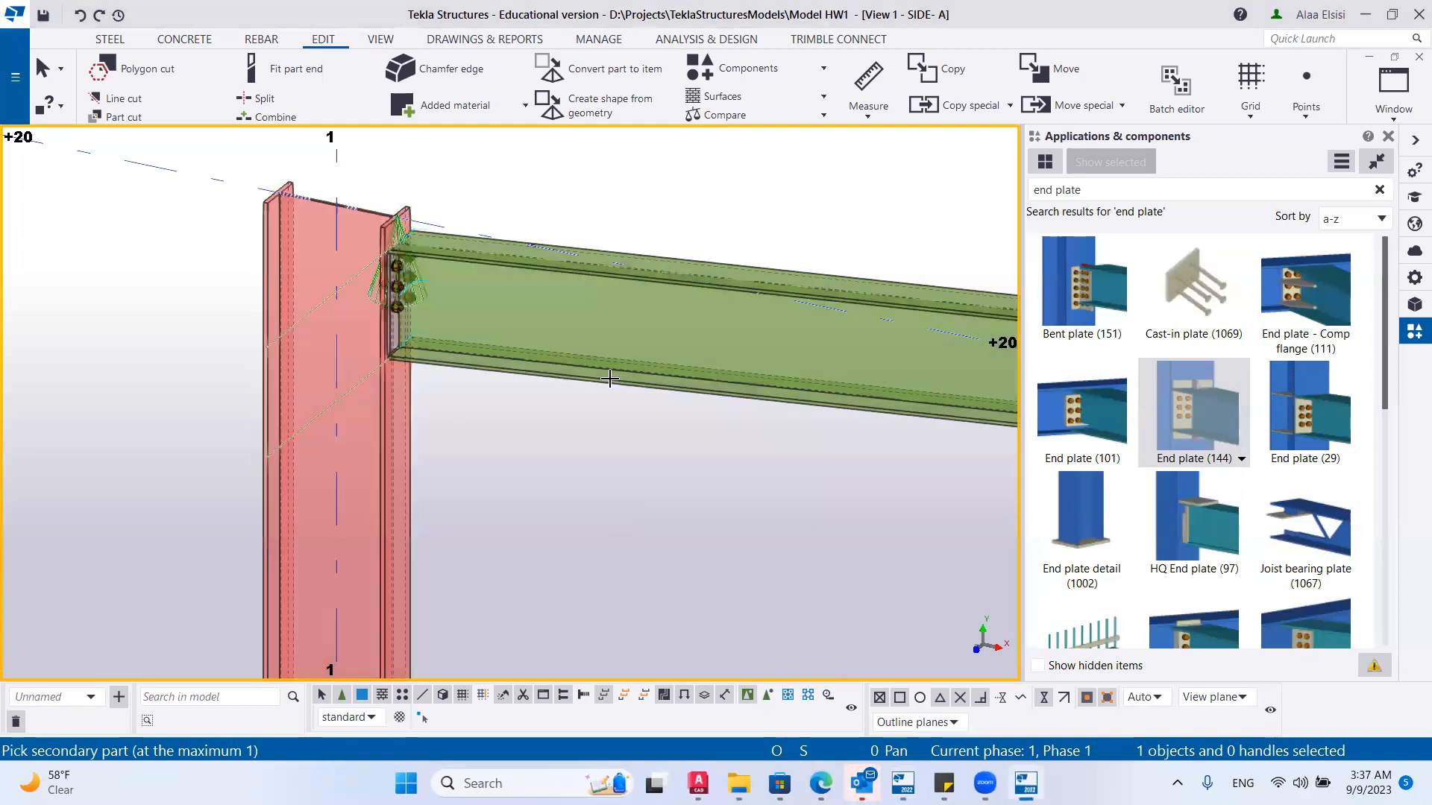
{"action": "scroll", "coordinate": [607, 384], "scroll_direction": "down", "scroll_amount": 3}
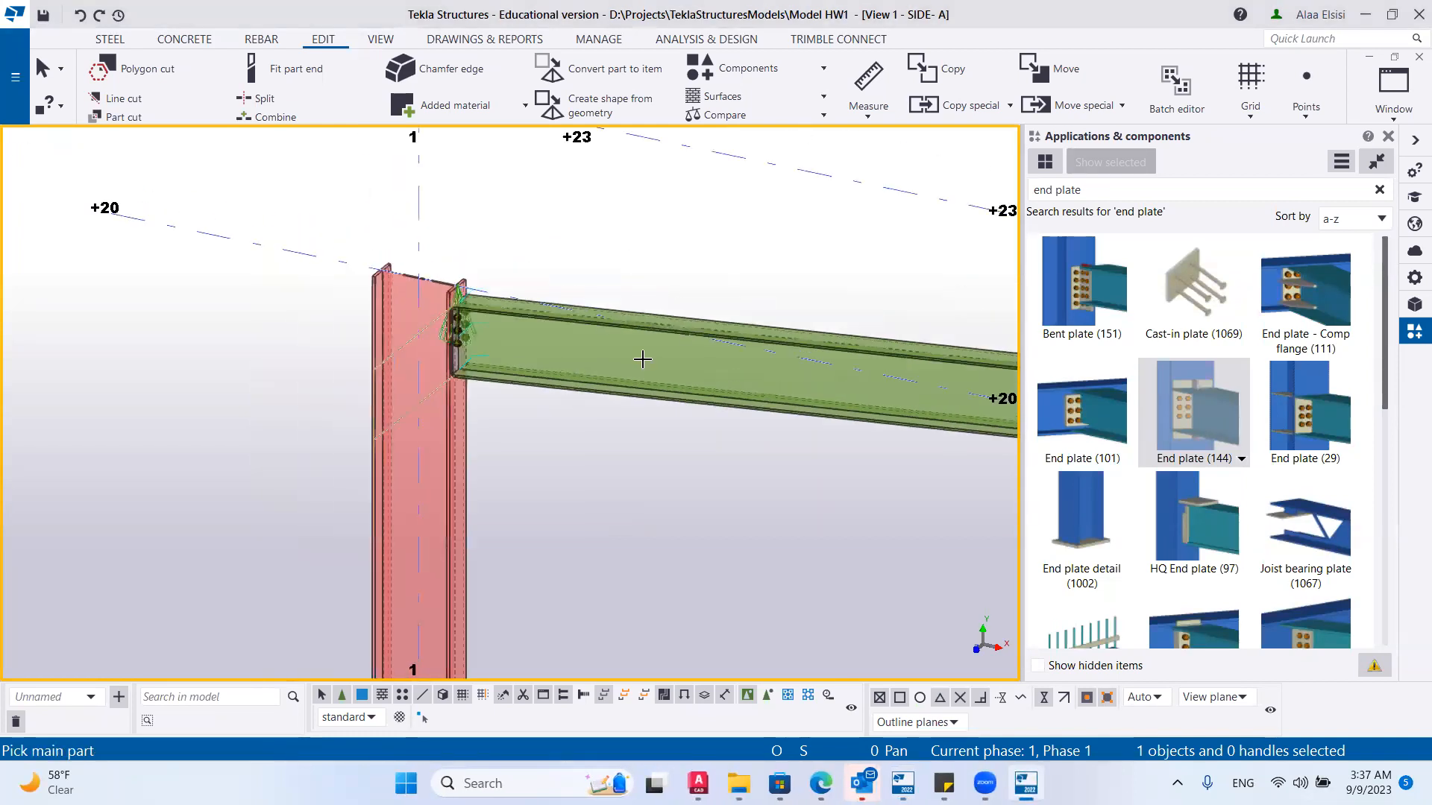
{"action": "left_click", "coordinate": [1377, 162]}
{"action": "scroll", "coordinate": [697, 304], "scroll_direction": "up", "scroll_amount": 2}
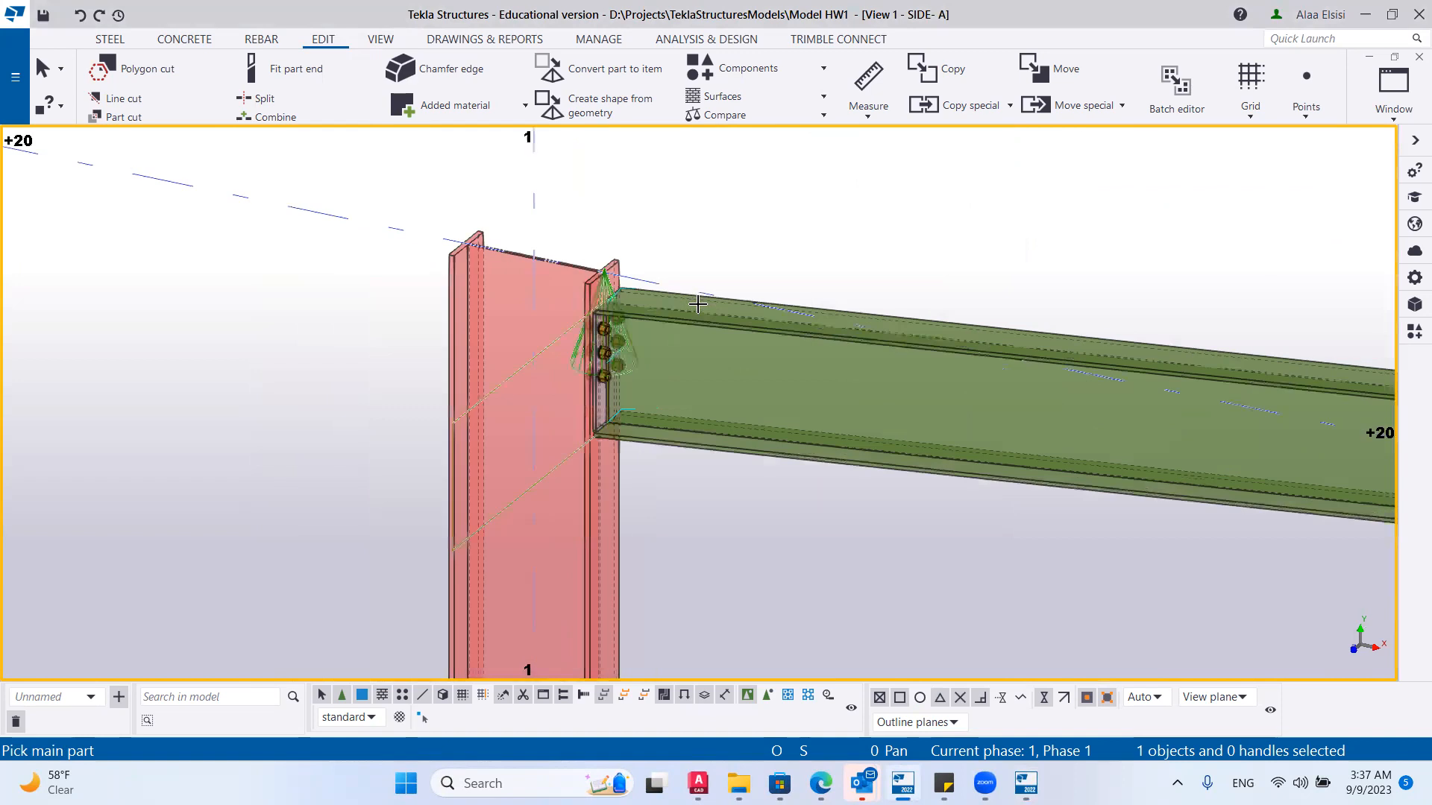
{"action": "scroll", "coordinate": [567, 306], "scroll_direction": "up", "scroll_amount": 3}
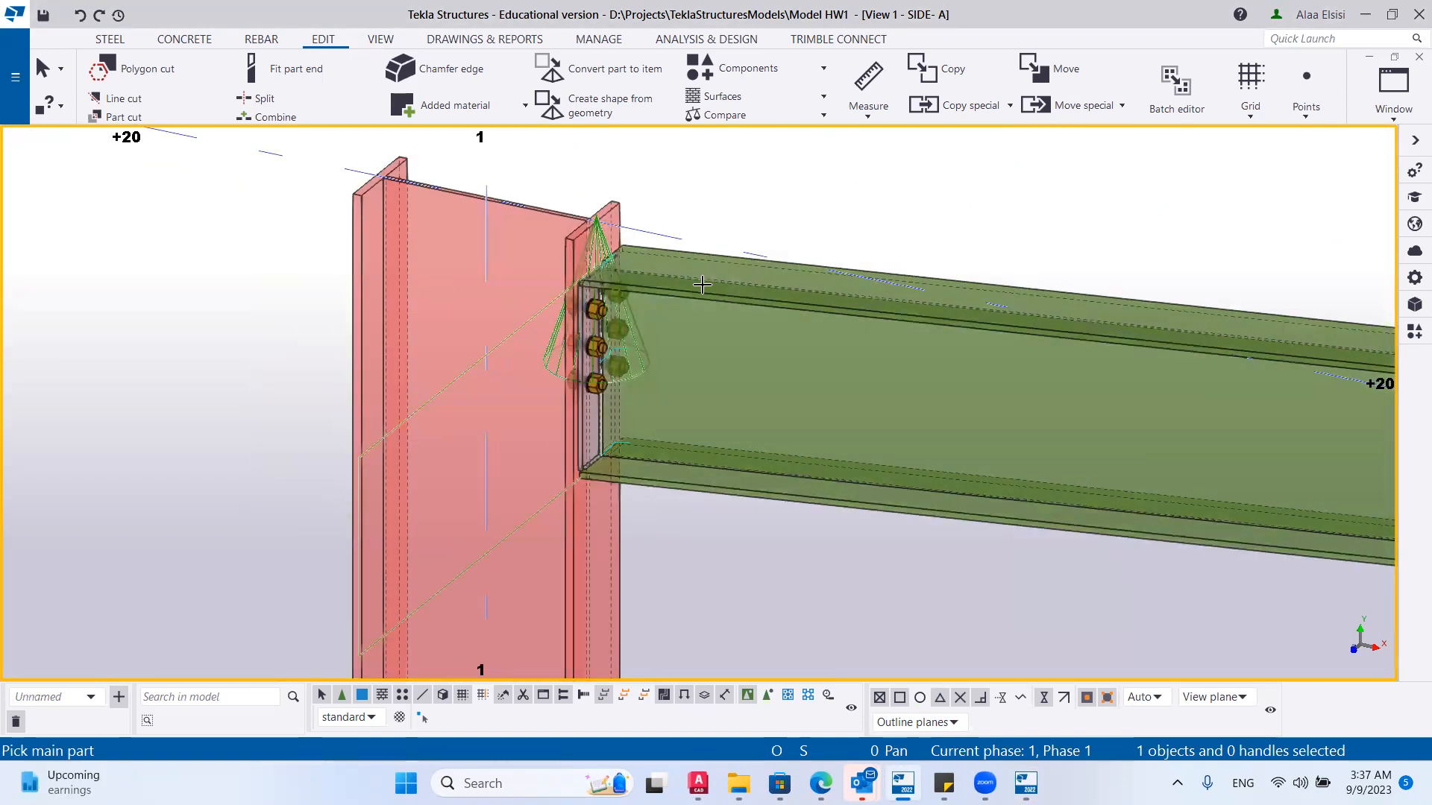
{"action": "scroll", "coordinate": [482, 313], "scroll_direction": "down", "scroll_amount": 3}
{"action": "scroll", "coordinate": [677, 492], "scroll_direction": "up", "scroll_amount": 1}
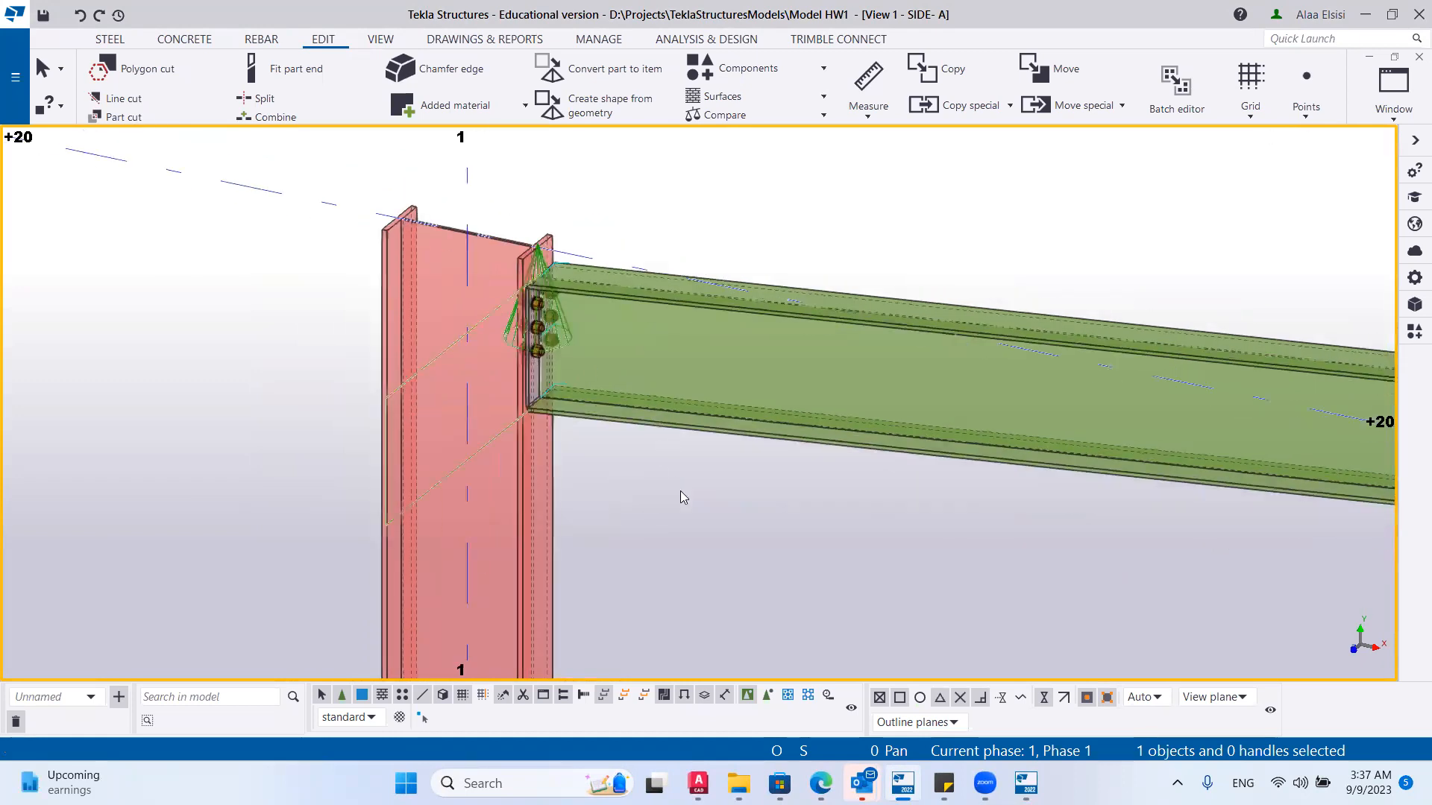
Check the rafter size in the AutoCAD drawing and set the connected sloped beam's profile to W18X40 in Tekla Structures.
{"action": "double_click", "coordinate": [699, 425]}
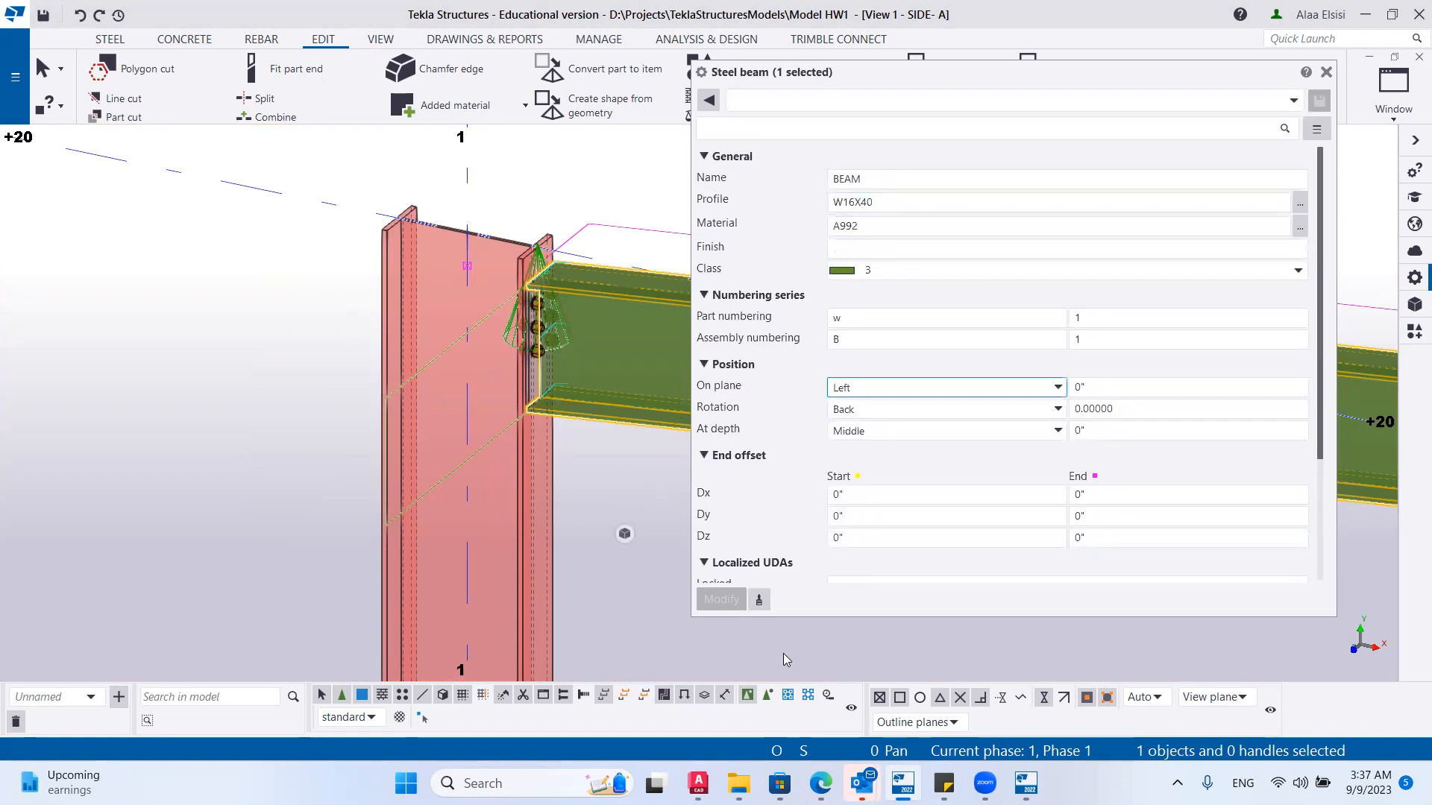
{"action": "left_click", "coordinate": [698, 783]}
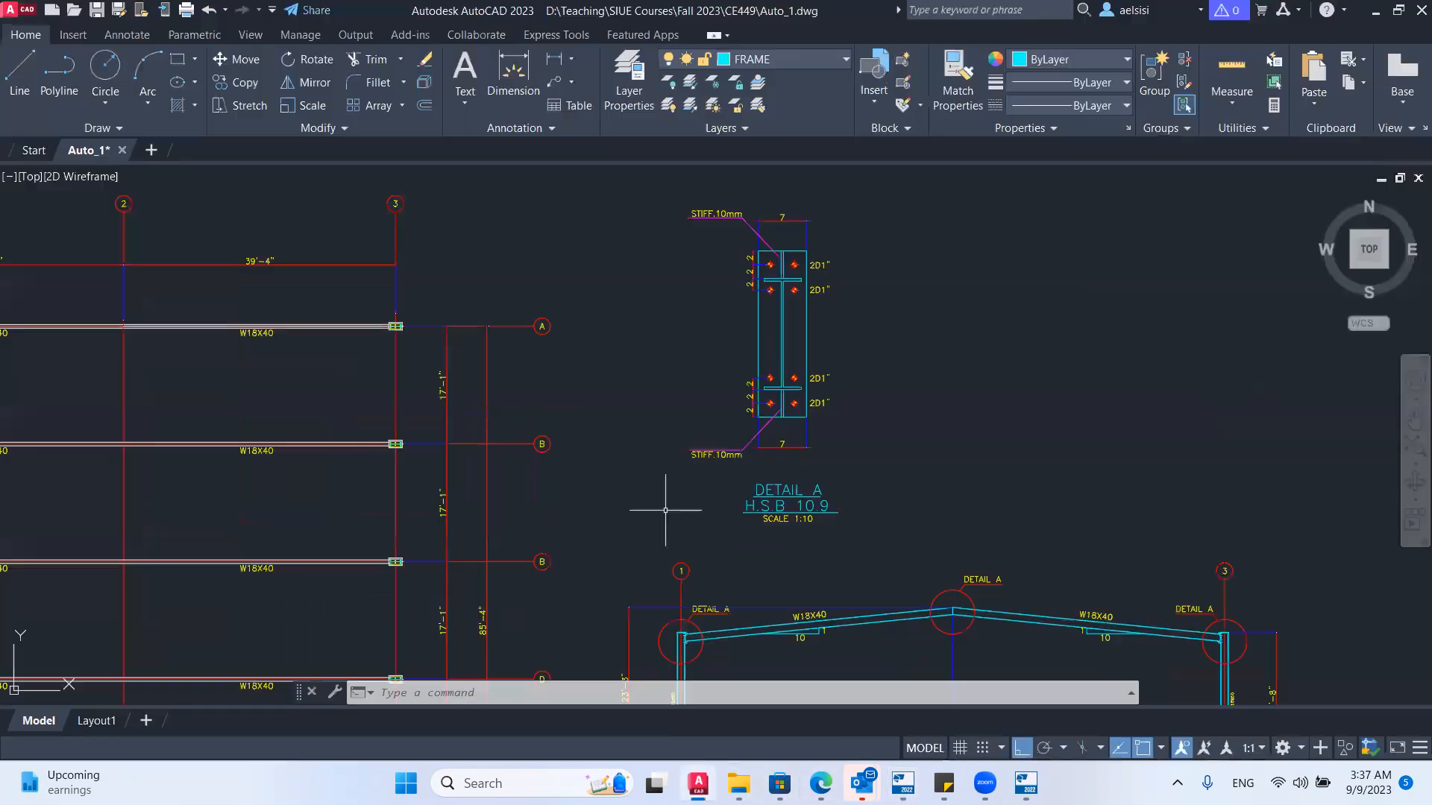
{"action": "left_click", "coordinate": [698, 782]}
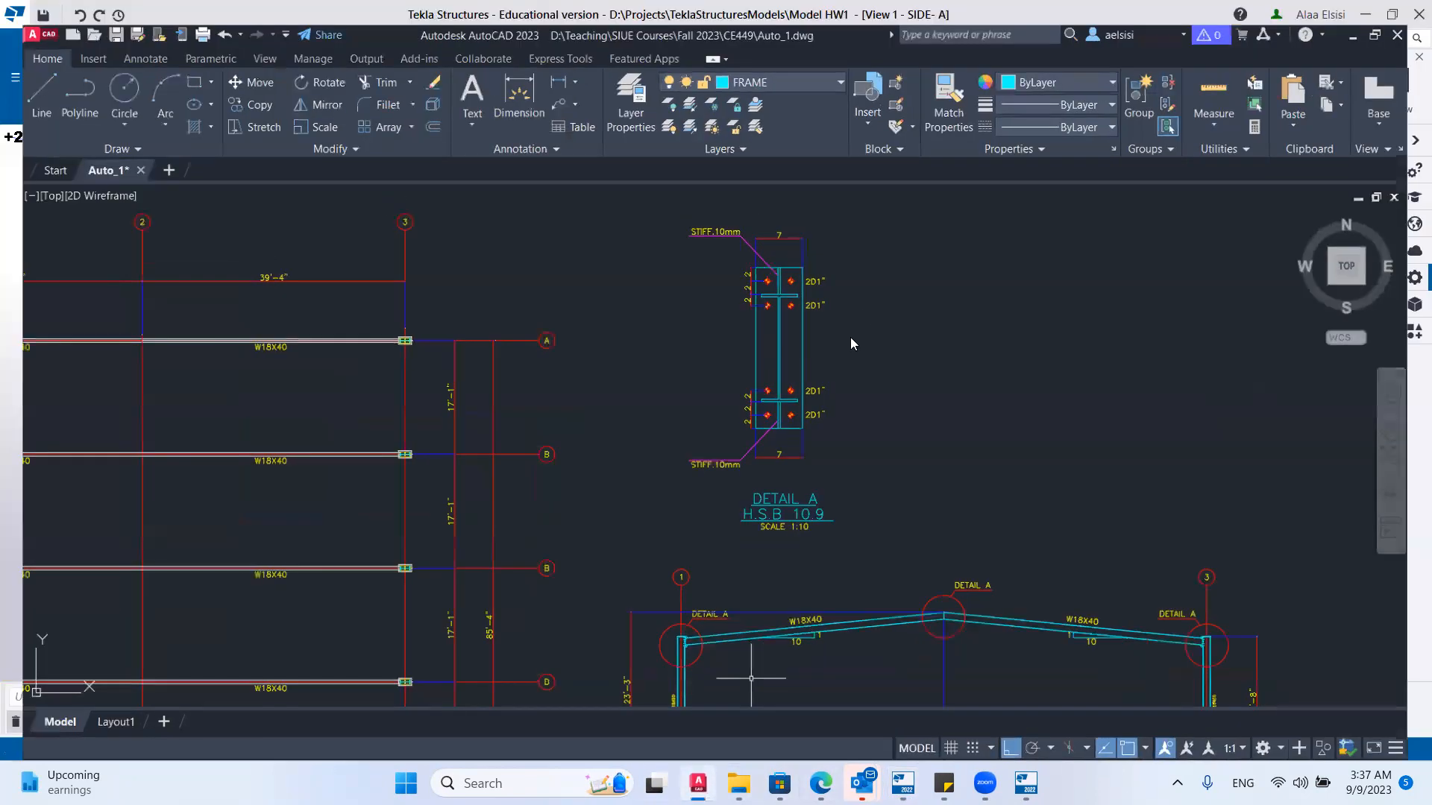
{"action": "left_click", "coordinate": [855, 202]}
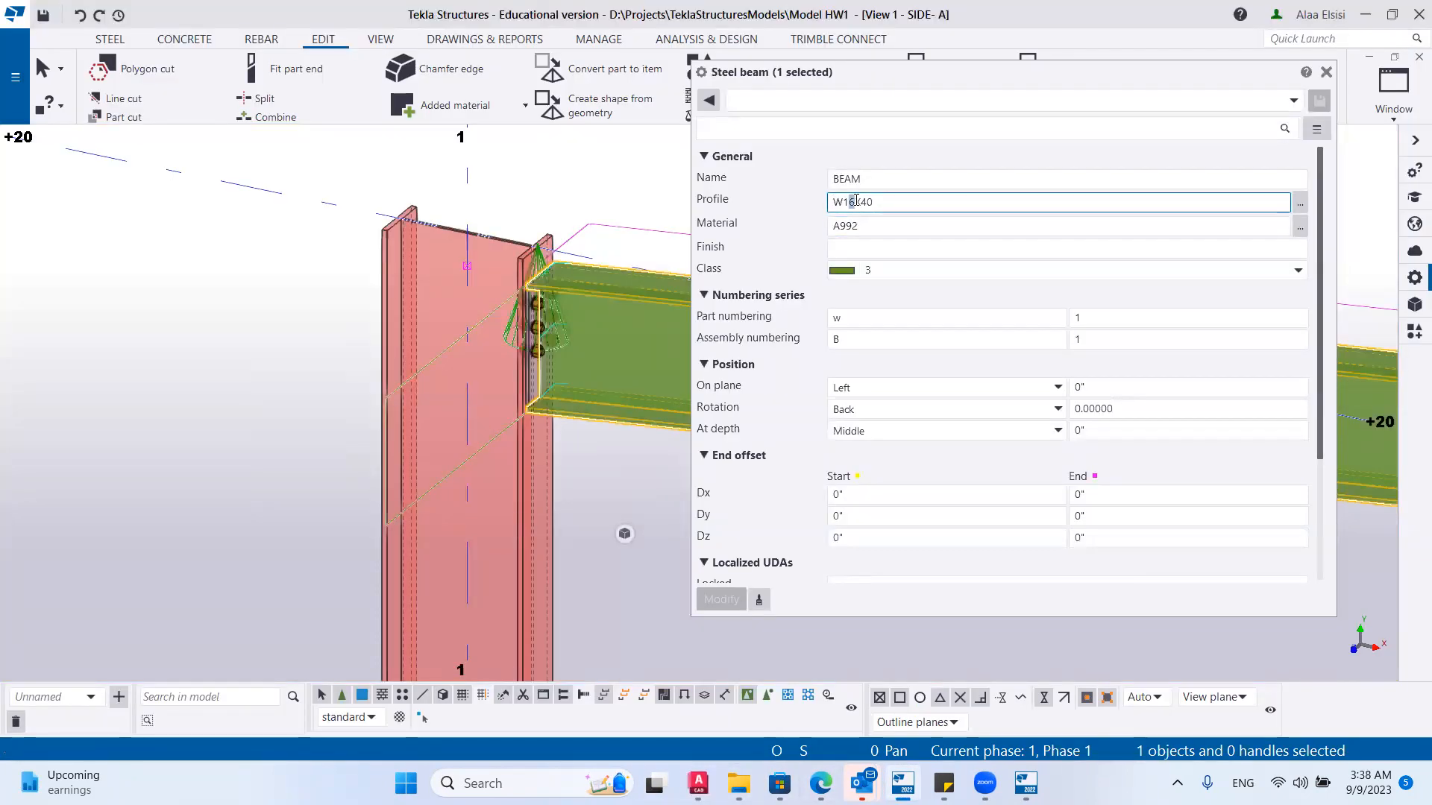
{"action": "key", "text": "BackSpace"}
{"action": "type", "text": "8"}
{"action": "left_click", "coordinate": [717, 601]}
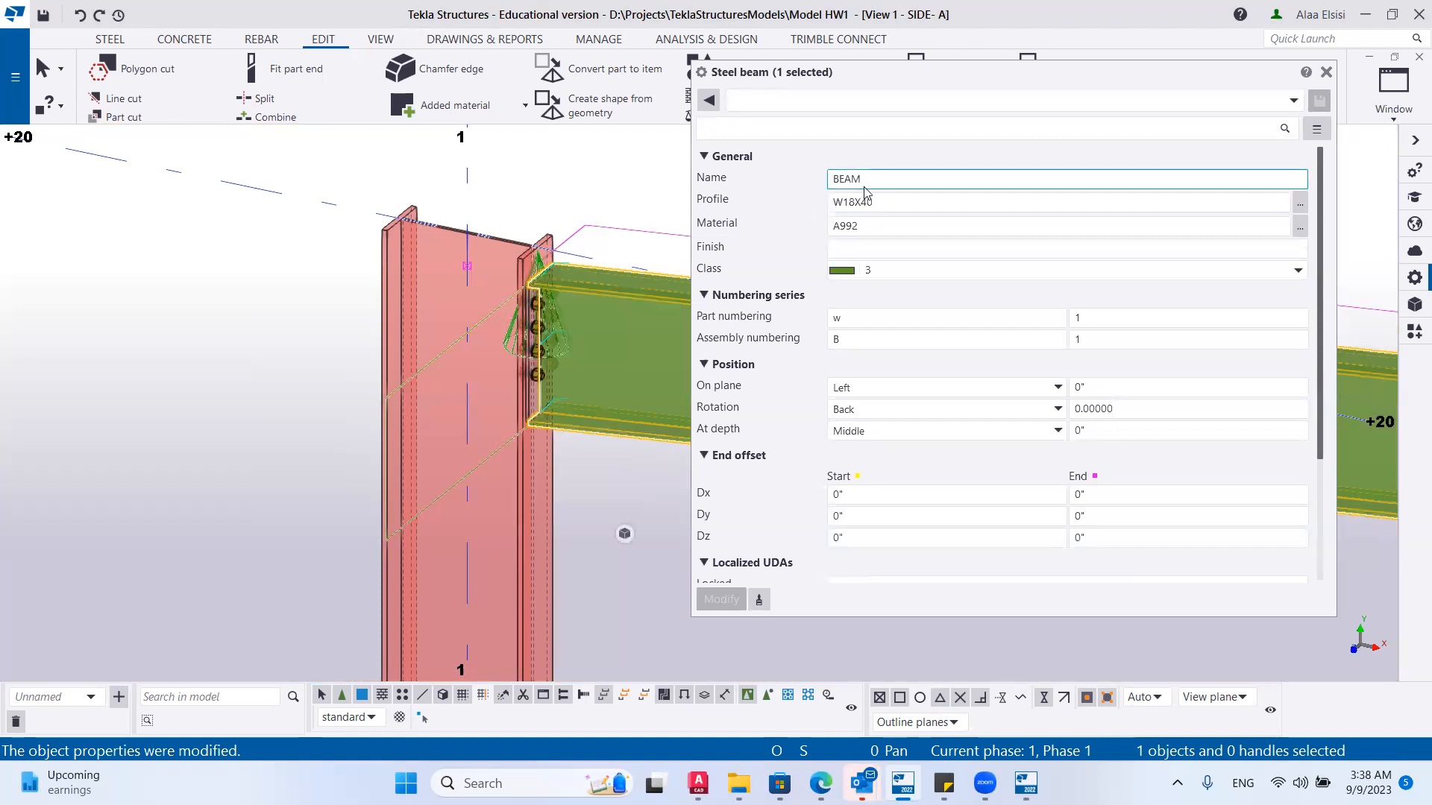
Review the beam's name, profile, material, numbering, position, end offset and attribute properties, and close them.
{"action": "left_click", "coordinate": [895, 201]}
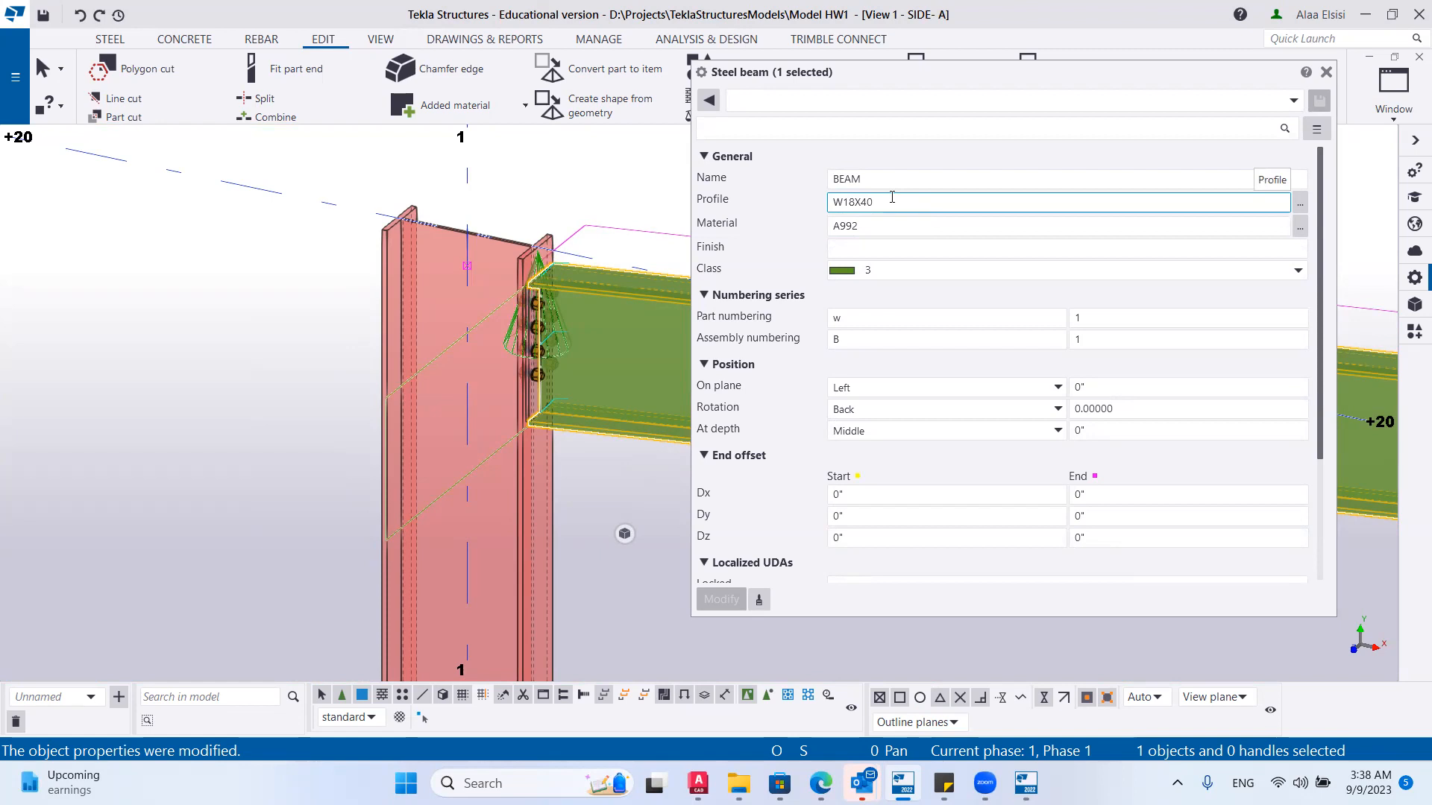
{"action": "left_click", "coordinate": [861, 228]}
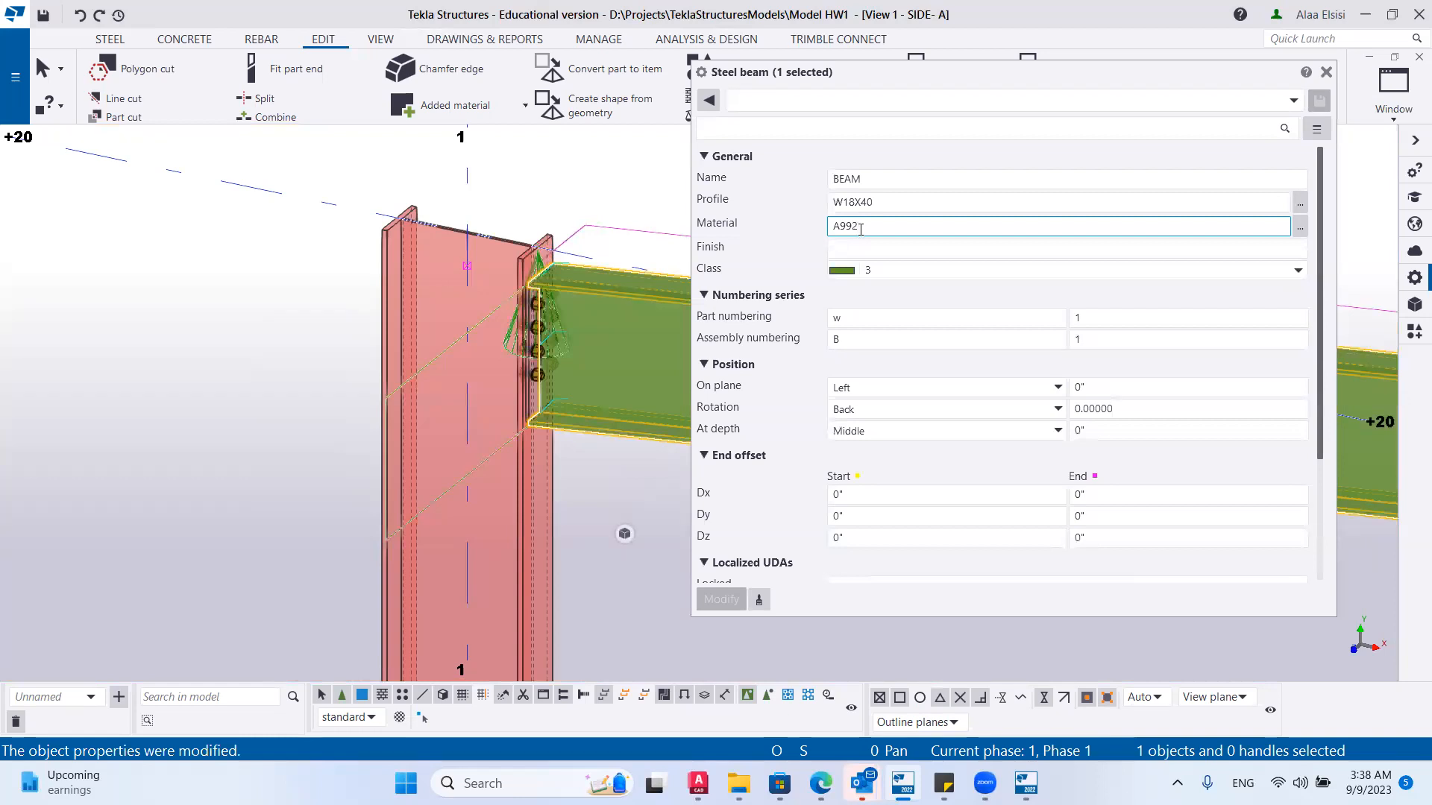
{"action": "left_click", "coordinate": [863, 182]}
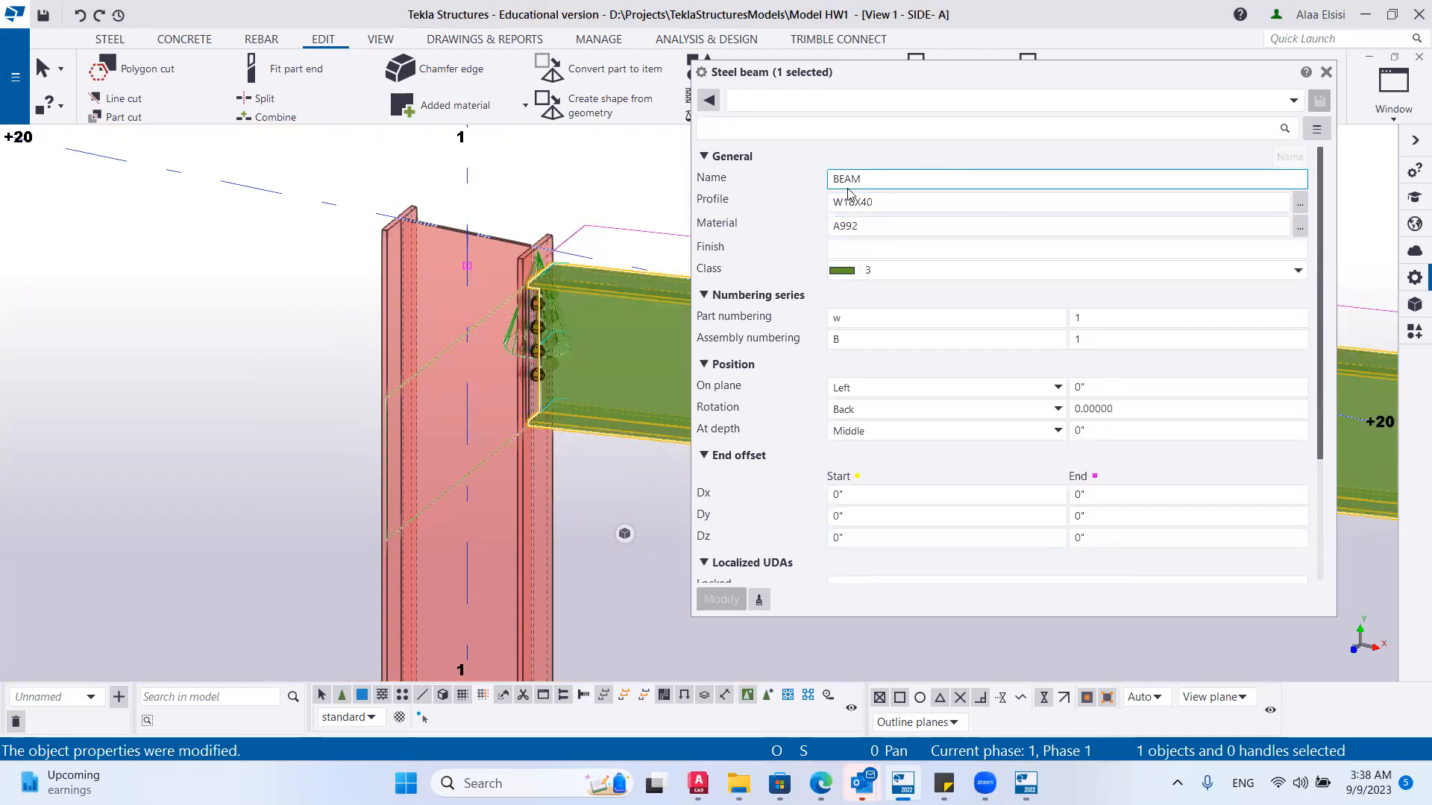
{"action": "scroll", "coordinate": [899, 265], "scroll_direction": "down", "scroll_amount": 2}
{"action": "scroll", "coordinate": [840, 251], "scroll_direction": "up", "scroll_amount": 1}
{"action": "left_click", "coordinate": [838, 292]}
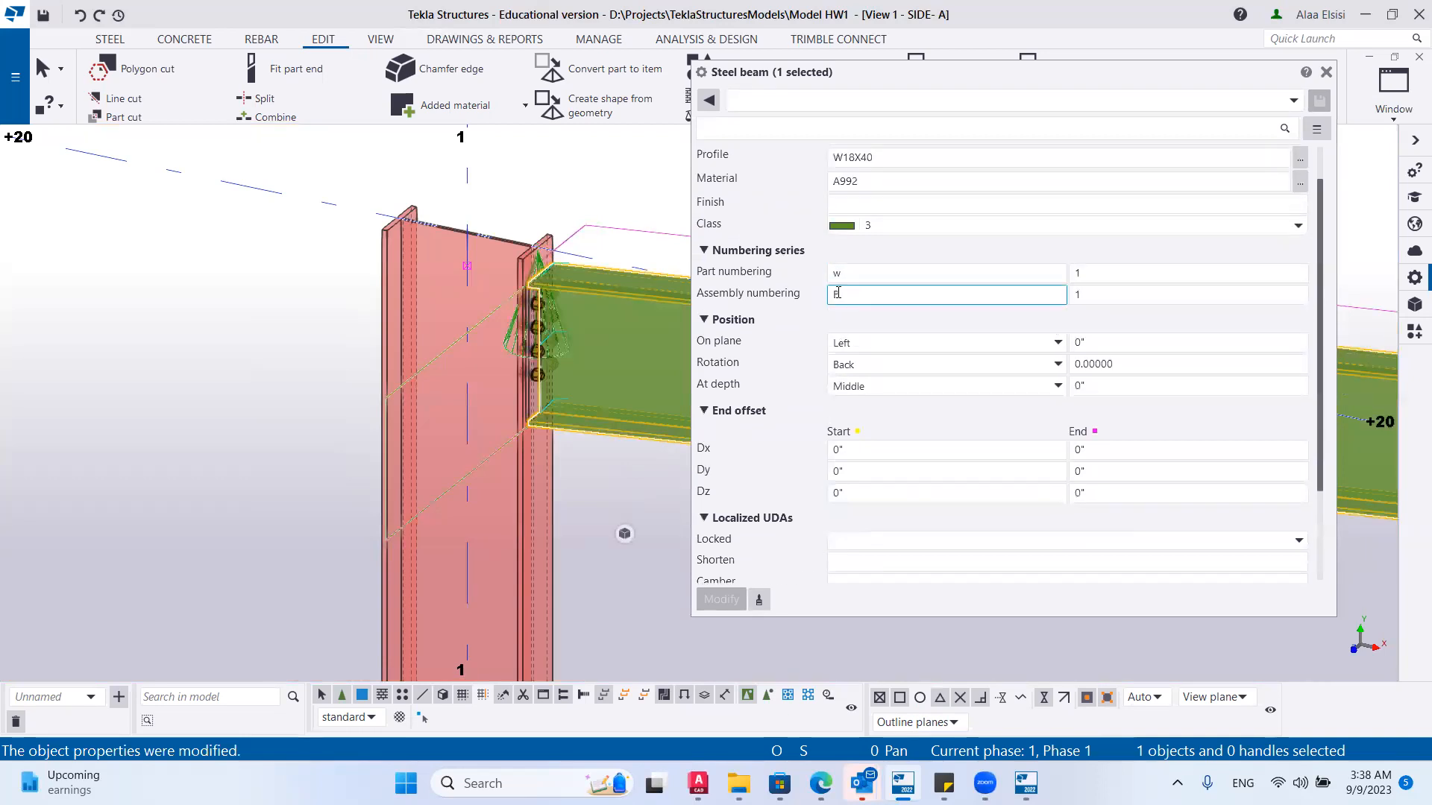
{"action": "scroll", "coordinate": [838, 292], "scroll_direction": "down", "scroll_amount": 1}
{"action": "left_click", "coordinate": [842, 276]}
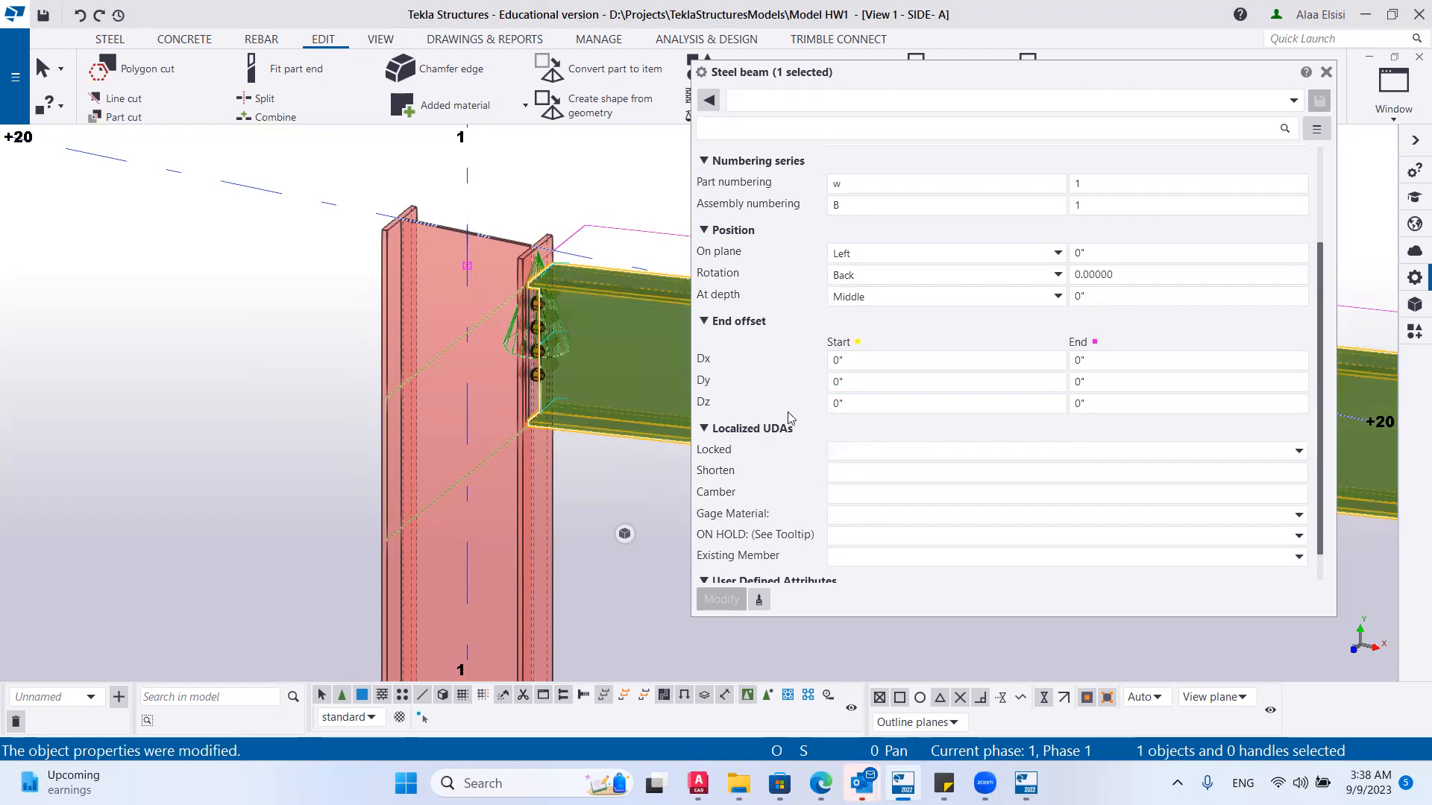
{"action": "scroll", "coordinate": [936, 403], "scroll_direction": "down", "scroll_amount": 1}
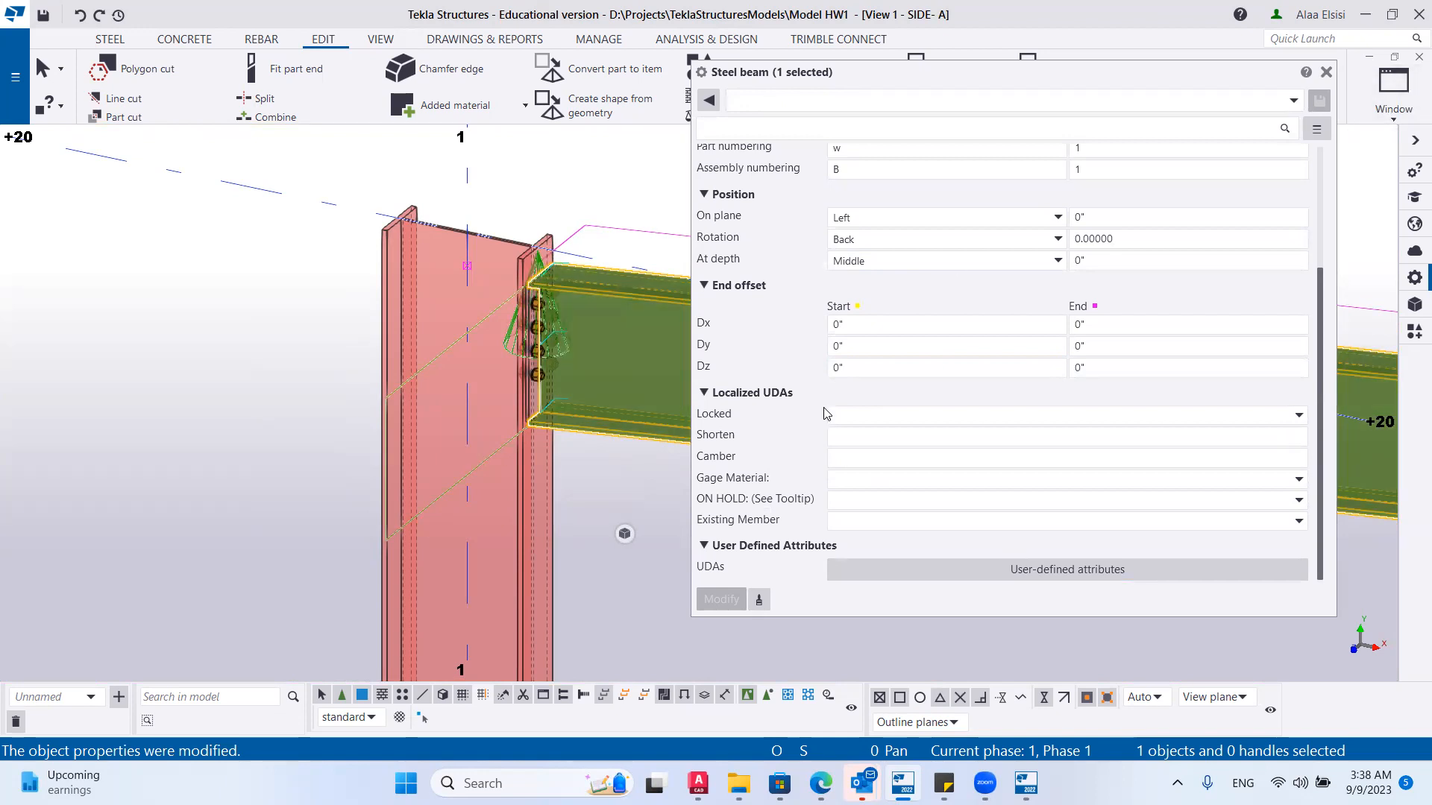
{"action": "left_click", "coordinate": [1325, 72]}
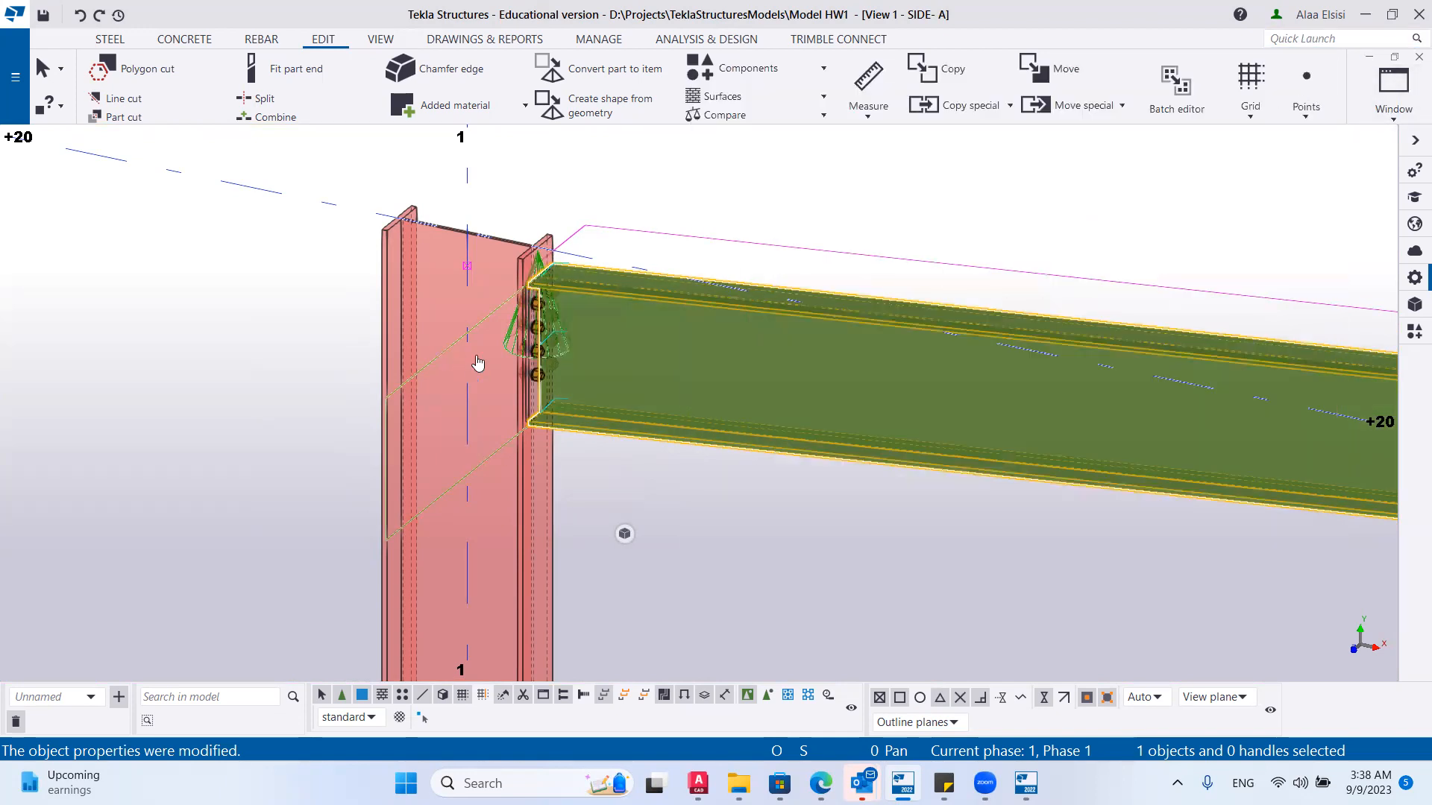
Set the profile of the opposite sloped beam, beyond the ridge at grid line 2, to W18X40 and deselect it.
{"action": "scroll", "coordinate": [512, 310], "scroll_direction": "down", "scroll_amount": 3}
{"action": "scroll", "coordinate": [421, 306], "scroll_direction": "up", "scroll_amount": 2}
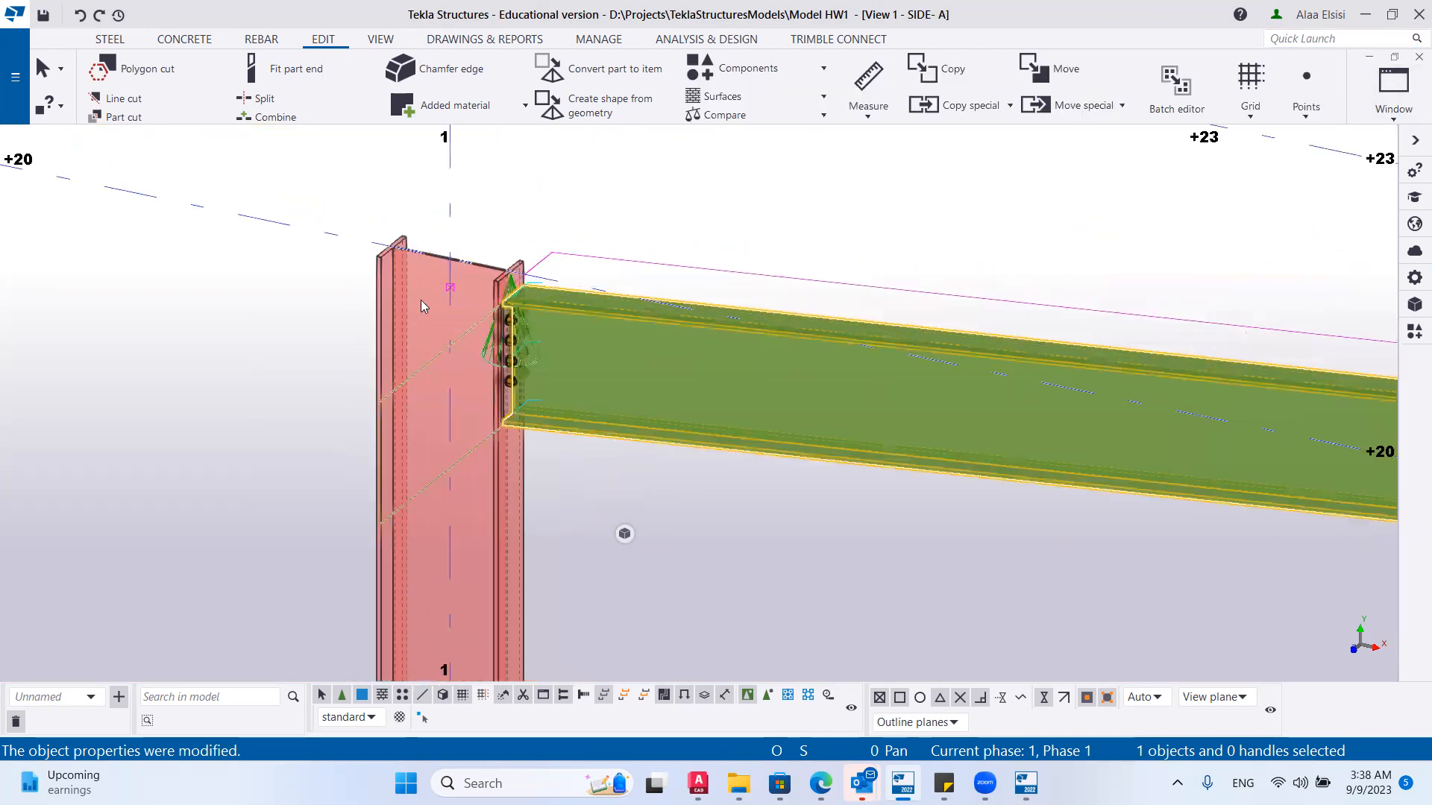
{"action": "scroll", "coordinate": [421, 300], "scroll_direction": "down", "scroll_amount": 3}
{"action": "scroll", "coordinate": [943, 456], "scroll_direction": "up", "scroll_amount": 4}
{"action": "left_click", "coordinate": [1004, 422]}
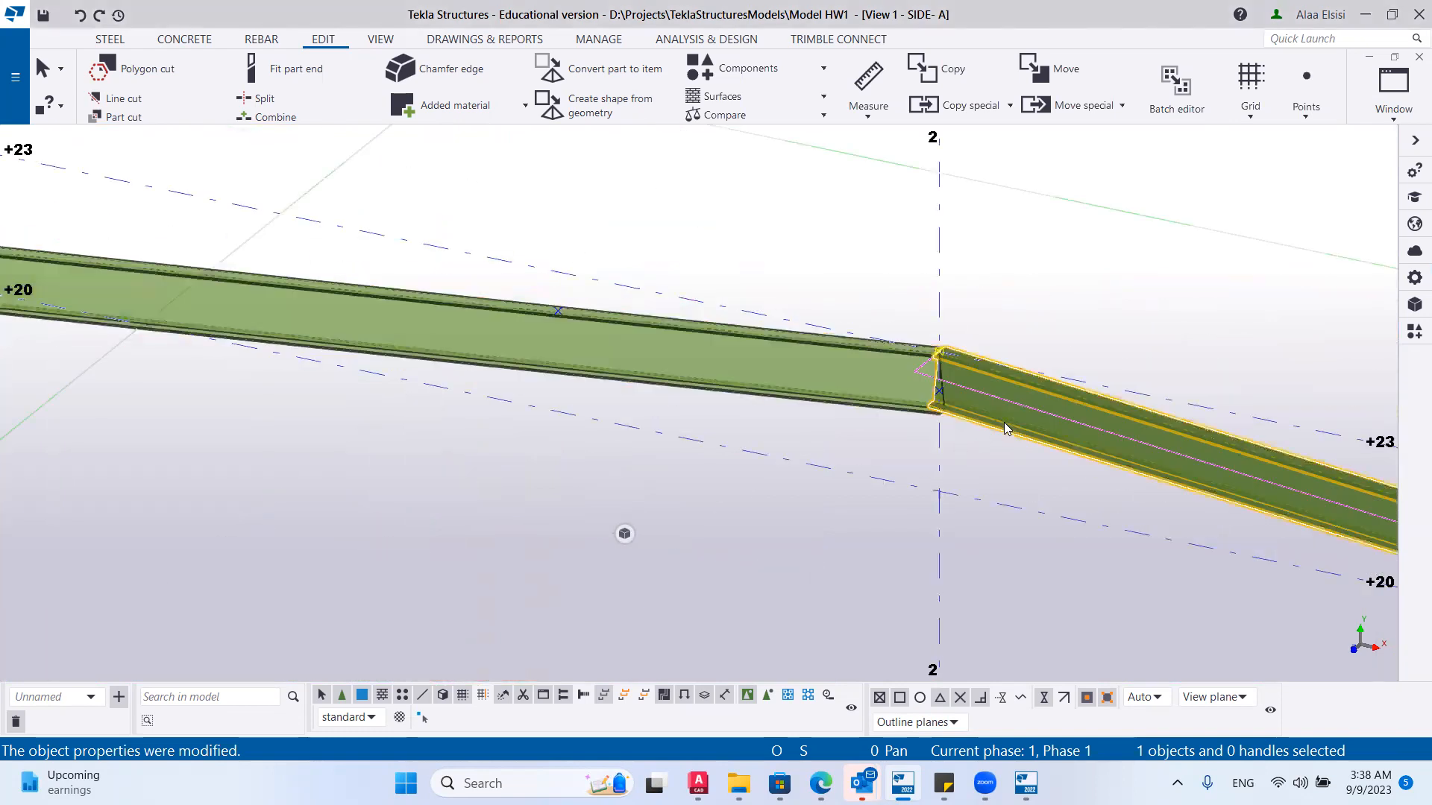
{"action": "double_click", "coordinate": [1004, 422]}
{"action": "scroll", "coordinate": [949, 250], "scroll_direction": "up", "scroll_amount": 5}
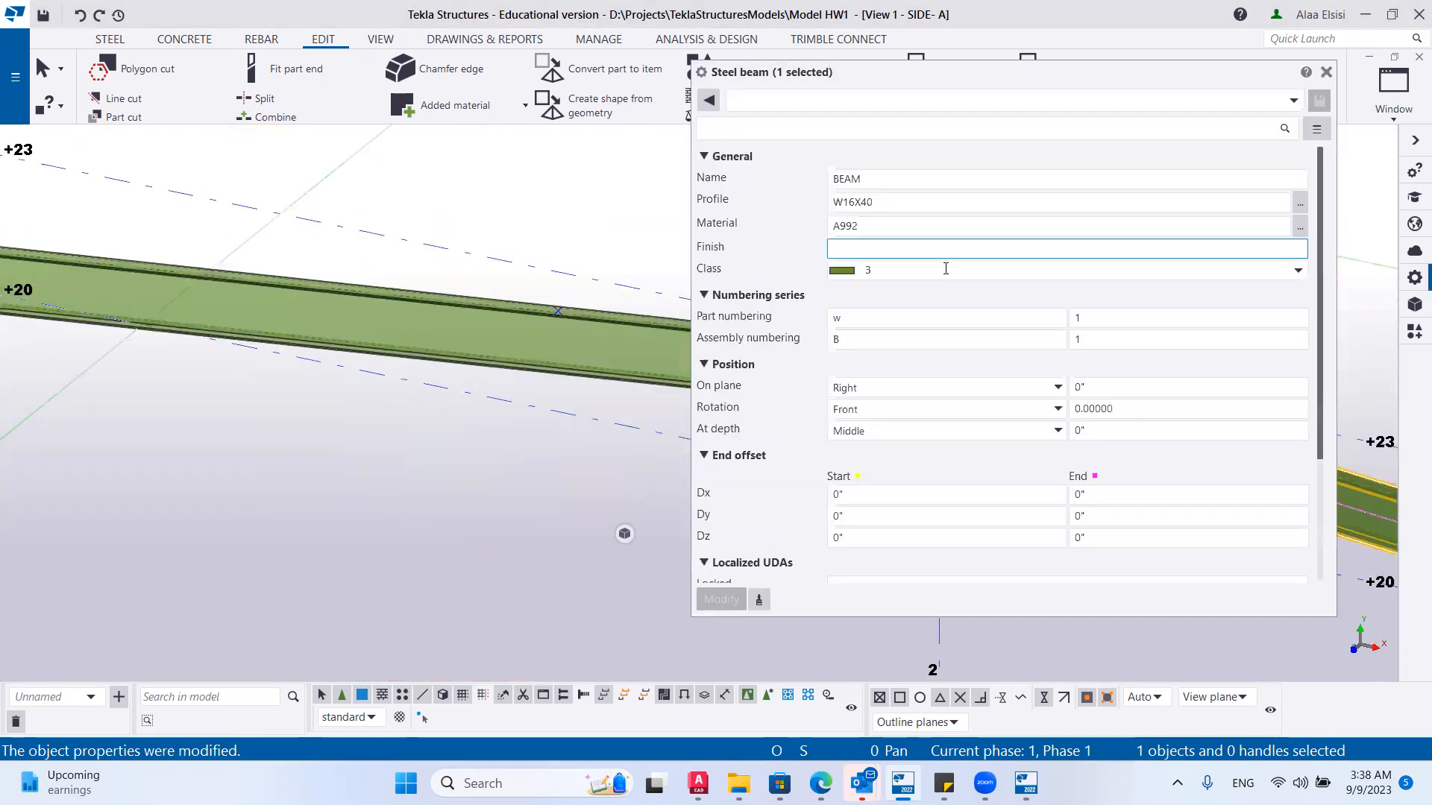
{"action": "left_click", "coordinate": [855, 205]}
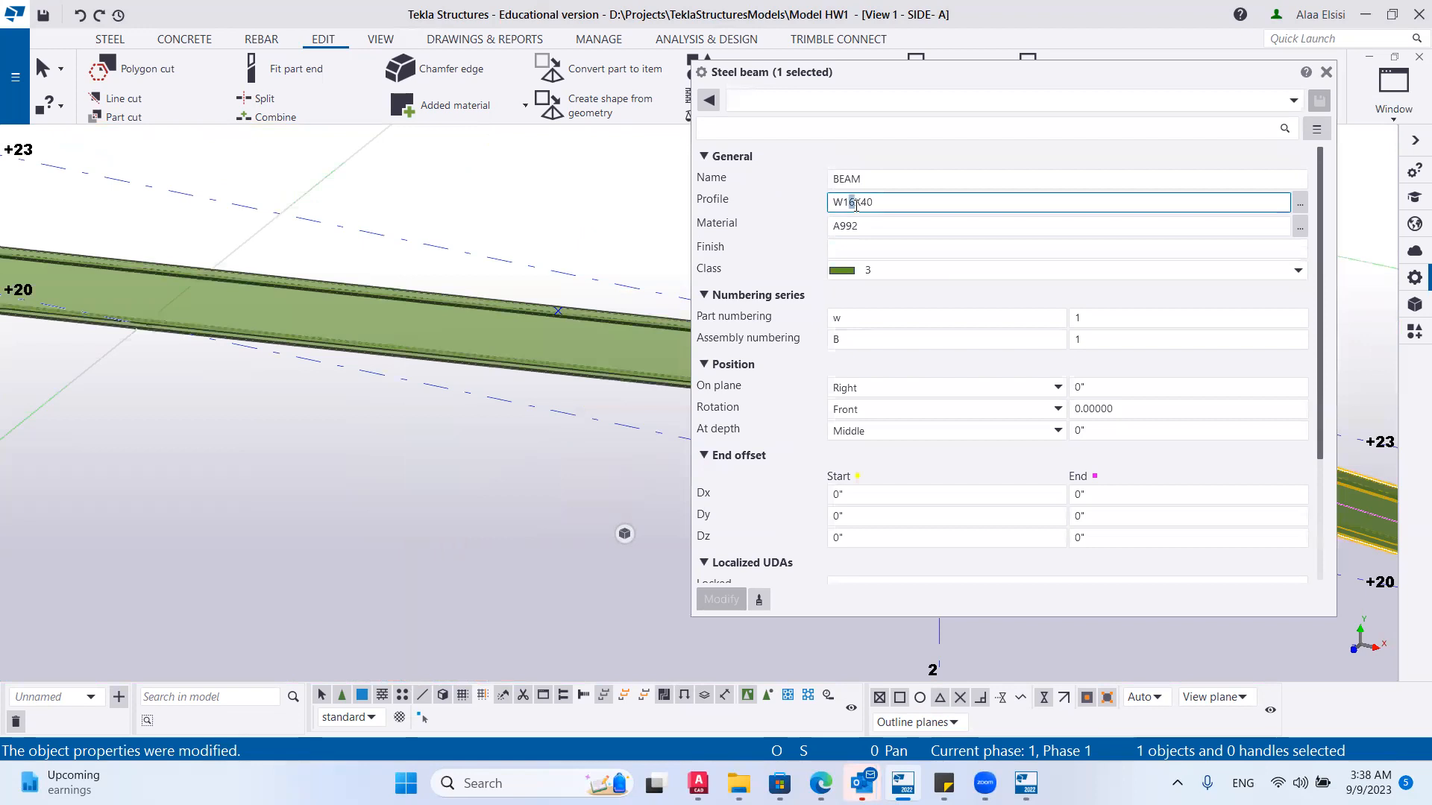
{"action": "key", "text": "BackSpace"}
{"action": "type", "text": "8"}
{"action": "left_click", "coordinate": [727, 596]}
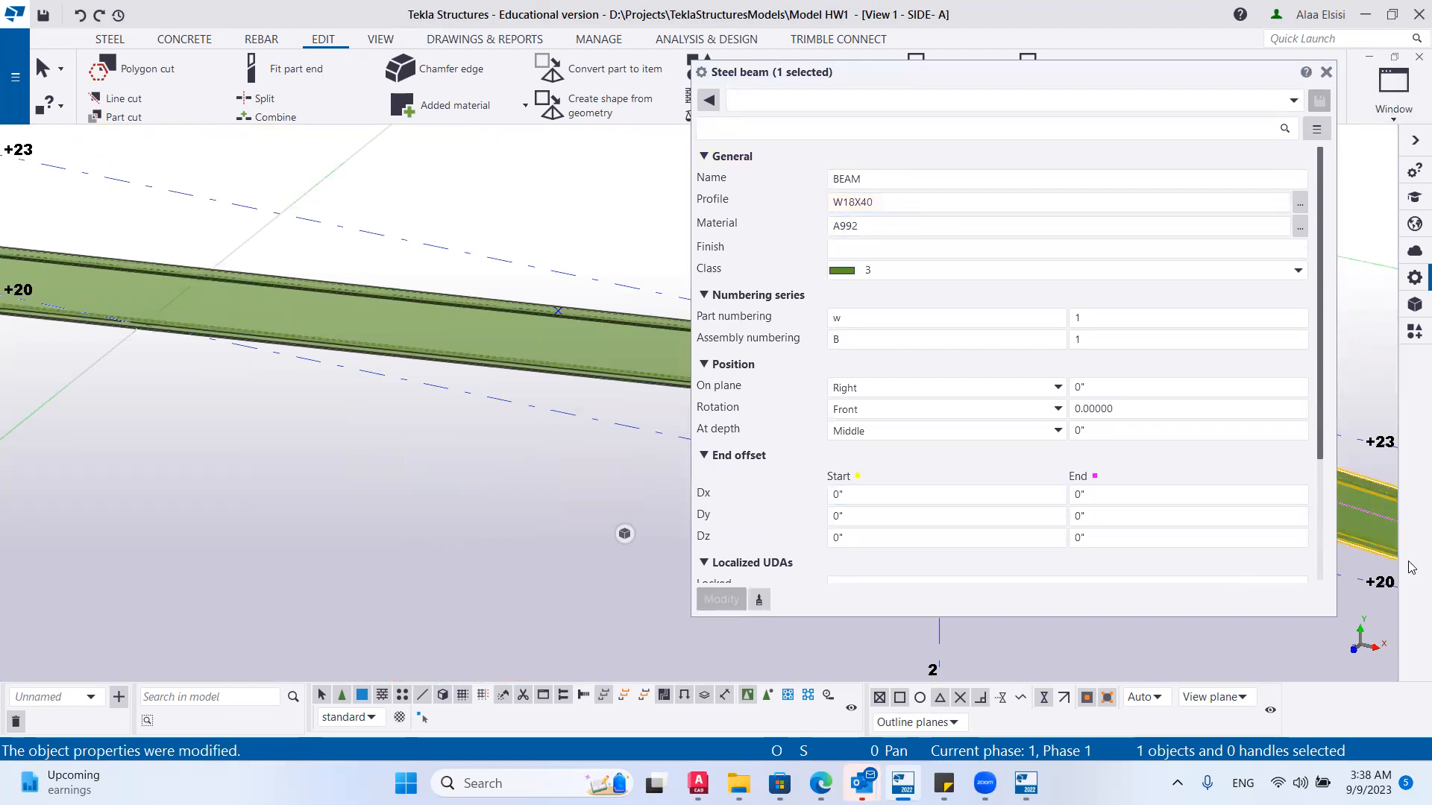
{"action": "left_click", "coordinate": [1326, 72]}
{"action": "left_click", "coordinate": [802, 297]}
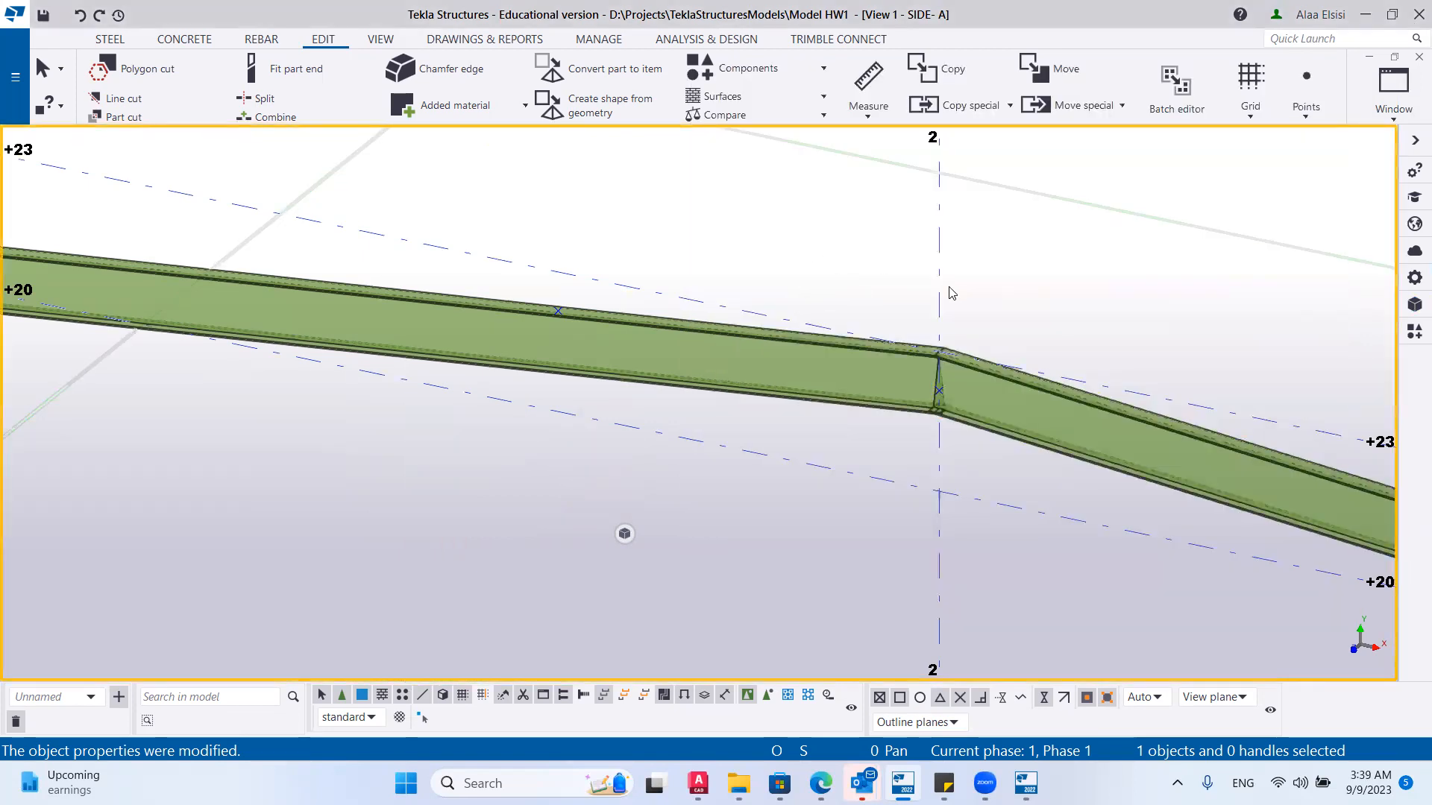
Open the properties of the End plate (144) connection at the grid 1 column and place the dialog beside the joint.
{"action": "scroll", "coordinate": [953, 295], "scroll_direction": "down", "scroll_amount": 4}
{"action": "scroll", "coordinate": [561, 280], "scroll_direction": "up", "scroll_amount": 2}
{"action": "scroll", "coordinate": [560, 280], "scroll_direction": "up", "scroll_amount": 6}
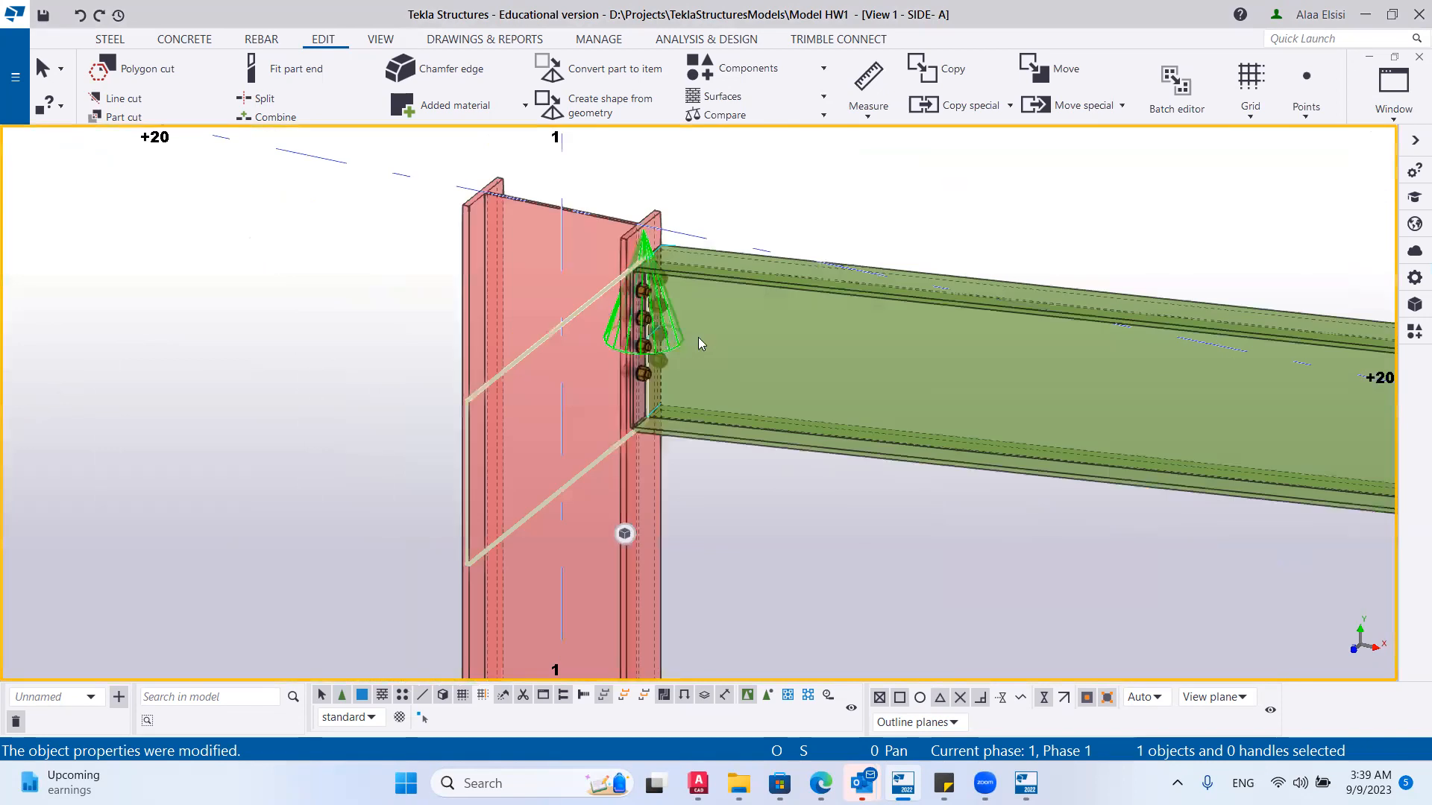
{"action": "double_click", "coordinate": [688, 378]}
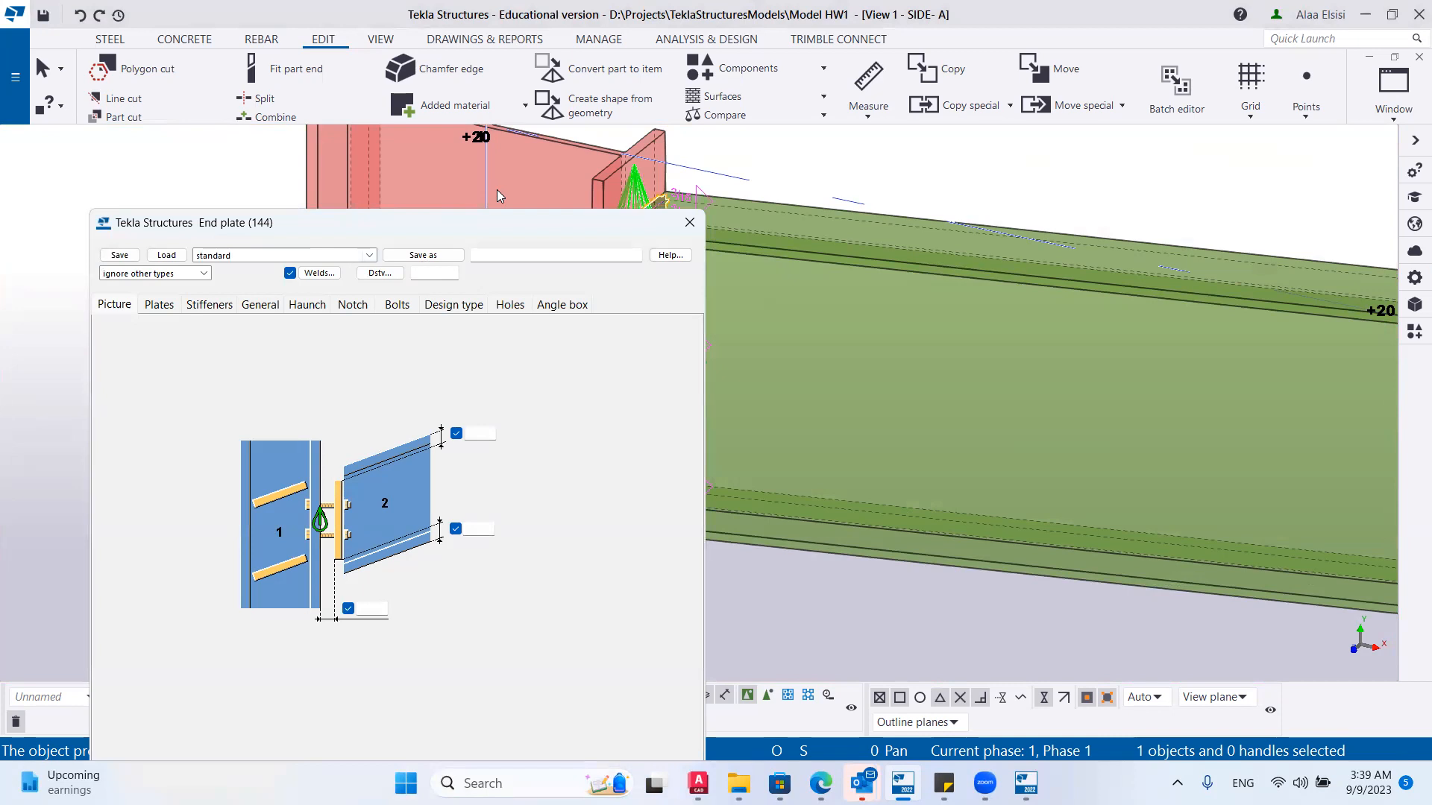
{"action": "left_click_drag", "start_coordinate": [401, 228], "coordinate": [1064, 90]}
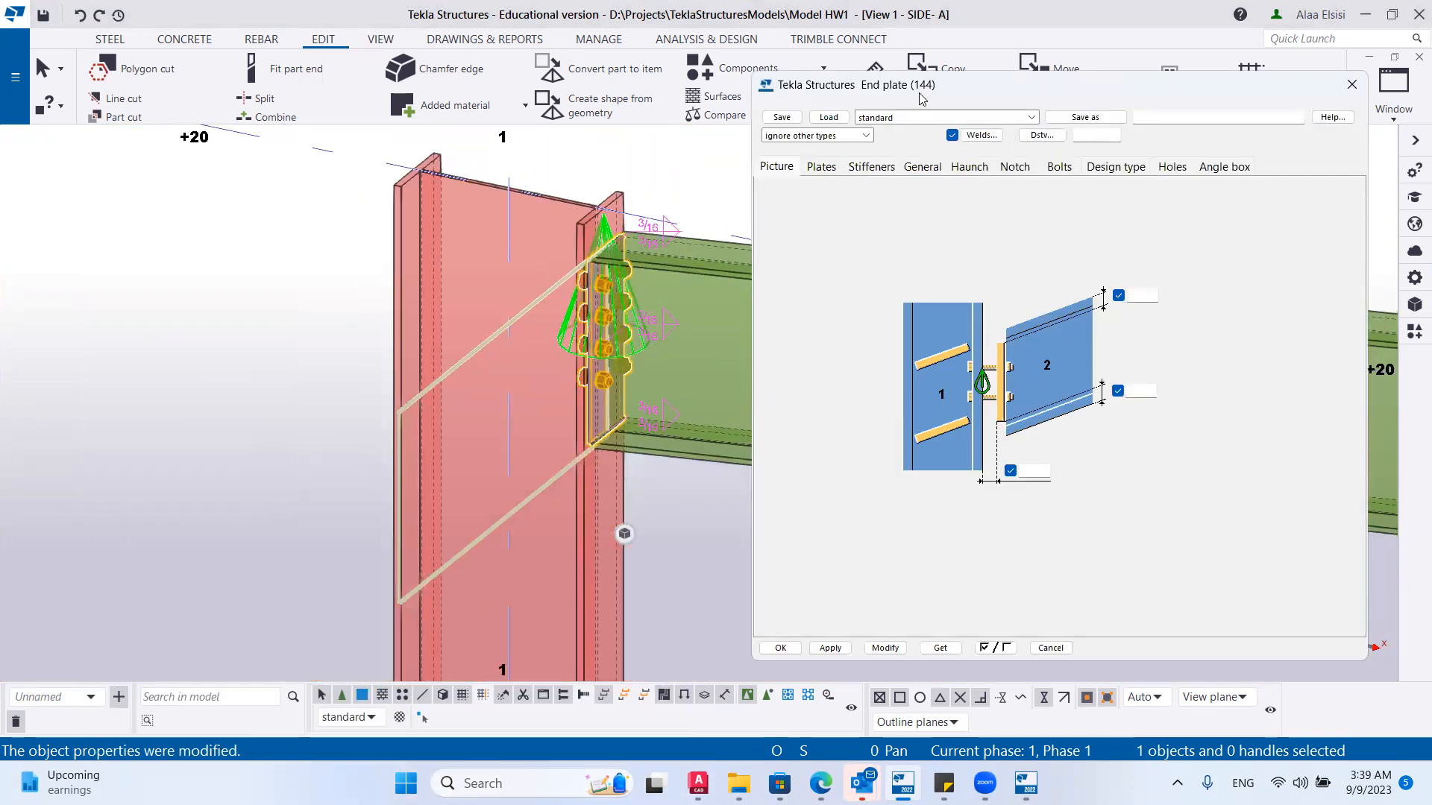
{"action": "left_click_drag", "start_coordinate": [924, 86], "coordinate": [940, 52]}
{"action": "scroll", "coordinate": [589, 373], "scroll_direction": "up", "scroll_amount": 5}
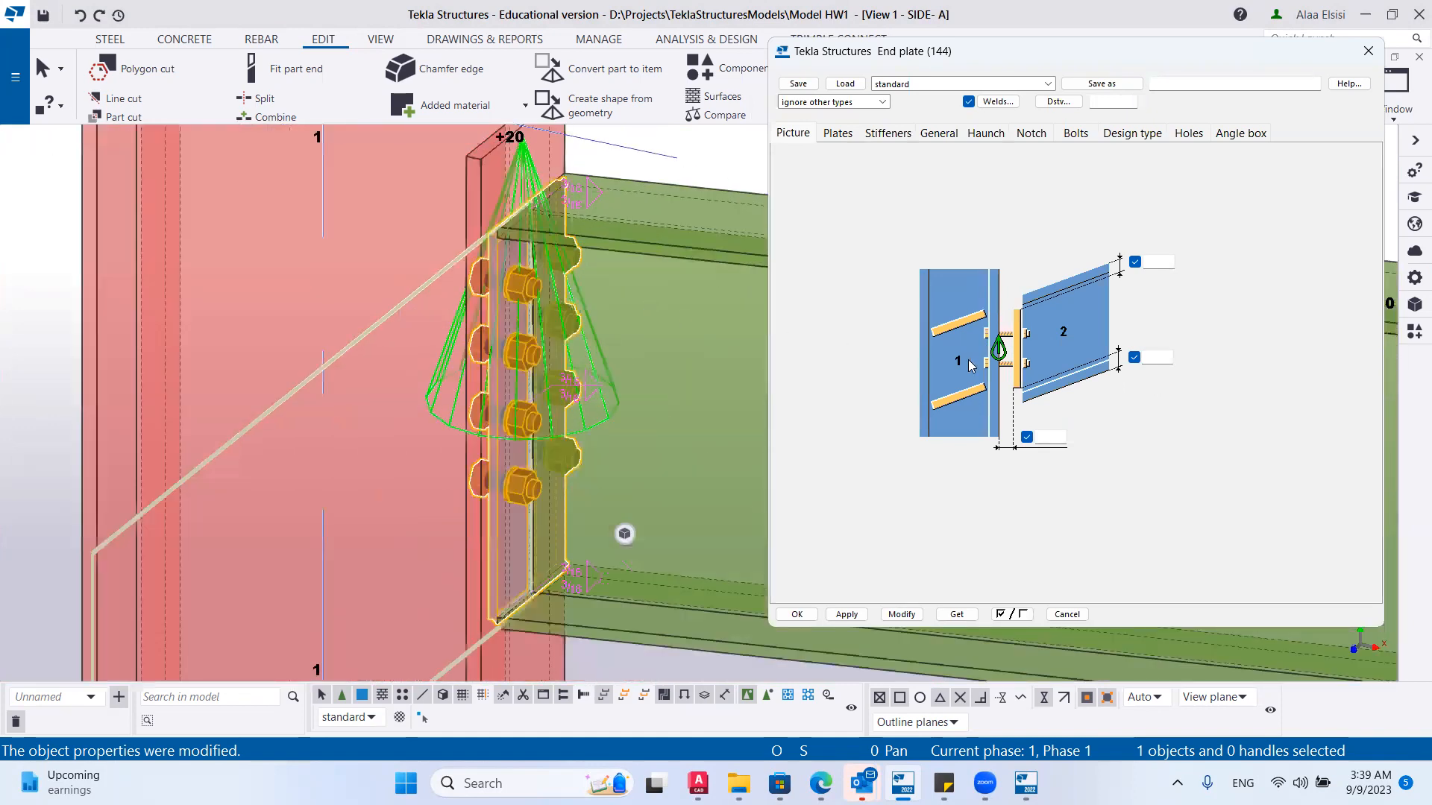
{"action": "scroll", "coordinate": [567, 399], "scroll_direction": "down", "scroll_amount": 2}
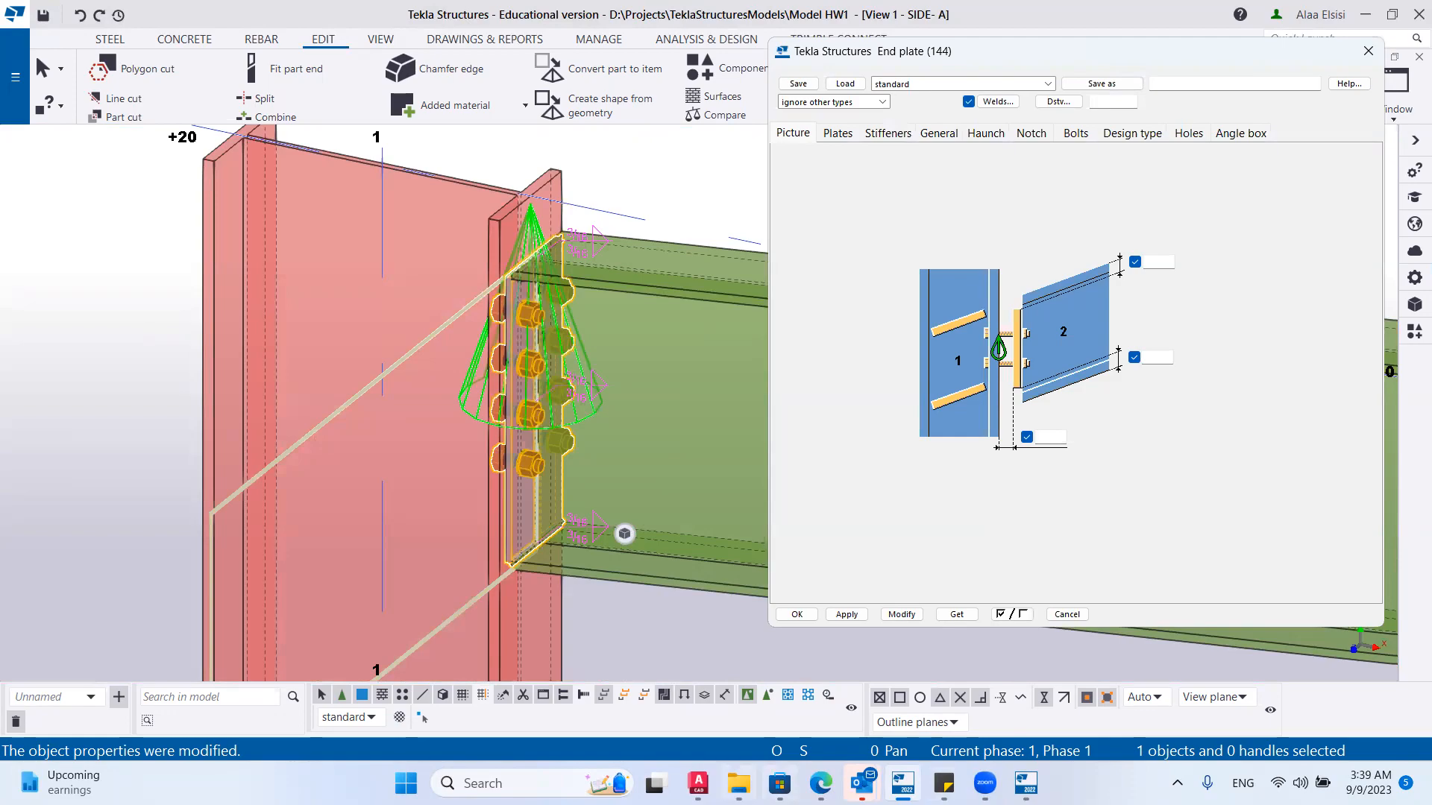
Check the end plate edge dimensions in the AutoCAD drawing, then set both plate extensions beyond the beam flanges to -4" in Tekla Structures.
{"action": "key", "text": "alt+Tab"}
{"action": "scroll", "coordinate": [685, 388], "scroll_direction": "up", "scroll_amount": 6}
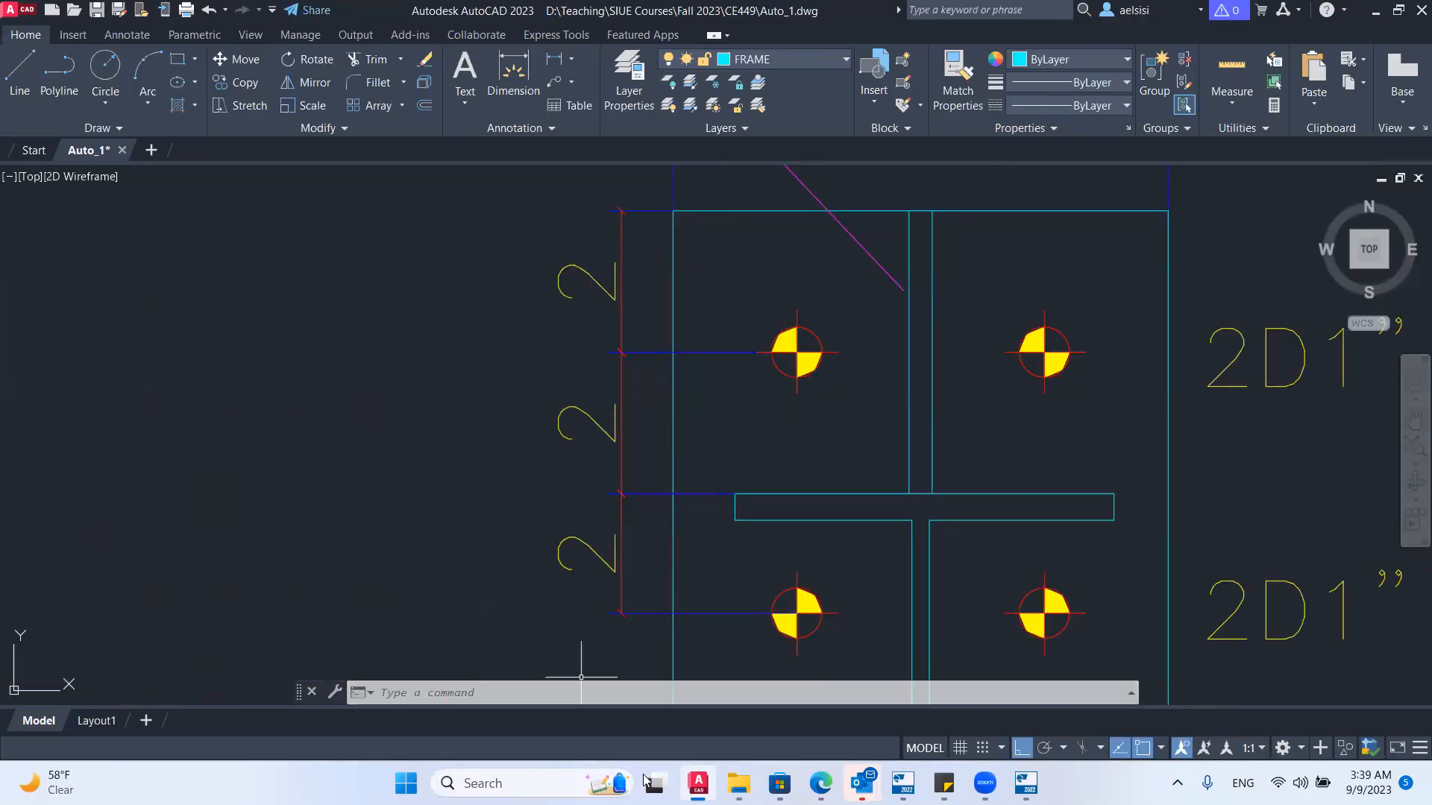
{"action": "key", "text": "alt+Tab"}
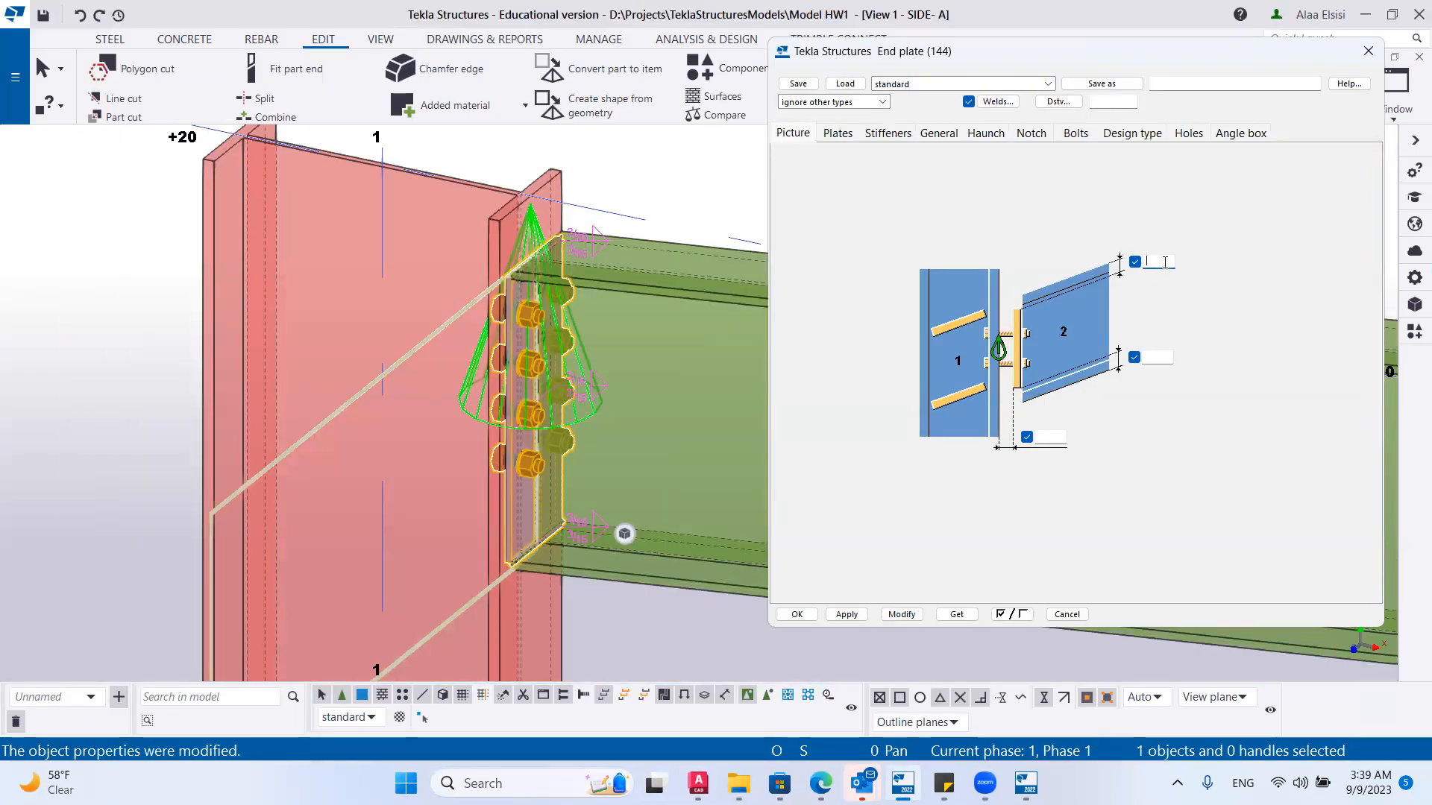
{"action": "left_click", "coordinate": [1164, 357]}
{"action": "left_click", "coordinate": [901, 615]}
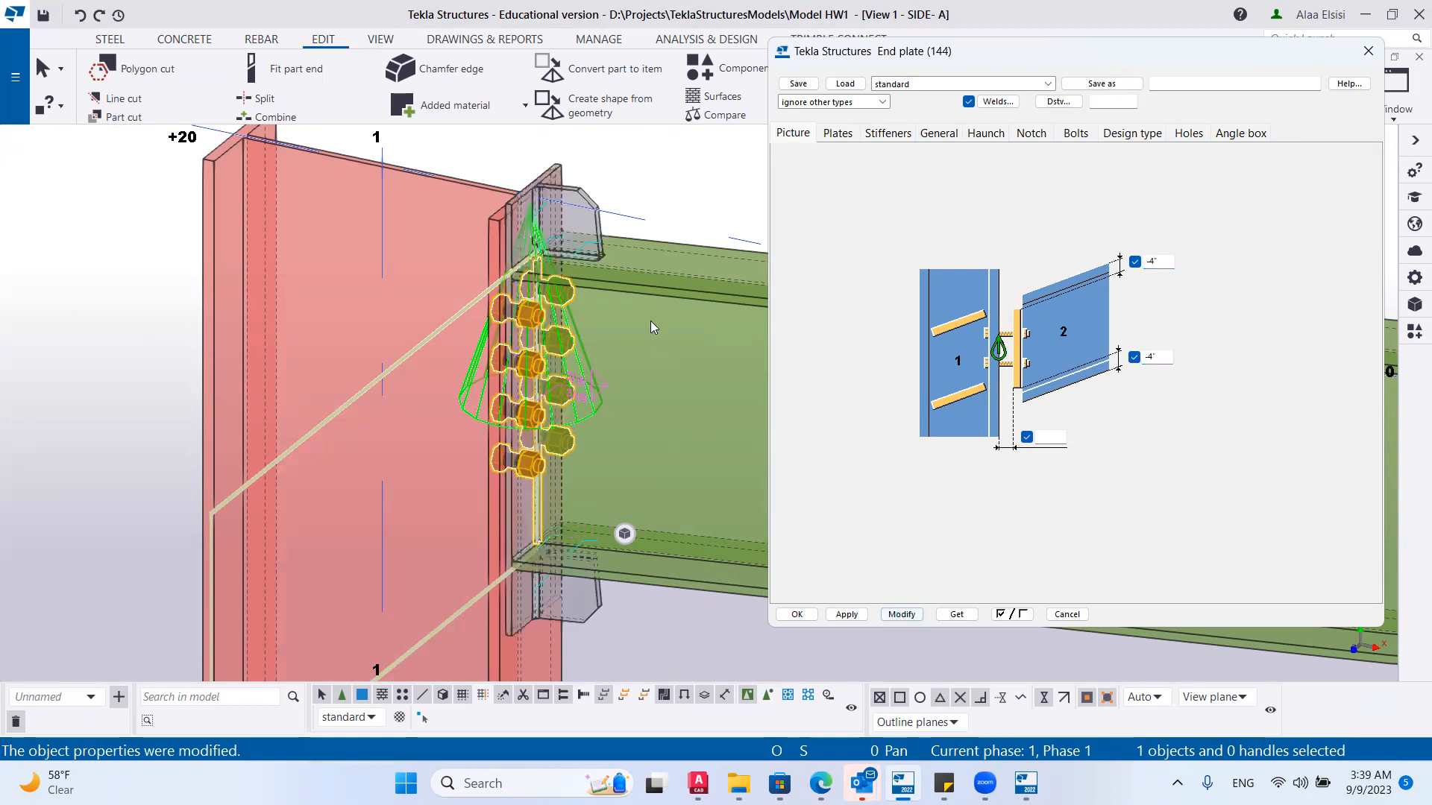
Examine the extended end plate and its stiffener plates above and below the beam flanges.
{"action": "scroll", "coordinate": [522, 210], "scroll_direction": "up", "scroll_amount": 3}
{"action": "scroll", "coordinate": [561, 298], "scroll_direction": "up", "scroll_amount": 2}
{"action": "scroll", "coordinate": [516, 340], "scroll_direction": "down", "scroll_amount": 2}
{"action": "scroll", "coordinate": [486, 498], "scroll_direction": "up", "scroll_amount": 2}
{"action": "scroll", "coordinate": [489, 395], "scroll_direction": "down", "scroll_amount": 1}
{"action": "scroll", "coordinate": [489, 395], "scroll_direction": "down", "scroll_amount": 1}
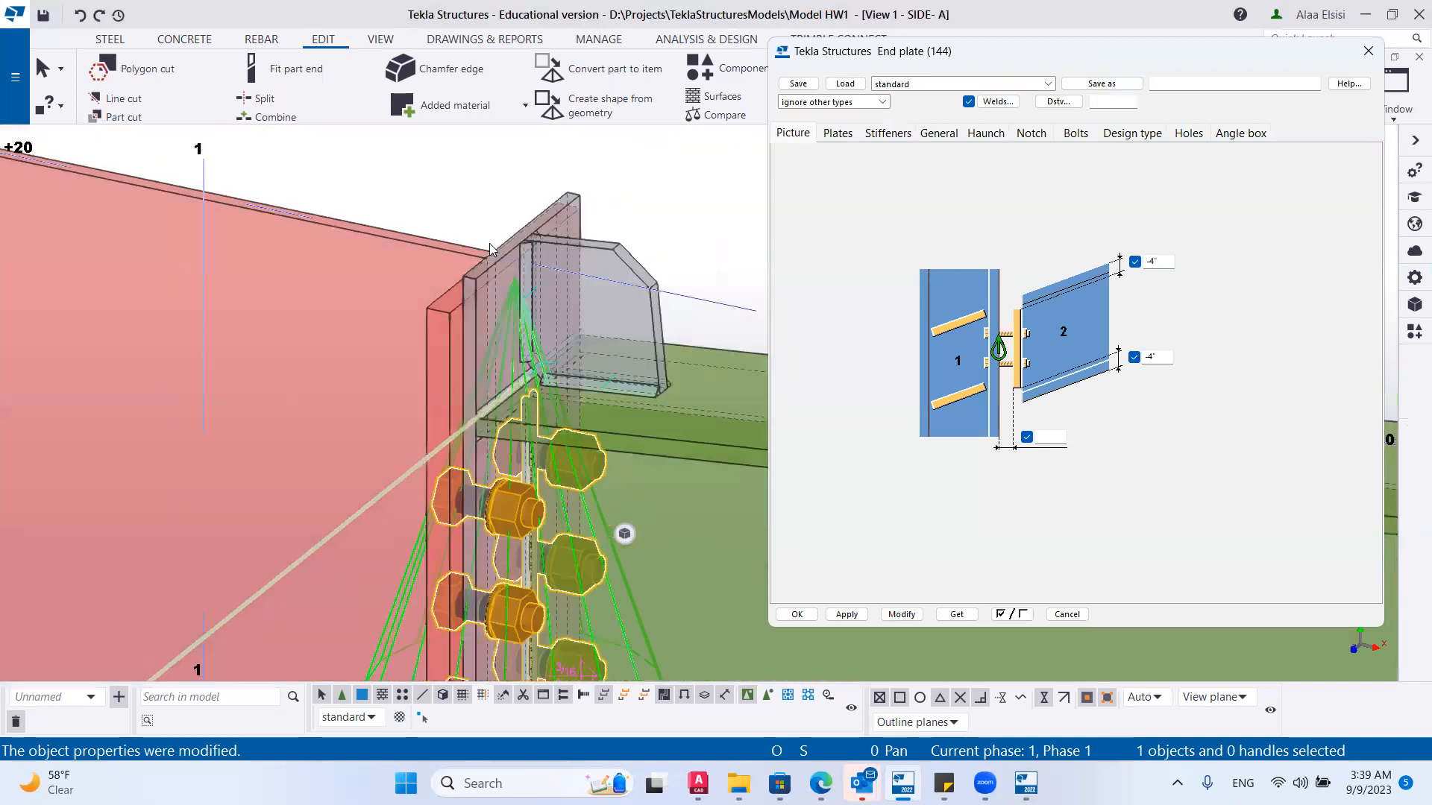
{"action": "scroll", "coordinate": [489, 505], "scroll_direction": "down", "scroll_amount": 2}
{"action": "scroll", "coordinate": [482, 458], "scroll_direction": "up", "scroll_amount": 2}
{"action": "scroll", "coordinate": [482, 458], "scroll_direction": "up", "scroll_amount": 2}
{"action": "scroll", "coordinate": [482, 458], "scroll_direction": "down", "scroll_amount": 1}
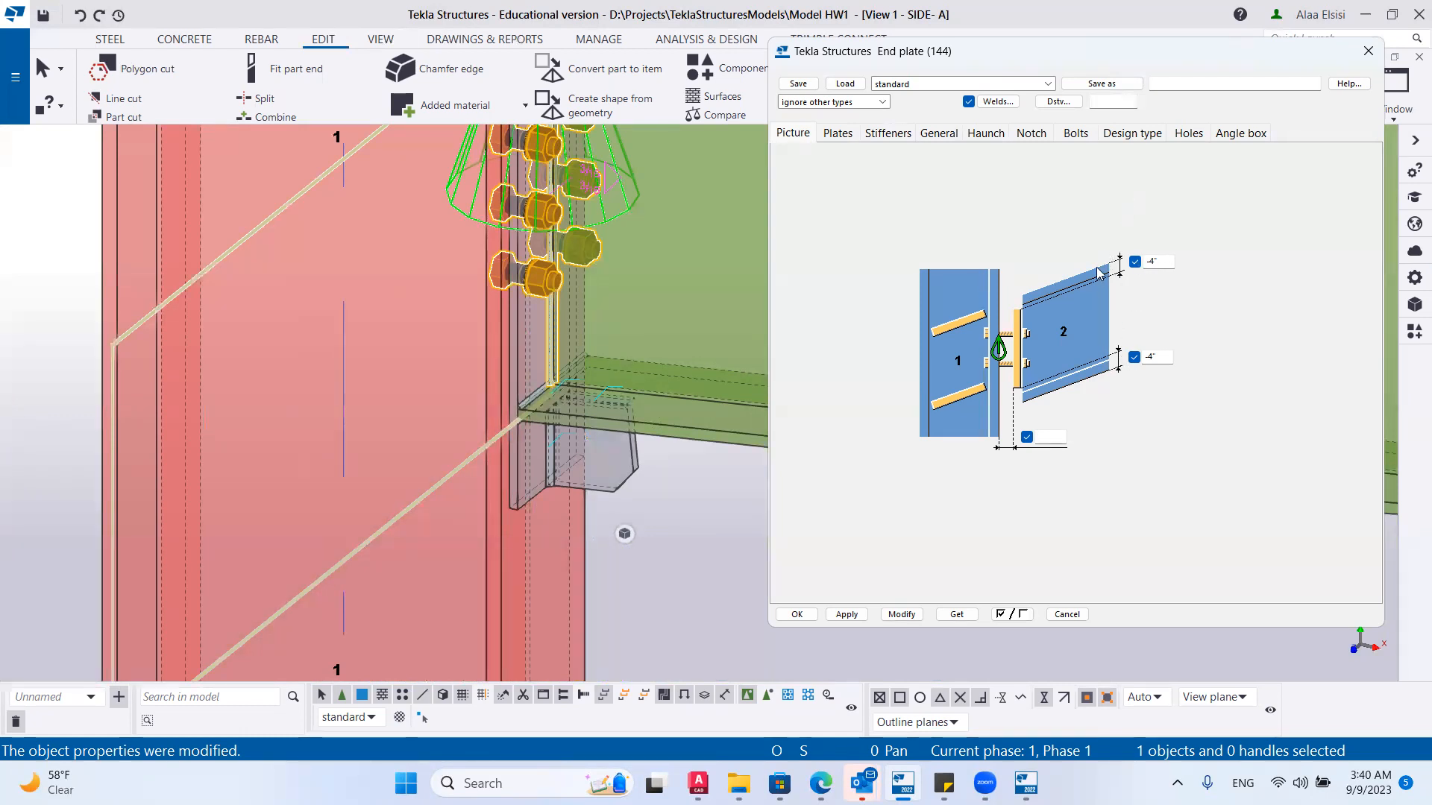
{"action": "scroll", "coordinate": [612, 485], "scroll_direction": "down", "scroll_amount": 4}
{"action": "scroll", "coordinate": [583, 268], "scroll_direction": "up", "scroll_amount": 2}
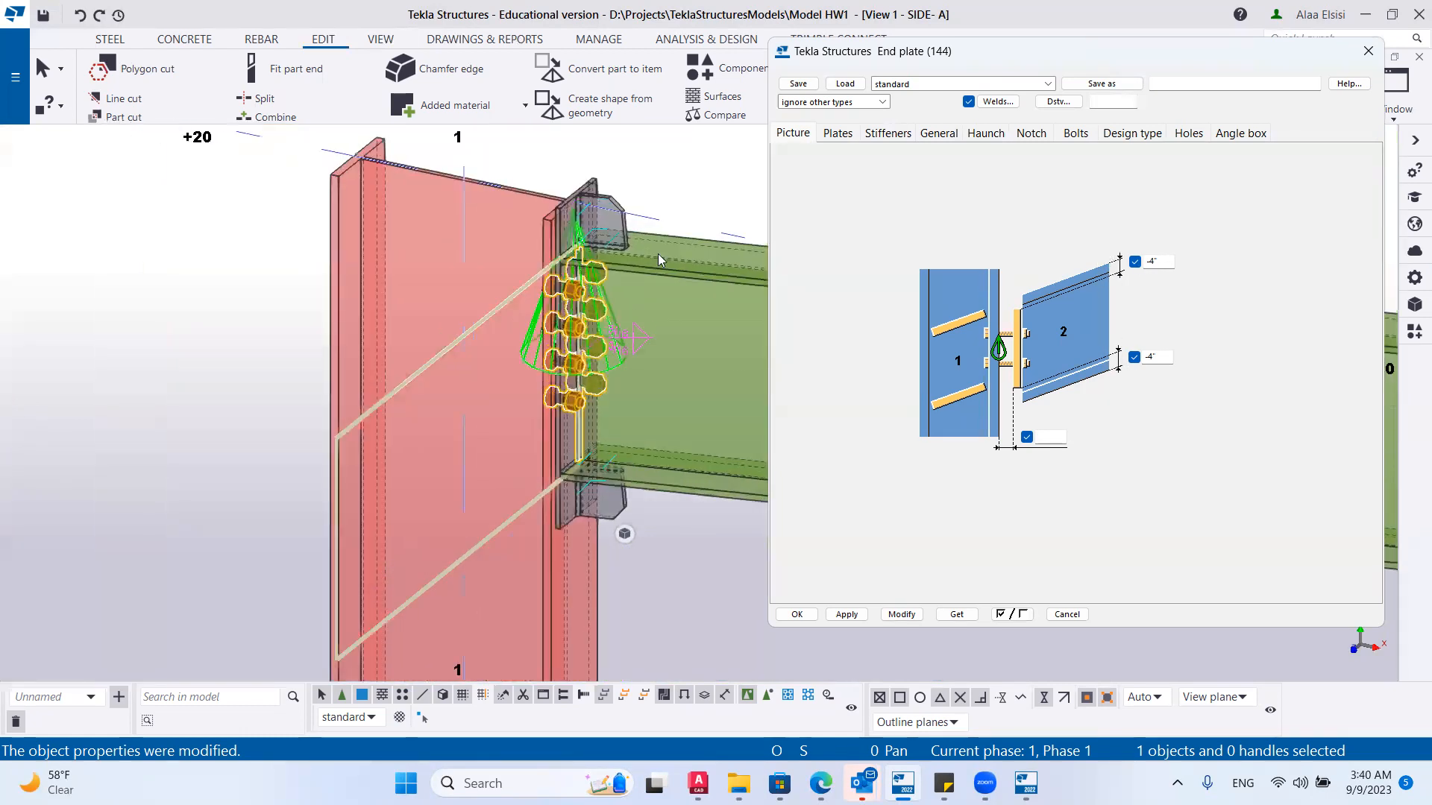
Check Detail A in the AutoCAD drawing and set the end plate's thickness to 1" in Tekla Structures, modifying the connection.
{"action": "left_click", "coordinate": [838, 134]}
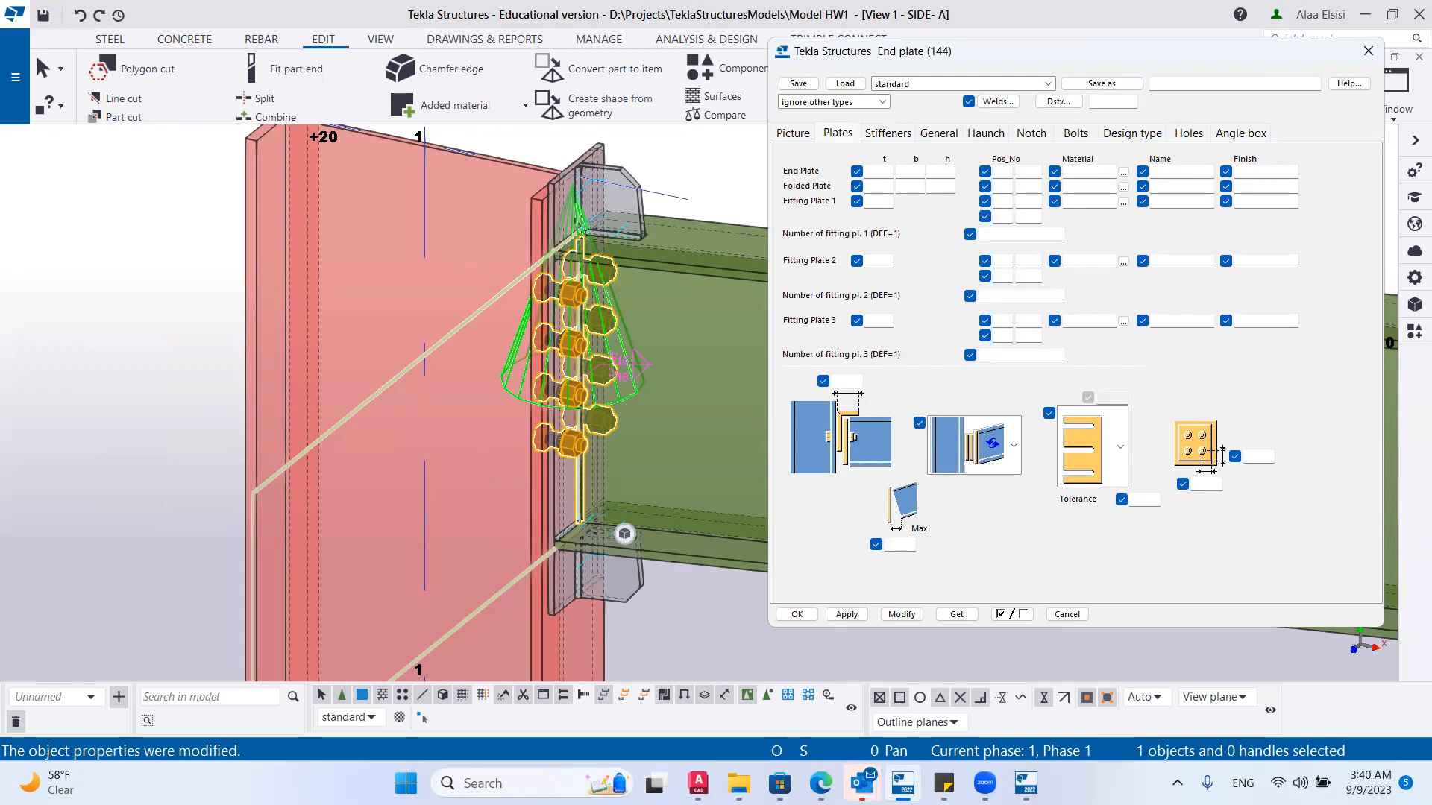
{"action": "key", "text": "alt+Tab"}
{"action": "scroll", "coordinate": [804, 308], "scroll_direction": "down", "scroll_amount": 6}
{"action": "scroll", "coordinate": [754, 526], "scroll_direction": "up", "scroll_amount": 5}
{"action": "scroll", "coordinate": [753, 526], "scroll_direction": "down", "scroll_amount": 4}
{"action": "scroll", "coordinate": [899, 390], "scroll_direction": "up", "scroll_amount": 3}
{"action": "scroll", "coordinate": [899, 390], "scroll_direction": "down", "scroll_amount": 4}
{"action": "scroll", "coordinate": [905, 302], "scroll_direction": "up", "scroll_amount": 2}
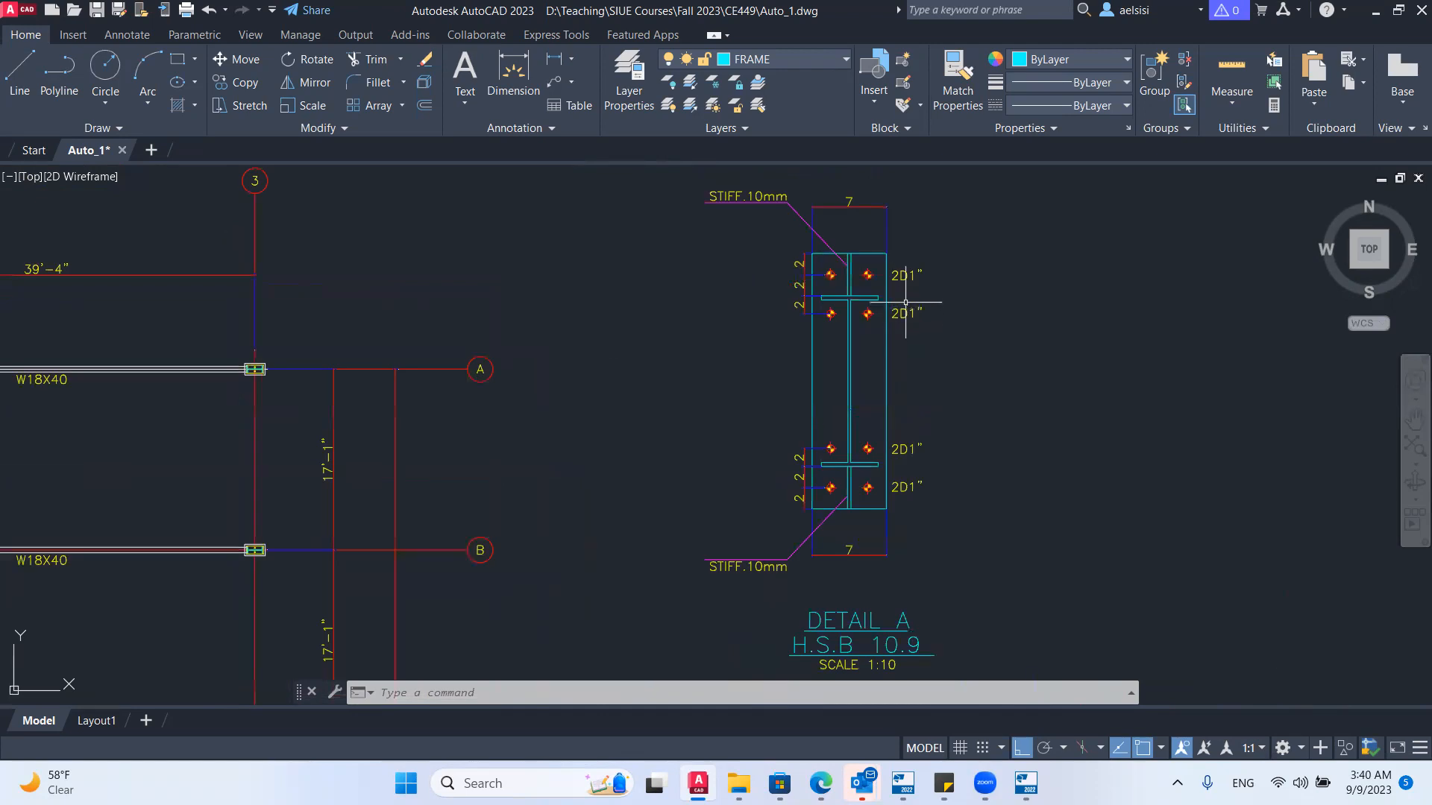
{"action": "left_click", "coordinate": [1375, 10]}
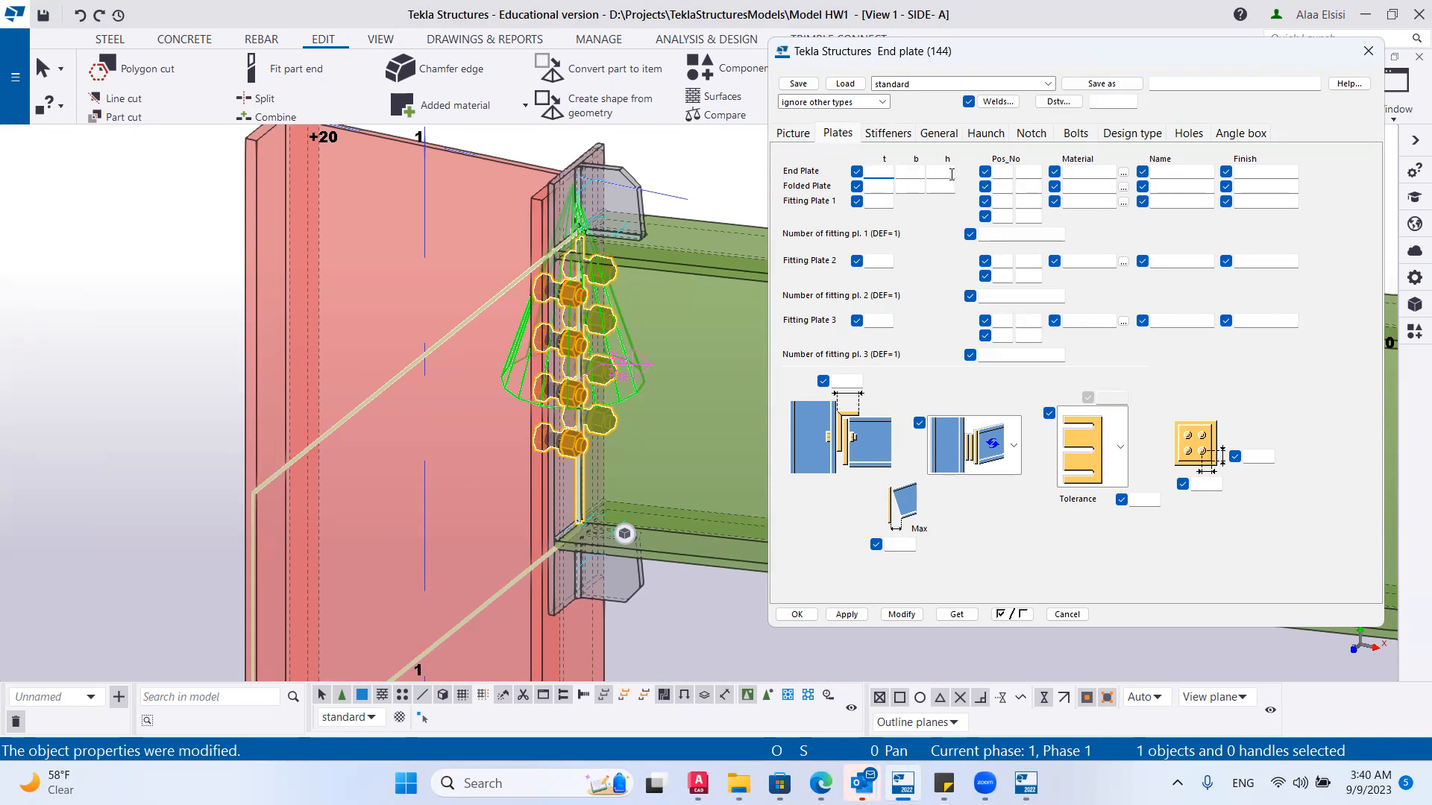
{"action": "left_click", "coordinate": [892, 612]}
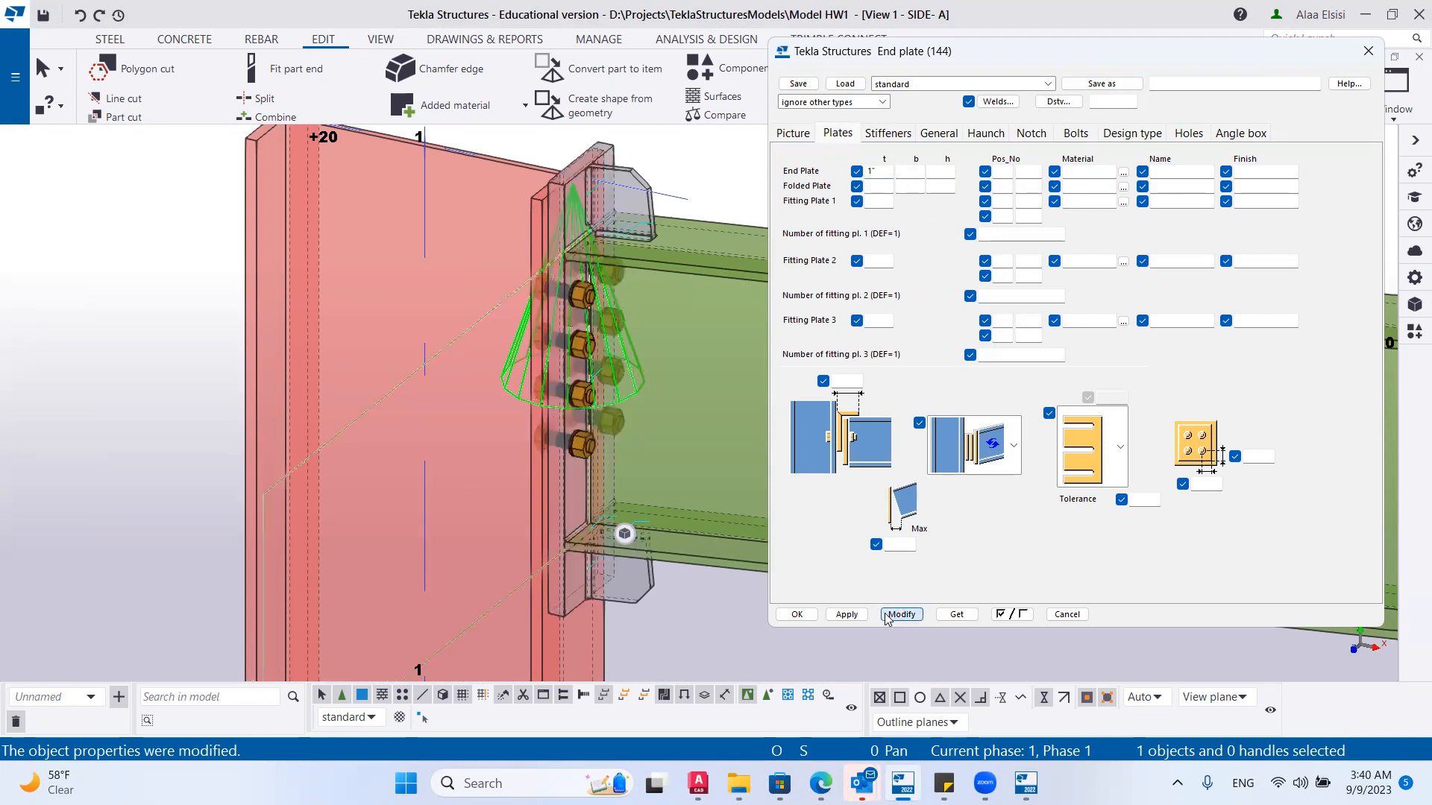
{"action": "scroll", "coordinate": [567, 258], "scroll_direction": "up", "scroll_amount": 2}
{"action": "scroll", "coordinate": [610, 501], "scroll_direction": "down", "scroll_amount": 2}
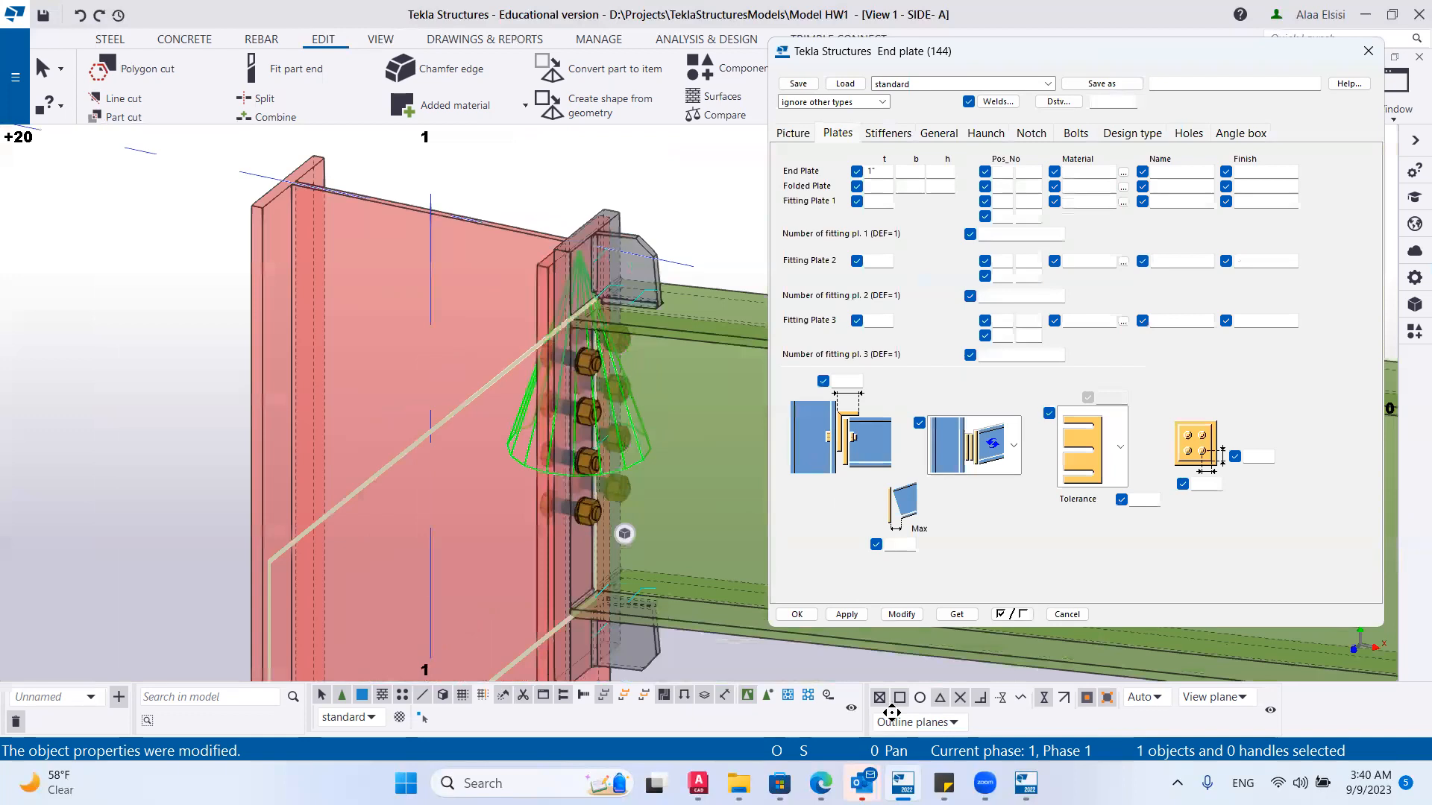
Check the plate width in the AutoCAD drawing and set the end plate's width to 7" in Tekla Structures, modifying the connection.
{"action": "left_click", "coordinate": [698, 783]}
{"action": "key", "text": "alt+Tab"}
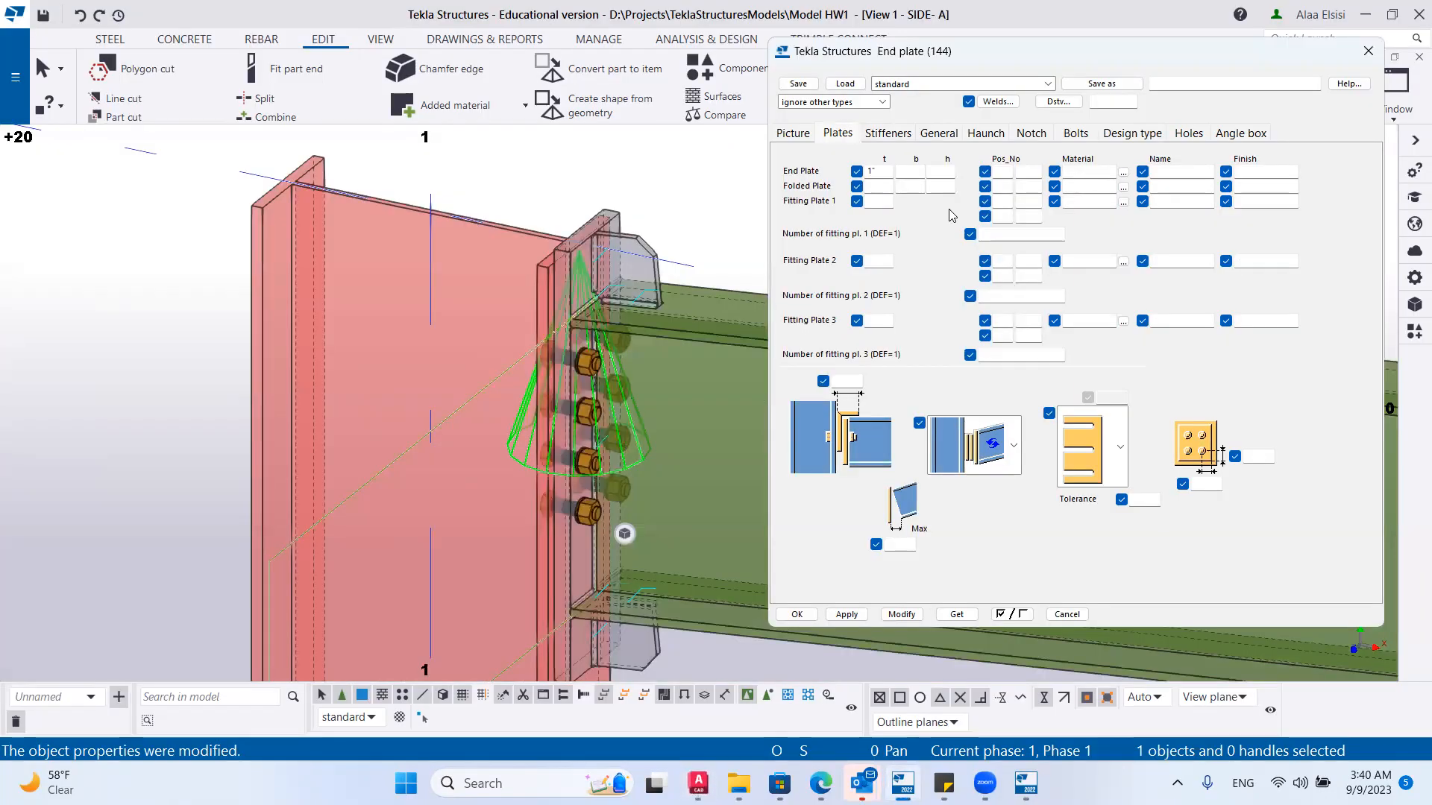
{"action": "left_click", "coordinate": [911, 170]}
{"action": "type", "text": "7"}
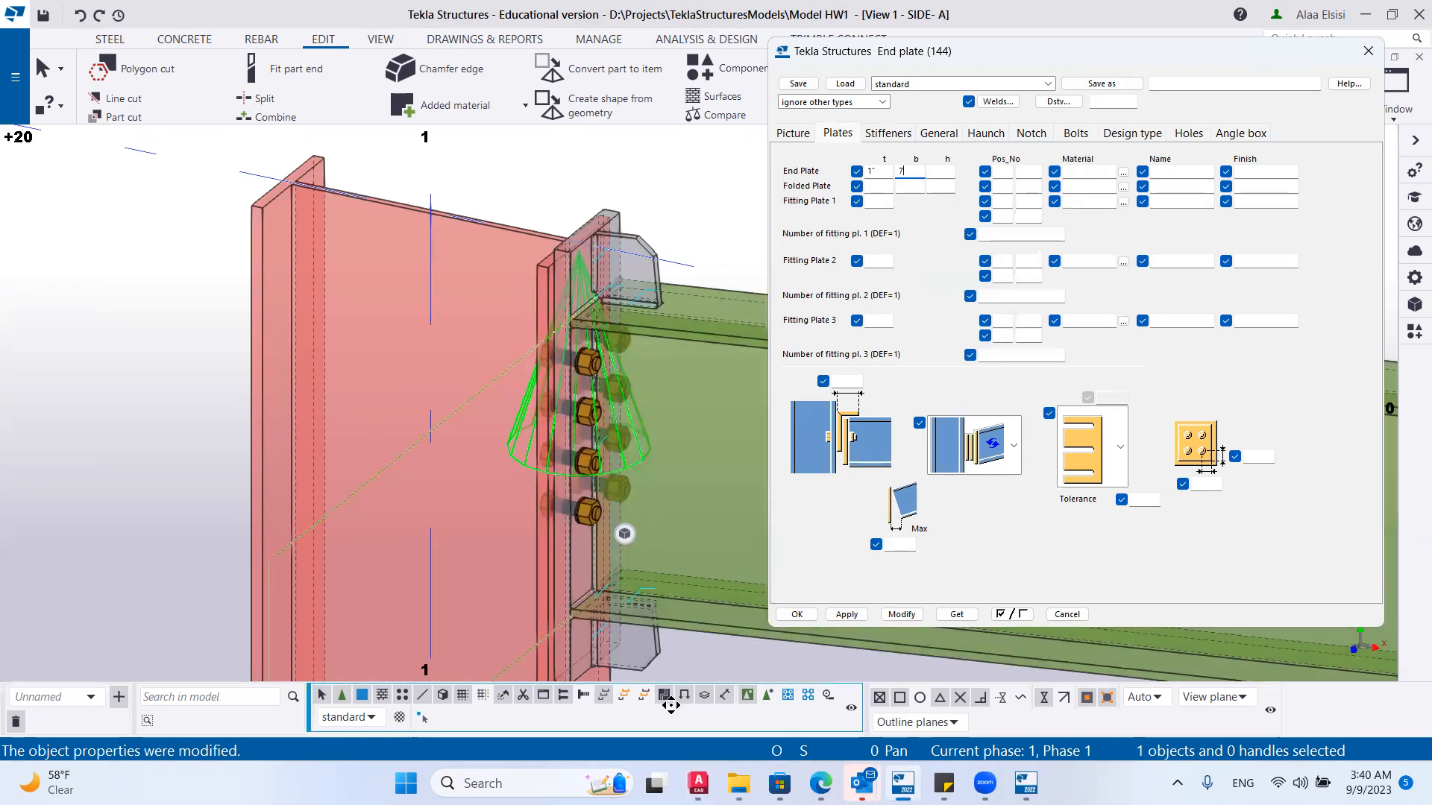
{"action": "left_click", "coordinate": [899, 621]}
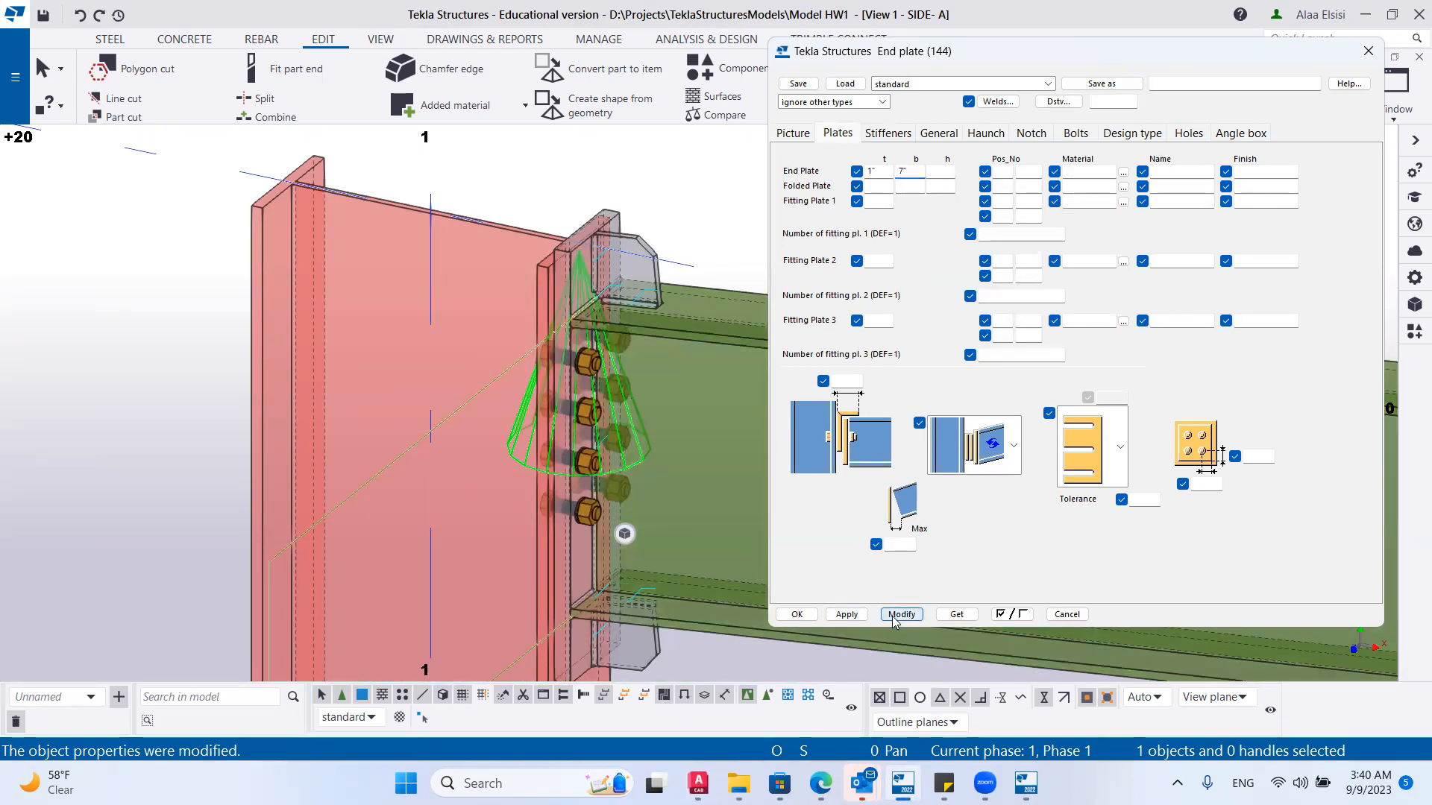
Inspect the modified end plate, bolts and stiffeners at the column joint from several angles.
{"action": "scroll", "coordinate": [558, 333], "scroll_direction": "up", "scroll_amount": 5}
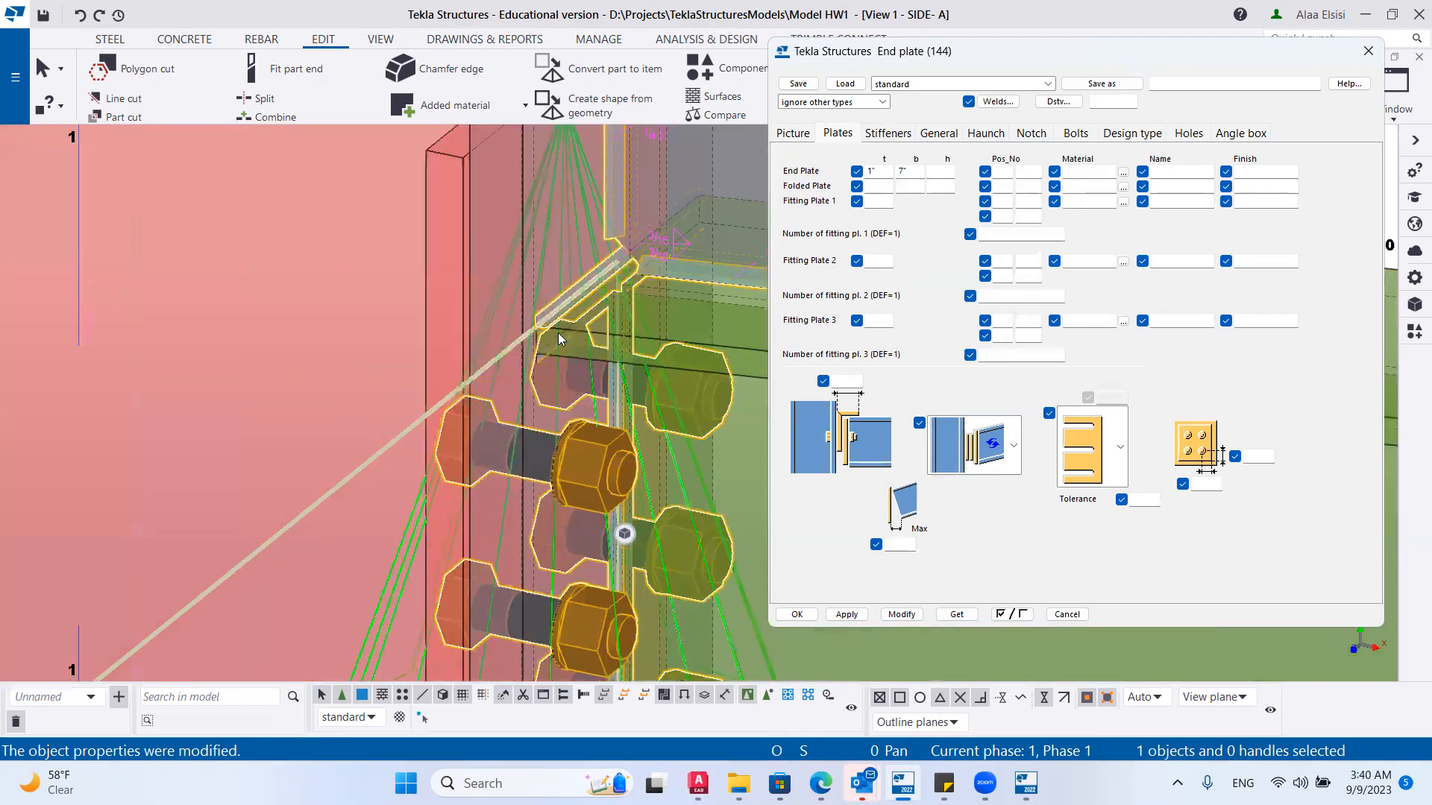
{"action": "scroll", "coordinate": [563, 334], "scroll_direction": "down", "scroll_amount": 4}
{"action": "middle_click_drag", "start_coordinate": [568, 363], "coordinate": [535, 367], "text": "ctrl"}
{"action": "scroll", "coordinate": [629, 445], "scroll_direction": "down", "scroll_amount": 4}
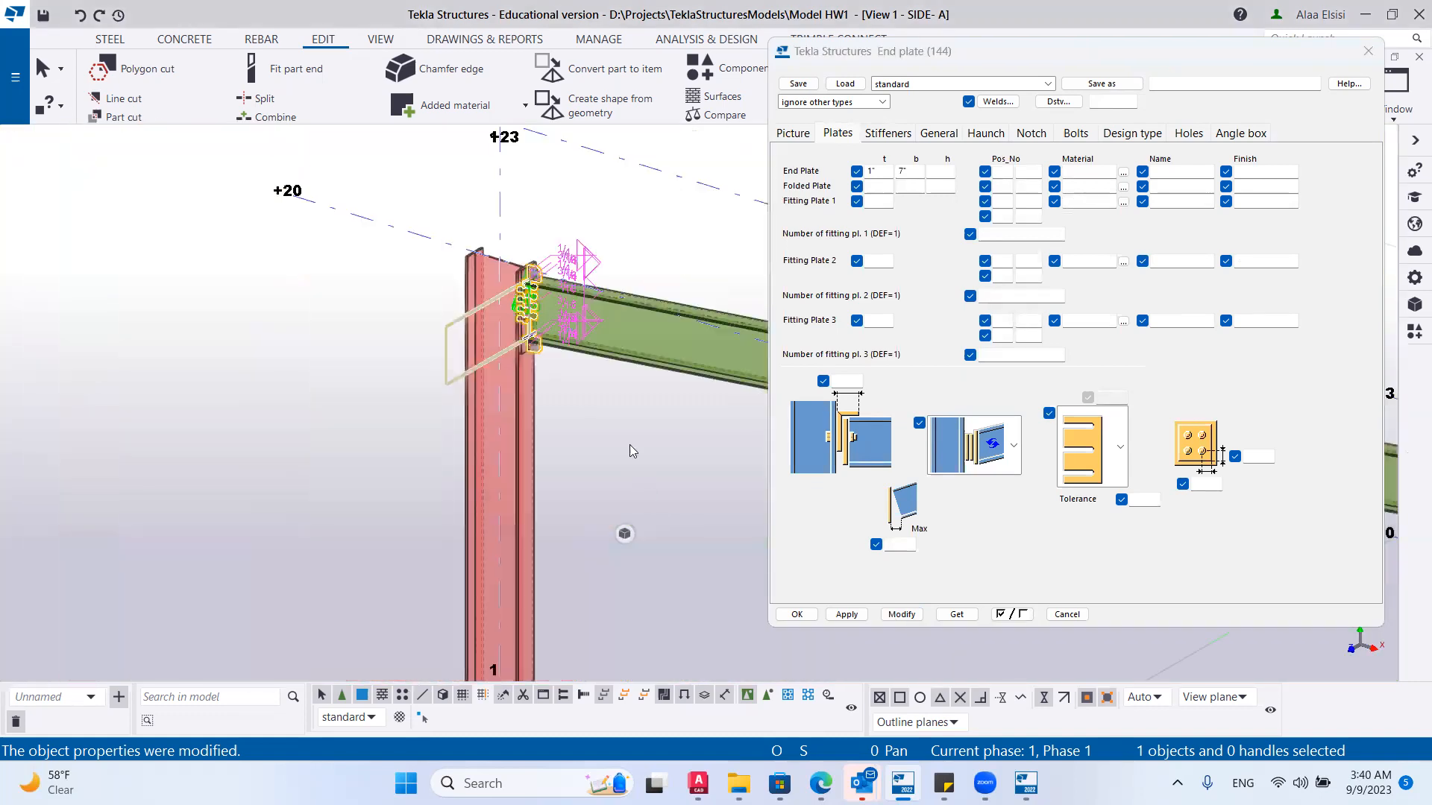
{"action": "scroll", "coordinate": [515, 317], "scroll_direction": "up", "scroll_amount": 4}
{"action": "middle_click_drag", "start_coordinate": [520, 318], "coordinate": [515, 360], "text": "ctrl"}
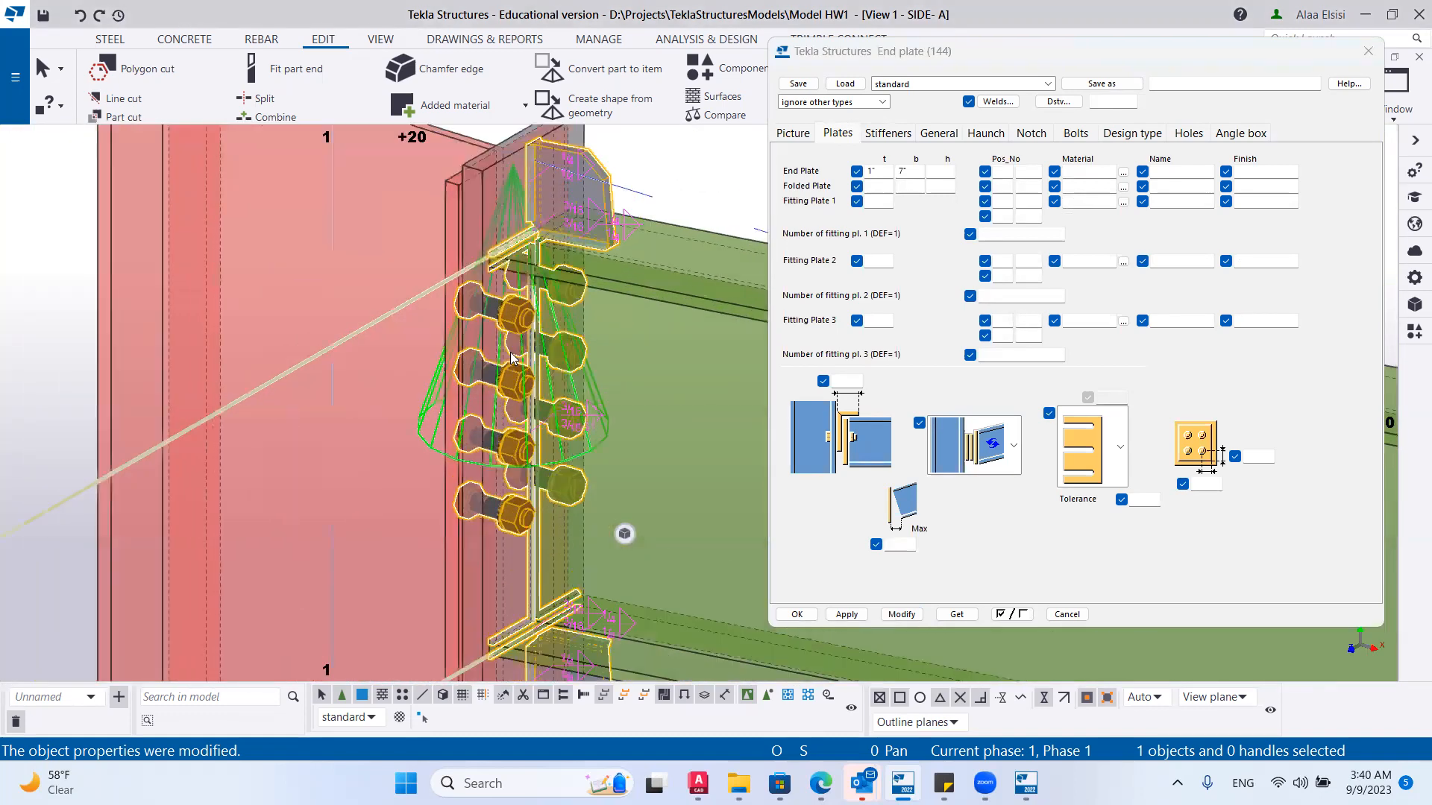
{"action": "scroll", "coordinate": [552, 363], "scroll_direction": "down", "scroll_amount": 3}
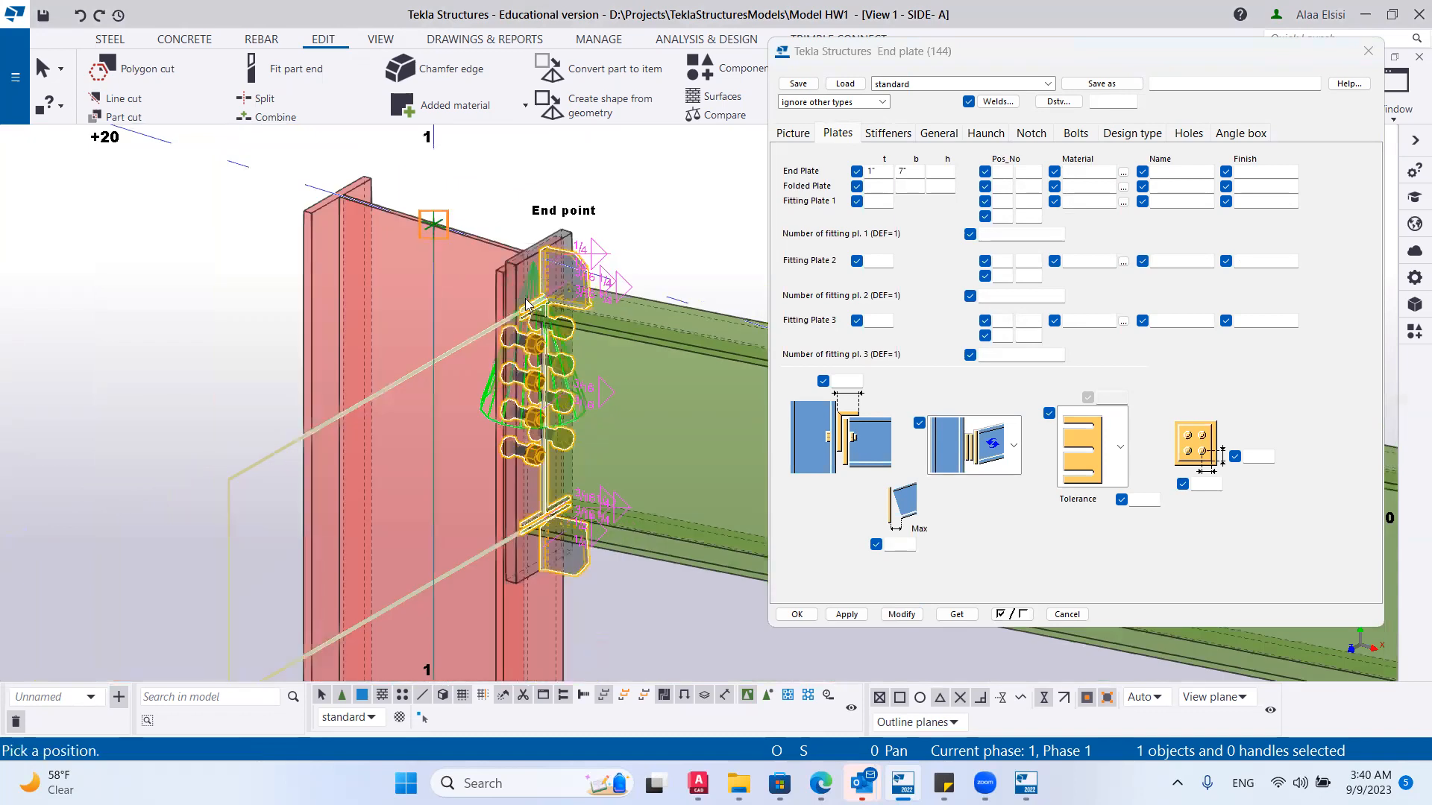
{"action": "middle_click_drag", "start_coordinate": [566, 359], "coordinate": [550, 475], "text": "ctrl"}
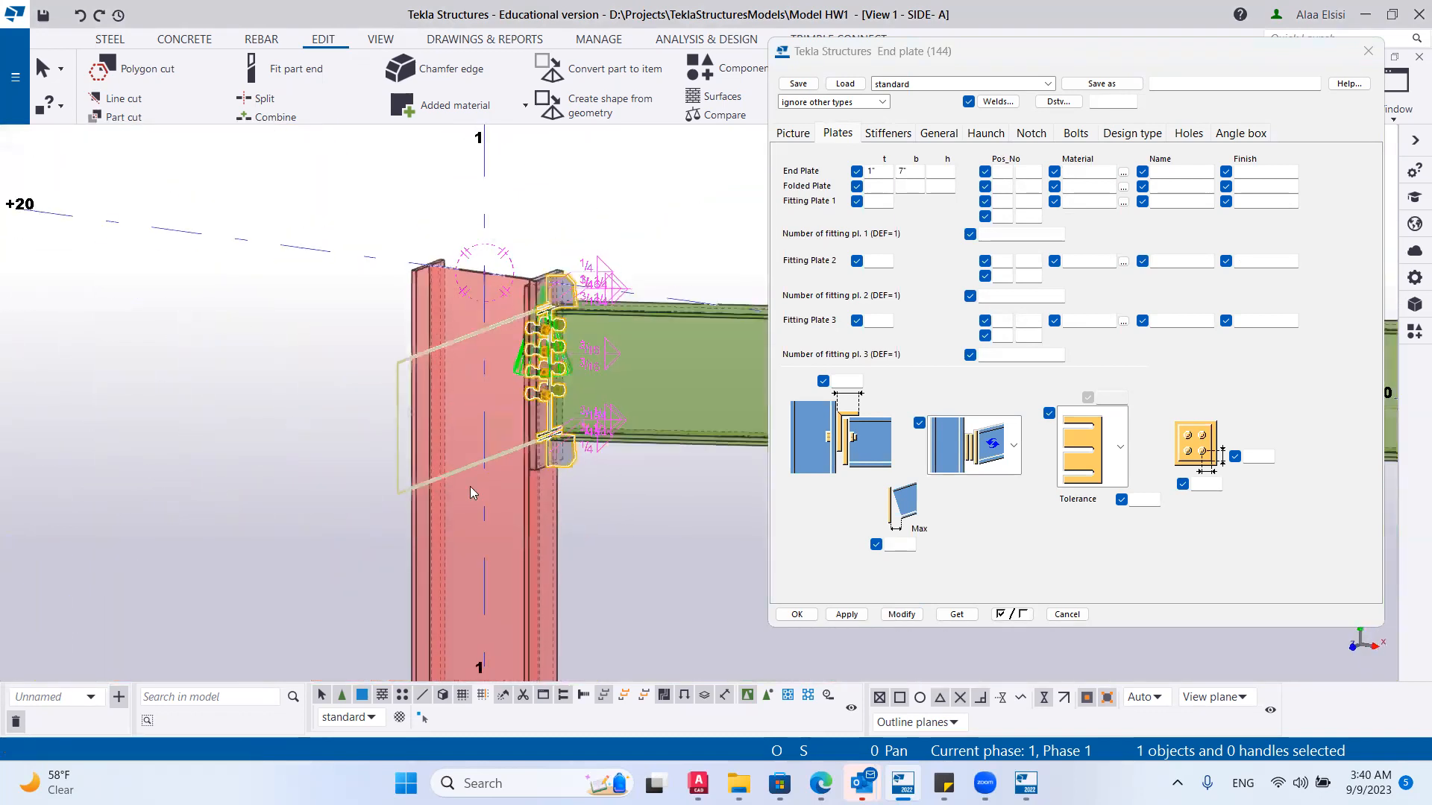
{"action": "scroll", "coordinate": [559, 463], "scroll_direction": "up", "scroll_amount": 5}
{"action": "scroll", "coordinate": [581, 447], "scroll_direction": "down", "scroll_amount": 4}
{"action": "scroll", "coordinate": [583, 455], "scroll_direction": "up", "scroll_amount": 1}
{"action": "scroll", "coordinate": [558, 430], "scroll_direction": "up", "scroll_amount": 3}
{"action": "middle_click_drag", "start_coordinate": [558, 430], "coordinate": [645, 574], "text": "ctrl"}
{"action": "scroll", "coordinate": [606, 445], "scroll_direction": "down", "scroll_amount": 2}
{"action": "scroll", "coordinate": [606, 445], "scroll_direction": "up", "scroll_amount": 3}
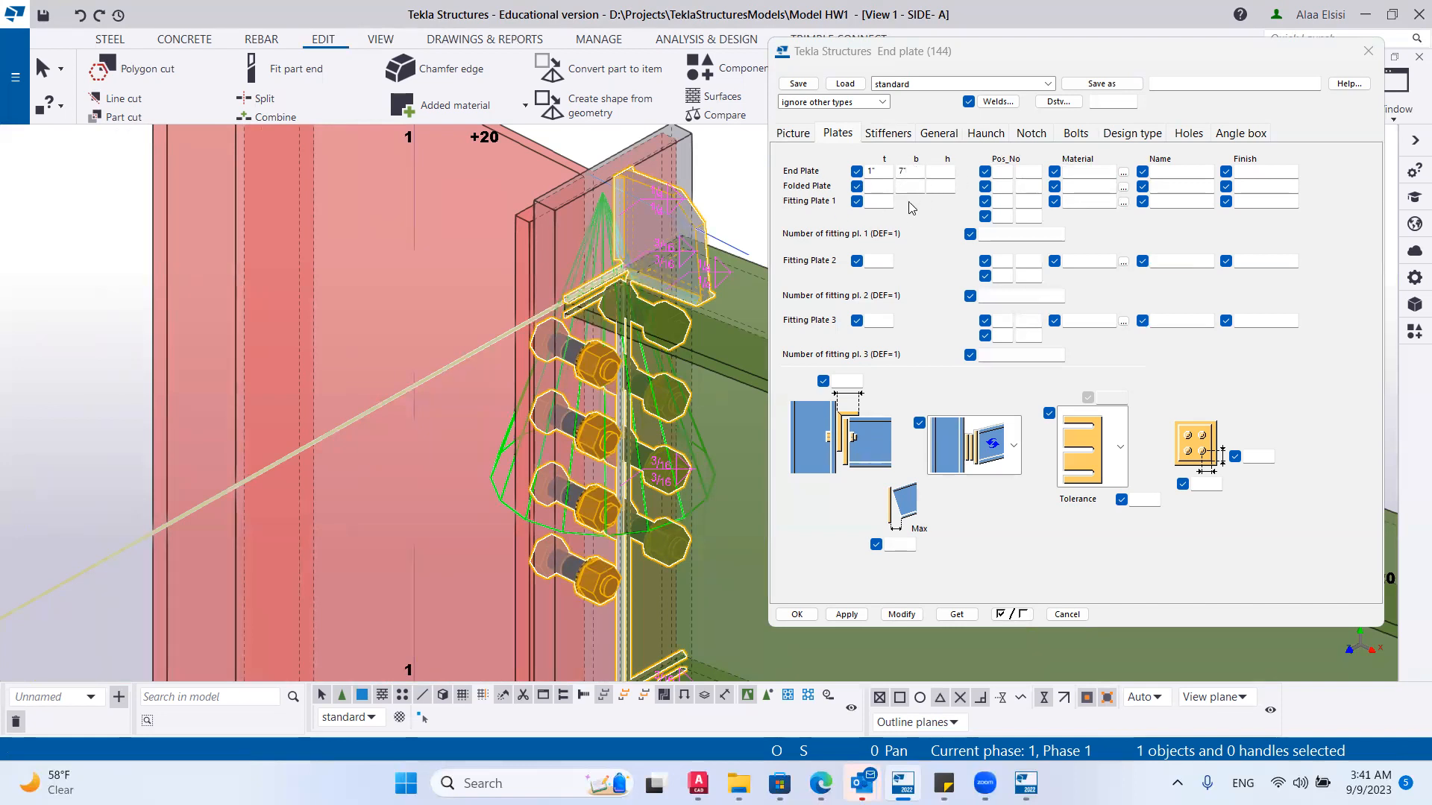
Set the thickness of the column's top near-side stiffener to 1/2 and modify the connection.
{"action": "left_click", "coordinate": [895, 137]}
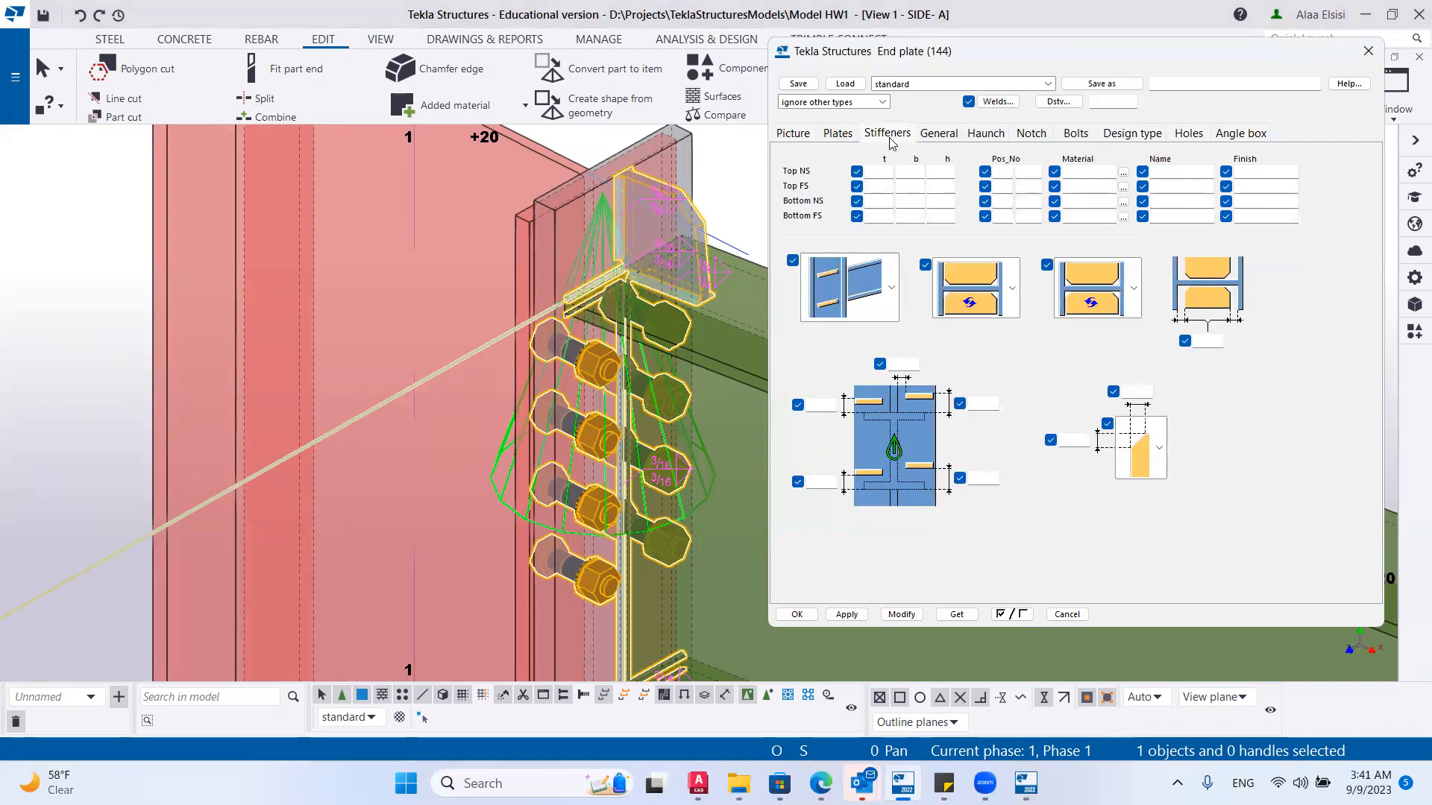
{"action": "scroll", "coordinate": [579, 419], "scroll_direction": "down", "scroll_amount": 3}
{"action": "scroll", "coordinate": [503, 437], "scroll_direction": "up", "scroll_amount": 2}
{"action": "scroll", "coordinate": [727, 384], "scroll_direction": "down", "scroll_amount": 1}
{"action": "middle_click_drag", "start_coordinate": [729, 404], "coordinate": [659, 314], "text": "ctrl"}
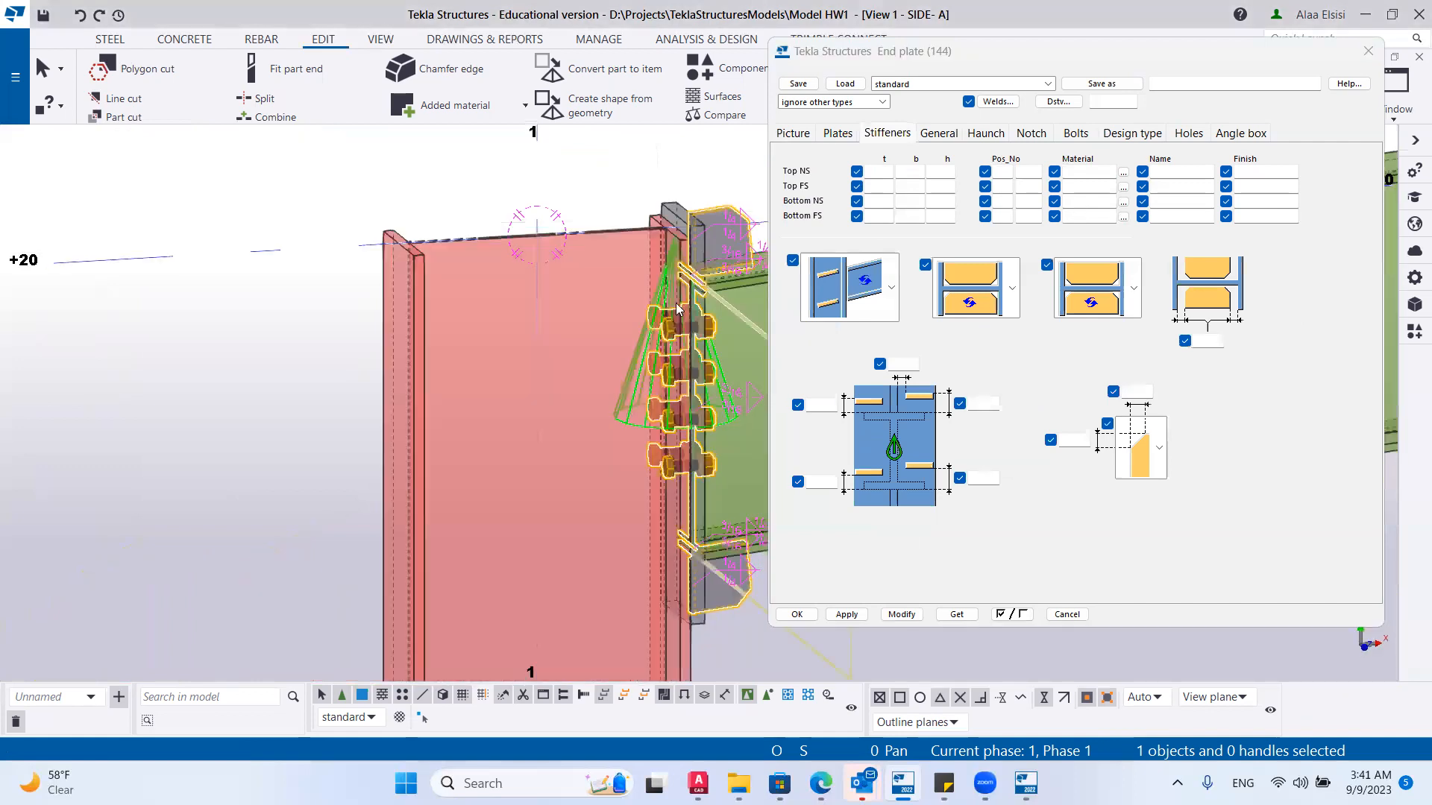
{"action": "middle_click_drag", "start_coordinate": [607, 556], "coordinate": [566, 510], "text": "ctrl"}
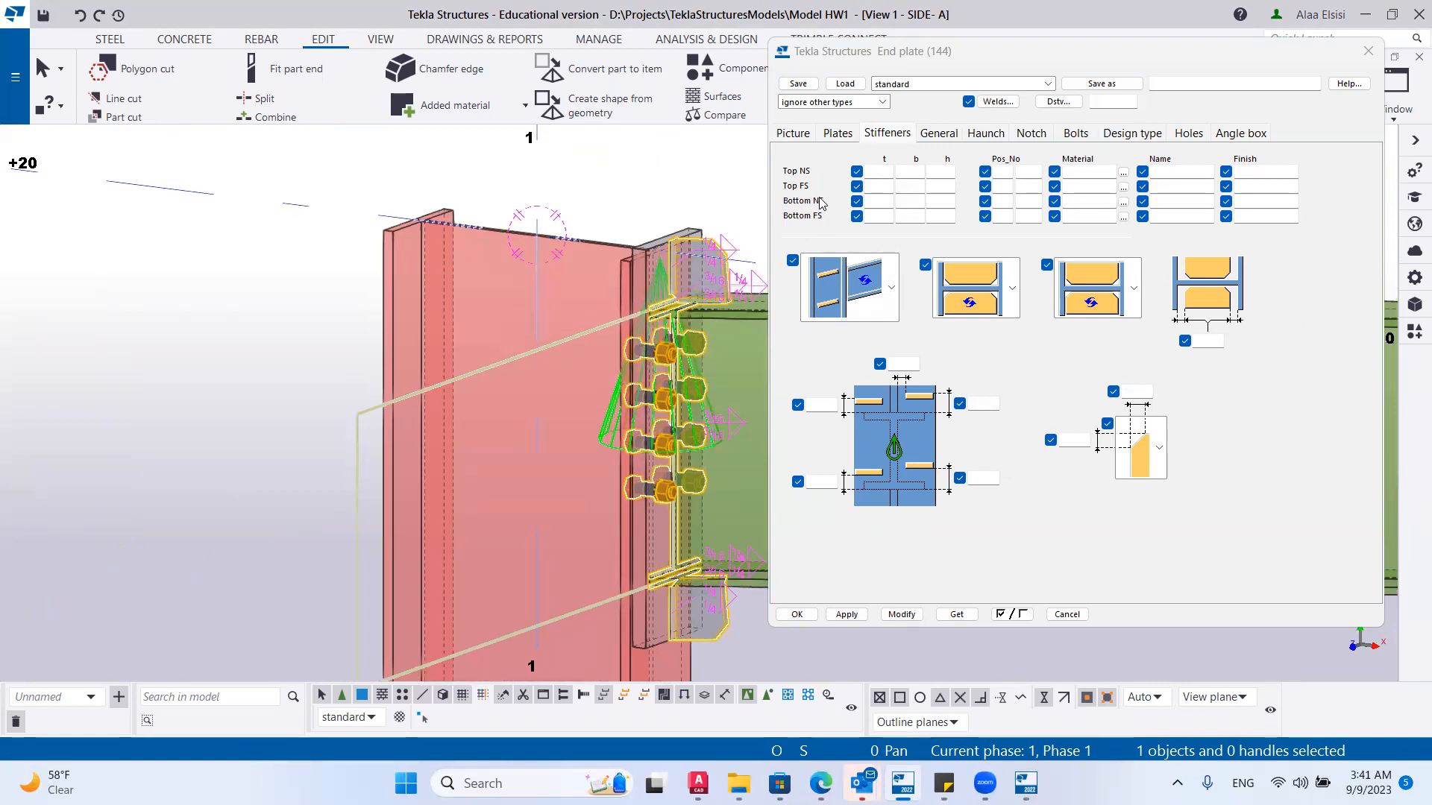
{"action": "left_click", "coordinate": [876, 184]}
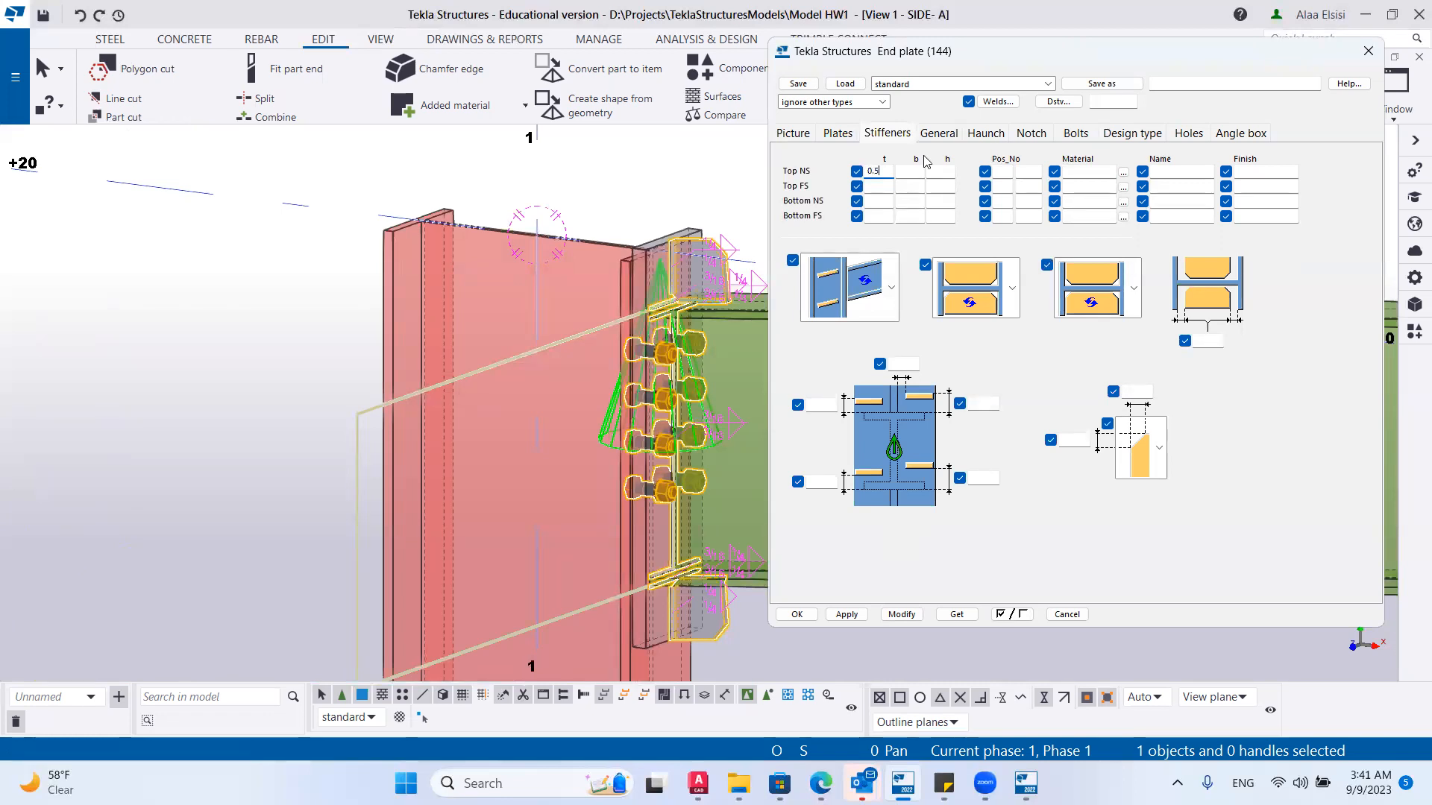
{"action": "left_click", "coordinate": [905, 614]}
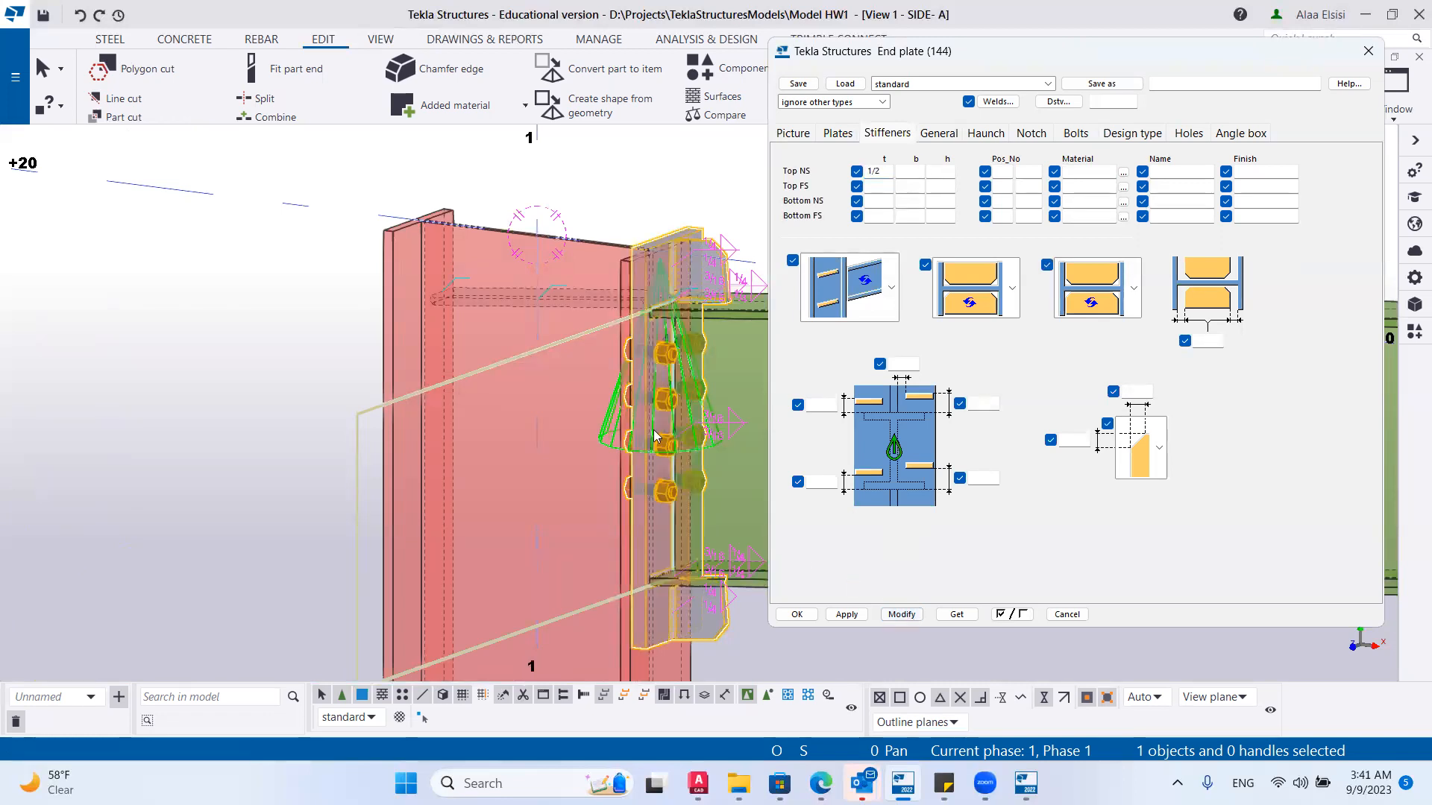
{"action": "mouse_move", "coordinate": [668, 261]}
{"action": "middle_mouse_down"}
{"action": "mouse_move", "coordinate": [665, 327]}
{"action": "mouse_move", "coordinate": [676, 284]}
{"action": "mouse_move", "coordinate": [272, 248]}
{"action": "mouse_move", "coordinate": [656, 270]}
{"action": "middle_mouse_up"}
Copy the 1/2 thickness to the top far-side stiffener and modify the connection.
{"action": "left_click", "coordinate": [890, 183]}
{"action": "key", "text": "ctrl+c"}
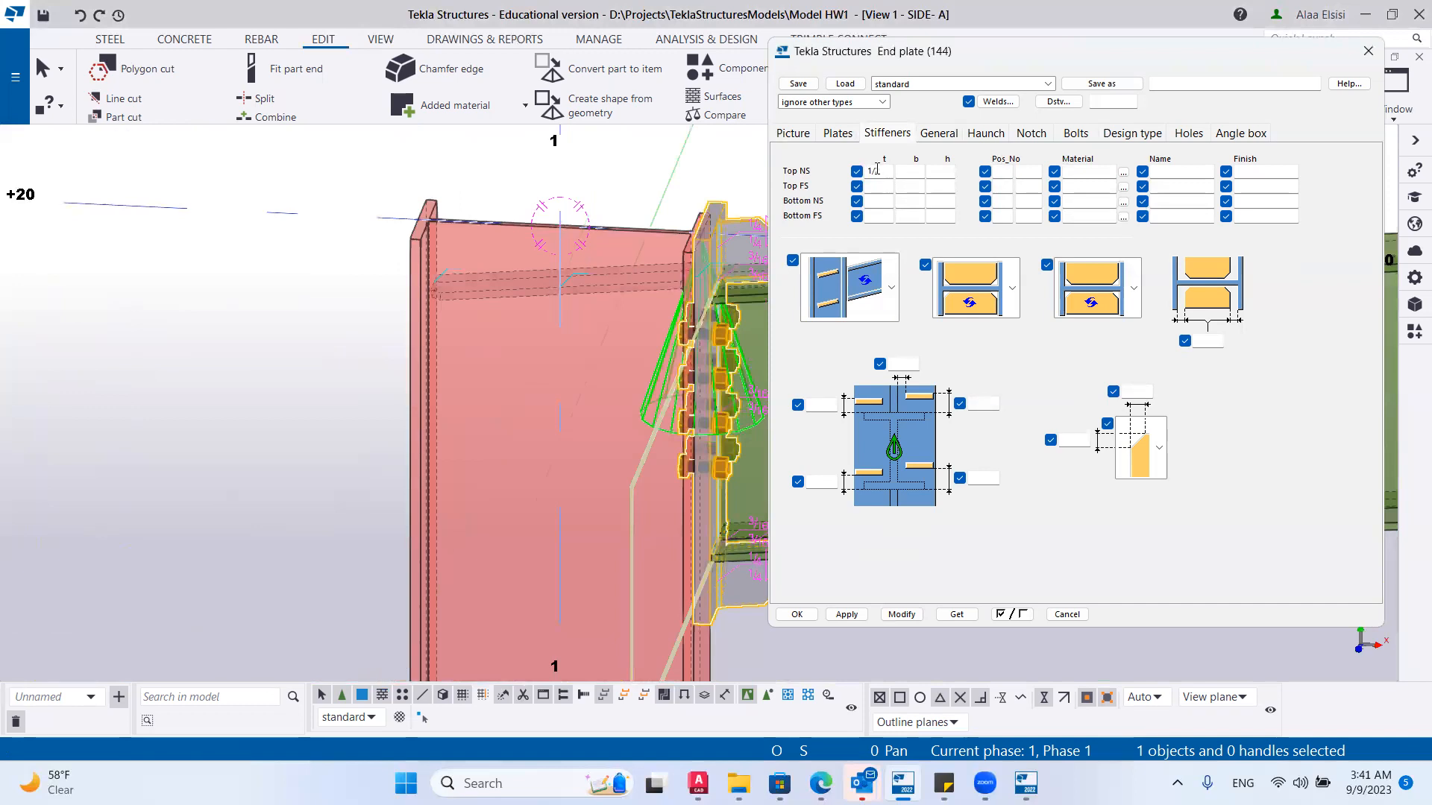
{"action": "left_click", "coordinate": [887, 186]}
{"action": "key", "text": "ctrl+v"}
{"action": "left_click", "coordinate": [902, 614]}
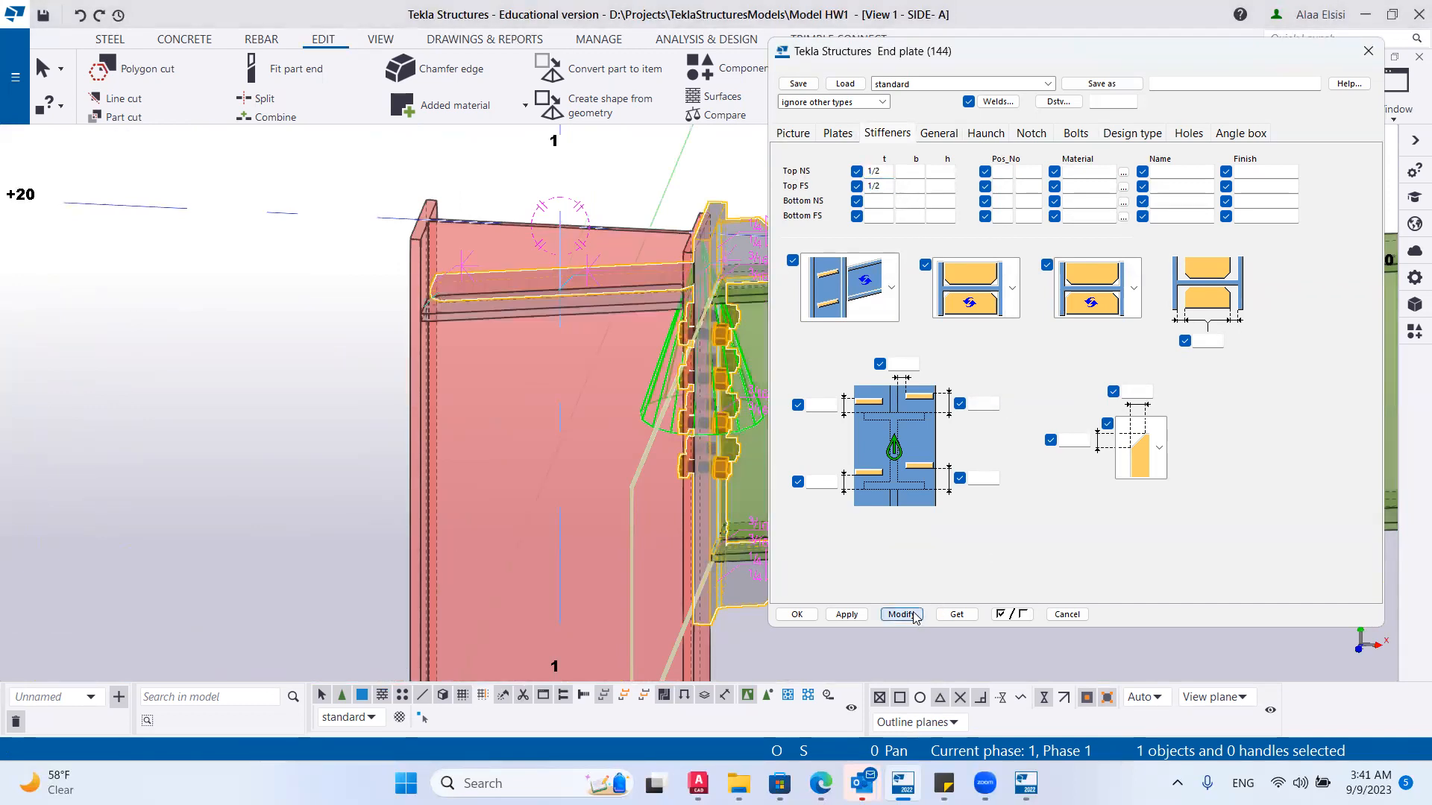
Set the thickness of the bottom near-side and far-side stiffeners to 1/2 and modify the connection.
{"action": "left_click", "coordinate": [878, 200]}
{"action": "key", "text": "ctrl+v"}
{"action": "left_click", "coordinate": [878, 217]}
{"action": "key", "text": "ctrl+v"}
{"action": "left_click", "coordinate": [901, 614]}
{"action": "scroll", "coordinate": [630, 576], "scroll_direction": "down", "scroll_amount": 3}
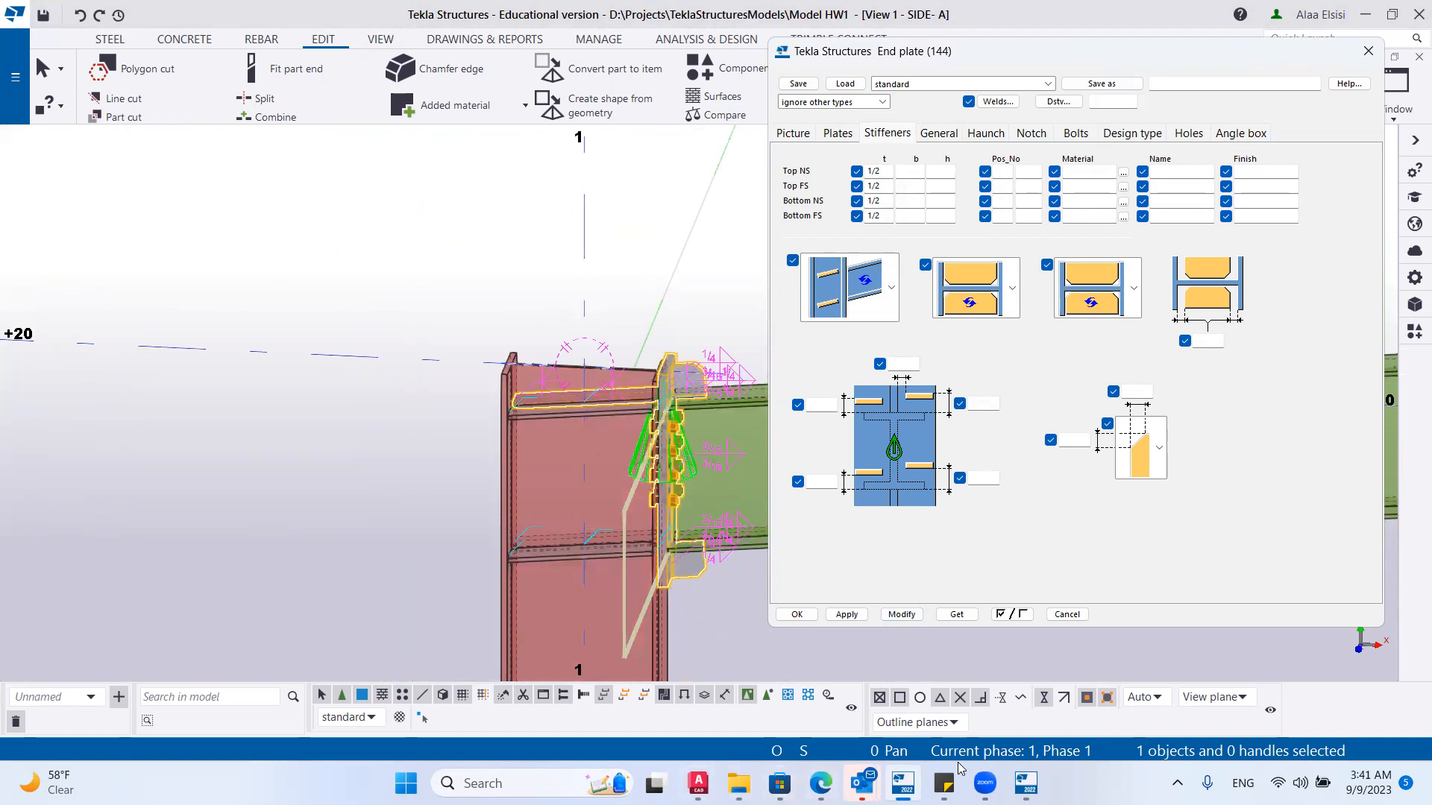
Check the stiffener thickness and bolt layout of Detail A in the AutoCAD drawing, and return to the Tekla model.
{"action": "left_click", "coordinate": [698, 783]}
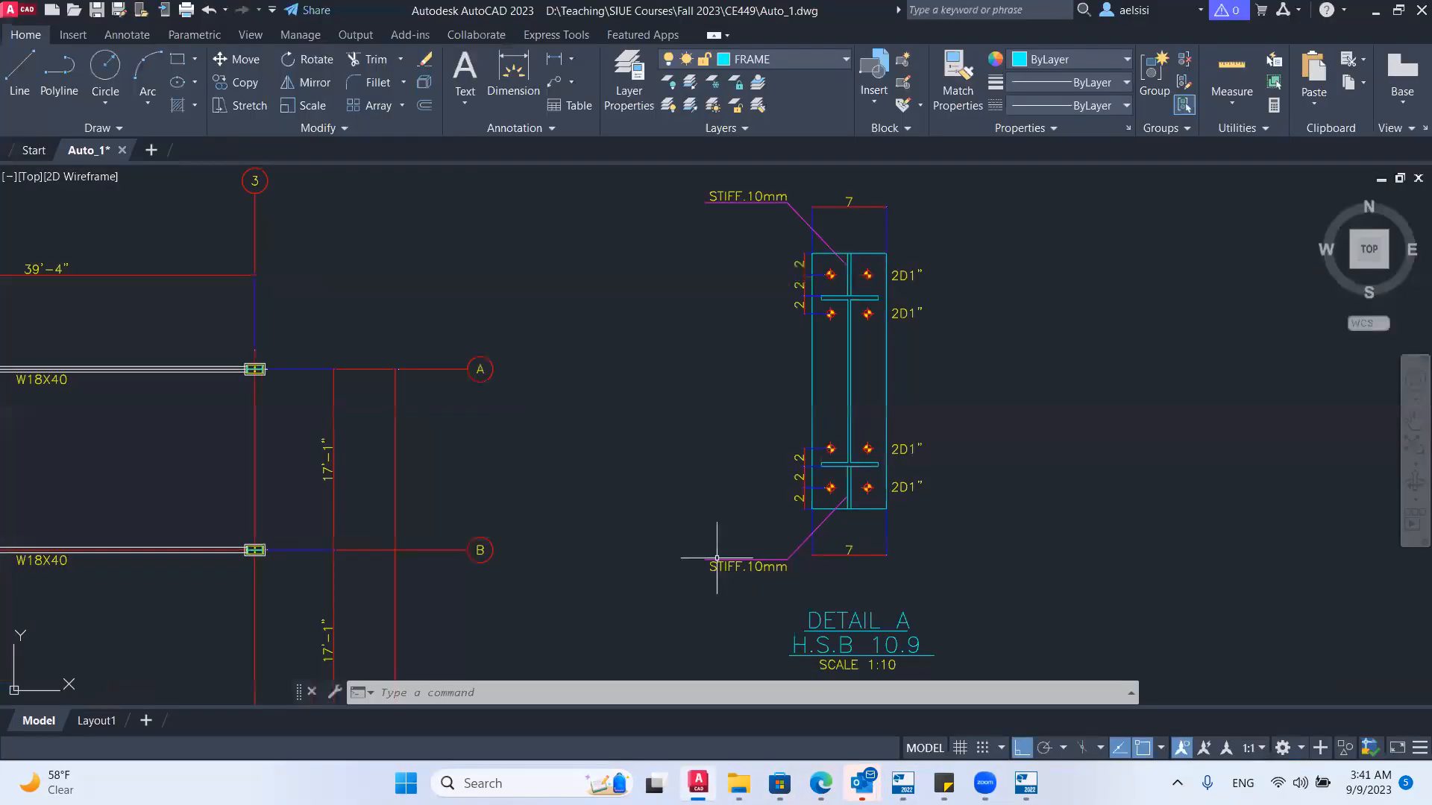
{"action": "scroll", "coordinate": [716, 558], "scroll_direction": "down", "scroll_amount": 5}
{"action": "scroll", "coordinate": [825, 378], "scroll_direction": "up", "scroll_amount": 7}
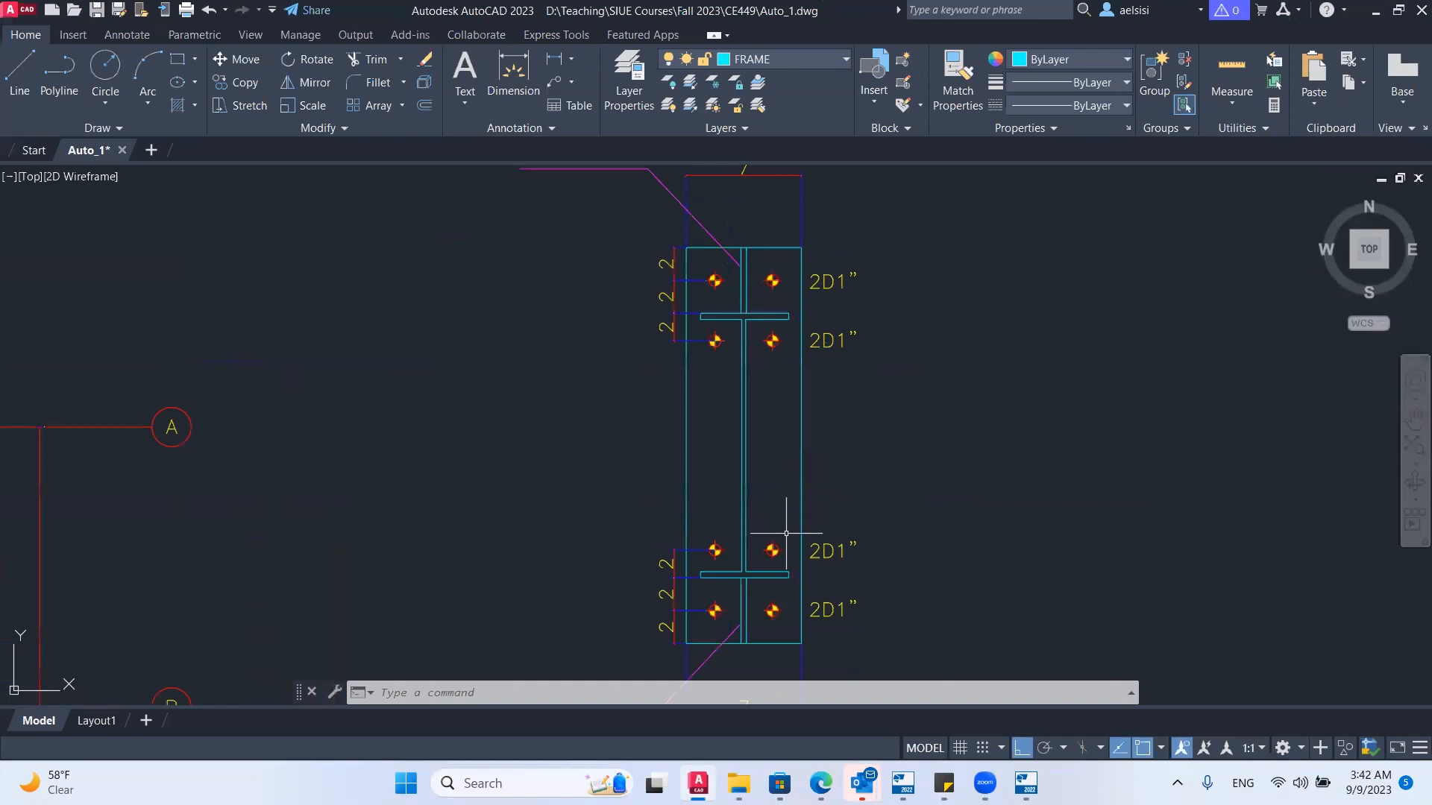
{"action": "key", "text": "alt+Tab"}
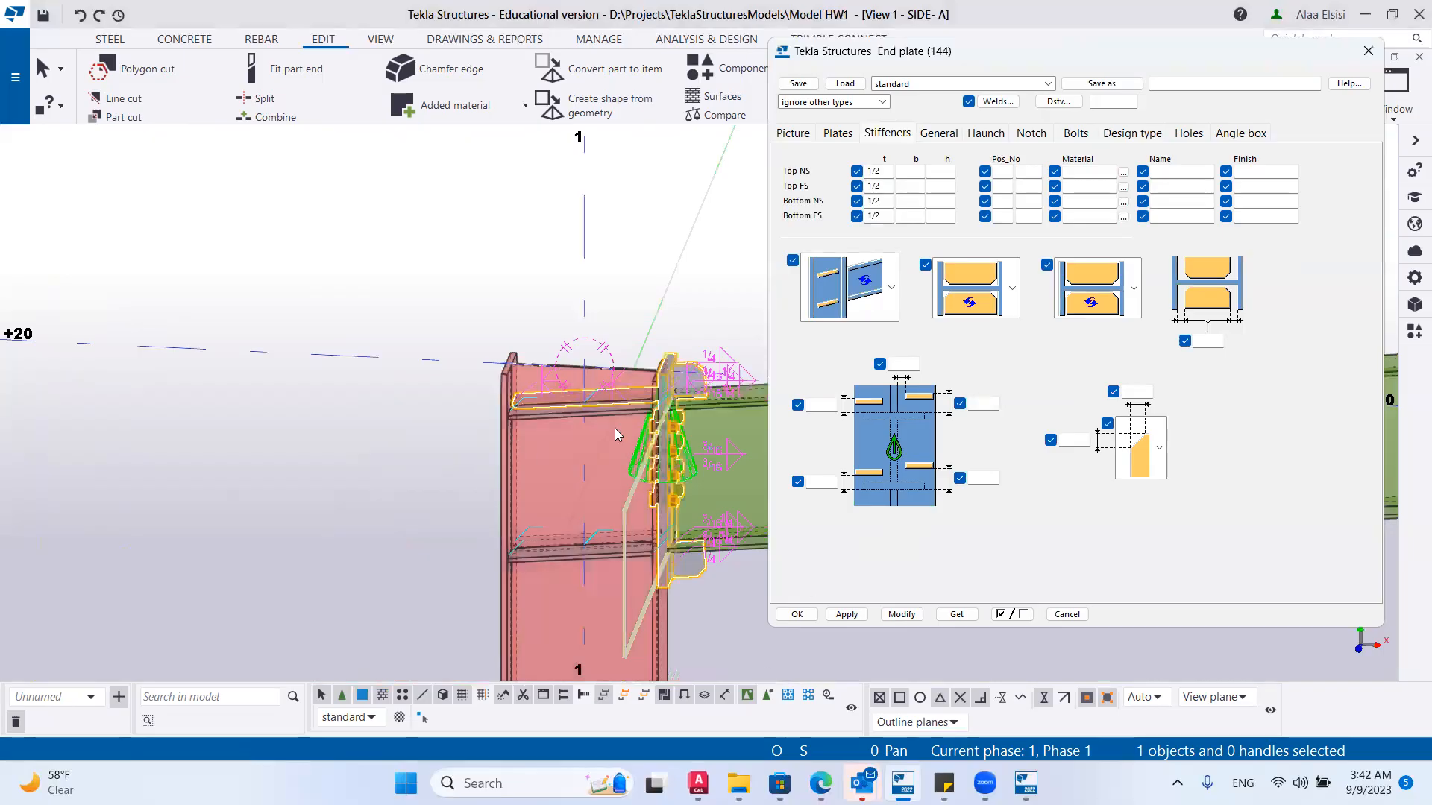
Examine the 1/2 thickness column stiffeners and end plate at the beam joint from several angles and close up.
{"action": "scroll", "coordinate": [596, 431], "scroll_direction": "up", "scroll_amount": 6}
{"action": "middle_click_drag", "start_coordinate": [595, 396], "coordinate": [538, 394]}
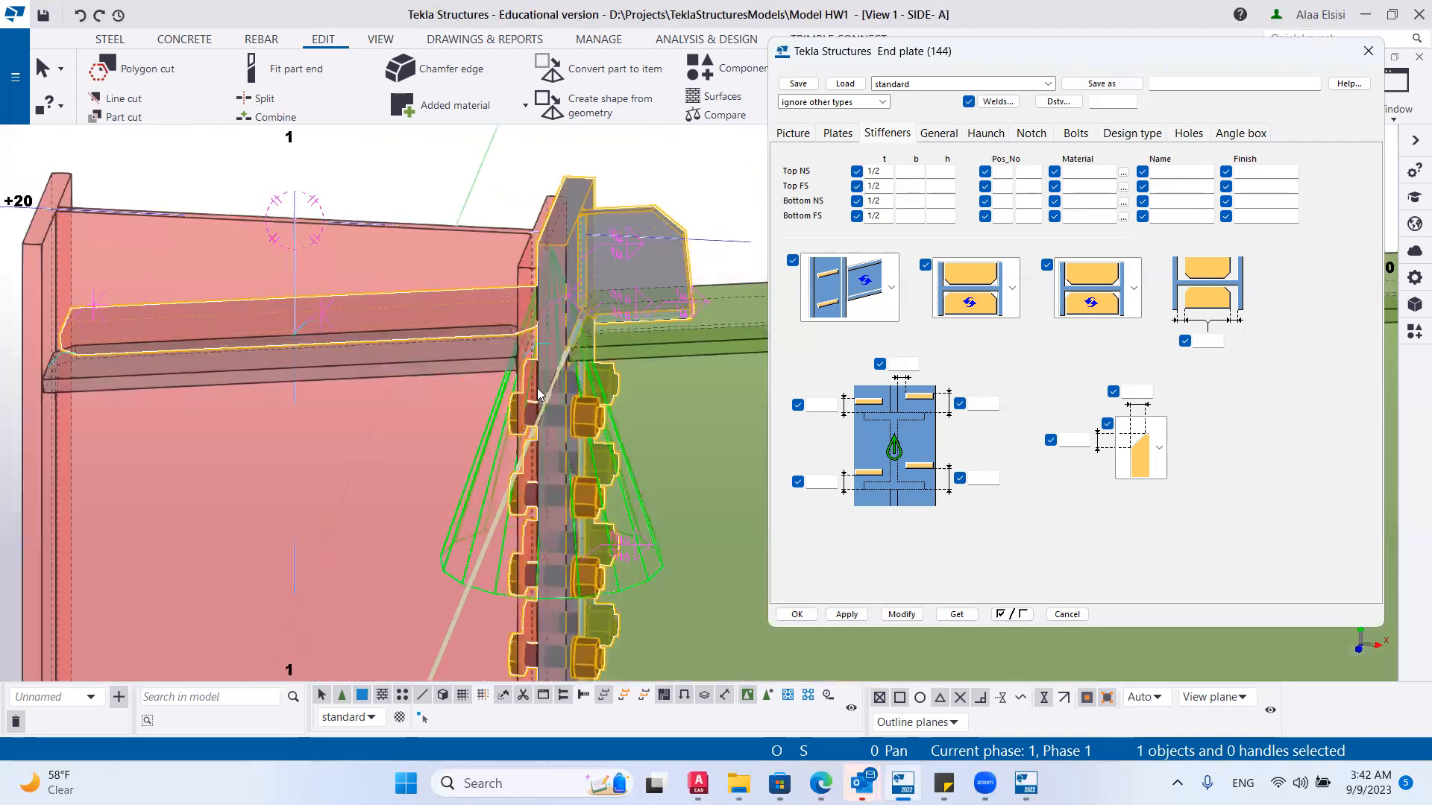
{"action": "scroll", "coordinate": [538, 395], "scroll_direction": "down", "scroll_amount": 3}
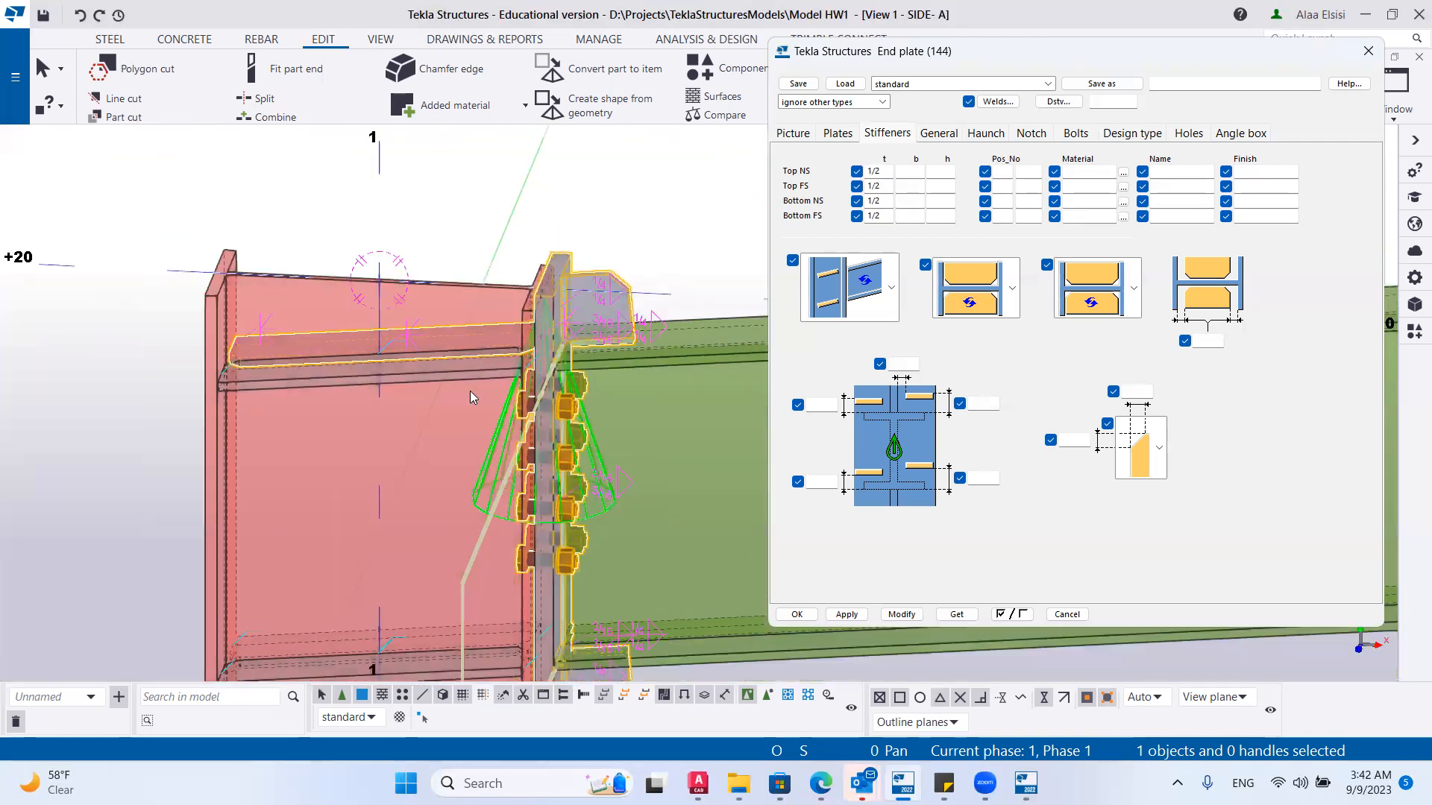
{"action": "scroll", "coordinate": [552, 395], "scroll_direction": "down", "scroll_amount": 3}
{"action": "mouse_move", "coordinate": [554, 451]}
{"action": "middle_mouse_down", "text": "ctrl"}
{"action": "mouse_move", "coordinate": [370, 317]}
{"action": "mouse_move", "coordinate": [176, 413]}
{"action": "mouse_move", "coordinate": [369, 370]}
{"action": "mouse_move", "coordinate": [537, 462]}
{"action": "middle_mouse_up", "text": "ctrl"}
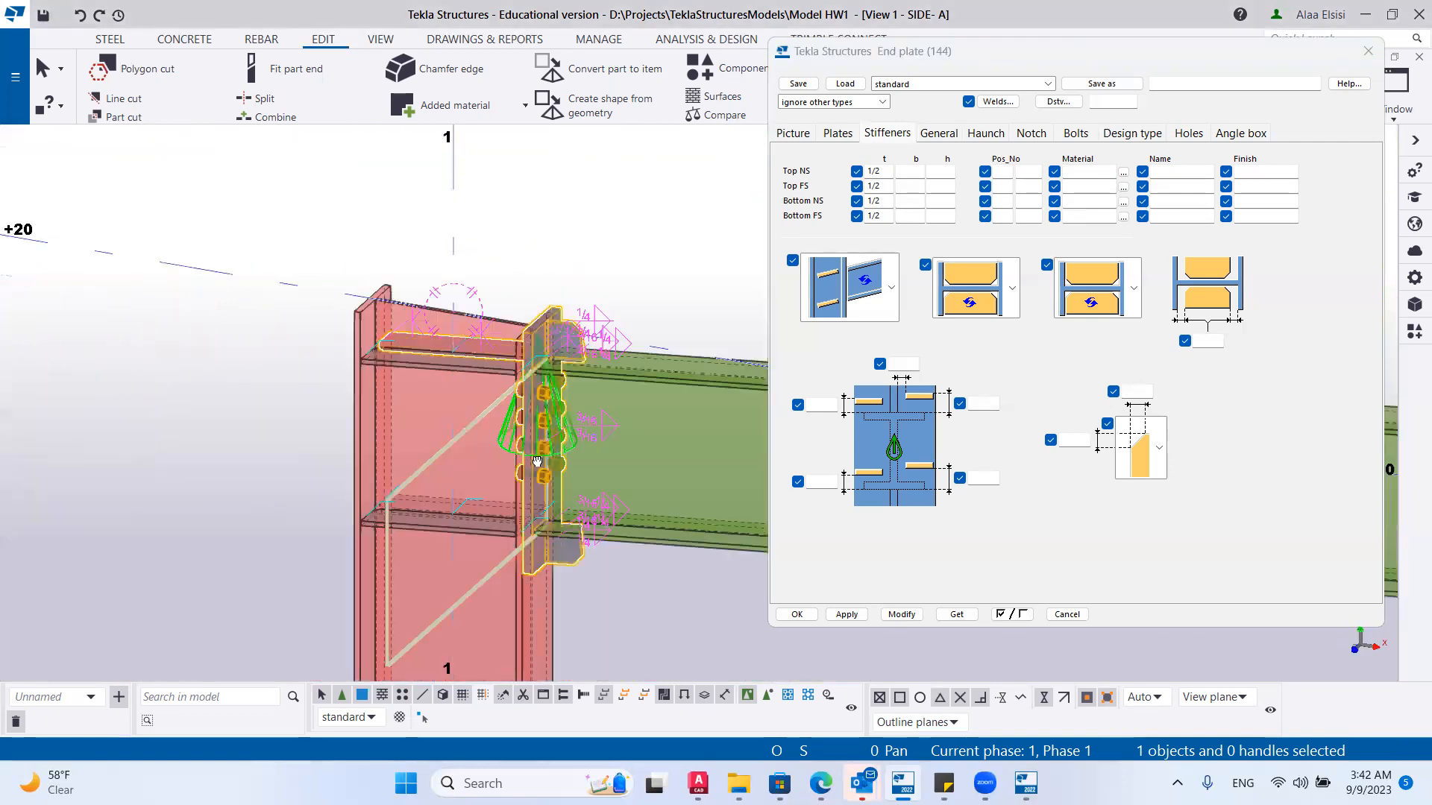
{"action": "scroll", "coordinate": [506, 429], "scroll_direction": "up", "scroll_amount": 3}
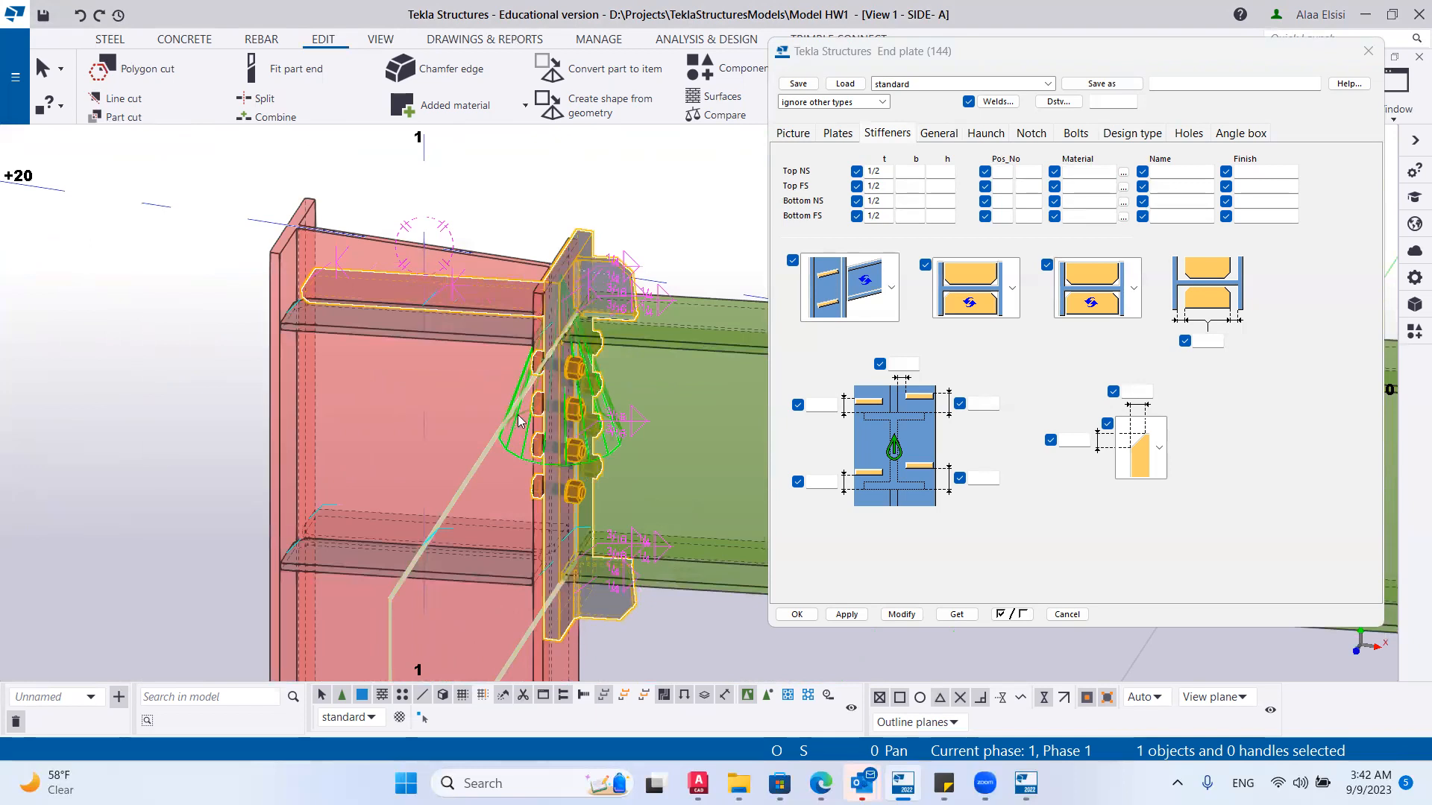
{"action": "middle_click_drag", "start_coordinate": [407, 370], "coordinate": [547, 527], "text": "ctrl"}
{"action": "scroll", "coordinate": [428, 277], "scroll_direction": "up", "scroll_amount": 5}
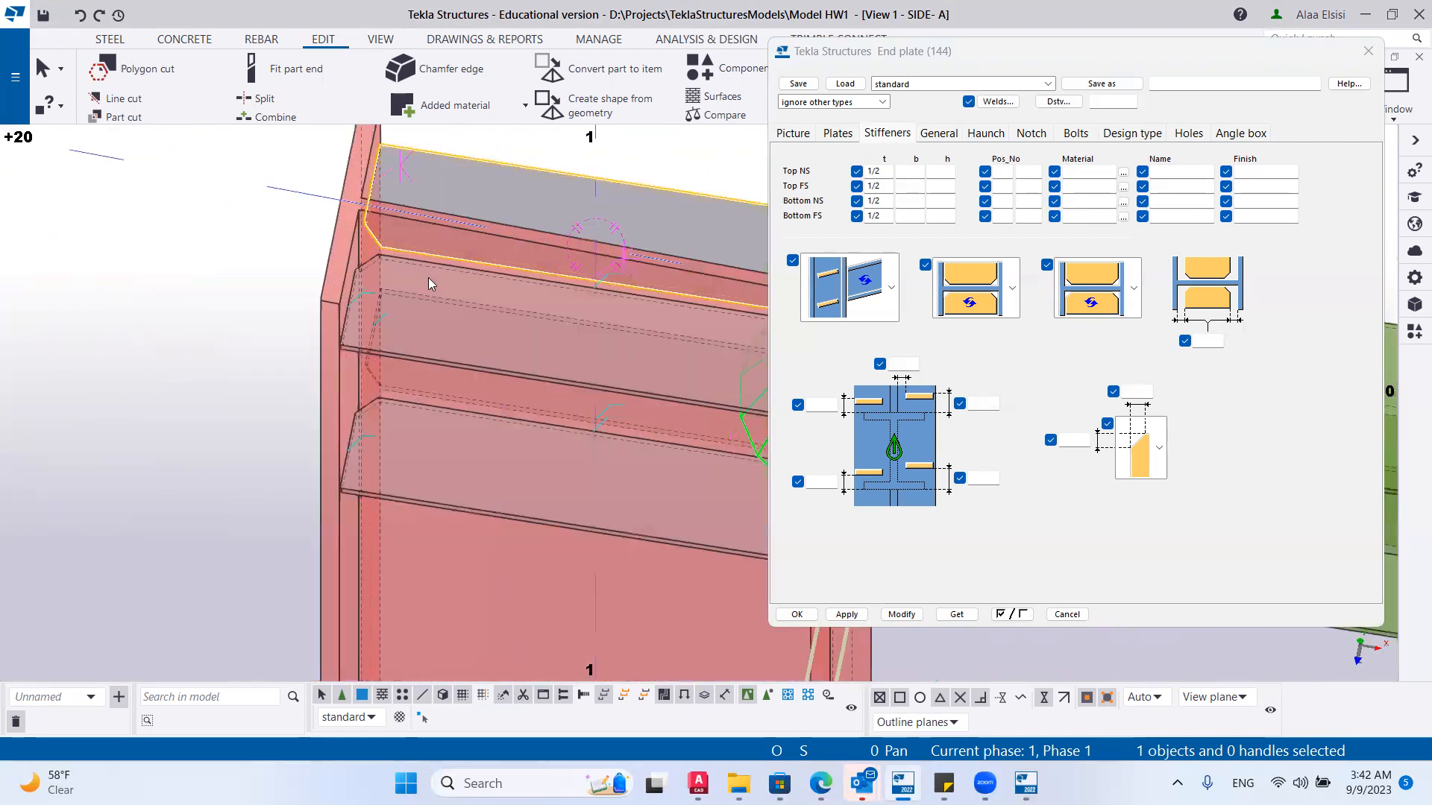
{"action": "scroll", "coordinate": [386, 379], "scroll_direction": "down", "scroll_amount": 2}
{"action": "middle_click_drag", "start_coordinate": [386, 379], "coordinate": [402, 378], "text": "ctrl"}
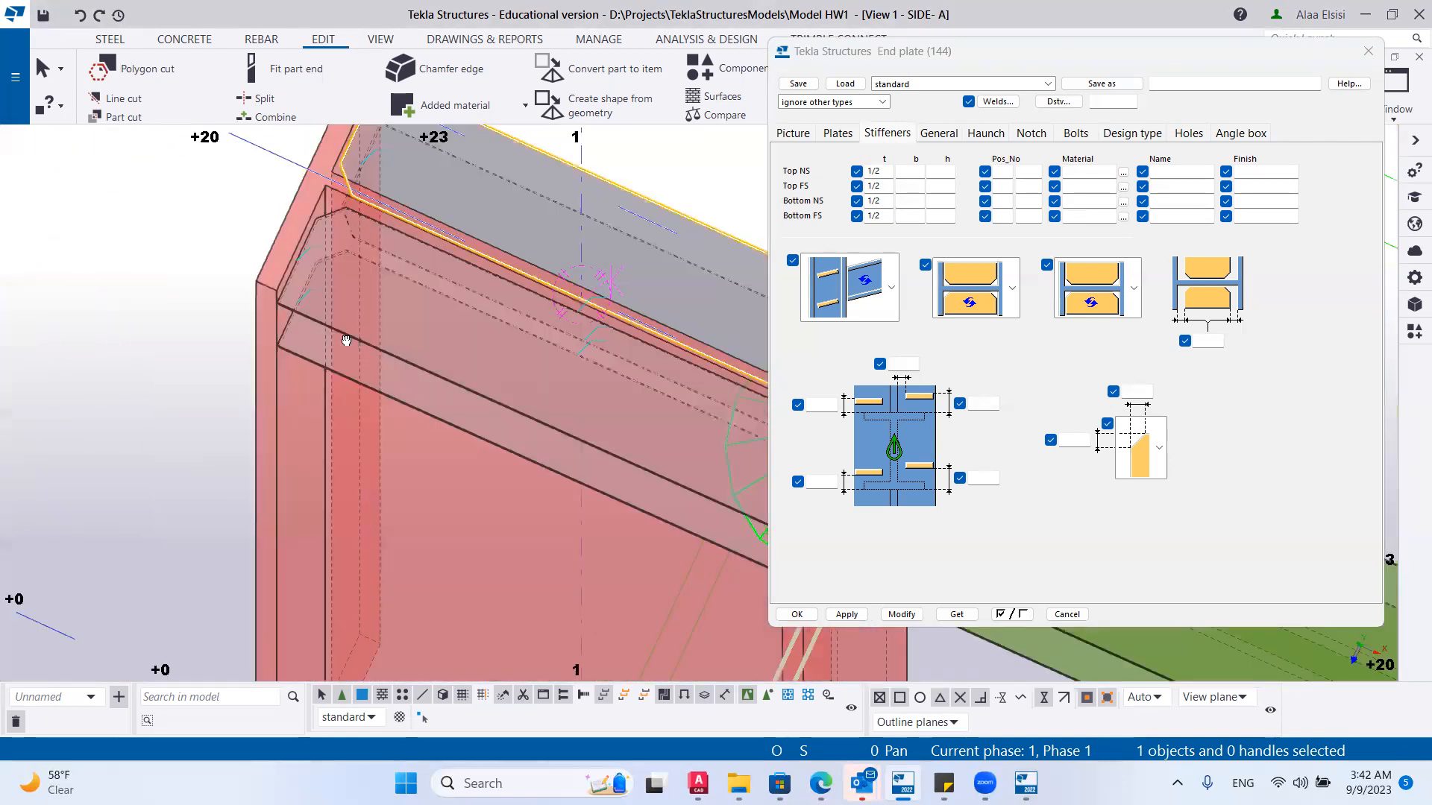
{"action": "scroll", "coordinate": [326, 276], "scroll_direction": "up", "scroll_amount": 4}
{"action": "middle_click_drag", "start_coordinate": [325, 271], "coordinate": [388, 179], "text": "ctrl"}
{"action": "scroll", "coordinate": [447, 254], "scroll_direction": "up", "scroll_amount": 1}
{"action": "scroll", "coordinate": [515, 337], "scroll_direction": "down", "scroll_amount": 2}
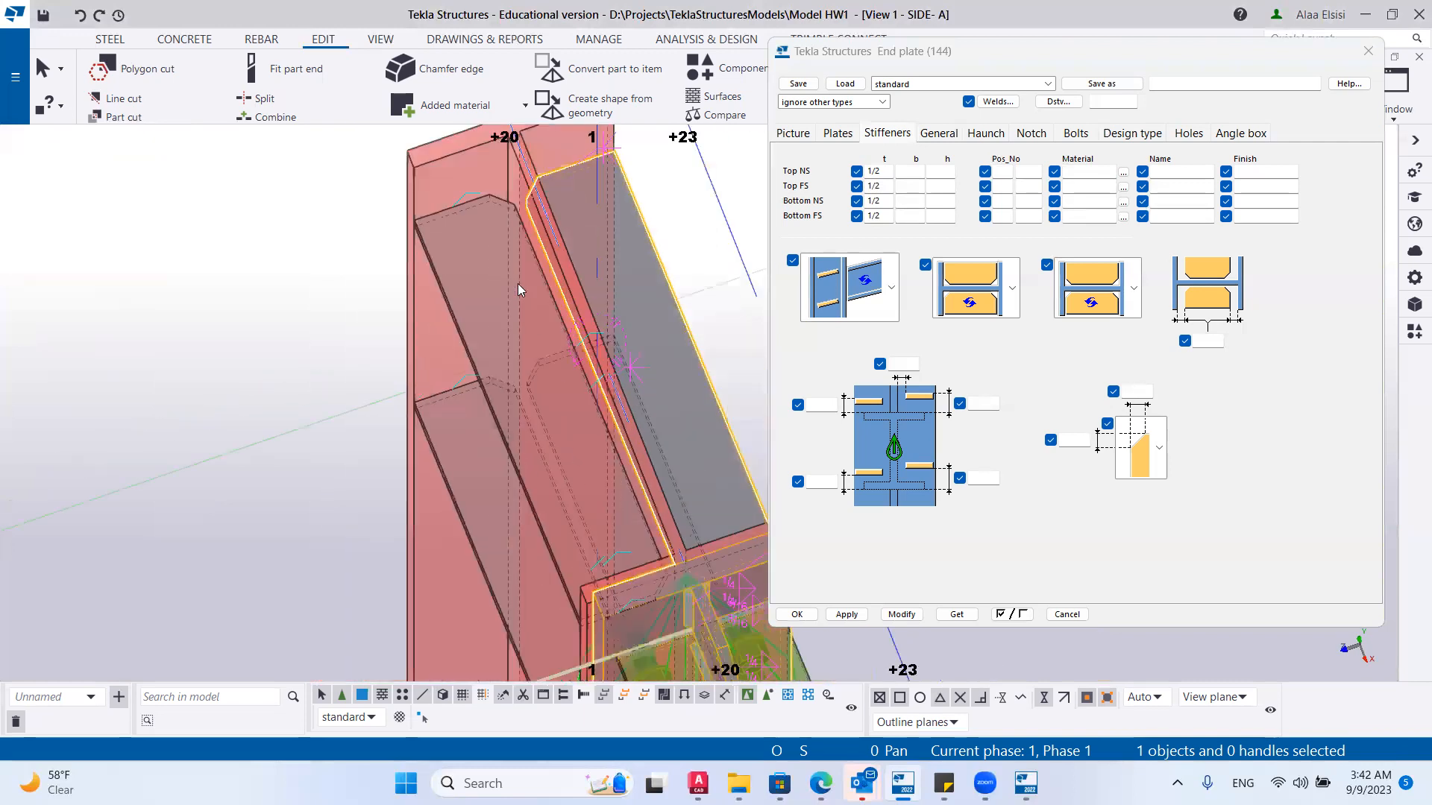
{"action": "scroll", "coordinate": [522, 149], "scroll_direction": "up", "scroll_amount": 3}
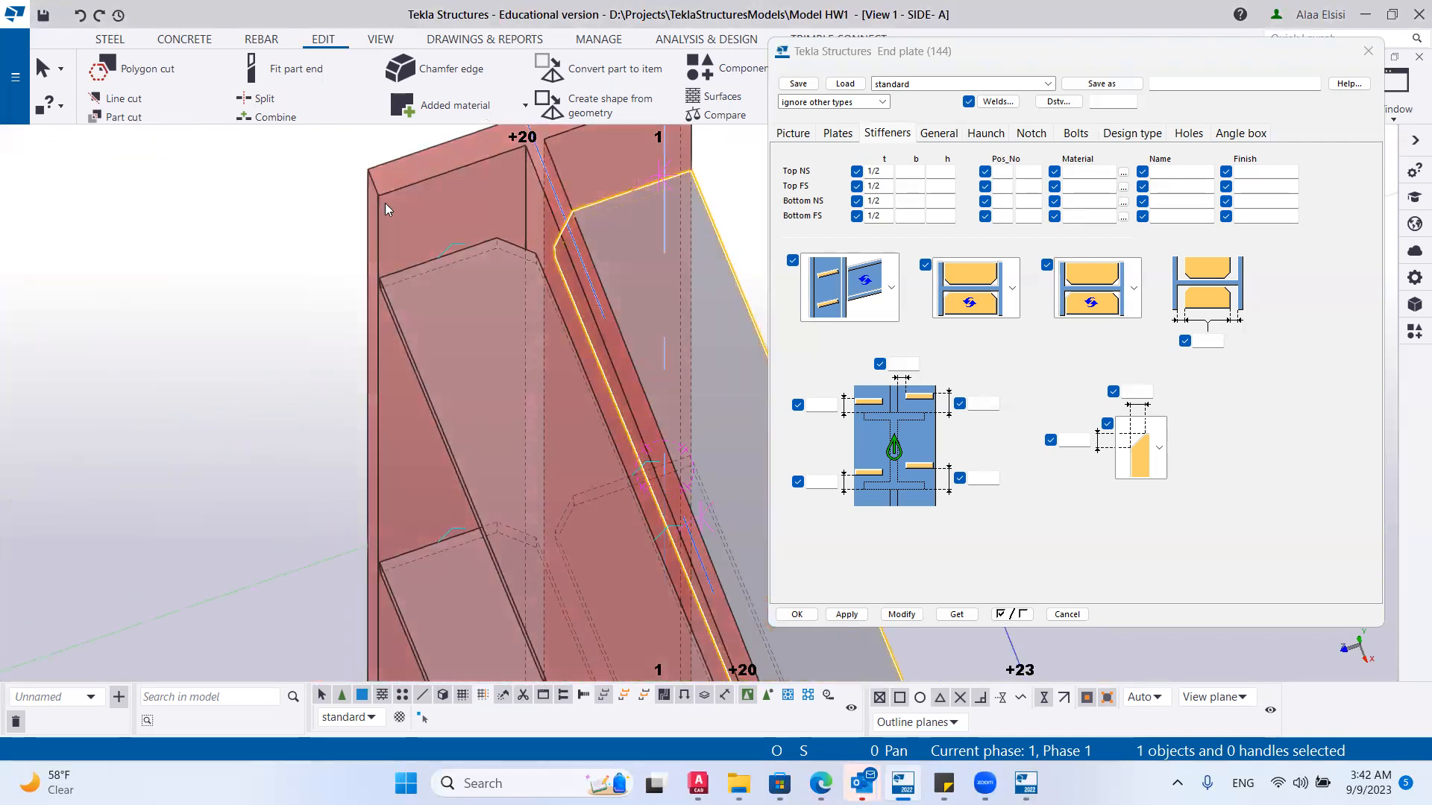
{"action": "scroll", "coordinate": [380, 203], "scroll_direction": "down", "scroll_amount": 2}
{"action": "scroll", "coordinate": [404, 428], "scroll_direction": "down", "scroll_amount": 2}
{"action": "key", "text": "ctrl+p"}
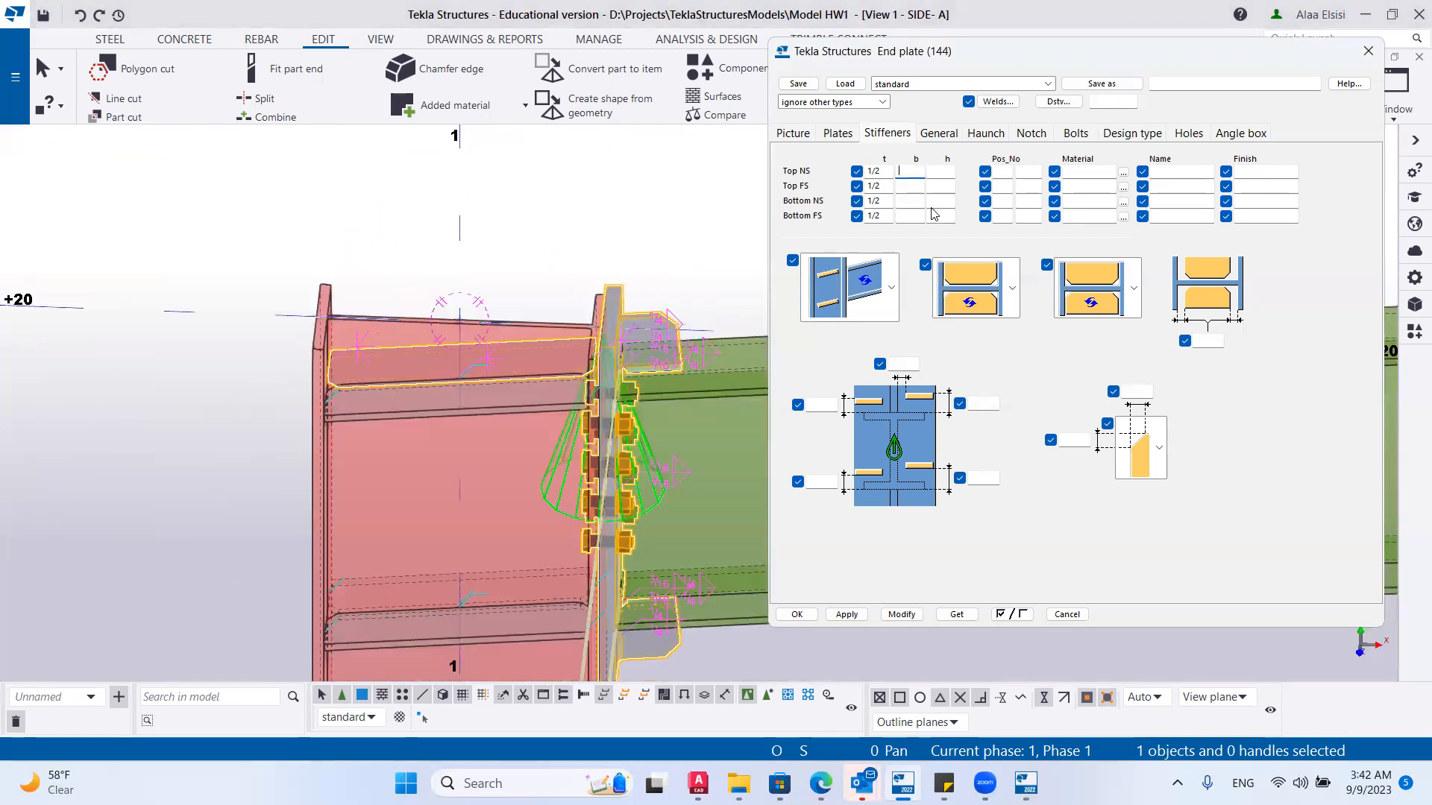
Set the end plate connection's bolt size to 1" and modify the connection.
{"action": "left_click", "coordinate": [910, 182]}
{"action": "left_click", "coordinate": [1028, 136]}
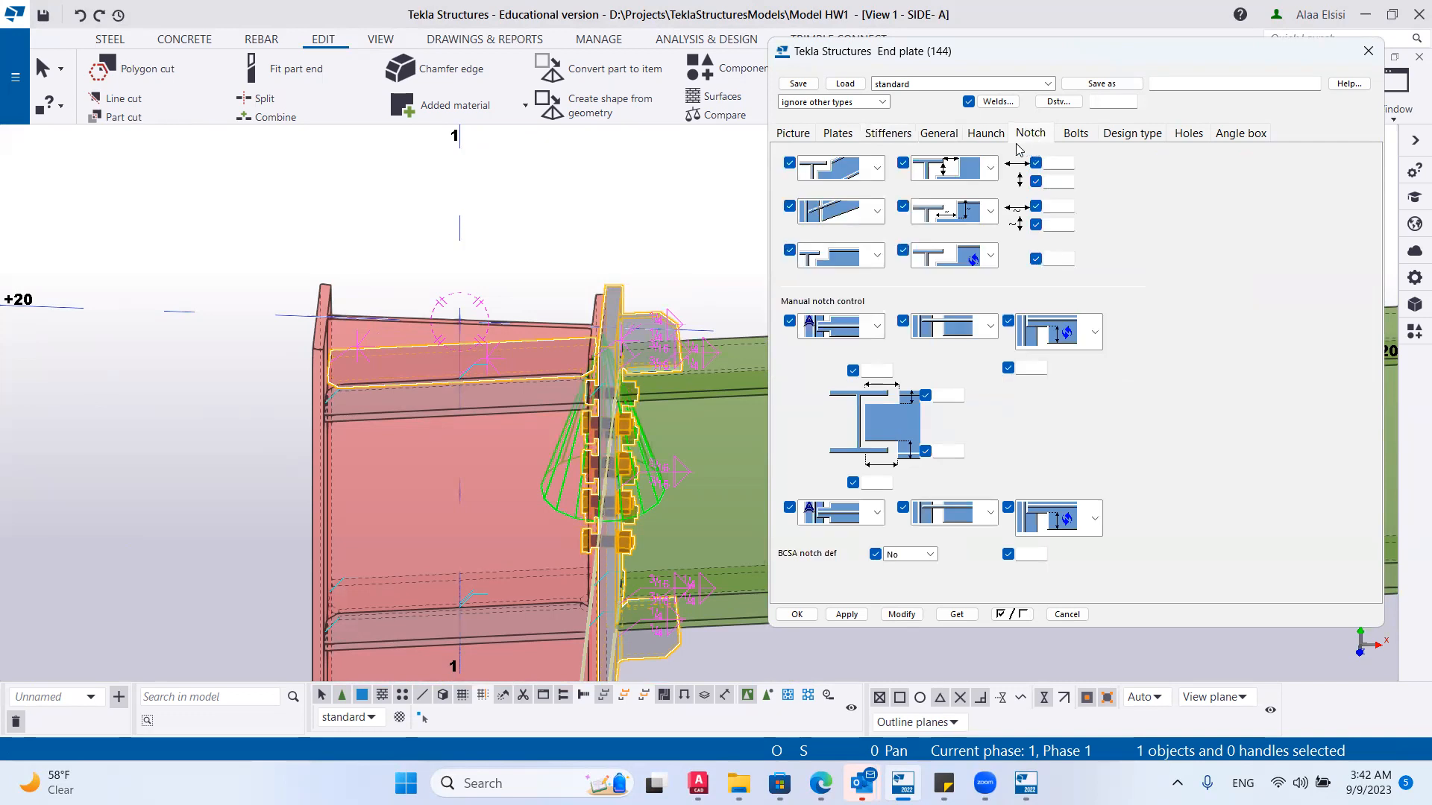
{"action": "left_click", "coordinate": [1068, 137]}
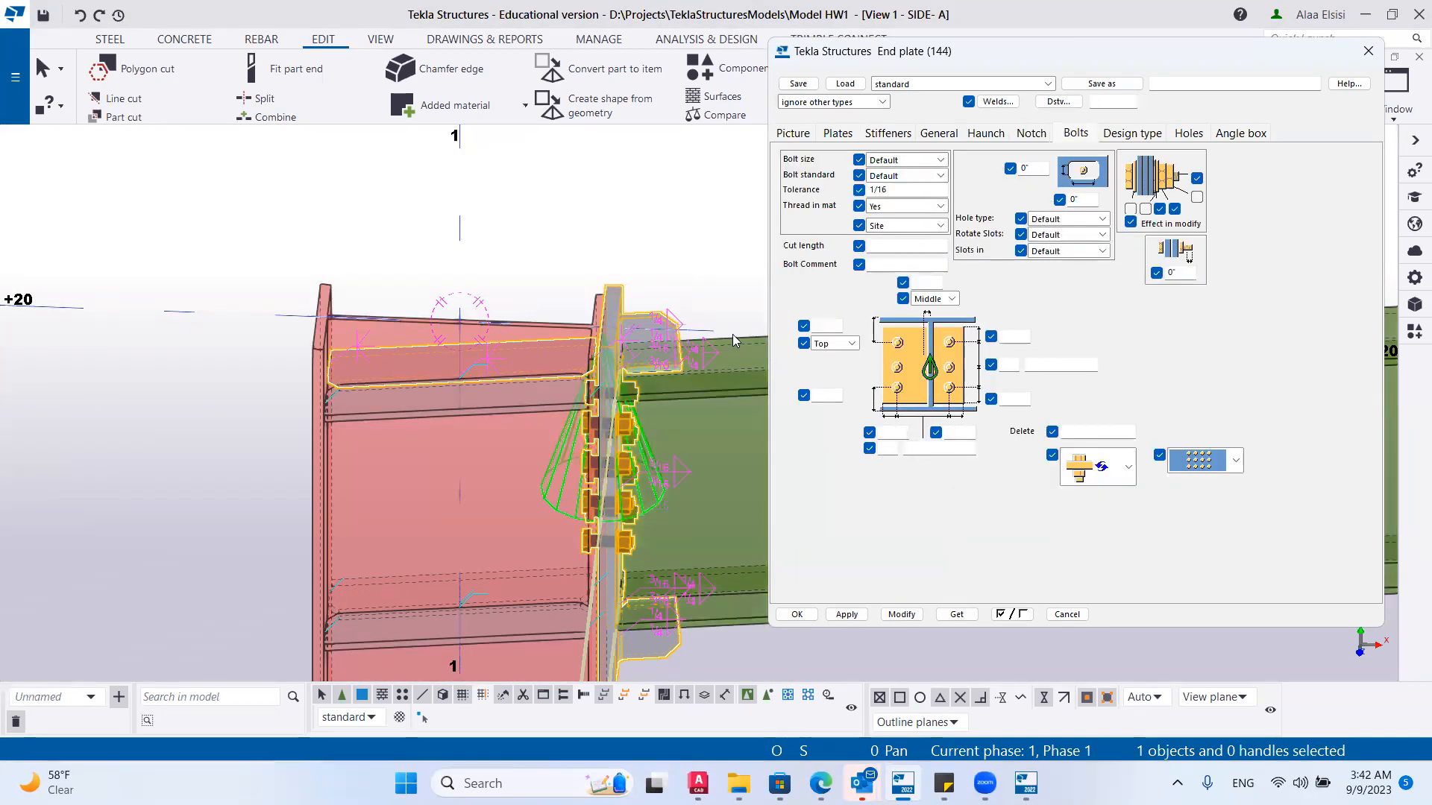
{"action": "scroll", "coordinate": [542, 393], "scroll_direction": "down", "scroll_amount": 2}
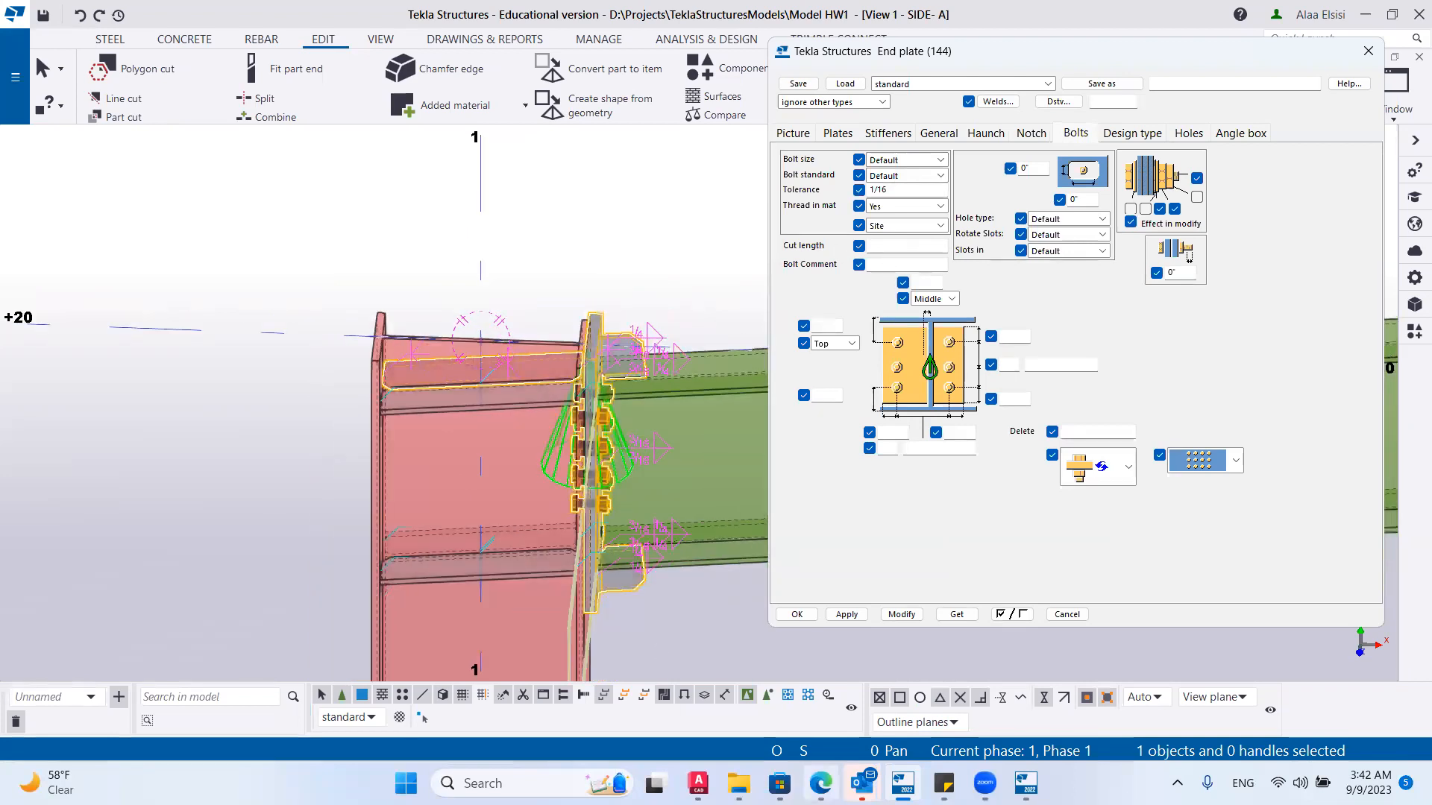
{"action": "mouse_move", "coordinate": [820, 783]}
{"action": "left_click", "coordinate": [820, 679]}
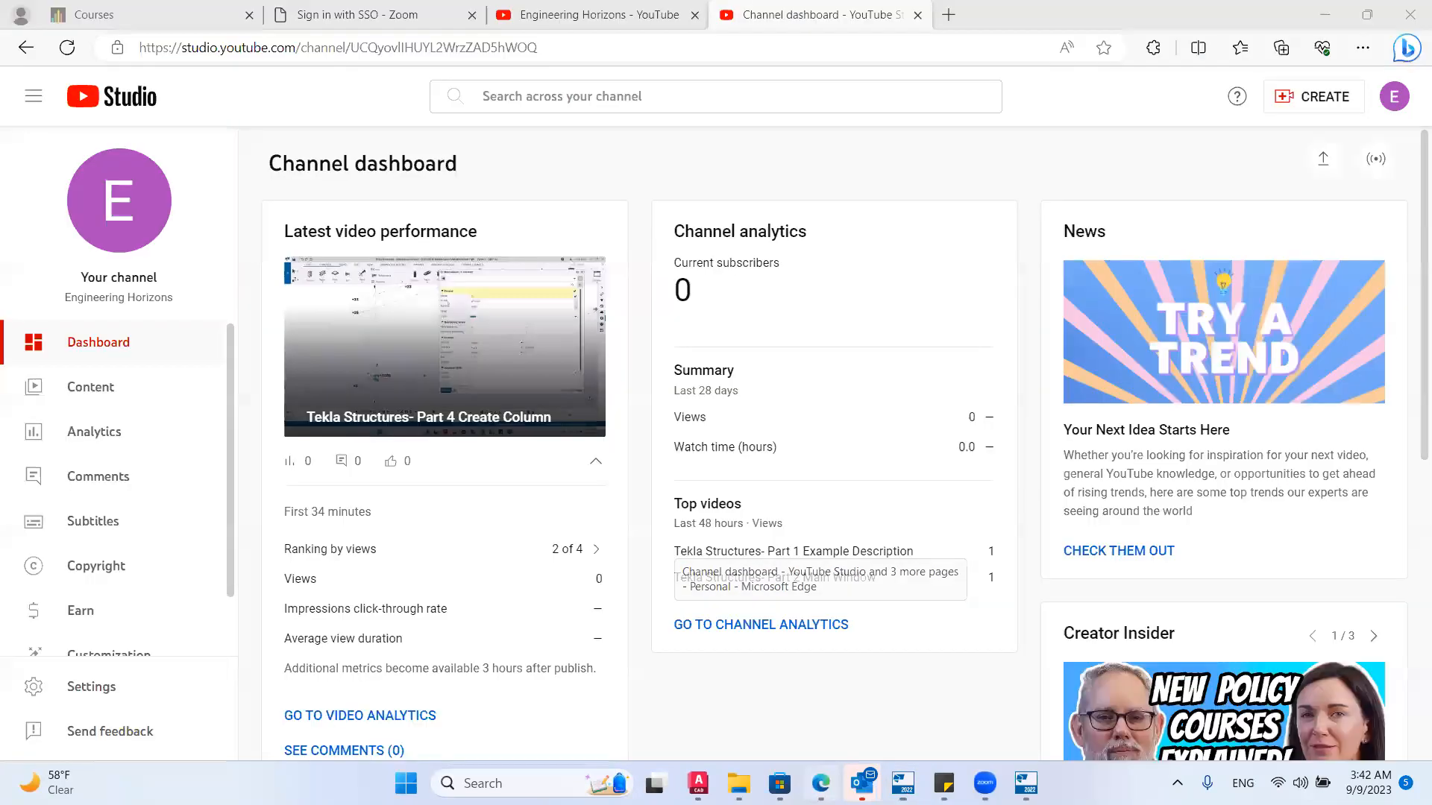
{"action": "left_click", "coordinate": [821, 783]}
{"action": "left_click", "coordinate": [699, 783]}
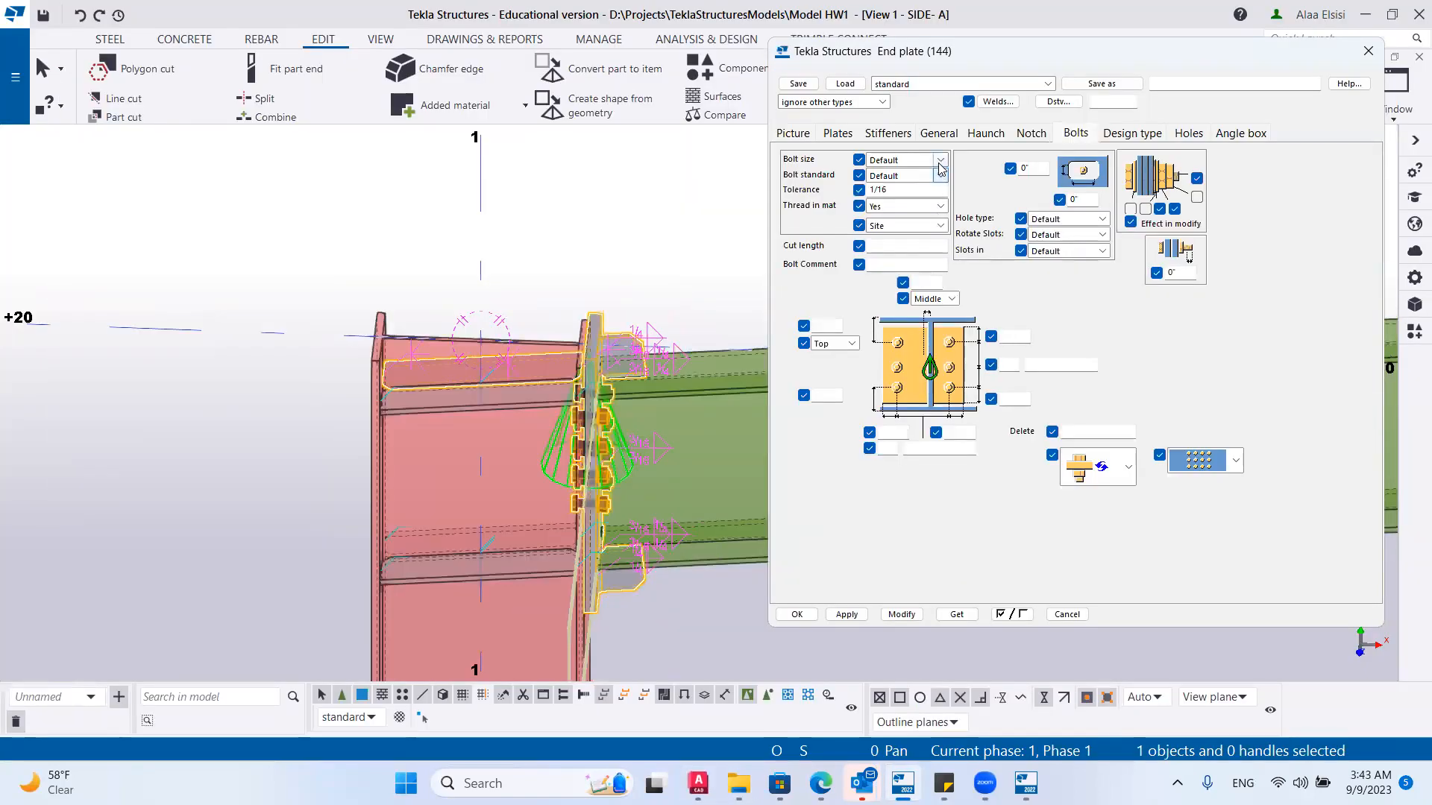
{"action": "left_click", "coordinate": [940, 161]}
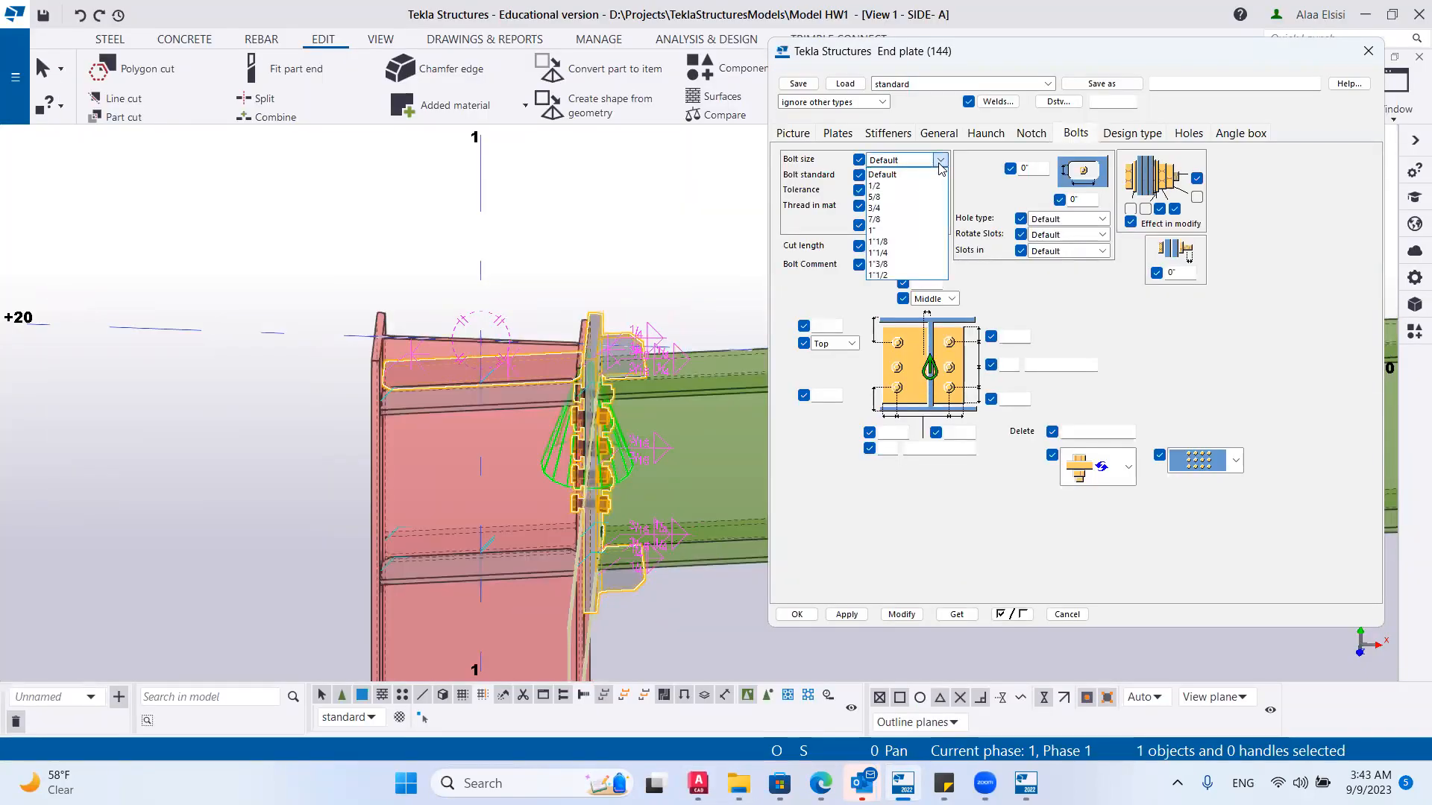
{"action": "left_click", "coordinate": [902, 231]}
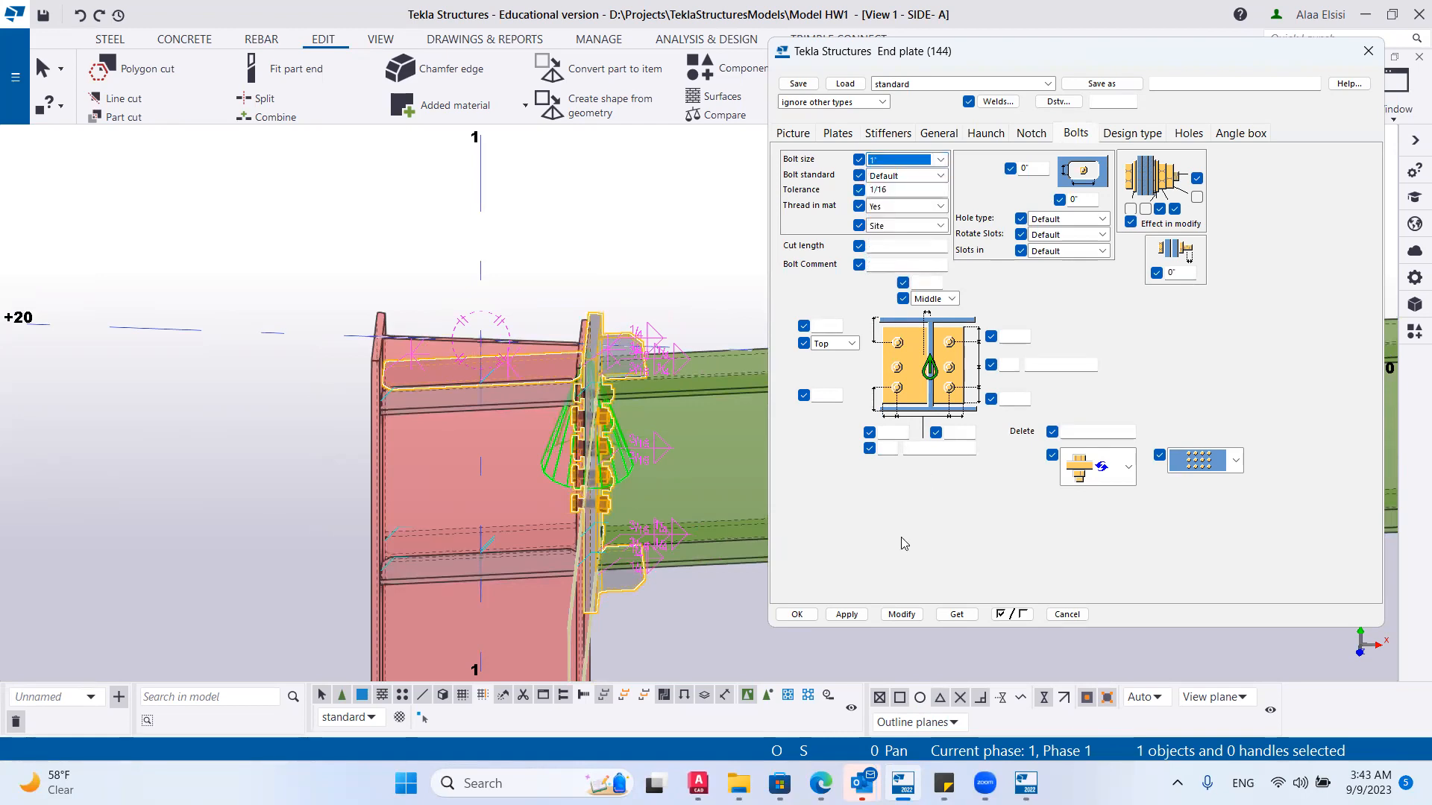
{"action": "left_click", "coordinate": [901, 614]}
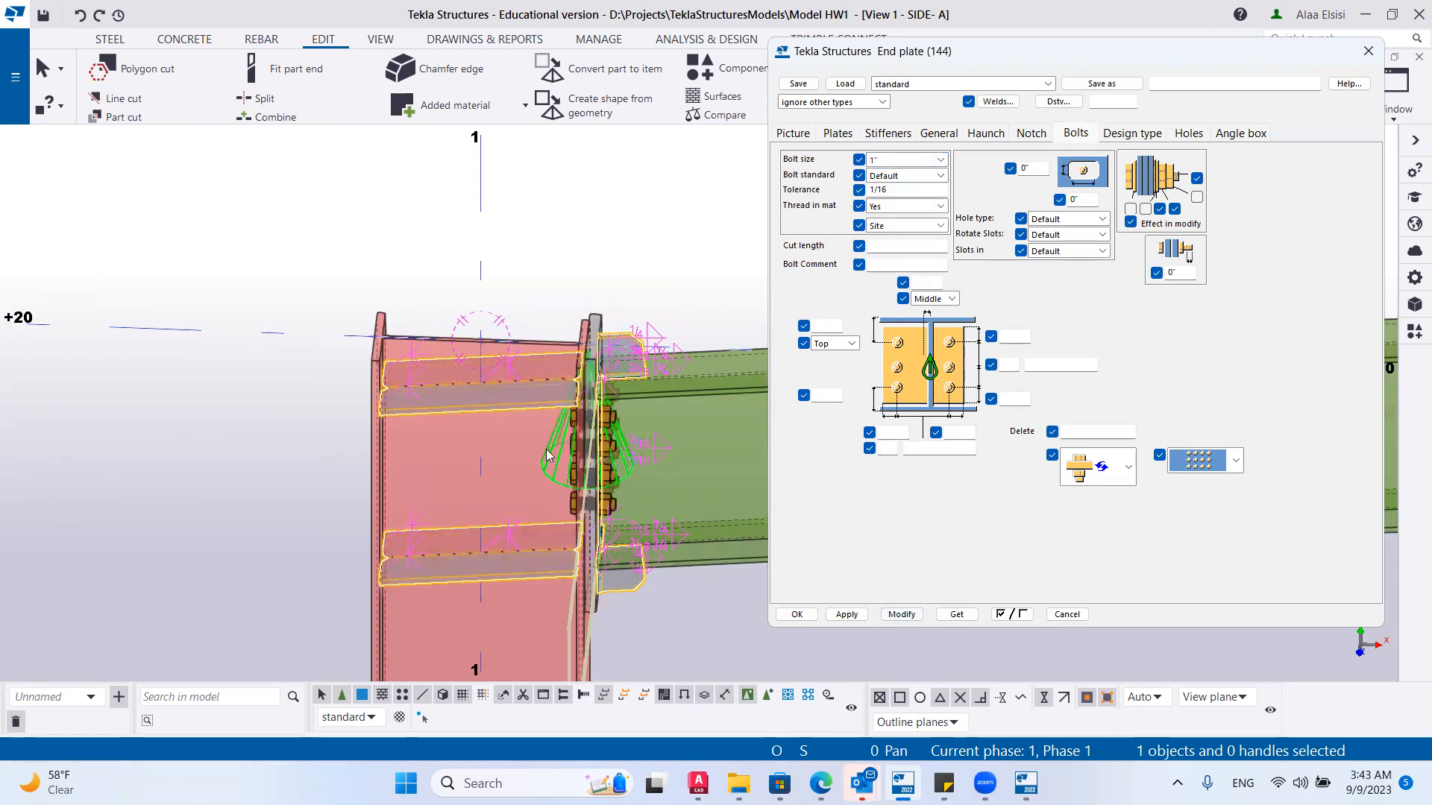
Inspect the end plate's 1" bolts at the column flange from the side and close up.
{"action": "scroll", "coordinate": [646, 483], "scroll_direction": "down", "scroll_amount": 1}
{"action": "scroll", "coordinate": [645, 483], "scroll_direction": "up", "scroll_amount": 4}
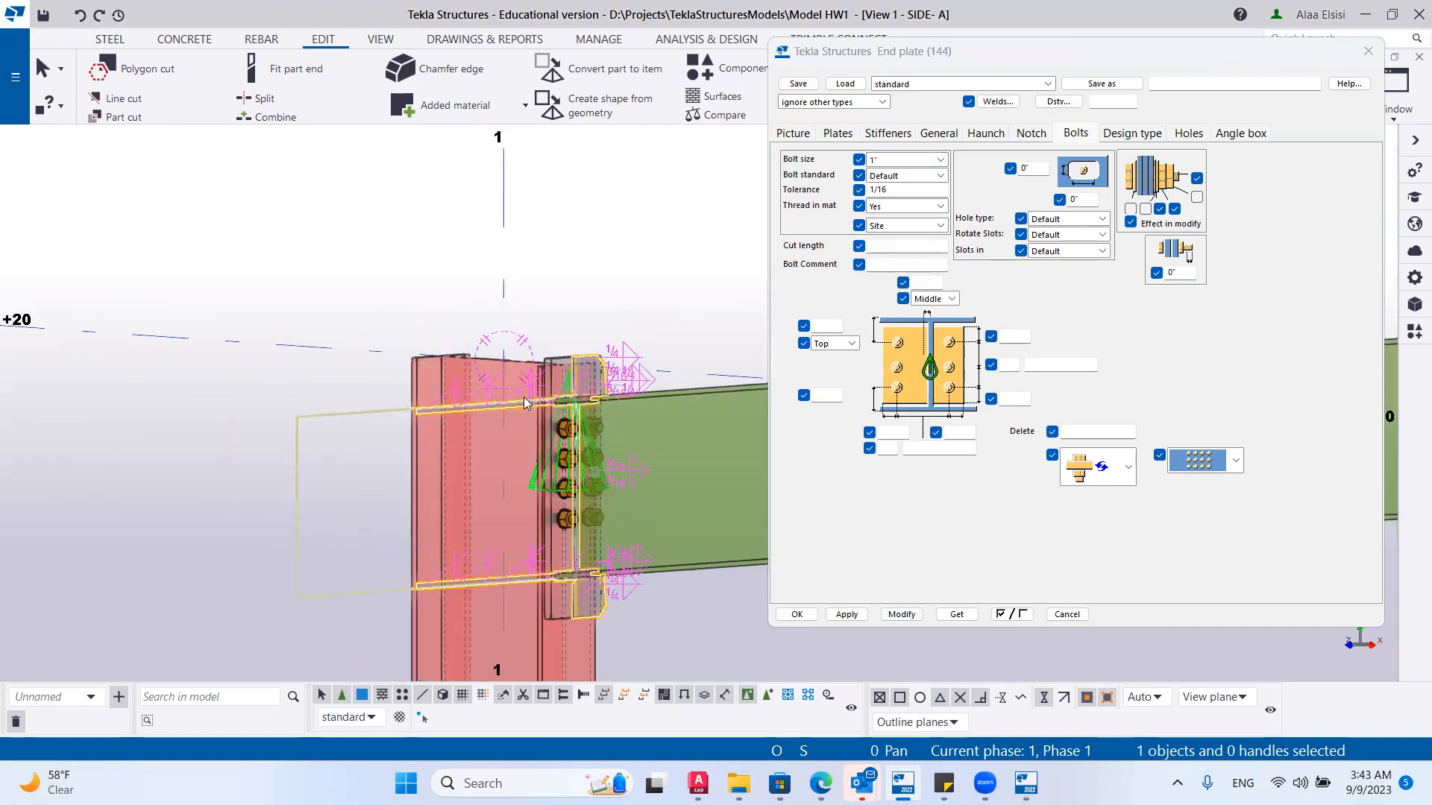
{"action": "scroll", "coordinate": [551, 412], "scroll_direction": "up", "scroll_amount": 1}
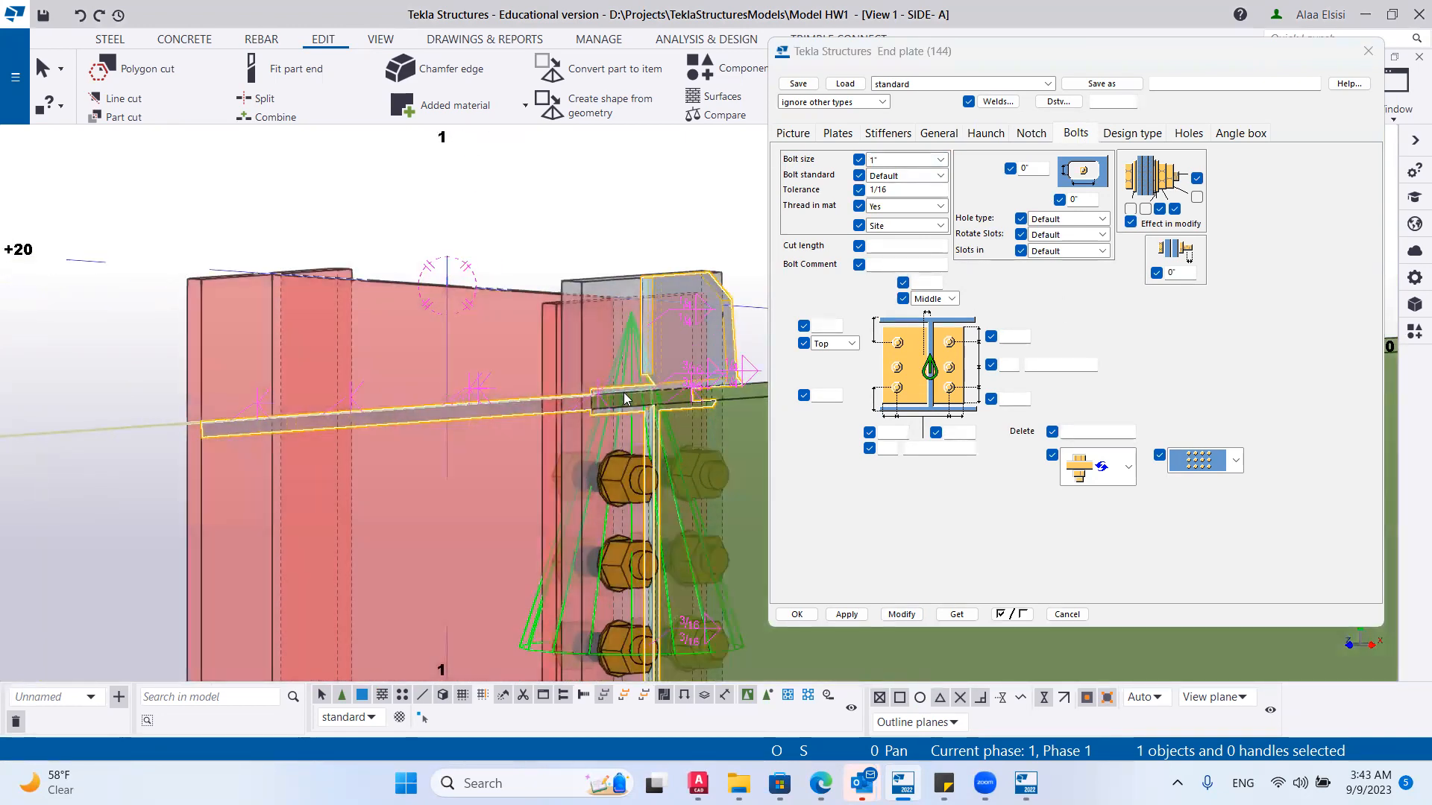
{"action": "scroll", "coordinate": [631, 431], "scroll_direction": "down", "scroll_amount": 2}
{"action": "mouse_move", "coordinate": [656, 478]}
{"action": "middle_mouse_down", "text": "ctrl"}
{"action": "mouse_move", "coordinate": [581, 485]}
{"action": "mouse_move", "coordinate": [671, 477]}
{"action": "middle_mouse_up", "text": "ctrl"}
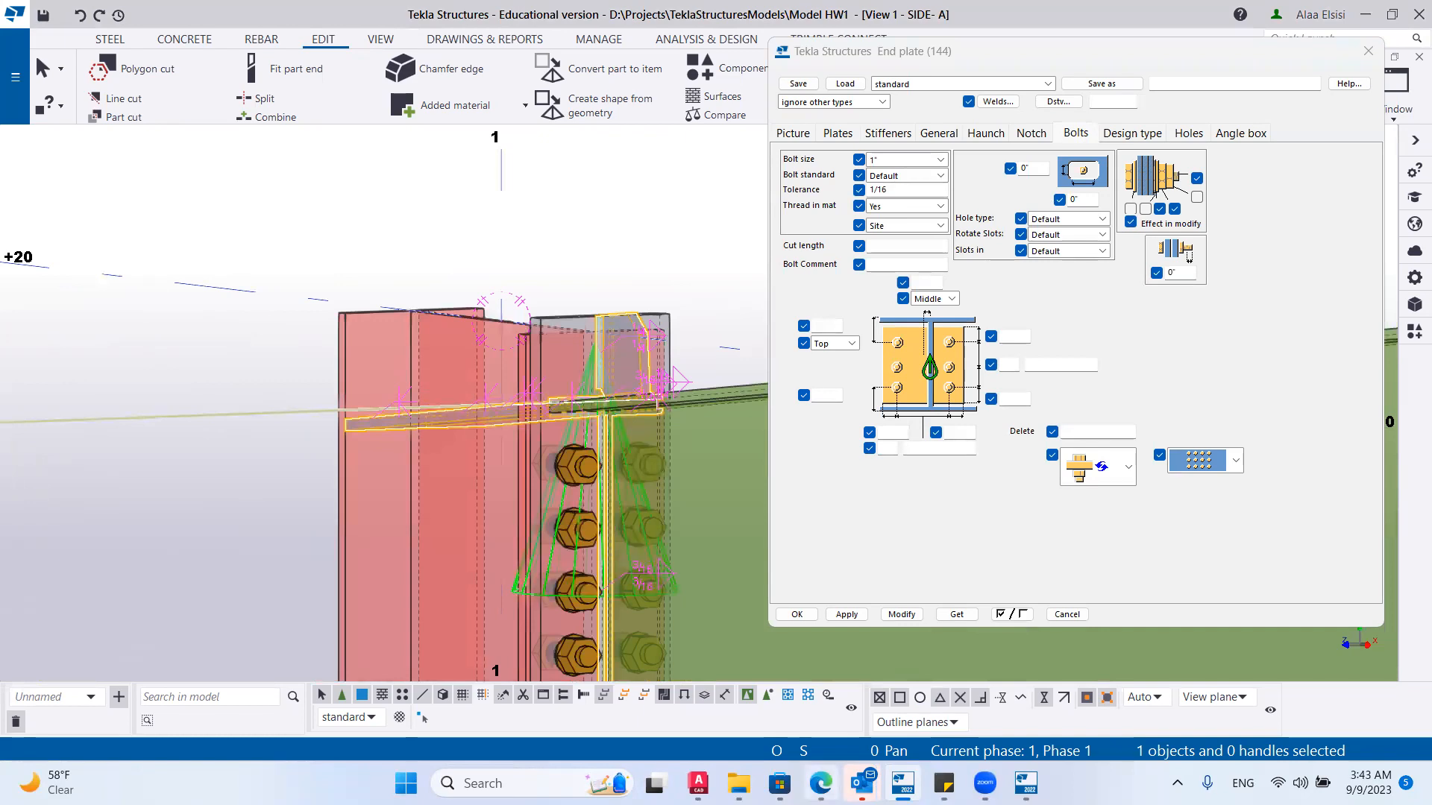
Examine the vertical spacing of the upper bolt rows in AutoCAD's Detail A, and return to the Tekla model.
{"action": "left_click", "coordinate": [698, 783]}
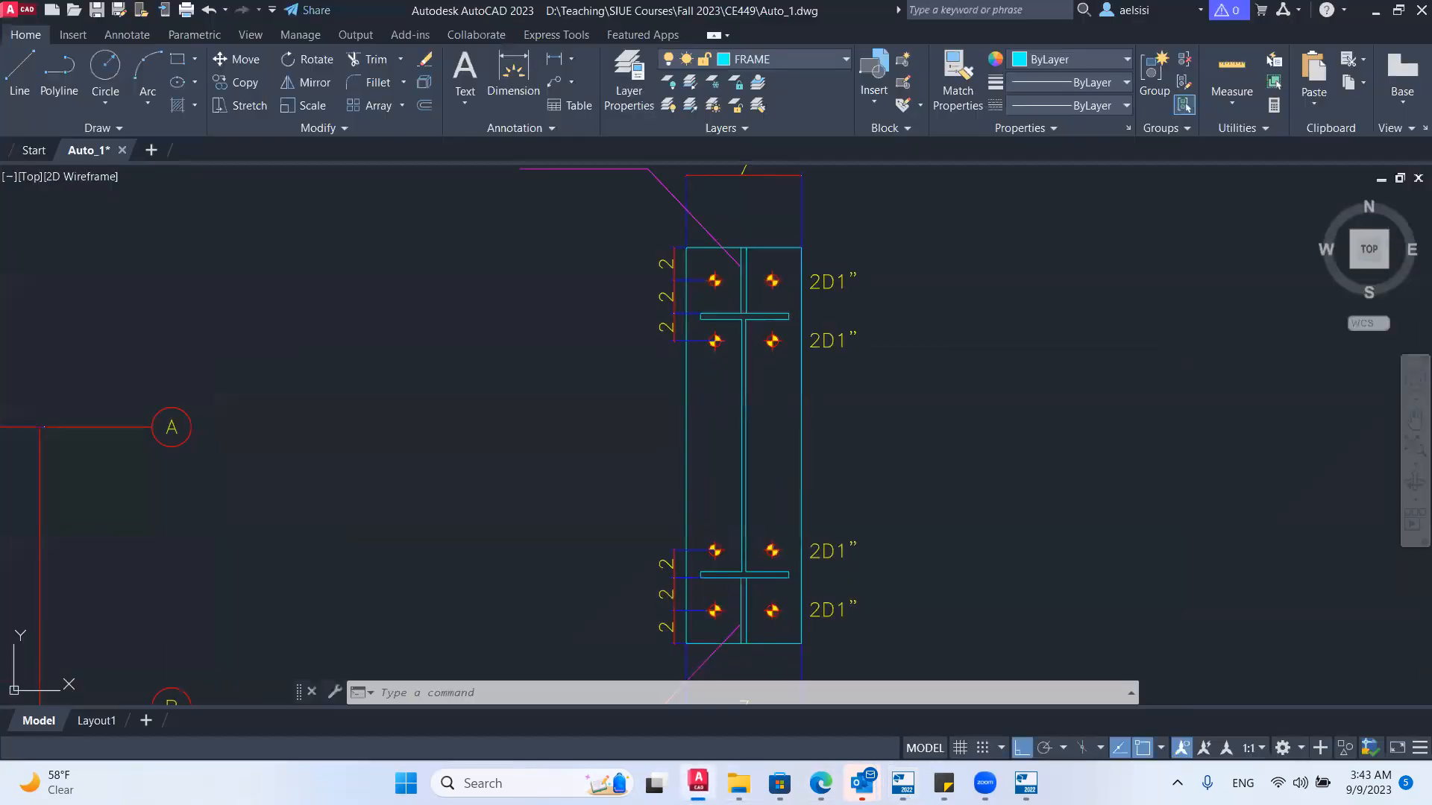
{"action": "scroll", "coordinate": [697, 312], "scroll_direction": "up", "scroll_amount": 4}
{"action": "scroll", "coordinate": [697, 313], "scroll_direction": "down", "scroll_amount": 4}
{"action": "scroll", "coordinate": [767, 271], "scroll_direction": "up", "scroll_amount": 4}
{"action": "scroll", "coordinate": [774, 243], "scroll_direction": "down", "scroll_amount": 3}
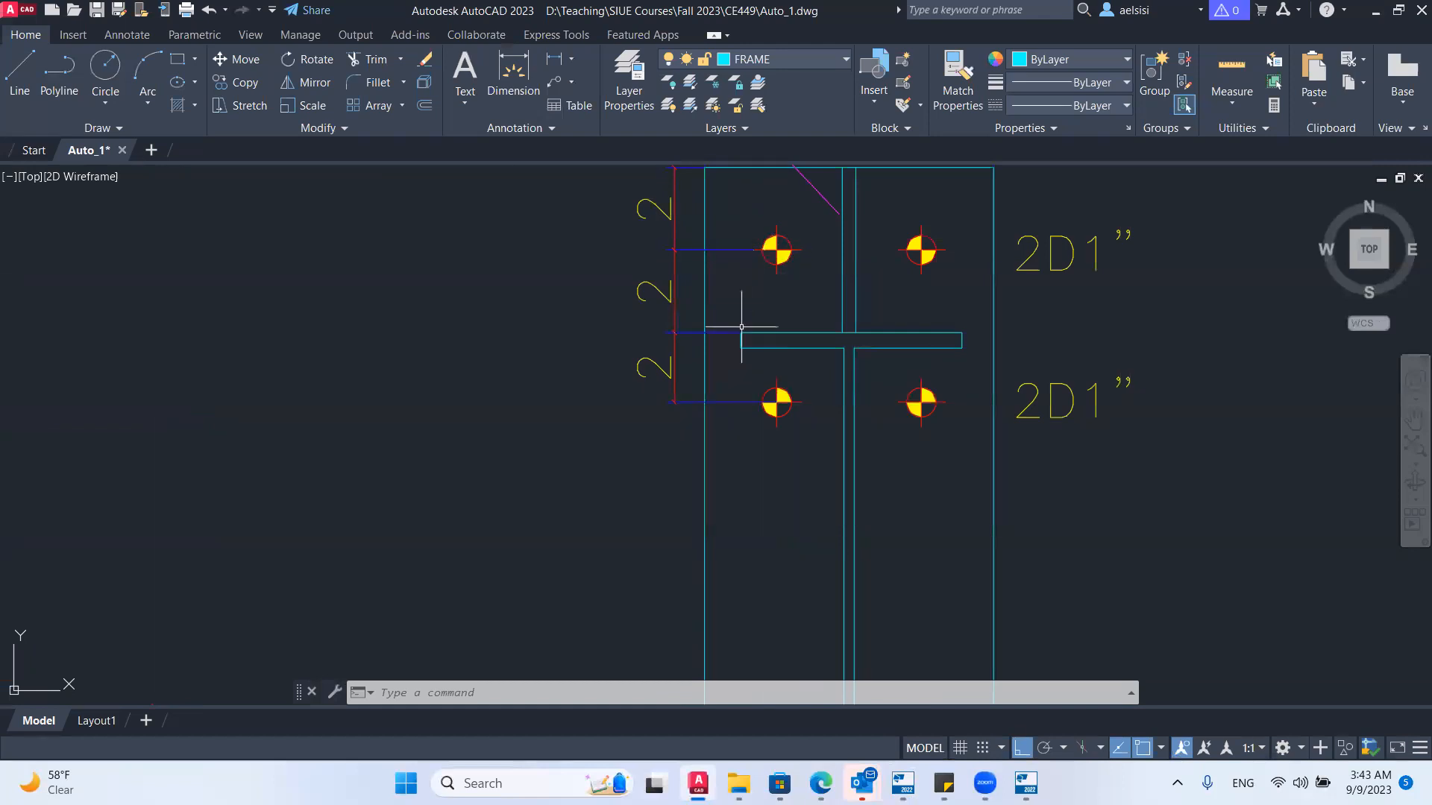
{"action": "left_click", "coordinate": [1372, 15]}
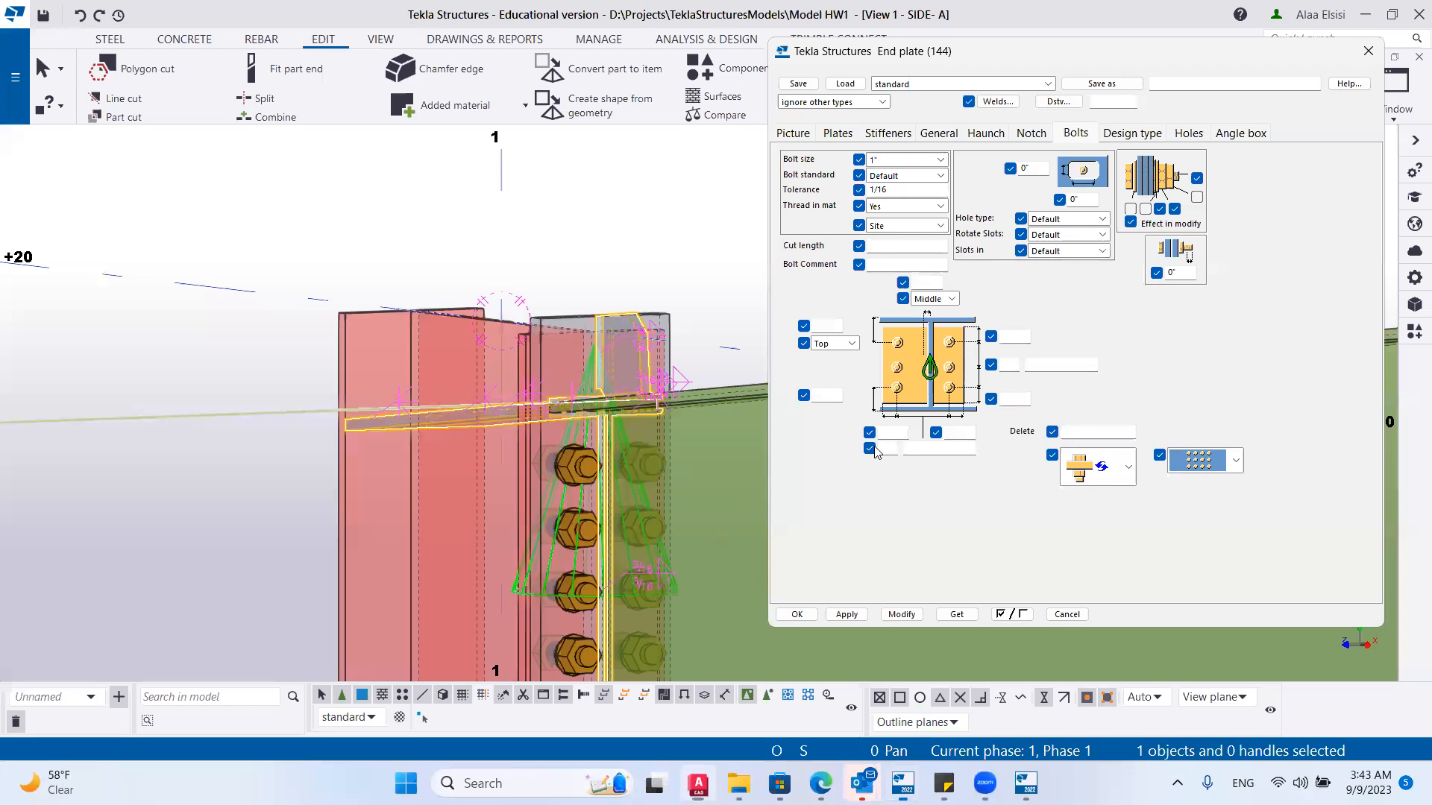
Try a top bolt edge distance of 2" on the end plate, modify the connection, and clear the value.
{"action": "left_click", "coordinate": [1020, 337]}
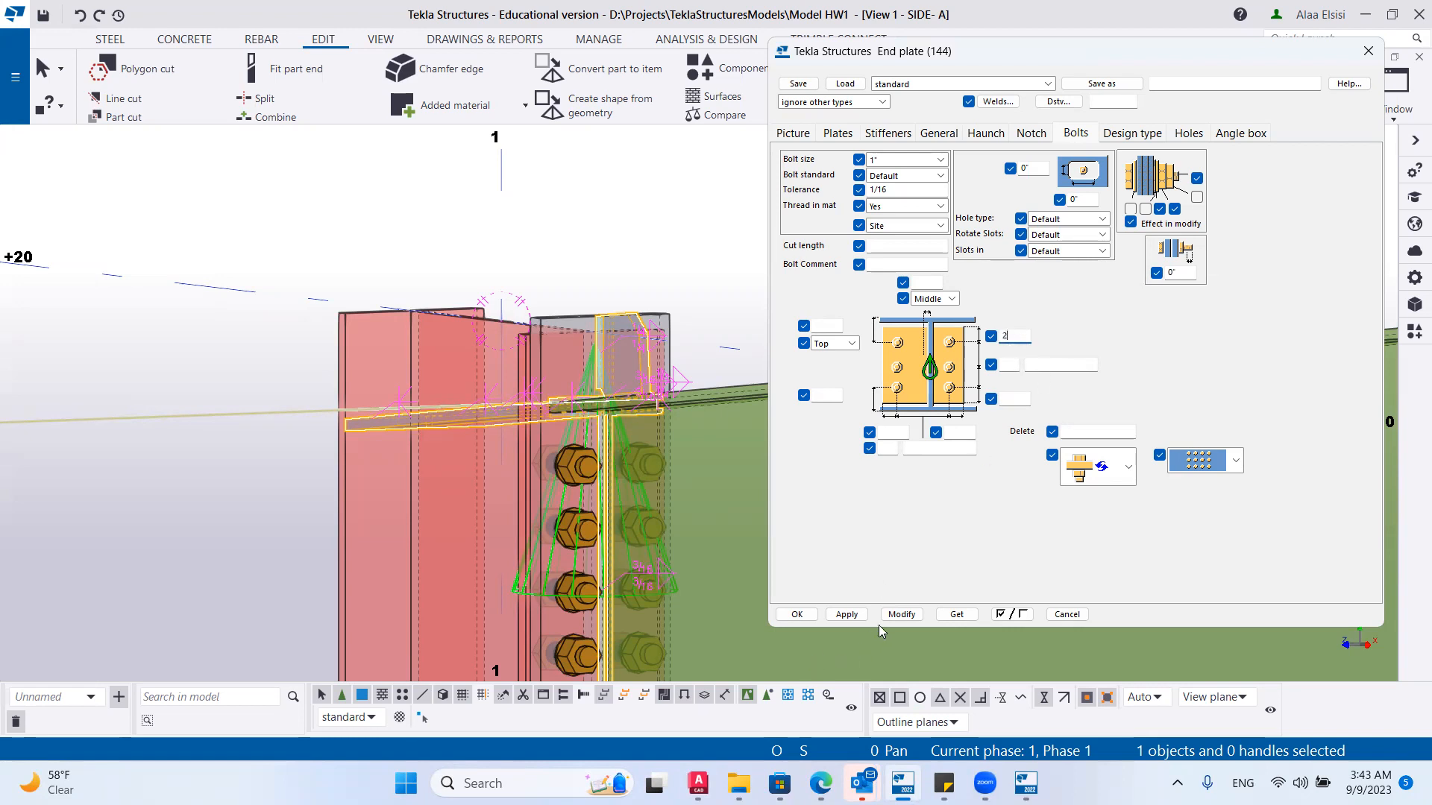
{"action": "left_click", "coordinate": [900, 615]}
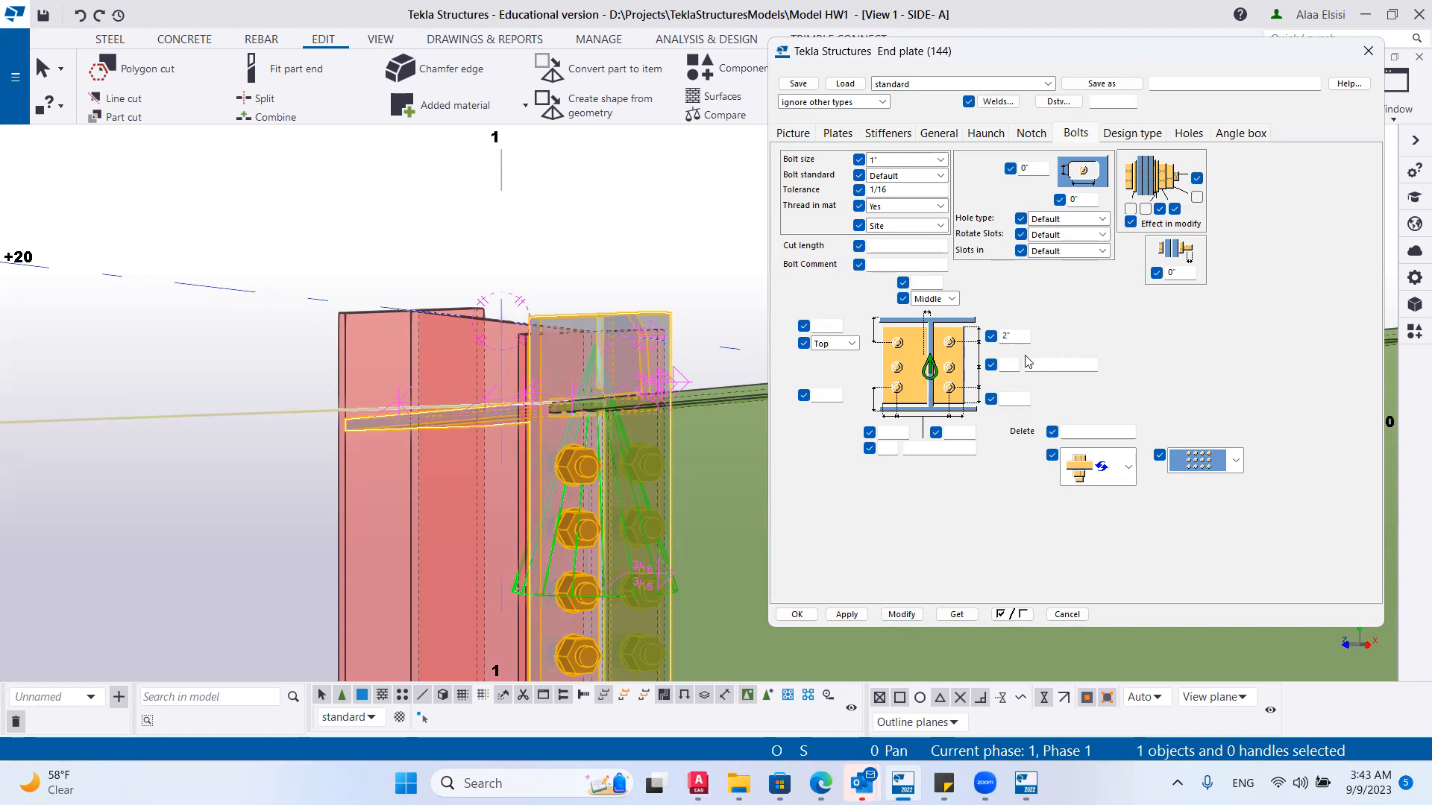
{"action": "left_click_drag", "start_coordinate": [1019, 336], "coordinate": [1000, 335]}
{"action": "key", "text": "BackSpace"}
Set the bolt group's vertical distances at the top and at the bottom to -2", modifying the connection after each.
{"action": "left_click", "coordinate": [817, 325]}
{"action": "left_click", "coordinate": [895, 615]}
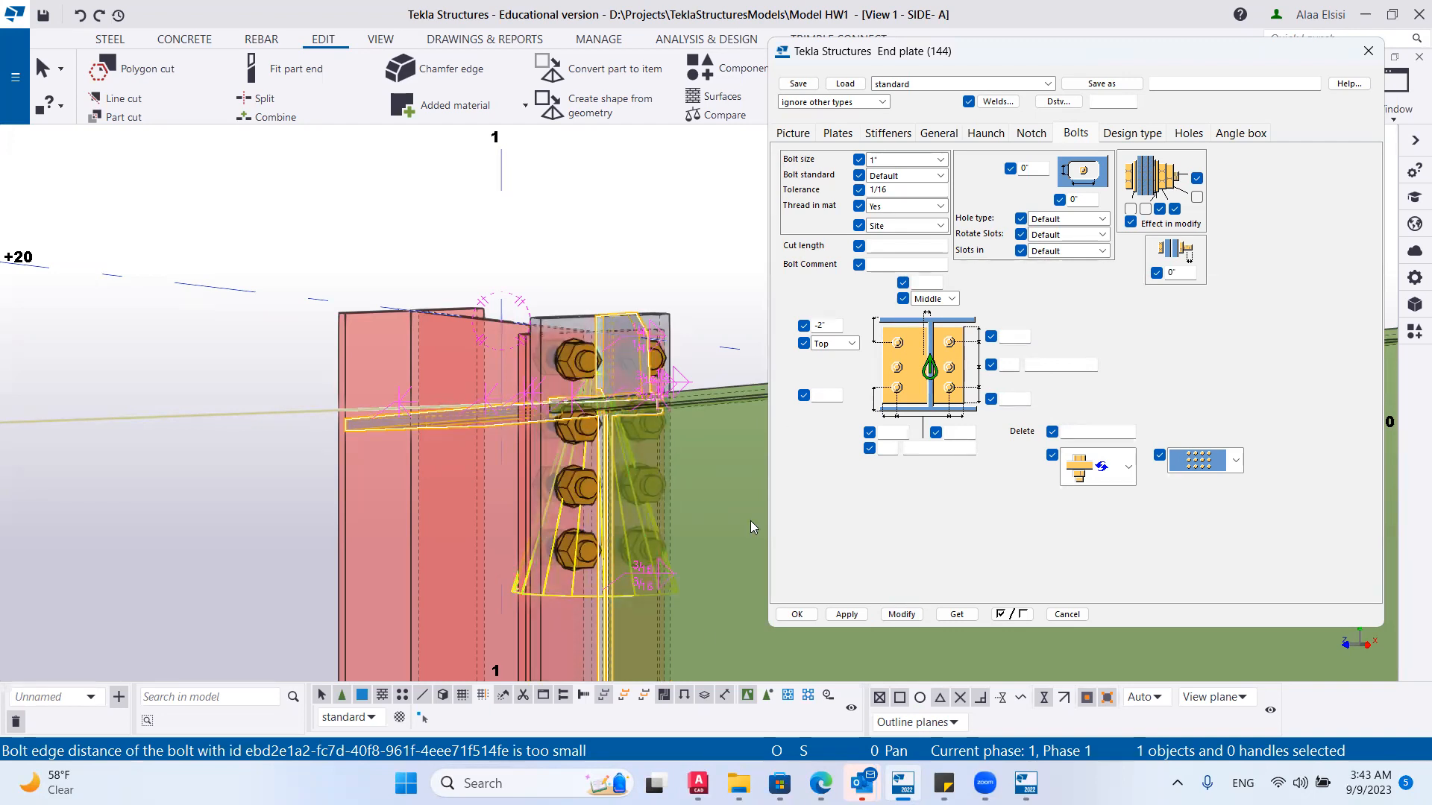
{"action": "middle_click_drag", "start_coordinate": [693, 457], "coordinate": [684, 474], "text": "ctrl"}
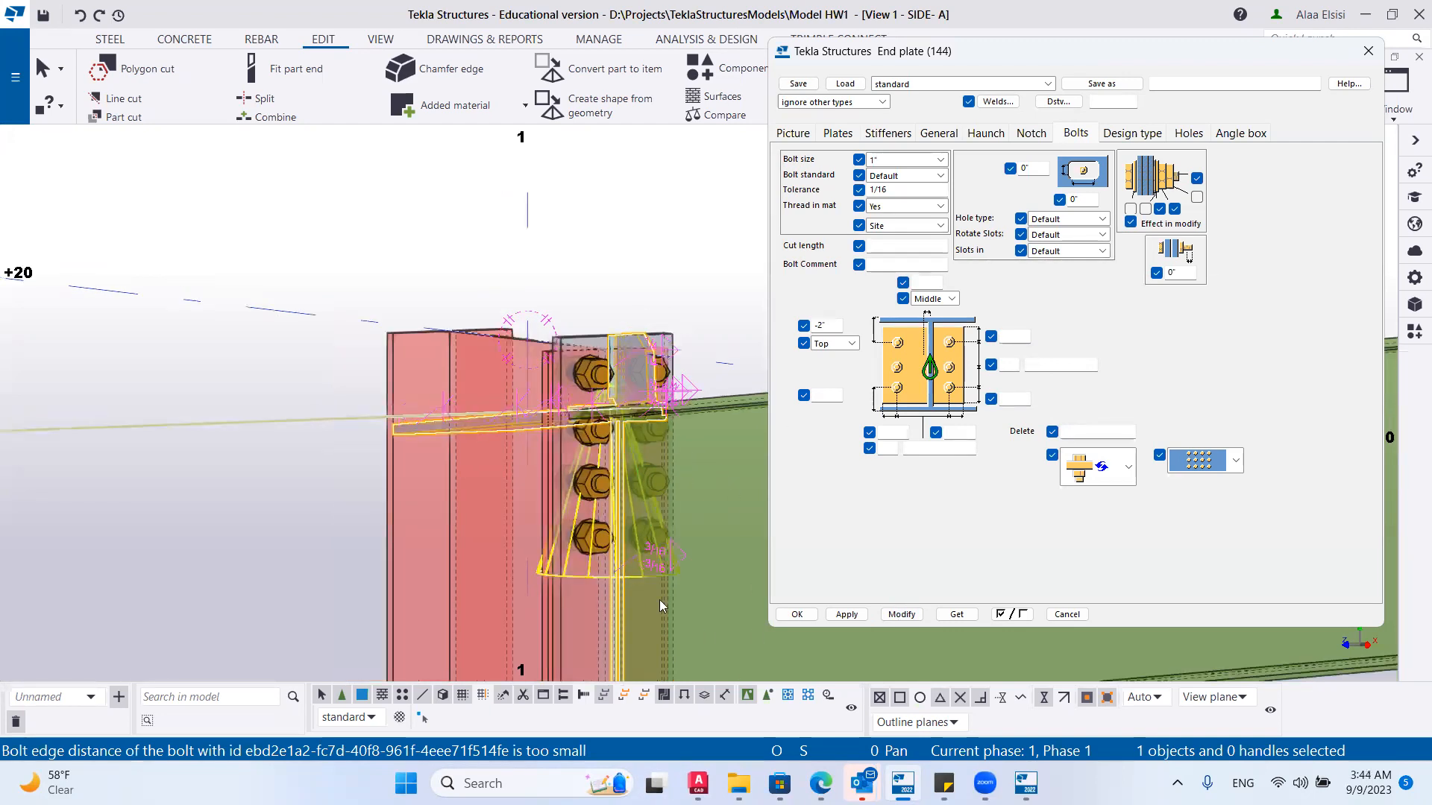
{"action": "scroll", "coordinate": [660, 600], "scroll_direction": "down", "scroll_amount": 2}
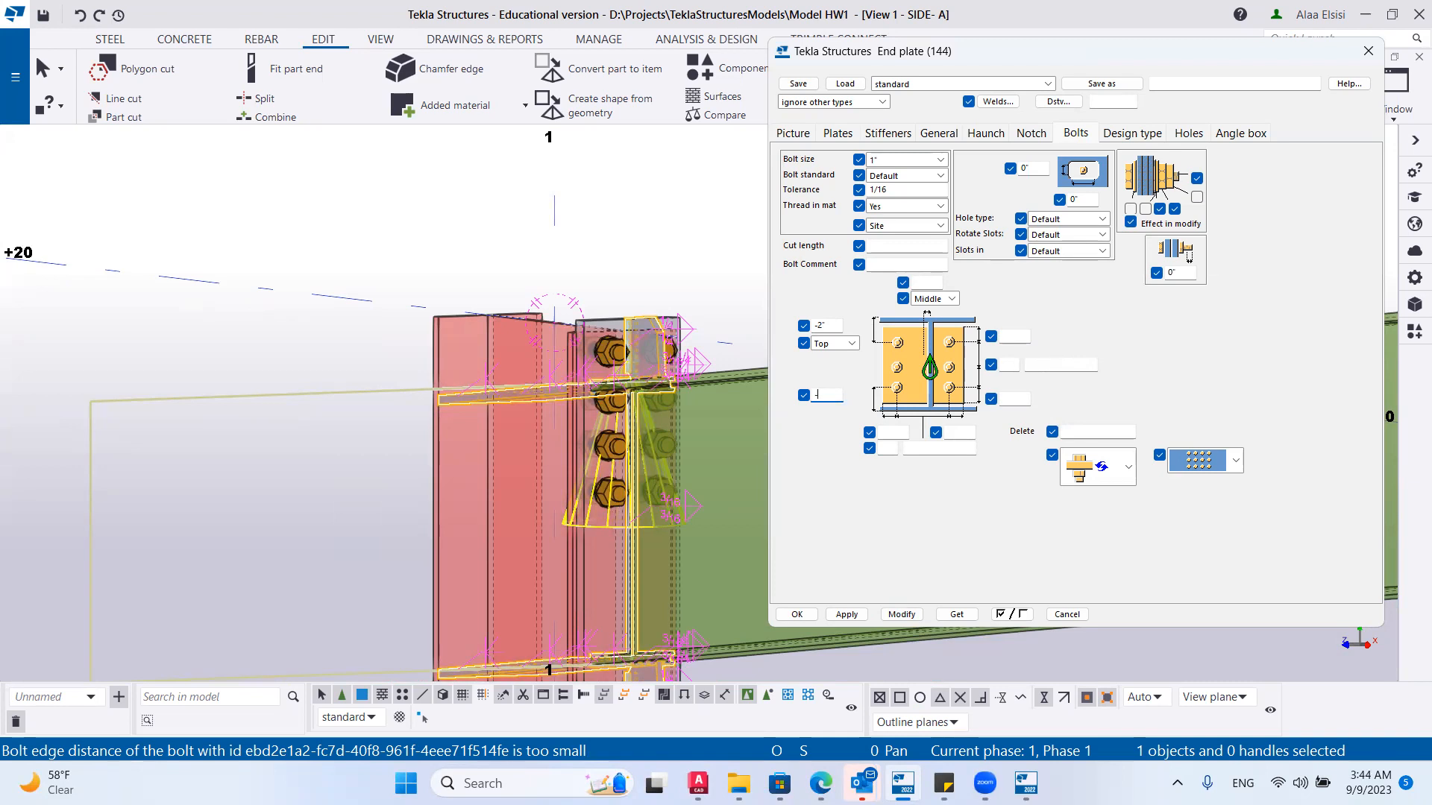
{"action": "left_click", "coordinate": [903, 614]}
Inspect the bolt rows above and below the beam flanges on the end plate from different angles.
{"action": "scroll", "coordinate": [632, 594], "scroll_direction": "up", "scroll_amount": 6}
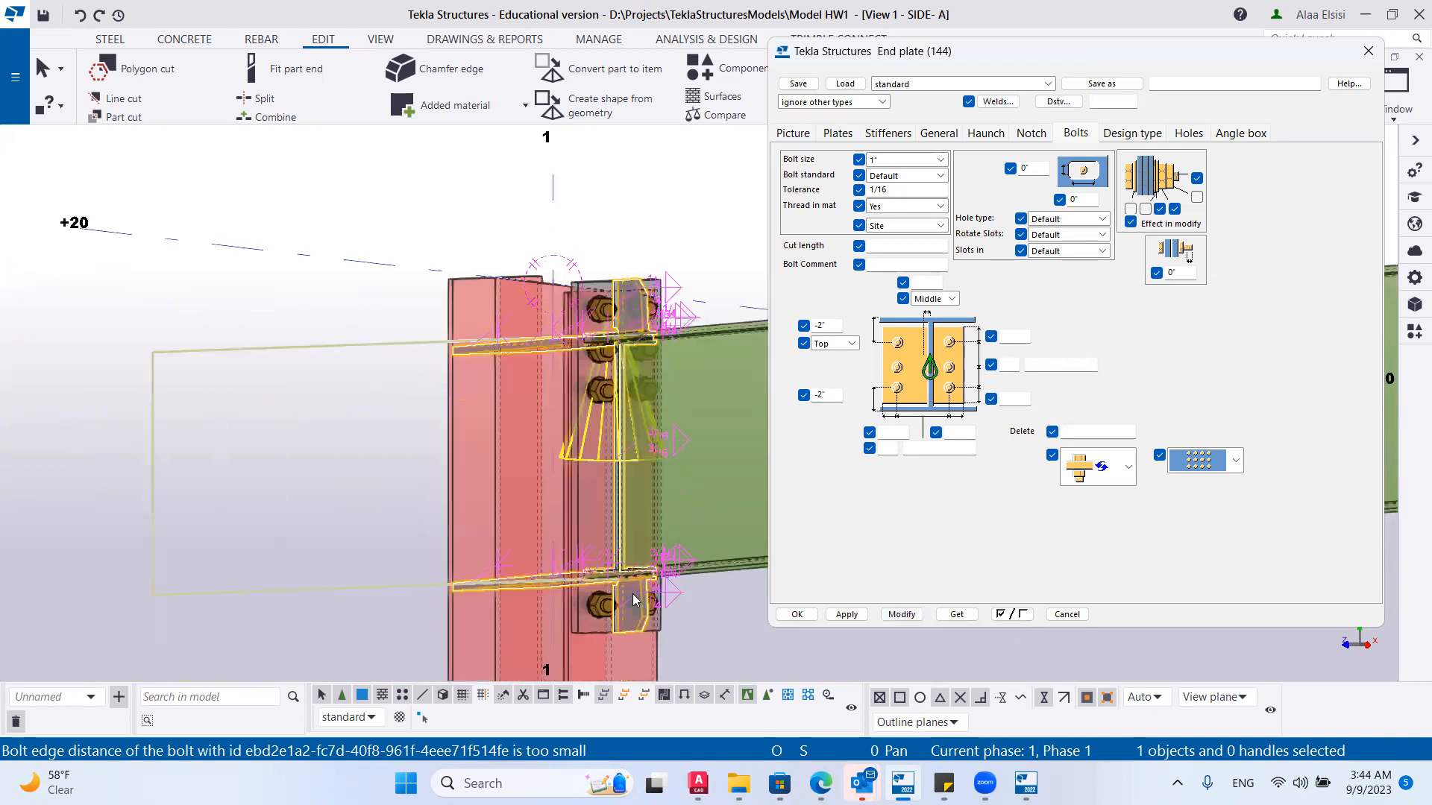
{"action": "scroll", "coordinate": [606, 601], "scroll_direction": "up", "scroll_amount": 1}
{"action": "scroll", "coordinate": [639, 470], "scroll_direction": "down", "scroll_amount": 3}
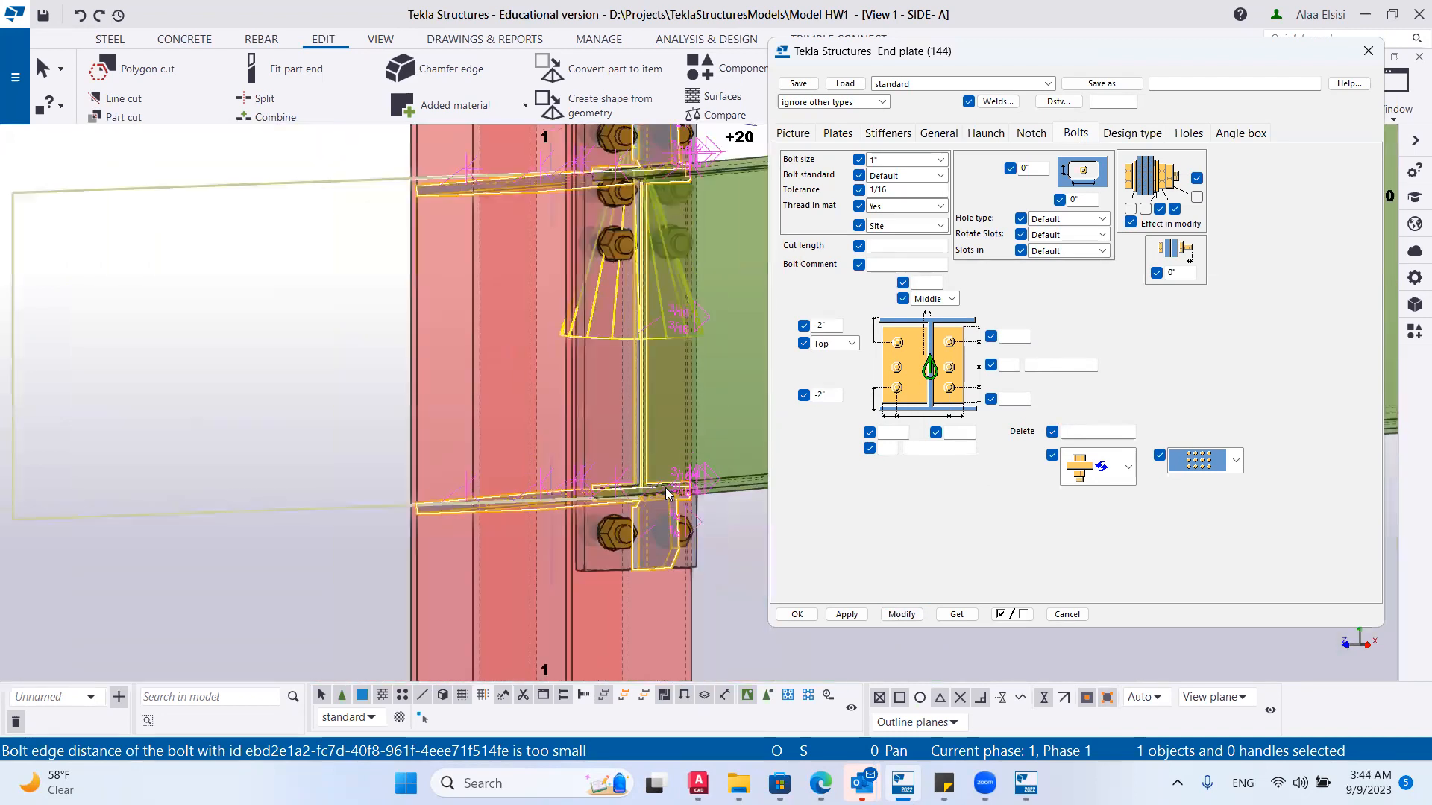
{"action": "scroll", "coordinate": [665, 487], "scroll_direction": "up", "scroll_amount": 1}
{"action": "scroll", "coordinate": [668, 635], "scroll_direction": "down", "scroll_amount": 1}
{"action": "scroll", "coordinate": [616, 567], "scroll_direction": "down", "scroll_amount": 1}
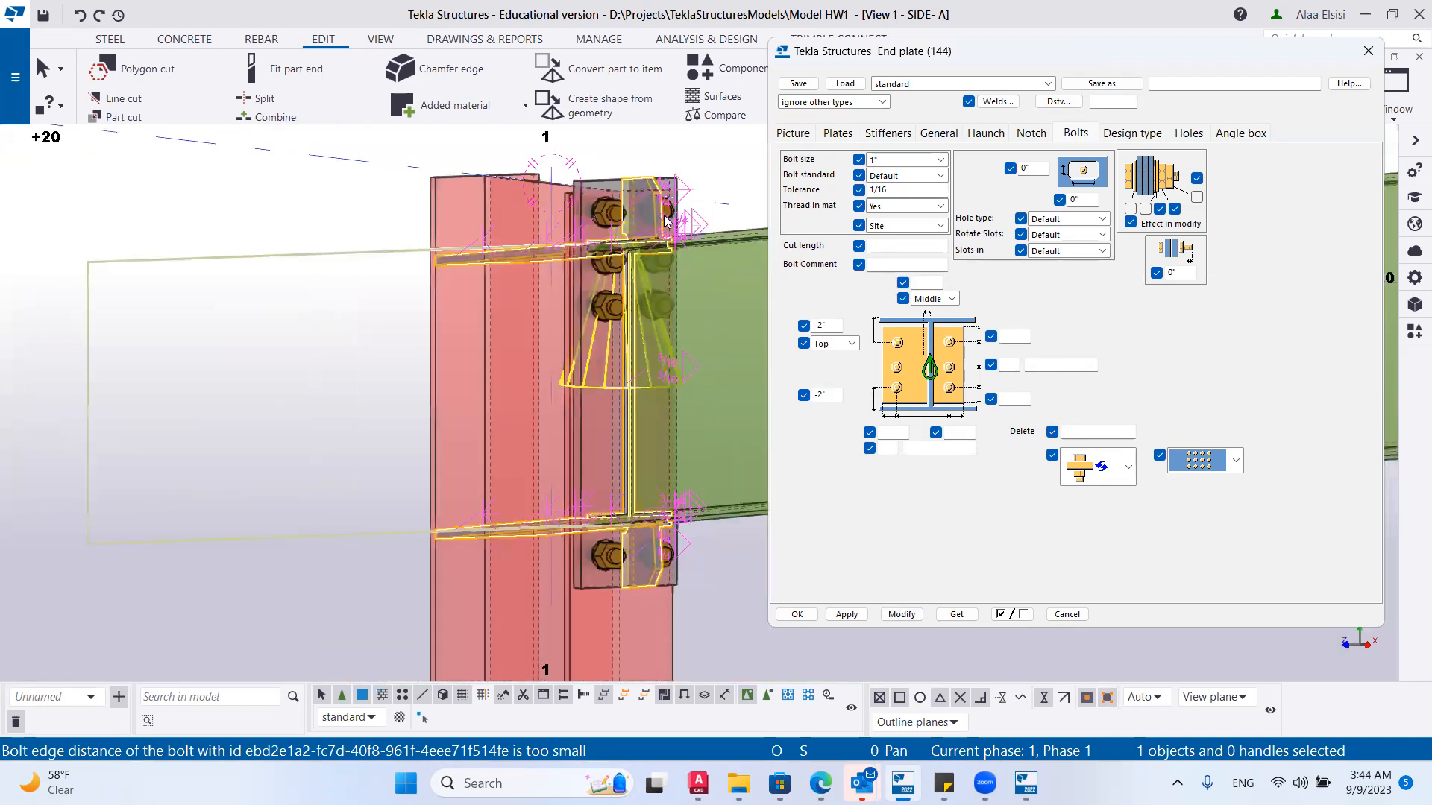
{"action": "middle_click_drag", "start_coordinate": [632, 563], "coordinate": [812, 726], "text": "ctrl"}
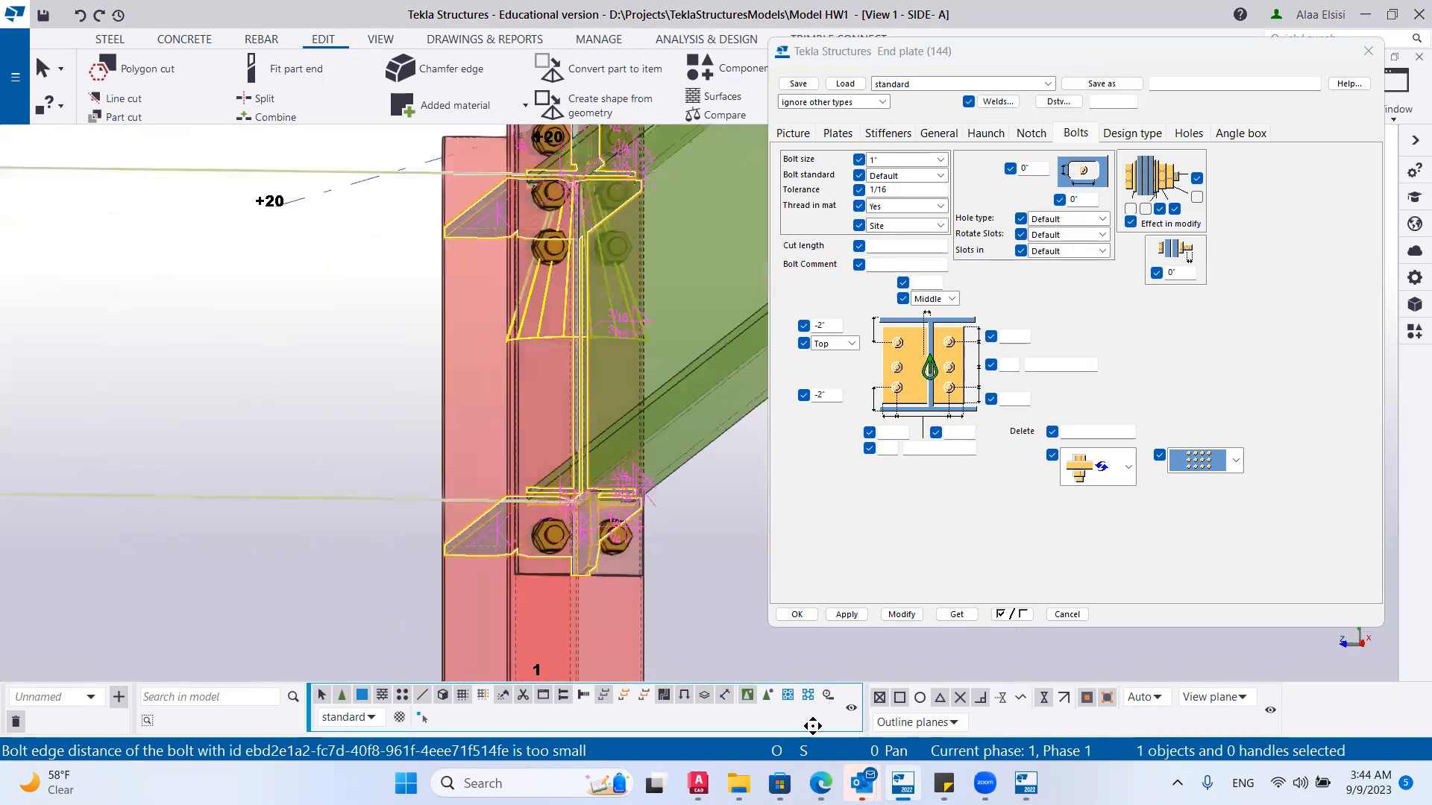
Check the bolt layout in AutoCAD's Detail A, and try horizontal bolt spacings of 3" and 4" in Tekla, modifying the connection after each.
{"action": "key", "text": "alt+Tab"}
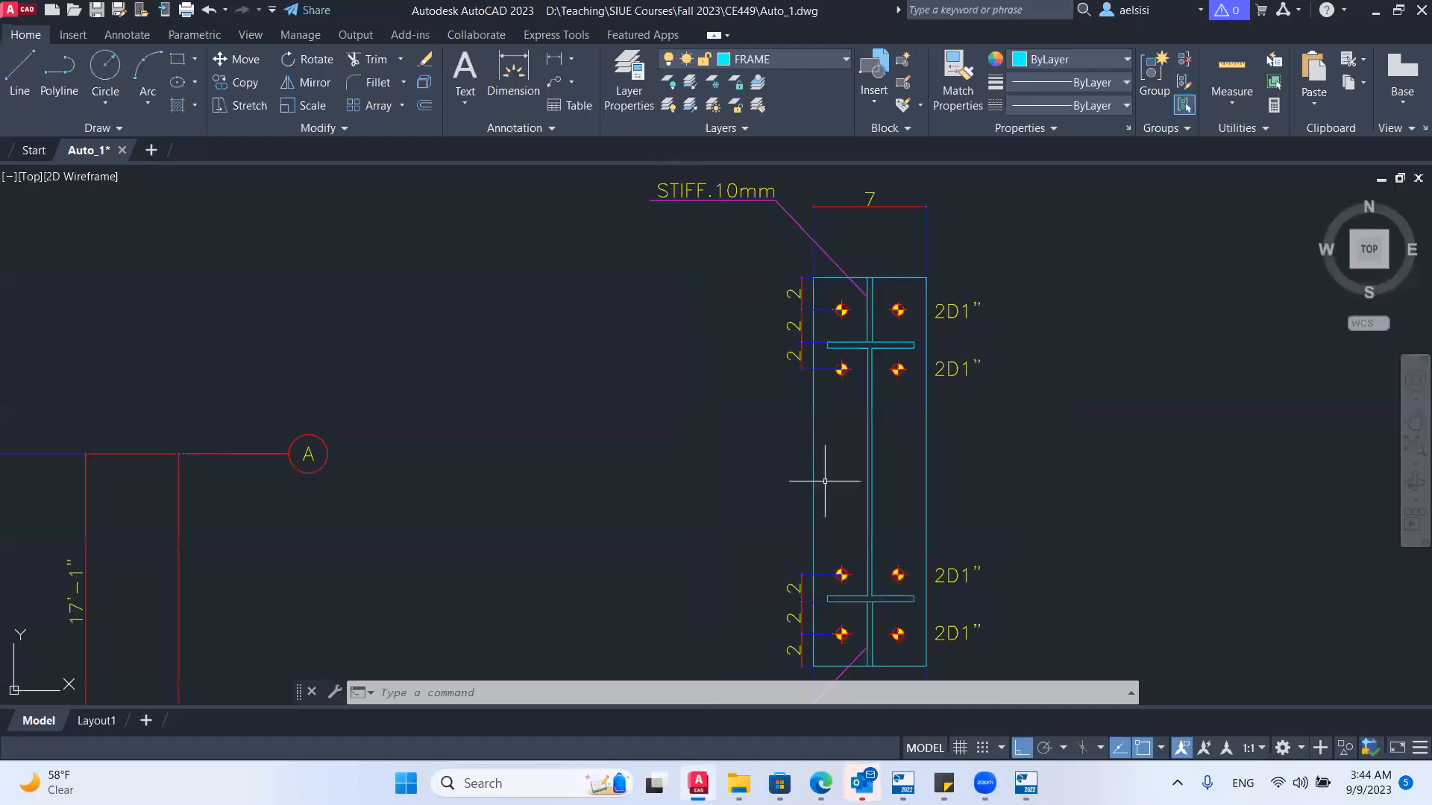
{"action": "key", "text": "alt+Tab"}
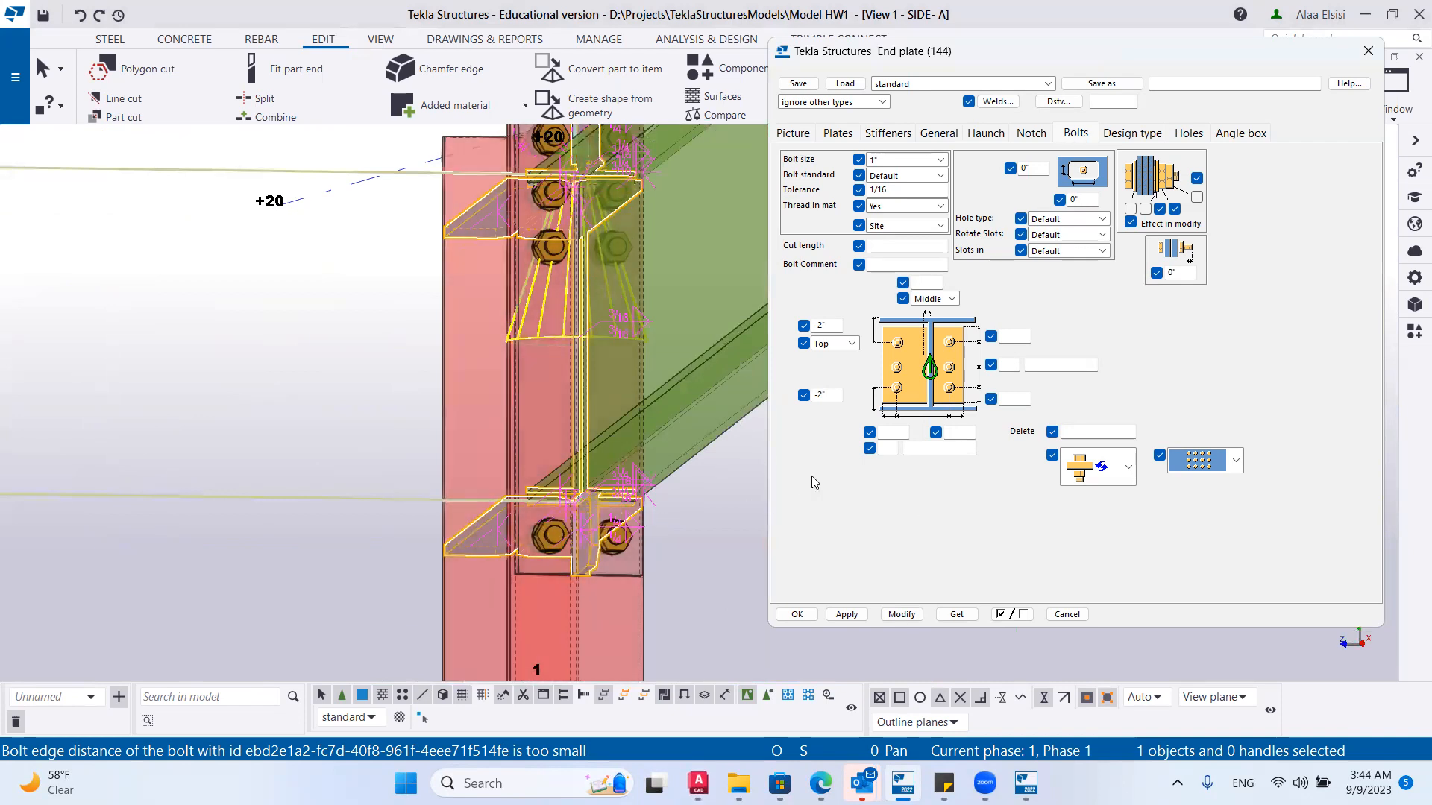
{"action": "scroll", "coordinate": [561, 549], "scroll_direction": "up", "scroll_amount": 5}
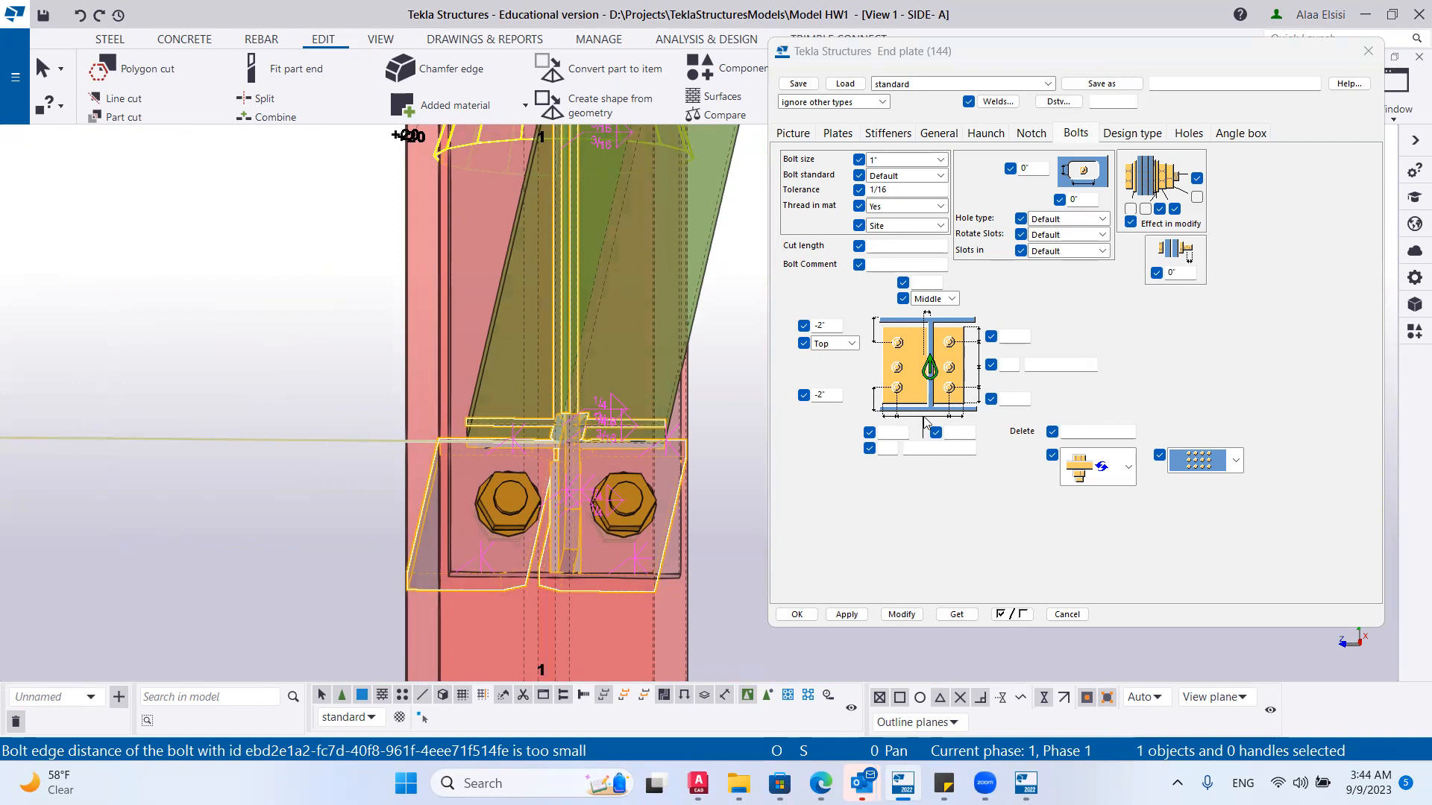
{"action": "left_click", "coordinate": [951, 450]}
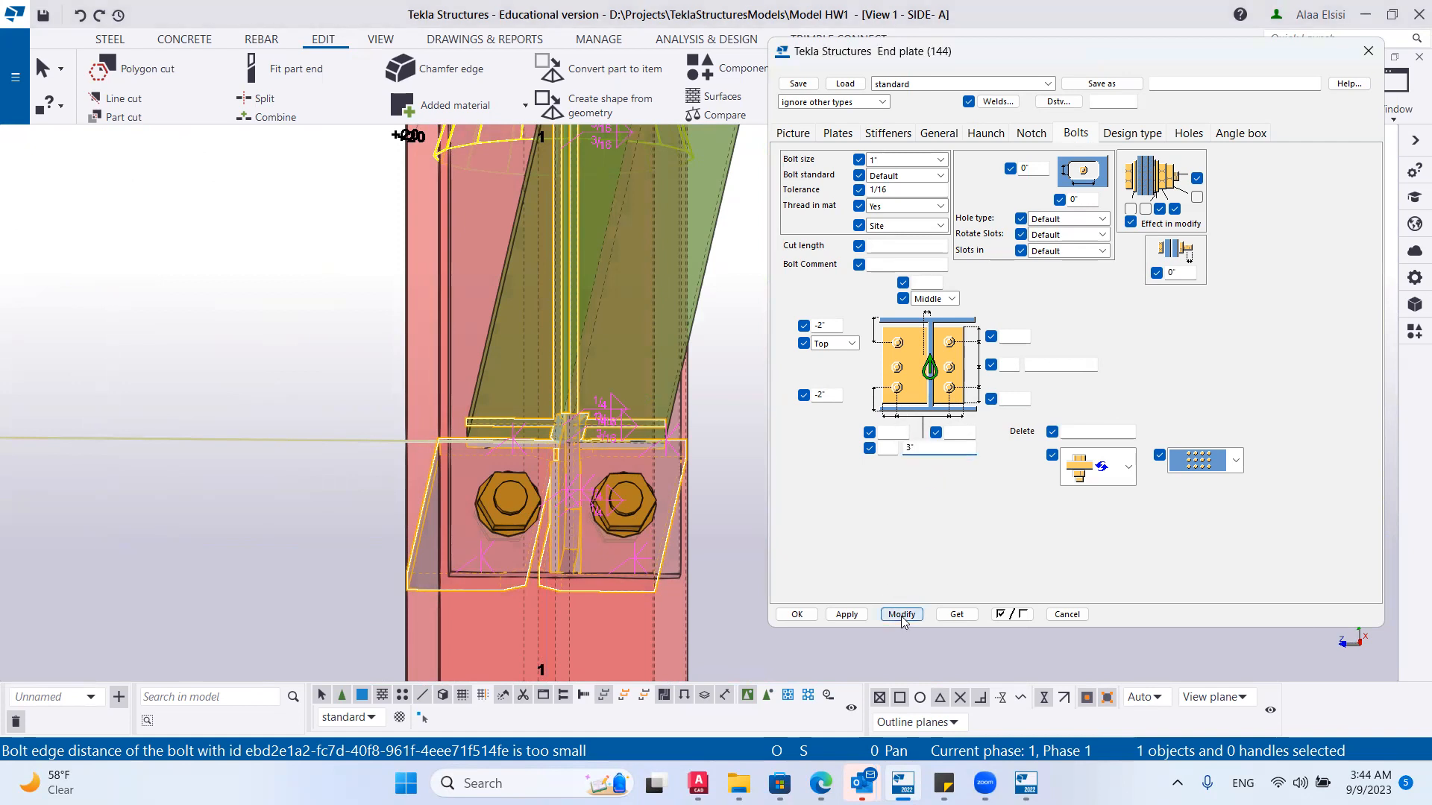
{"action": "left_click", "coordinate": [902, 616]}
{"action": "double_click", "coordinate": [936, 446]}
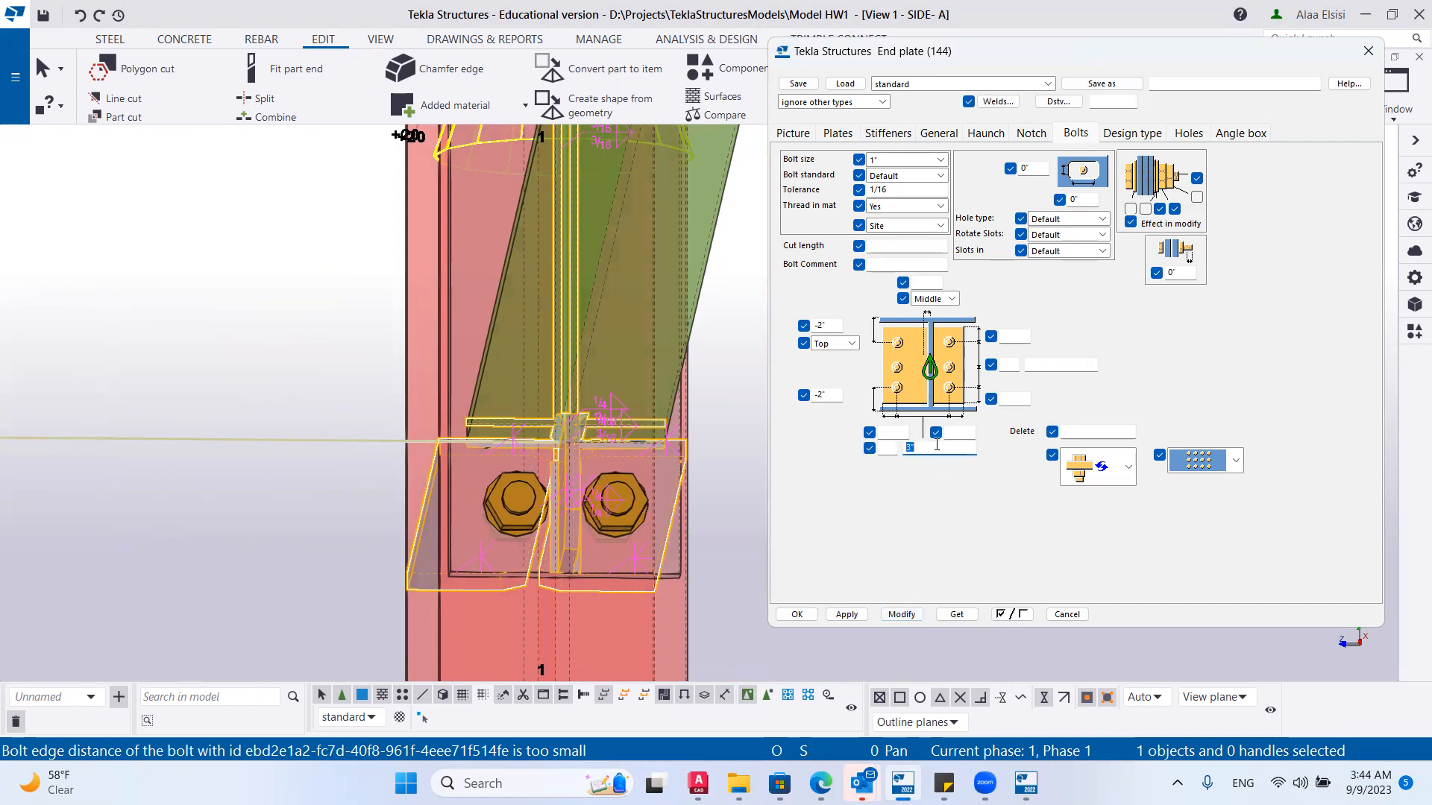
{"action": "left_click", "coordinate": [903, 614]}
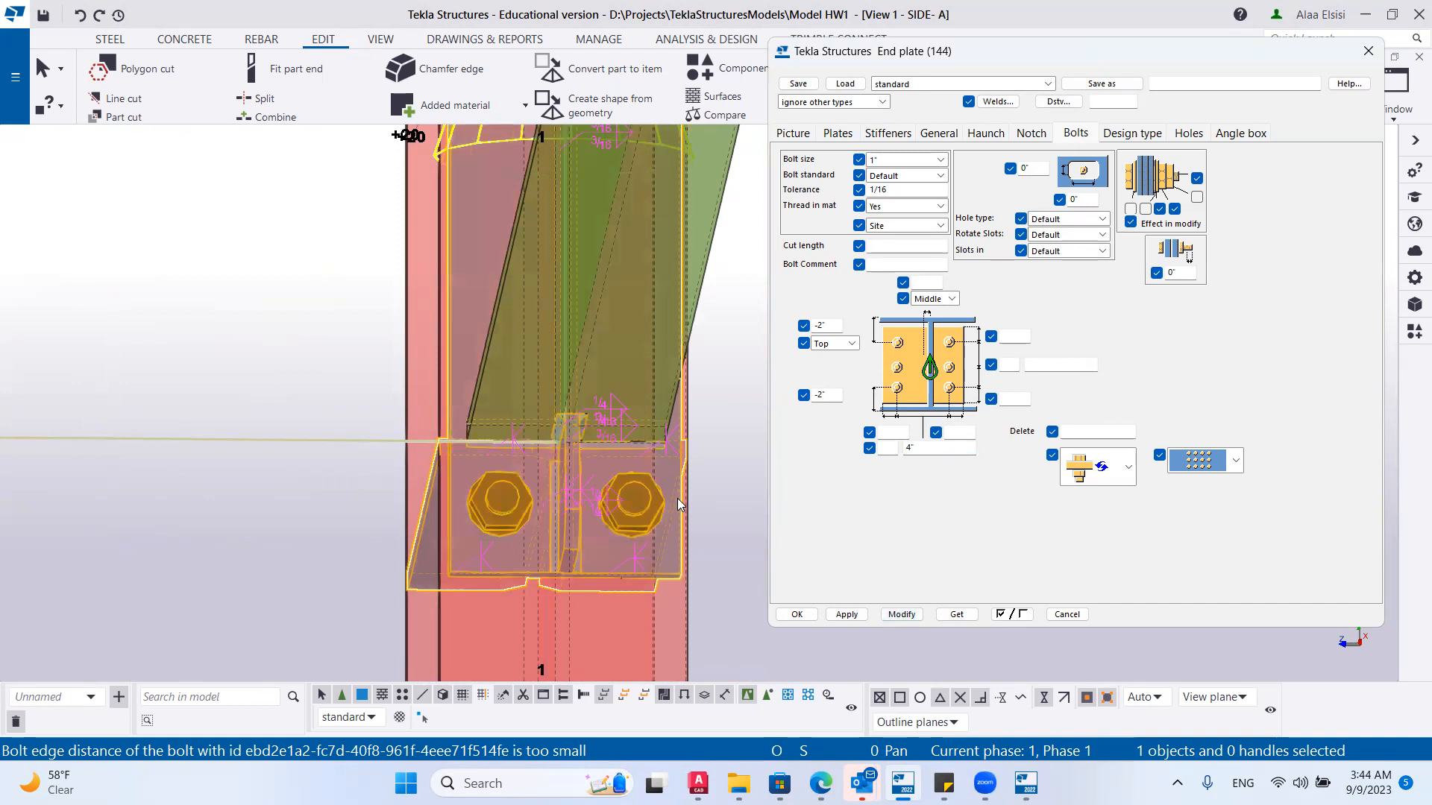
{"action": "scroll", "coordinate": [641, 520], "scroll_direction": "down", "scroll_amount": 5}
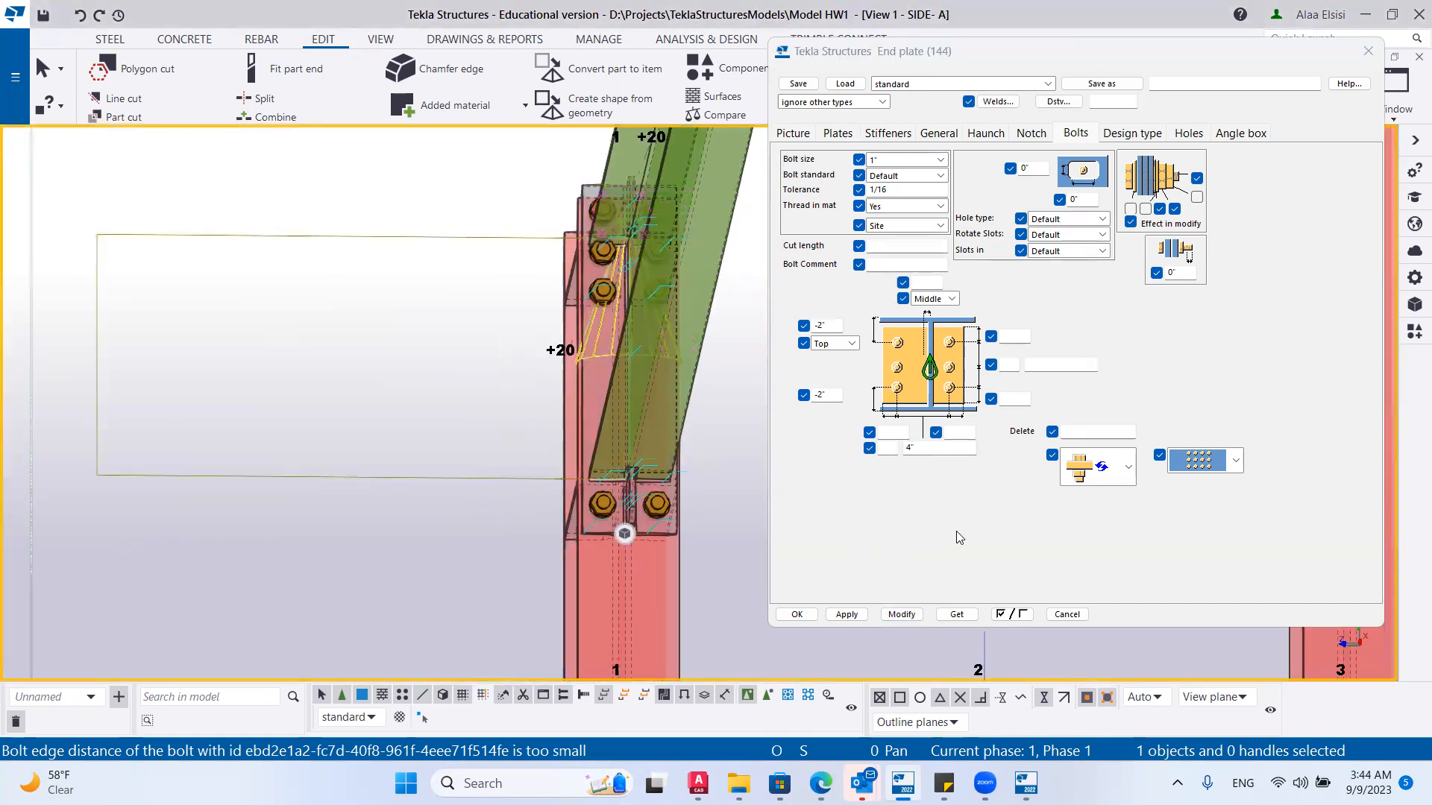
Set the end plate's horizontal bolt spacing first to 3" and finally to 3"1/2, modifying the connection after each value.
{"action": "double_click", "coordinate": [902, 447]}
{"action": "type", "text": "3"}
{"action": "left_click", "coordinate": [900, 613]}
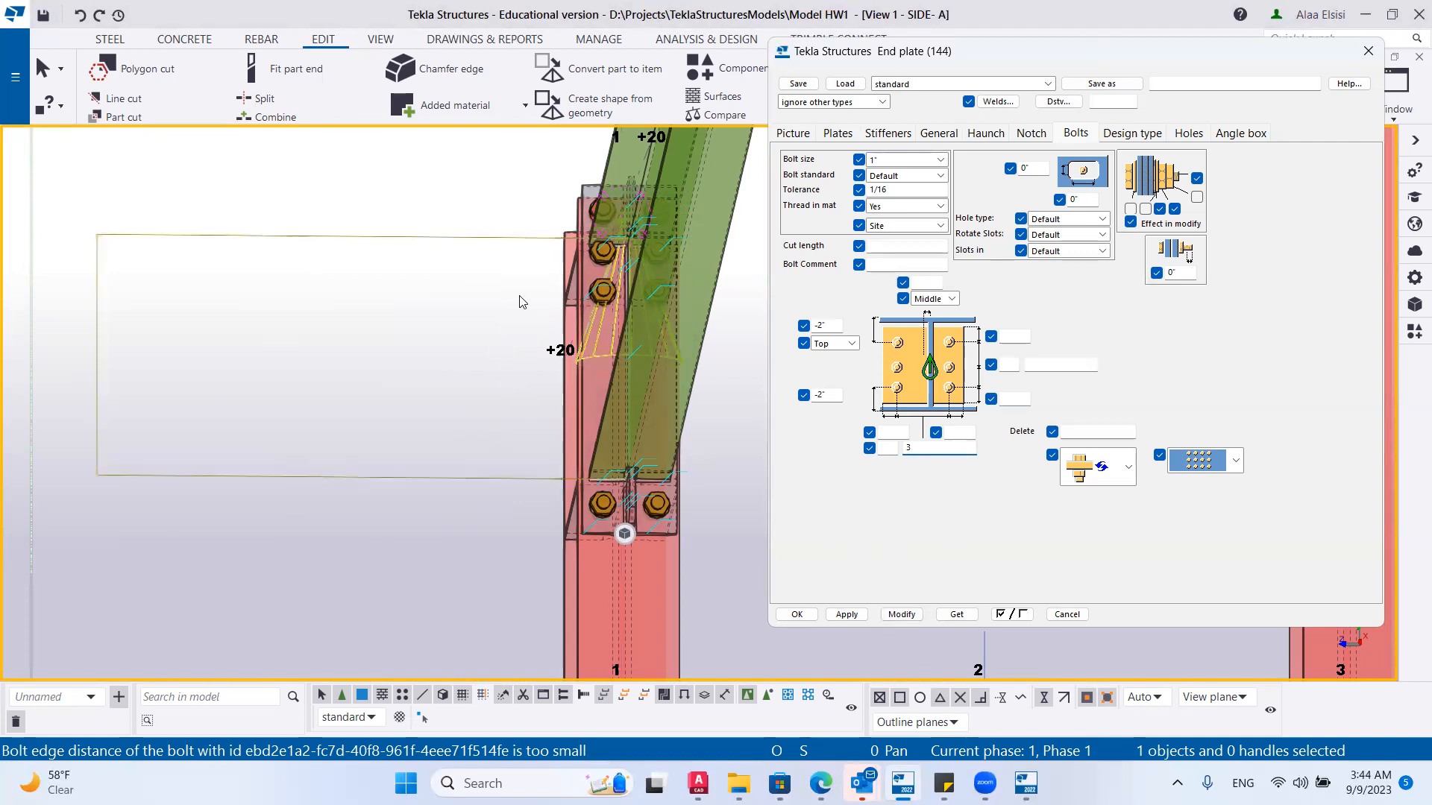
{"action": "left_click", "coordinate": [902, 615]}
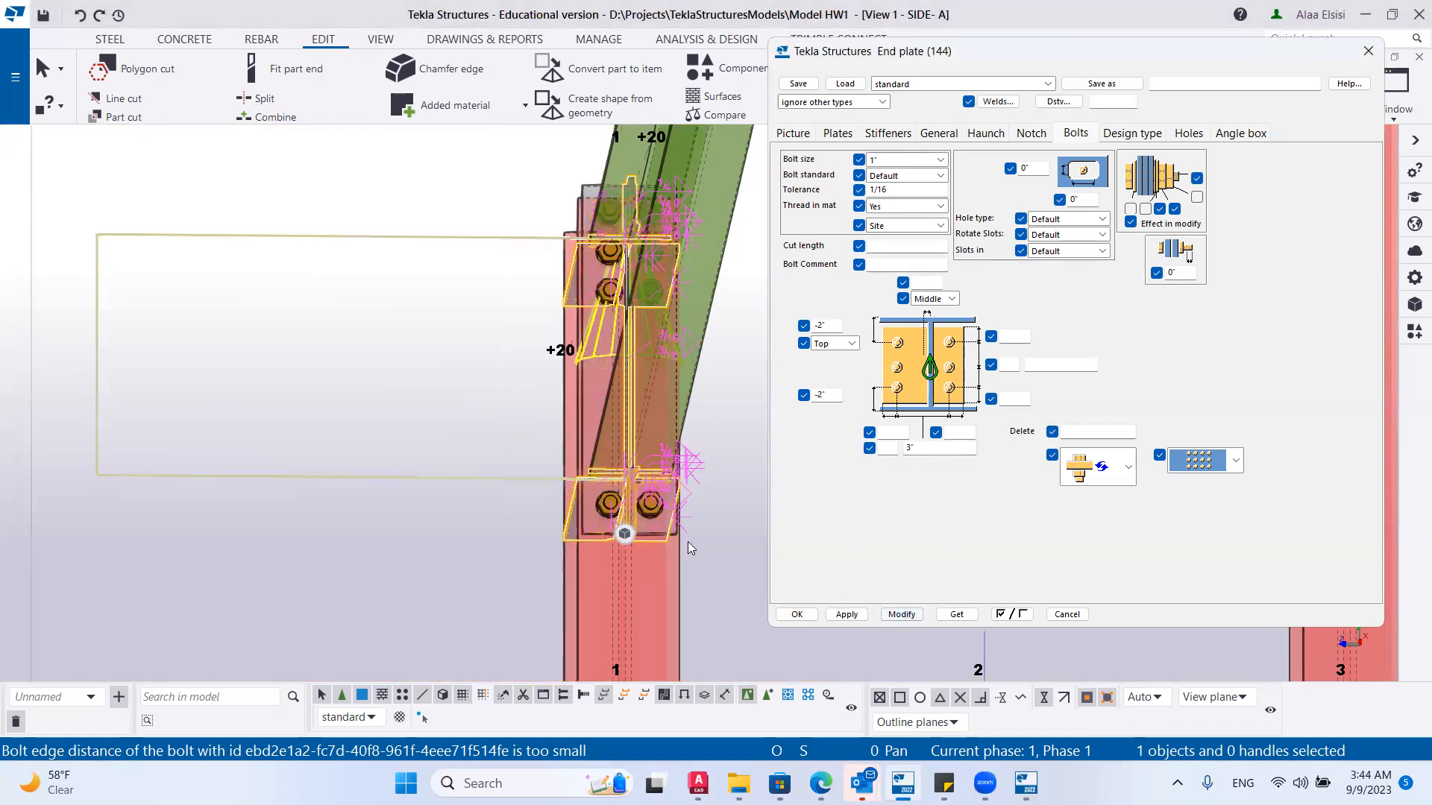
{"action": "left_click_drag", "start_coordinate": [917, 448], "coordinate": [757, 417]}
{"action": "left_click", "coordinate": [902, 614]}
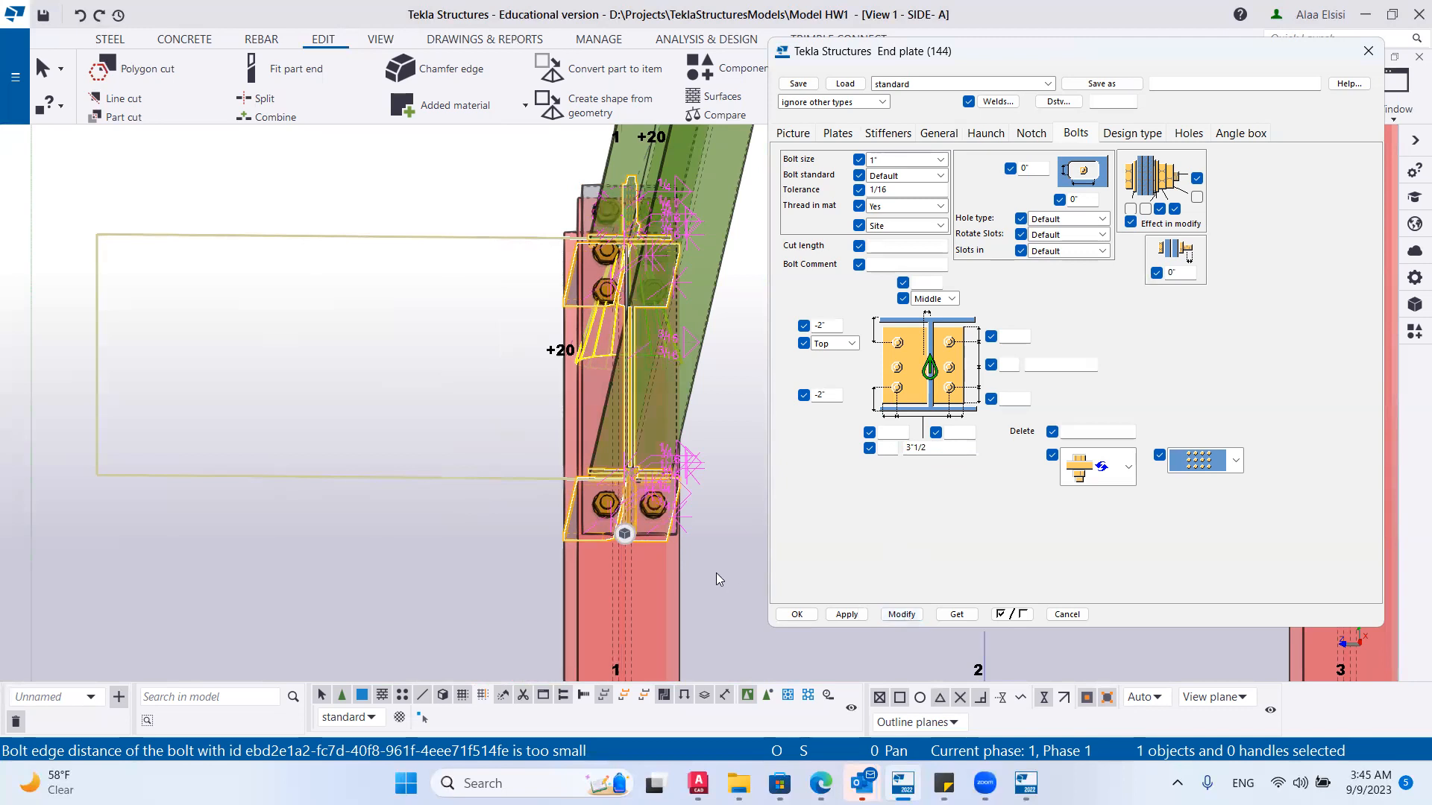
Inspect the vertical spacing of the bolt rows around the beam's upper flange from different angles.
{"action": "scroll", "coordinate": [556, 460], "scroll_direction": "down", "scroll_amount": 3}
{"action": "scroll", "coordinate": [601, 491], "scroll_direction": "up", "scroll_amount": 5}
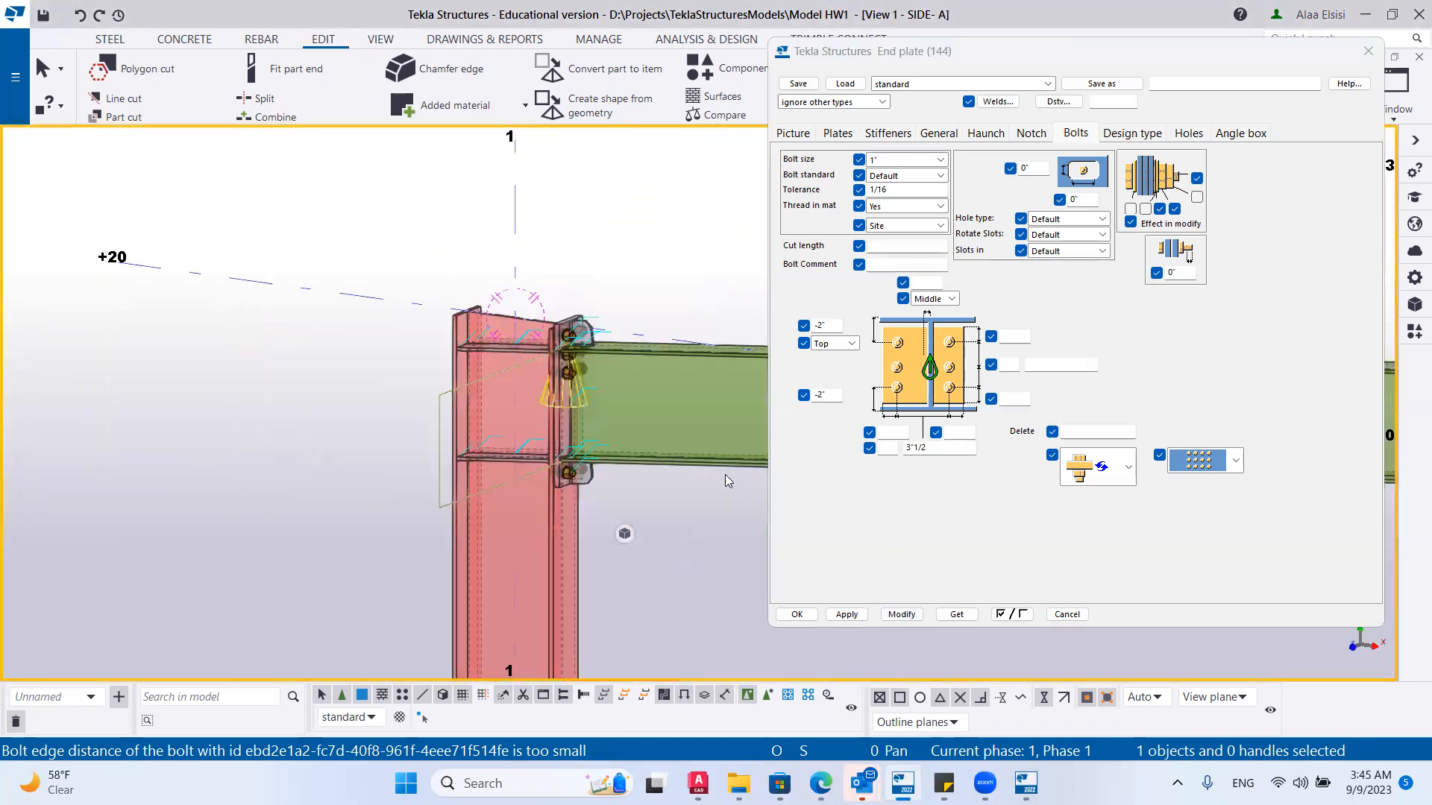
{"action": "scroll", "coordinate": [589, 413], "scroll_direction": "down", "scroll_amount": 3}
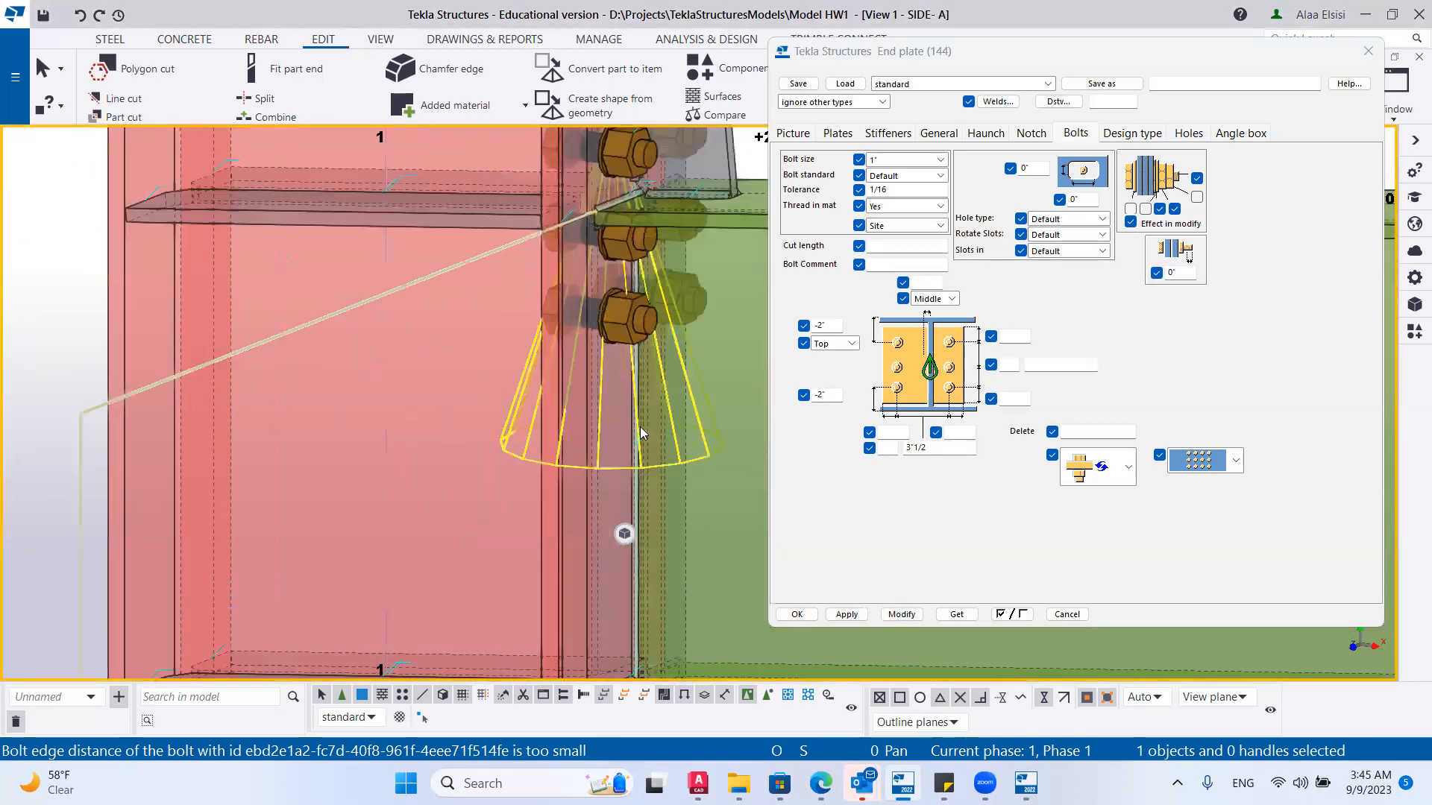
{"action": "scroll", "coordinate": [597, 431], "scroll_direction": "up", "scroll_amount": 4}
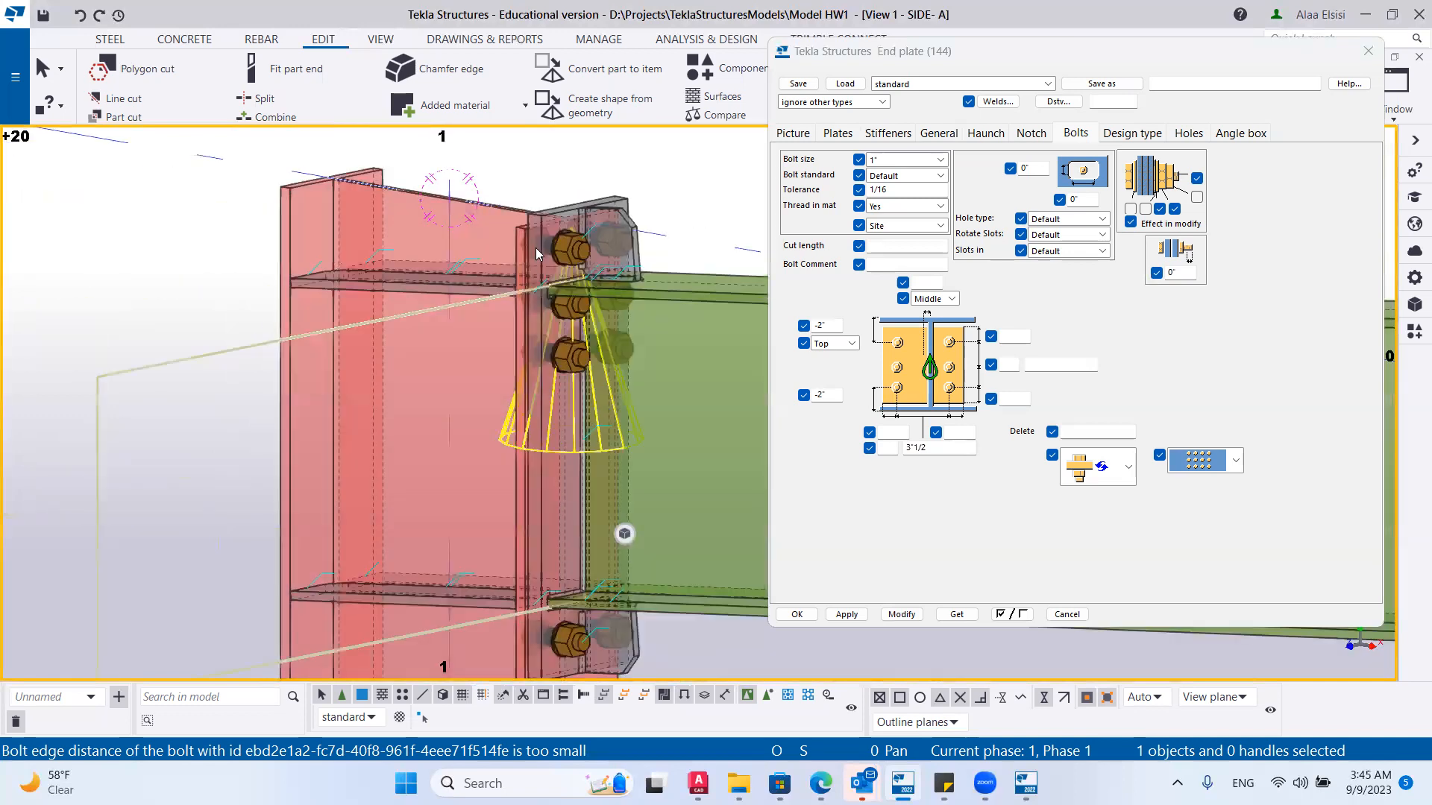
{"action": "scroll", "coordinate": [567, 310], "scroll_direction": "up", "scroll_amount": 5}
{"action": "scroll", "coordinate": [600, 293], "scroll_direction": "down", "scroll_amount": 8}
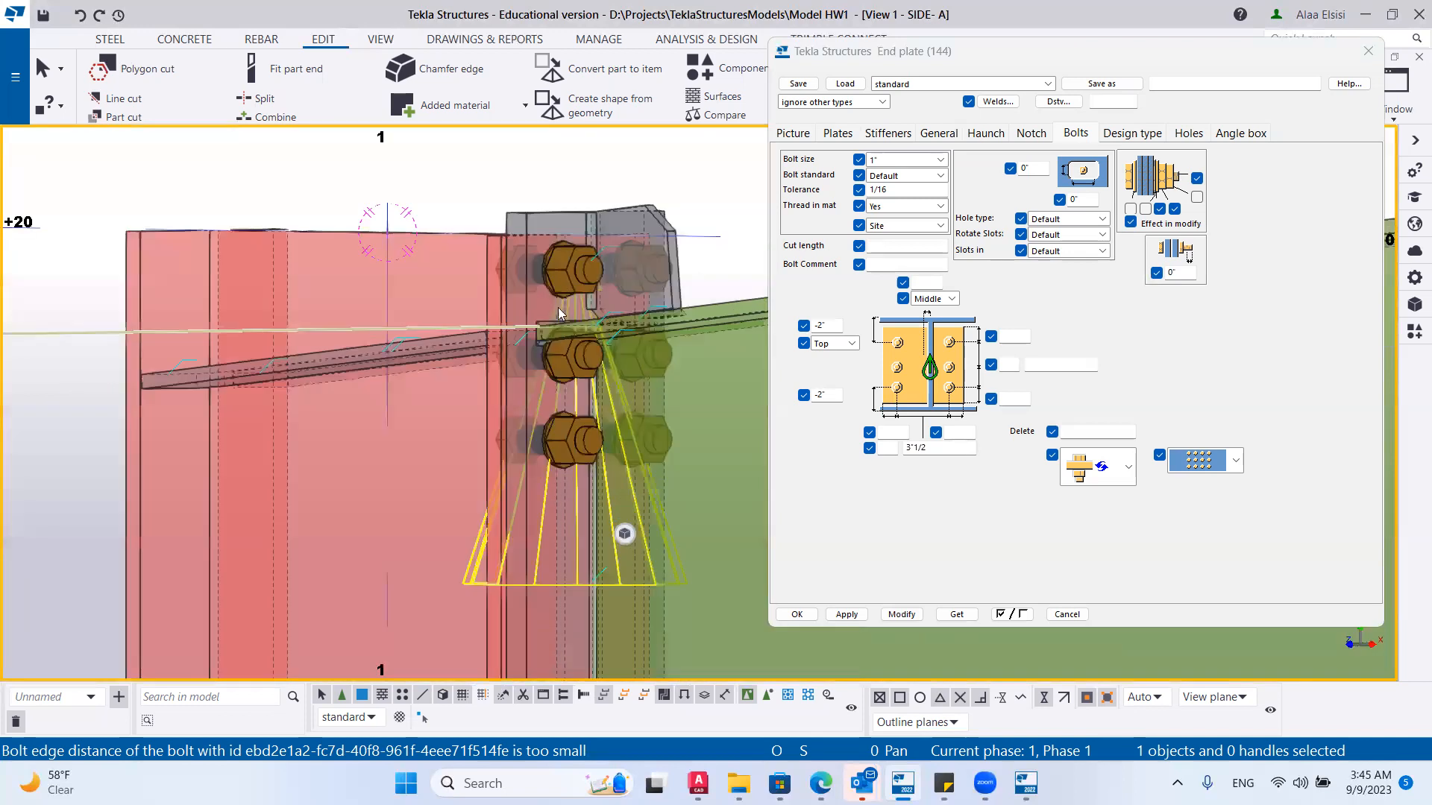
{"action": "scroll", "coordinate": [580, 304], "scroll_direction": "up", "scroll_amount": 2}
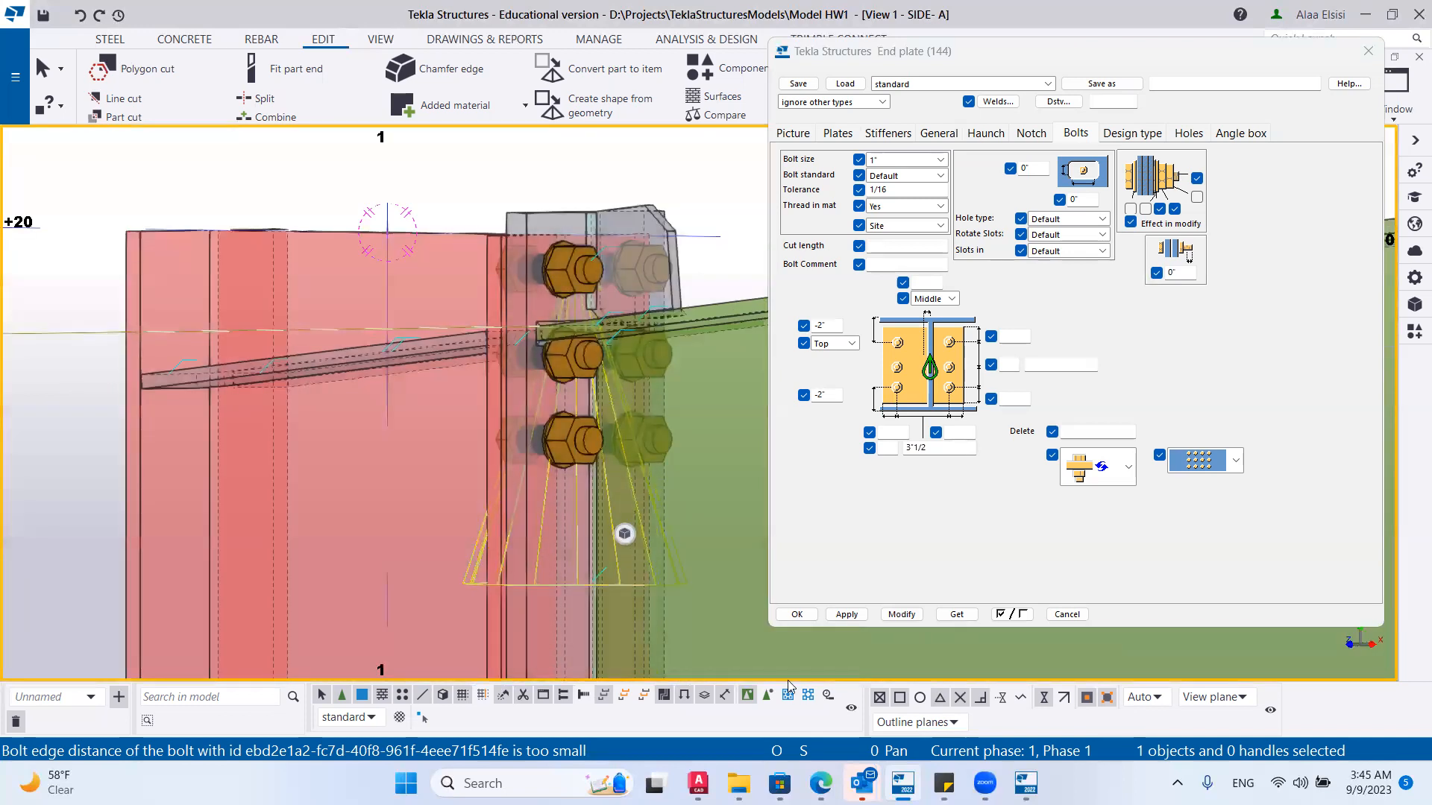
Switch to AutoCAD to examine the upper bolt rows' vertical distances in Detail A, and return to the Tekla model.
{"action": "left_click", "coordinate": [698, 783]}
{"action": "scroll", "coordinate": [816, 185], "scroll_direction": "up", "scroll_amount": 4}
{"action": "scroll", "coordinate": [817, 185], "scroll_direction": "down", "scroll_amount": 3}
{"action": "scroll", "coordinate": [812, 399], "scroll_direction": "up", "scroll_amount": 3}
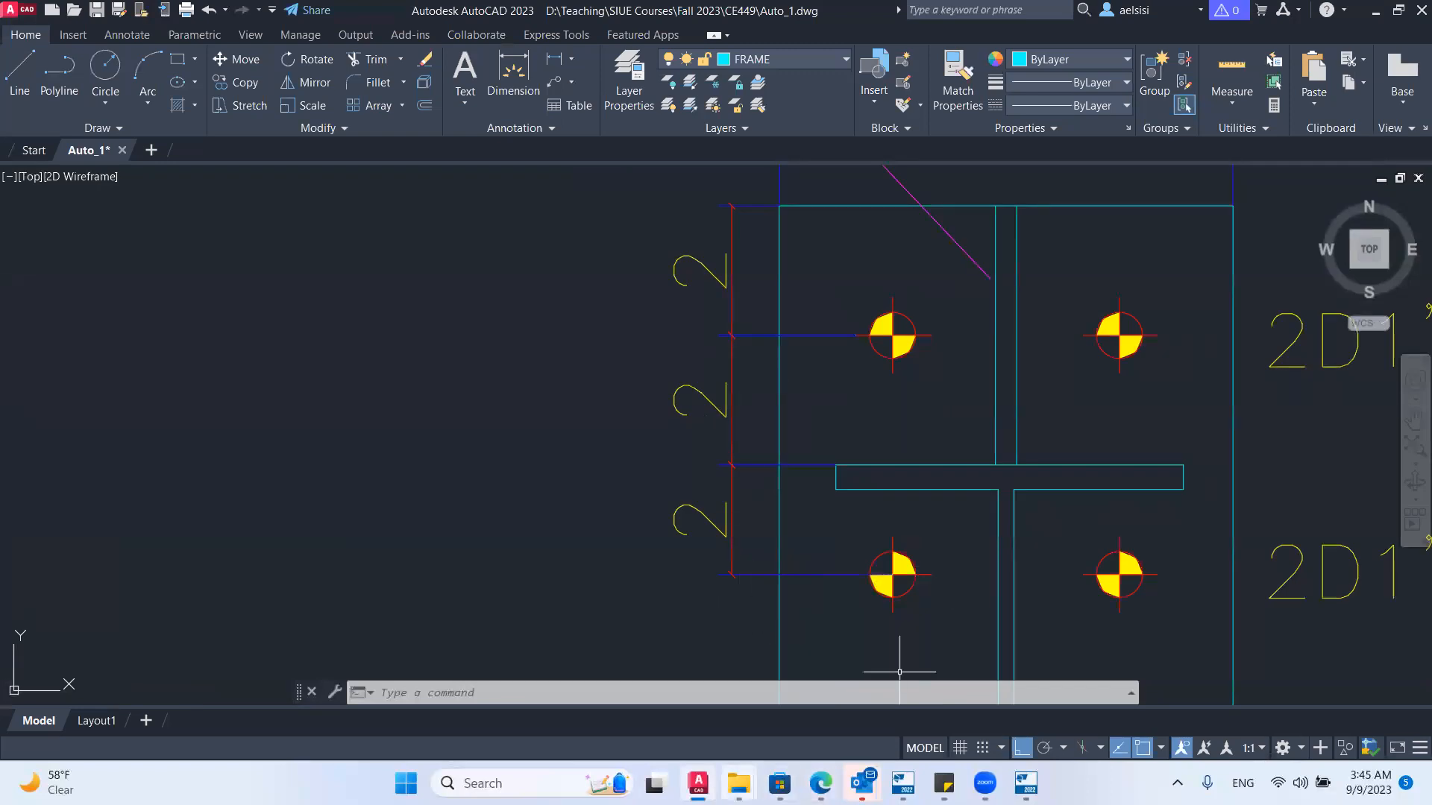
{"action": "left_click", "coordinate": [820, 783]}
{"action": "left_click", "coordinate": [820, 783]}
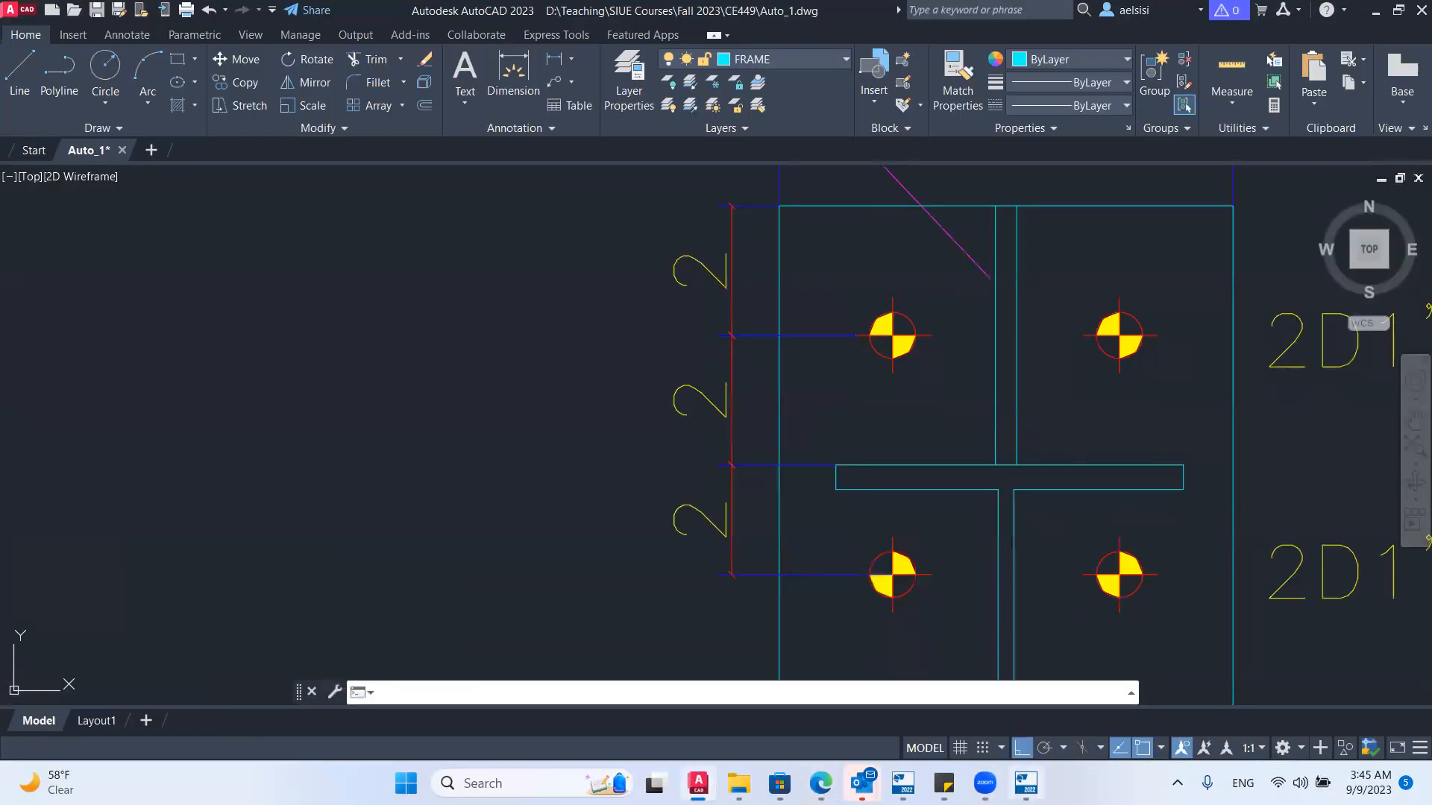
{"action": "left_click", "coordinate": [1026, 783]}
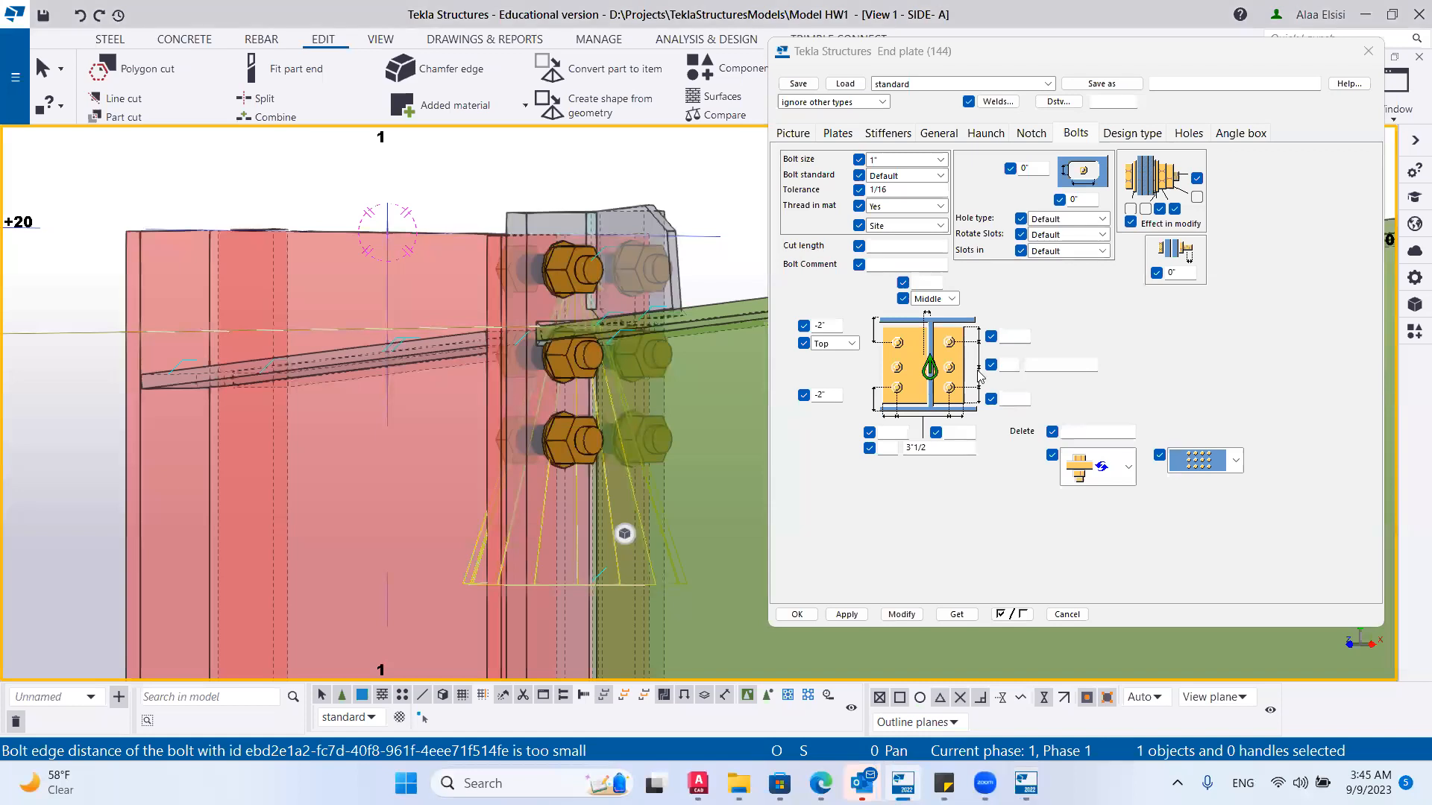
Set the vertical bolt spacing to 4", reselect the end plate connection and modify it.
{"action": "left_click", "coordinate": [1058, 363]}
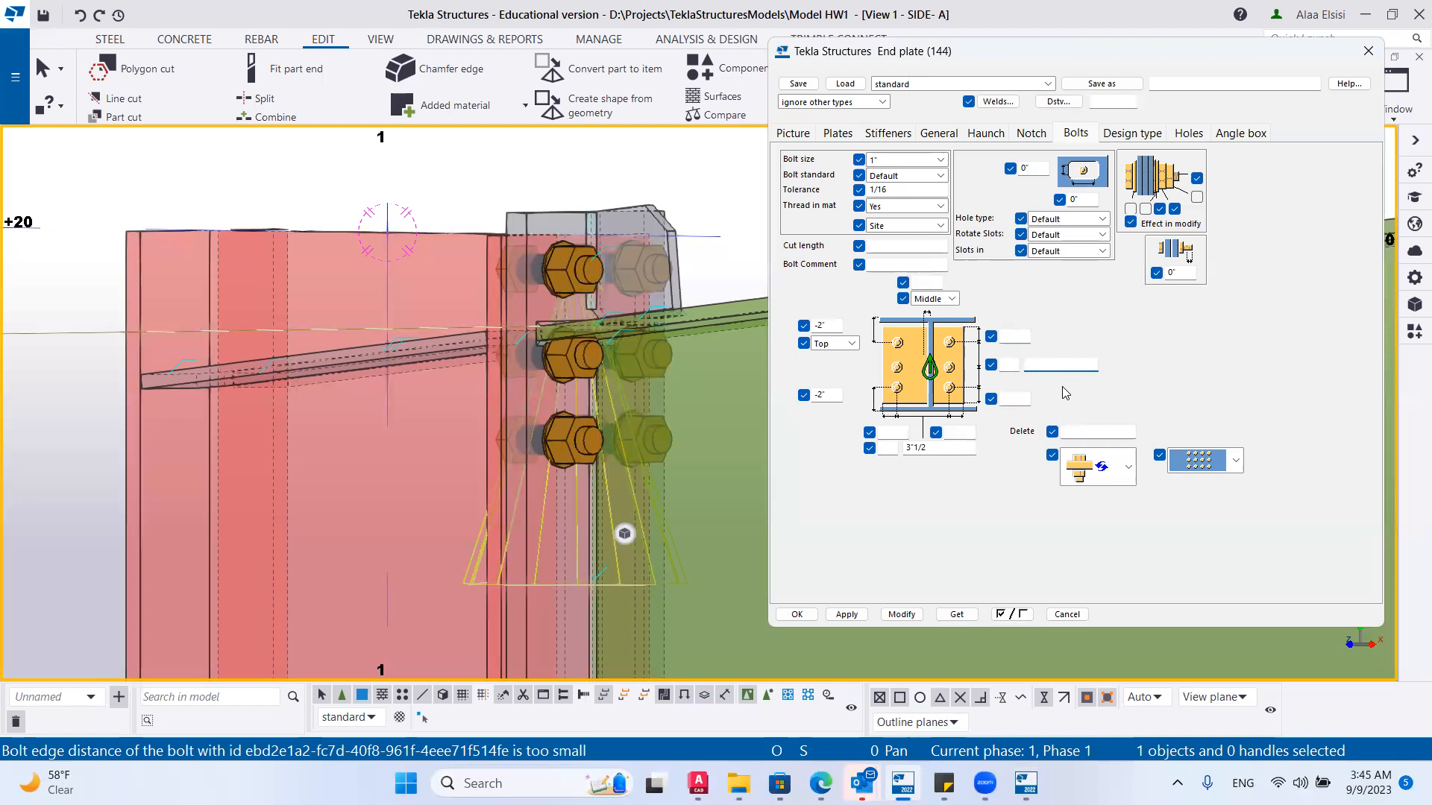
{"action": "type", "text": "4"}
{"action": "left_click", "coordinate": [904, 616]}
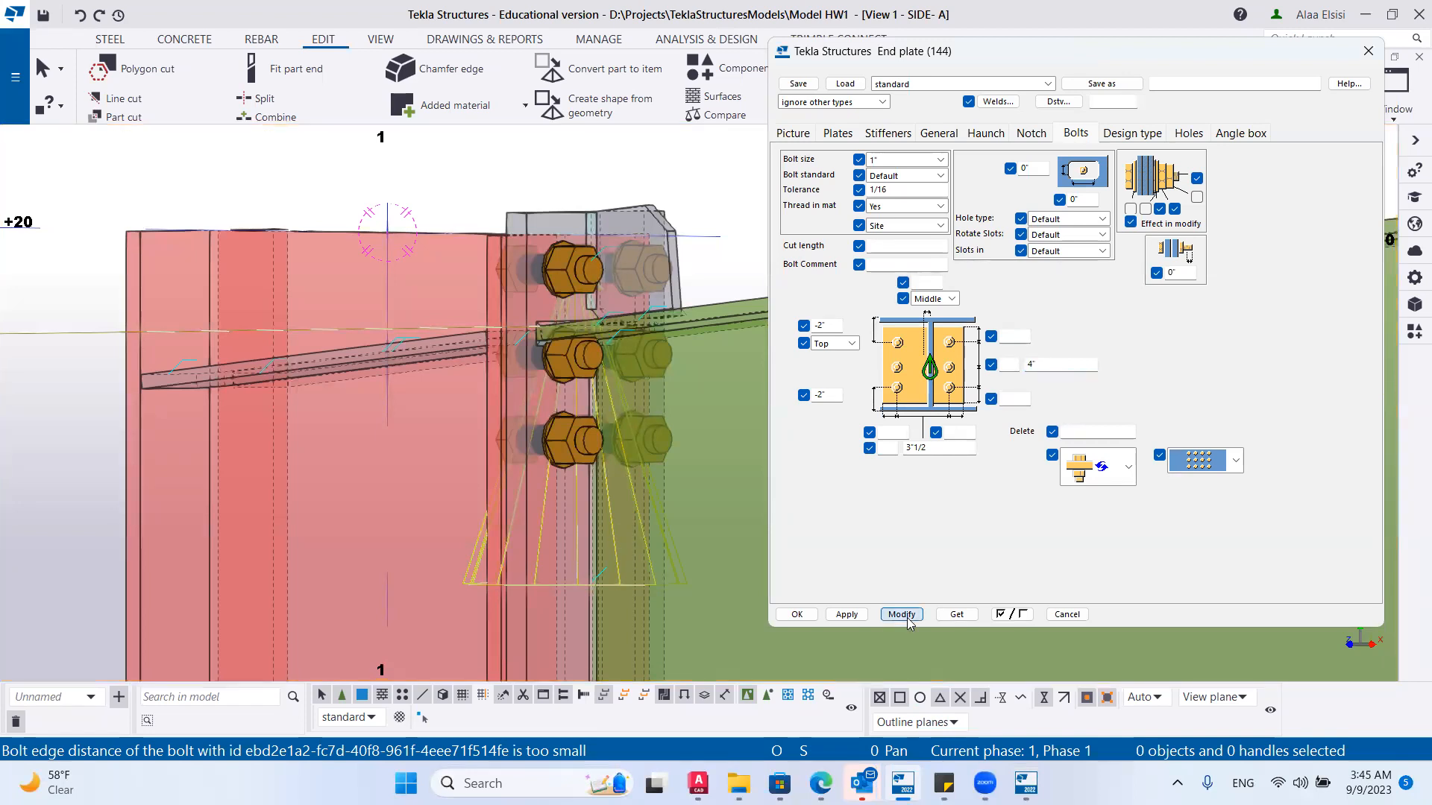
{"action": "left_click", "coordinate": [479, 586]}
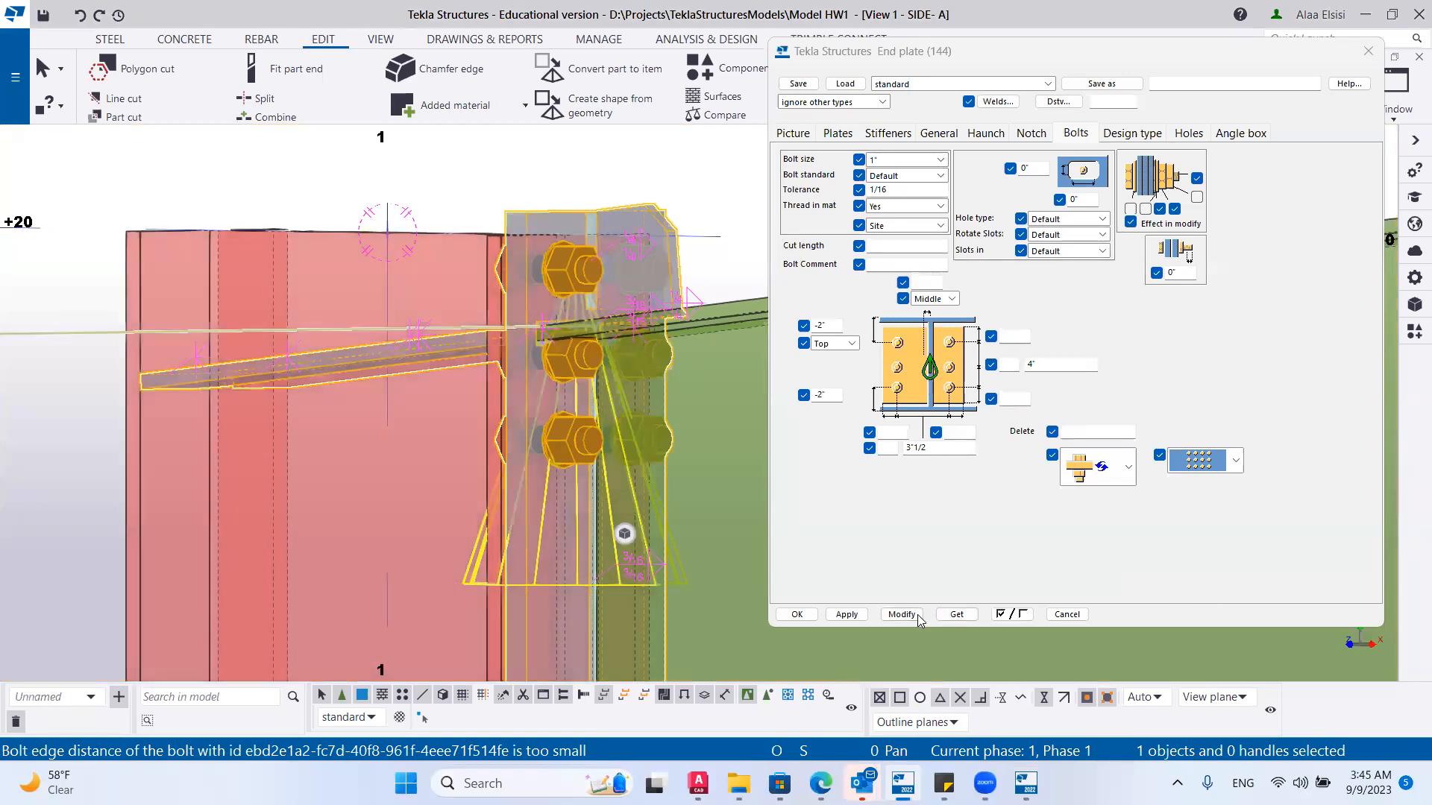
{"action": "left_click", "coordinate": [918, 617]}
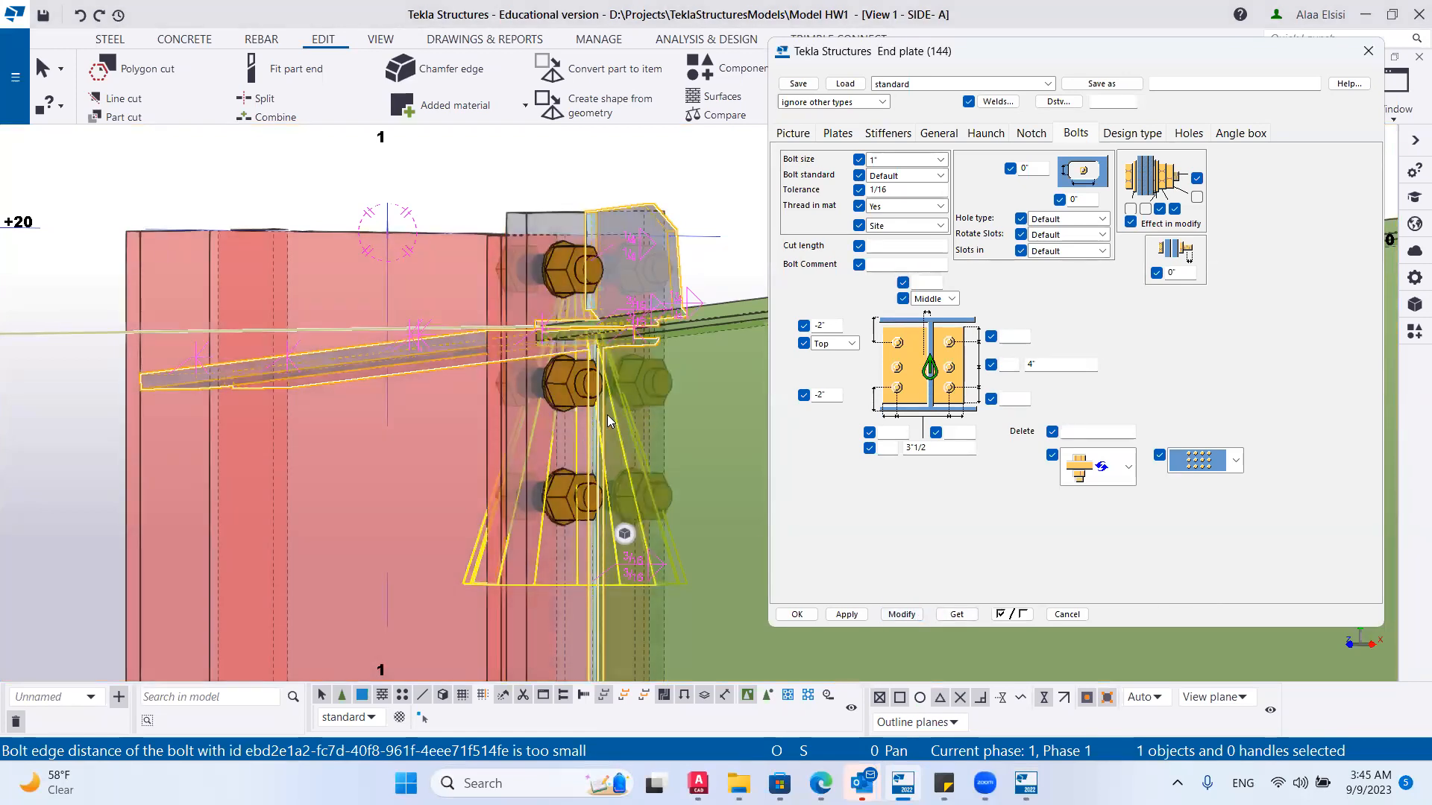
Compare the end plate's bolt rows near both beam flanges with Detail A in AutoCAD, and return to Tekla.
{"action": "scroll", "coordinate": [607, 414], "scroll_direction": "down", "scroll_amount": 5}
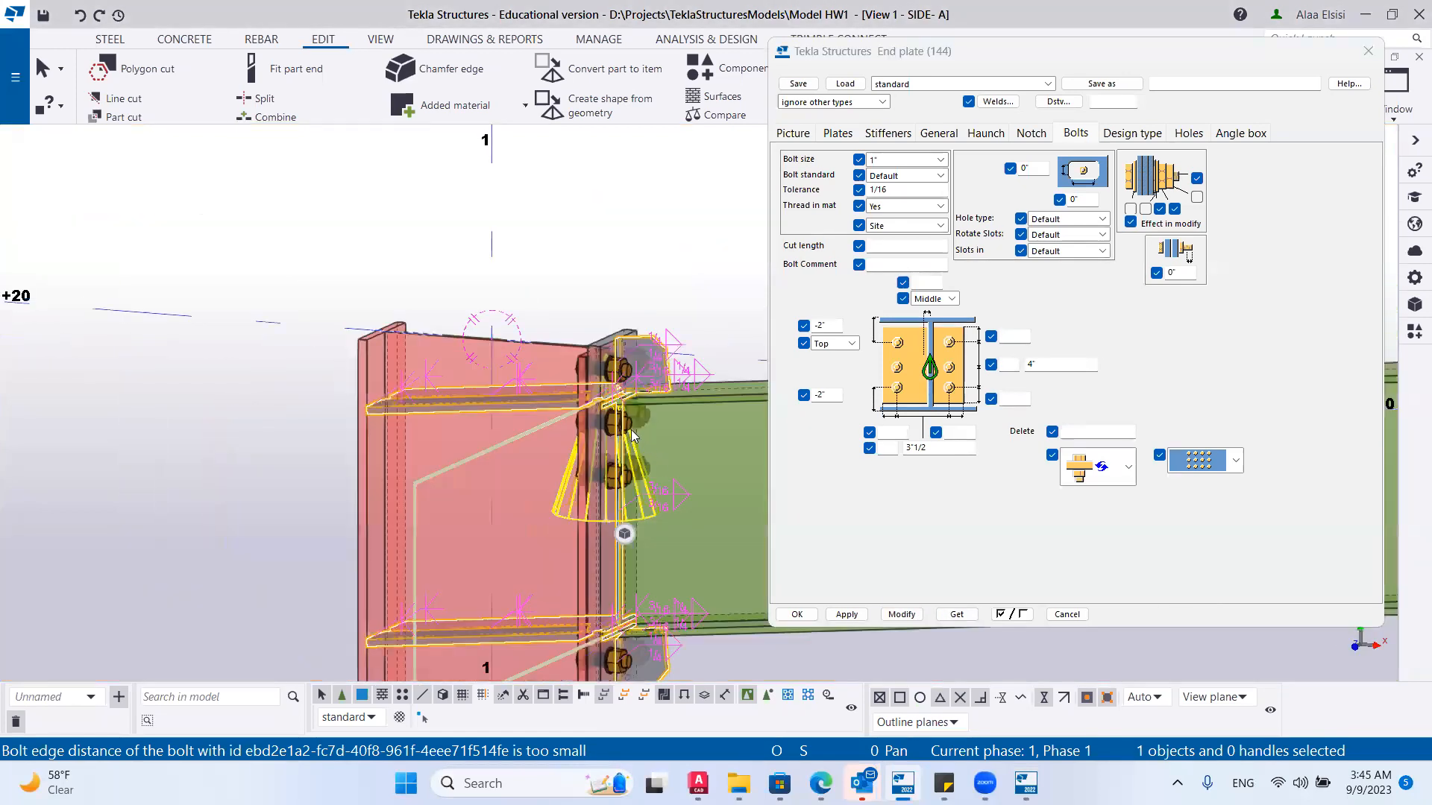
{"action": "scroll", "coordinate": [626, 422], "scroll_direction": "up", "scroll_amount": 5}
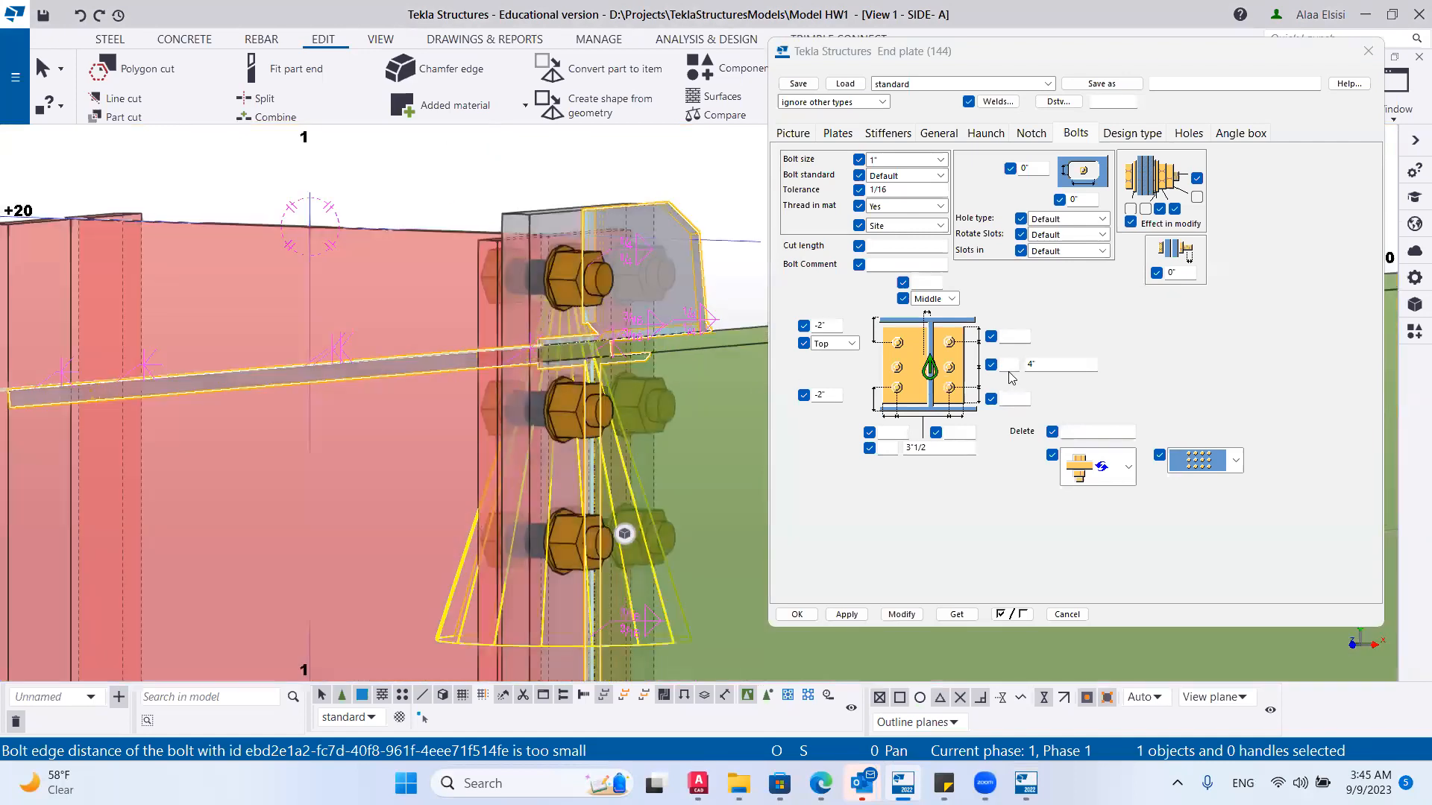
{"action": "scroll", "coordinate": [602, 489], "scroll_direction": "down", "scroll_amount": 5}
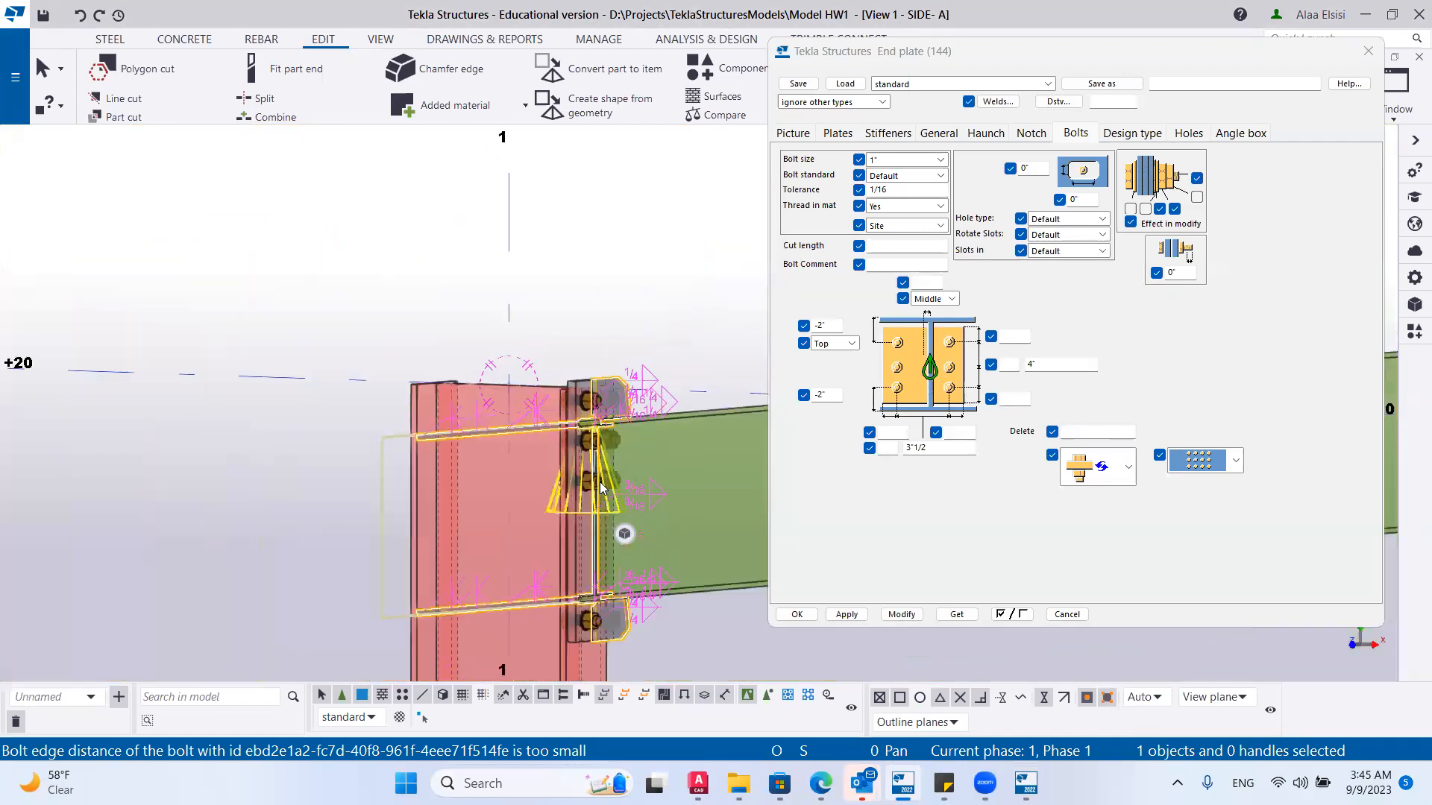
{"action": "scroll", "coordinate": [569, 562], "scroll_direction": "up", "scroll_amount": 3}
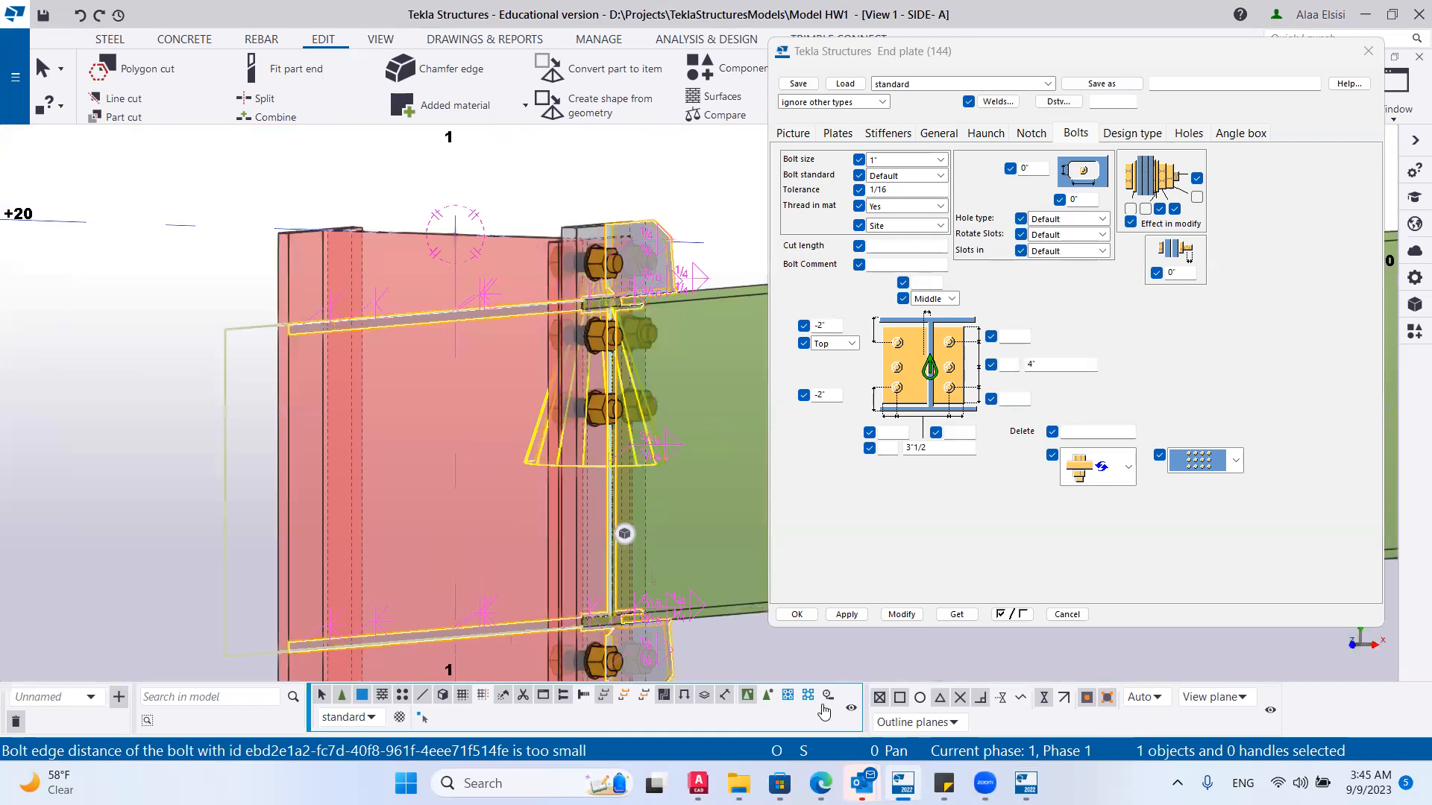
{"action": "key", "text": "alt+Tab"}
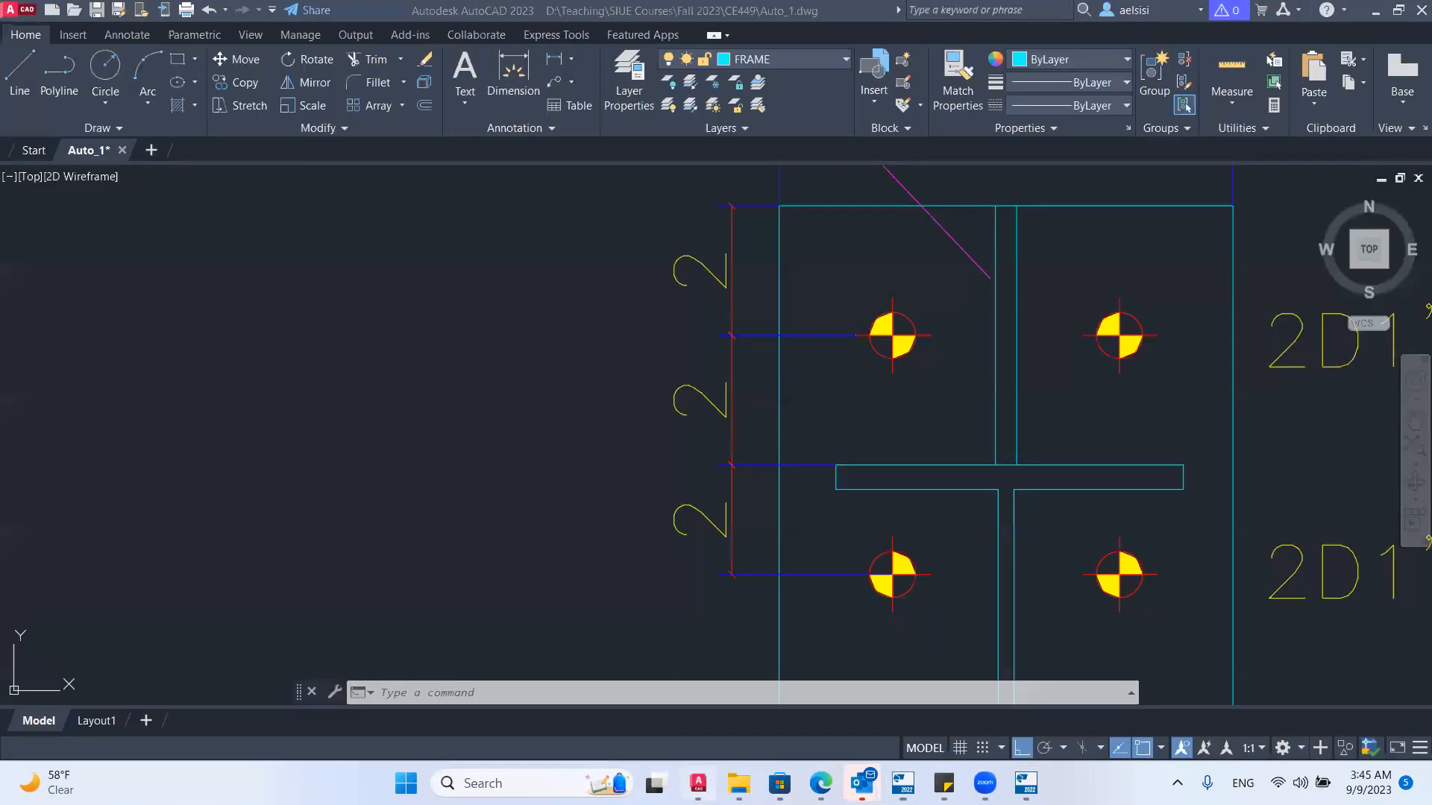
{"action": "scroll", "coordinate": [865, 616], "scroll_direction": "down", "scroll_amount": 5}
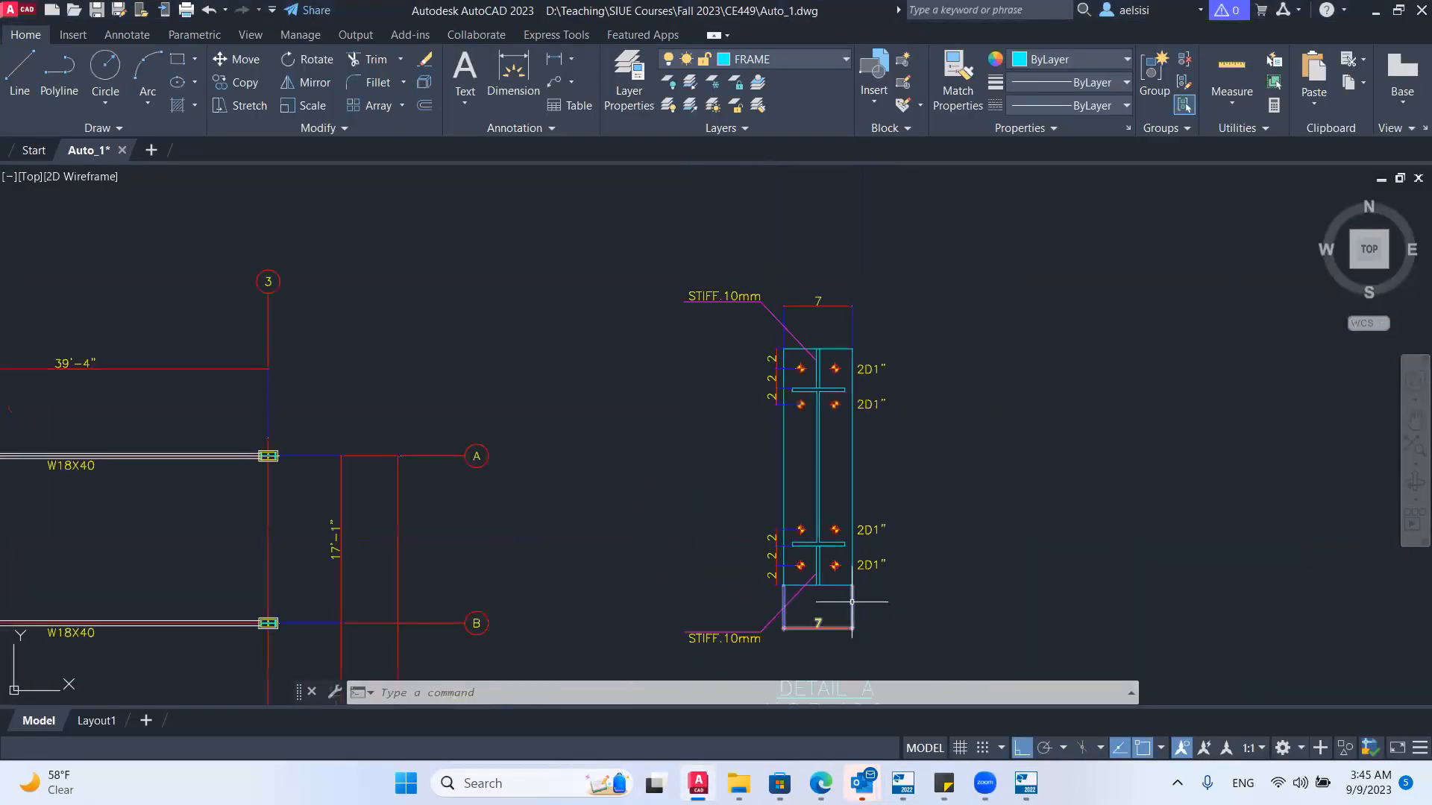
{"action": "scroll", "coordinate": [815, 511], "scroll_direction": "up", "scroll_amount": 5}
{"action": "scroll", "coordinate": [801, 510], "scroll_direction": "down", "scroll_amount": 2}
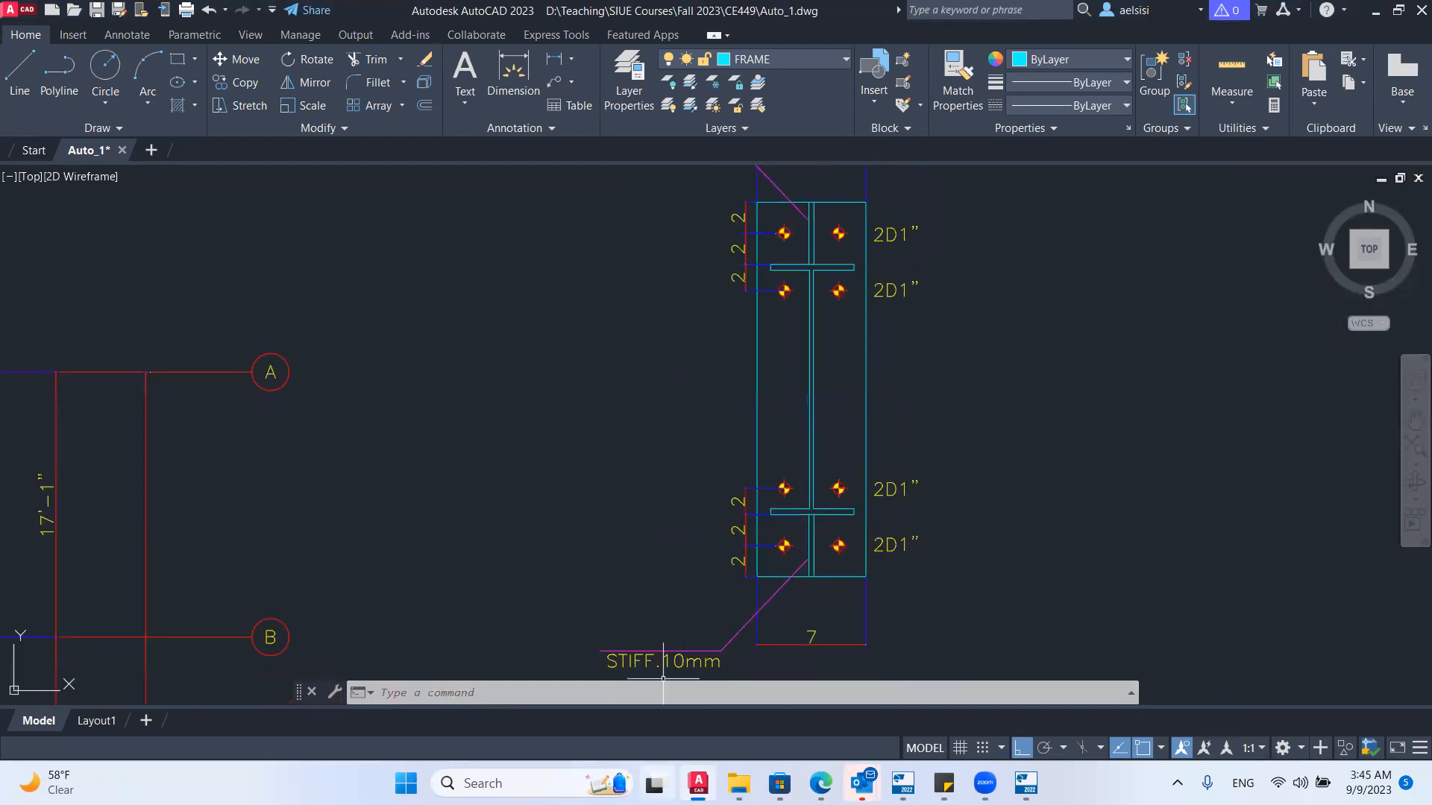
{"action": "left_click", "coordinate": [701, 777]}
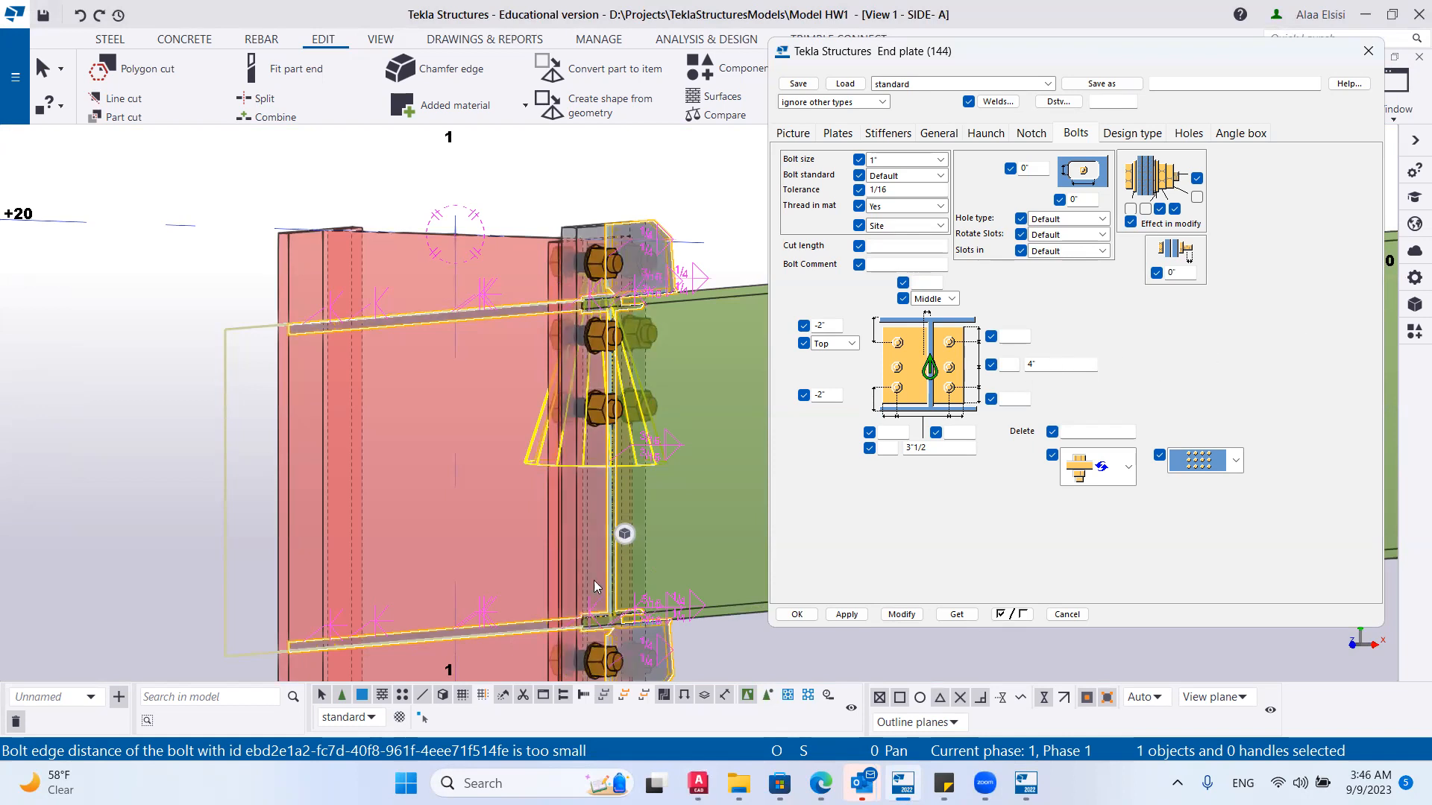
Examine the beam-to-column joint at grid 1 in the flat side elevation, checking the bolt rows against the flanges.
{"action": "scroll", "coordinate": [681, 464], "scroll_direction": "down", "scroll_amount": 3}
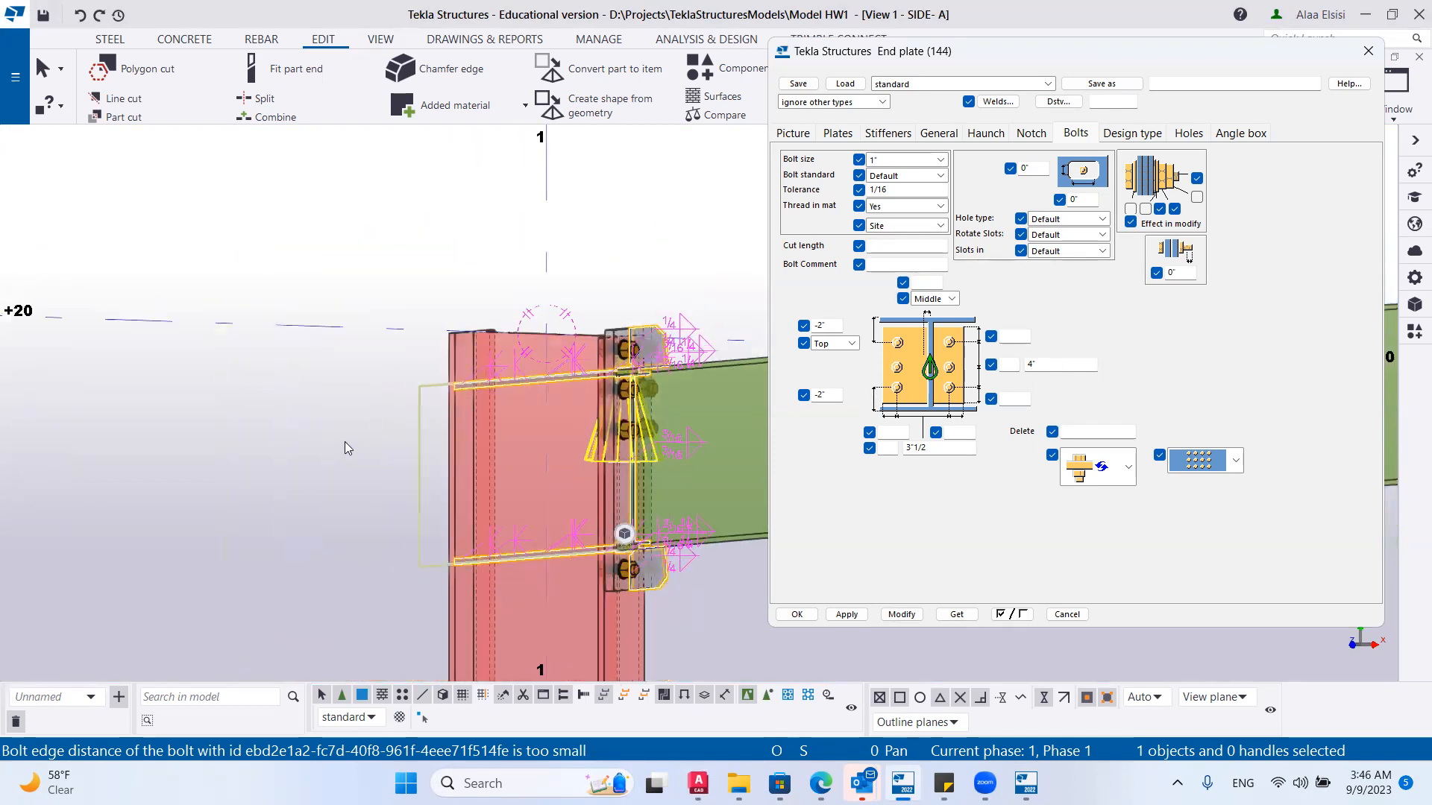
{"action": "scroll", "coordinate": [346, 441], "scroll_direction": "down", "scroll_amount": 5}
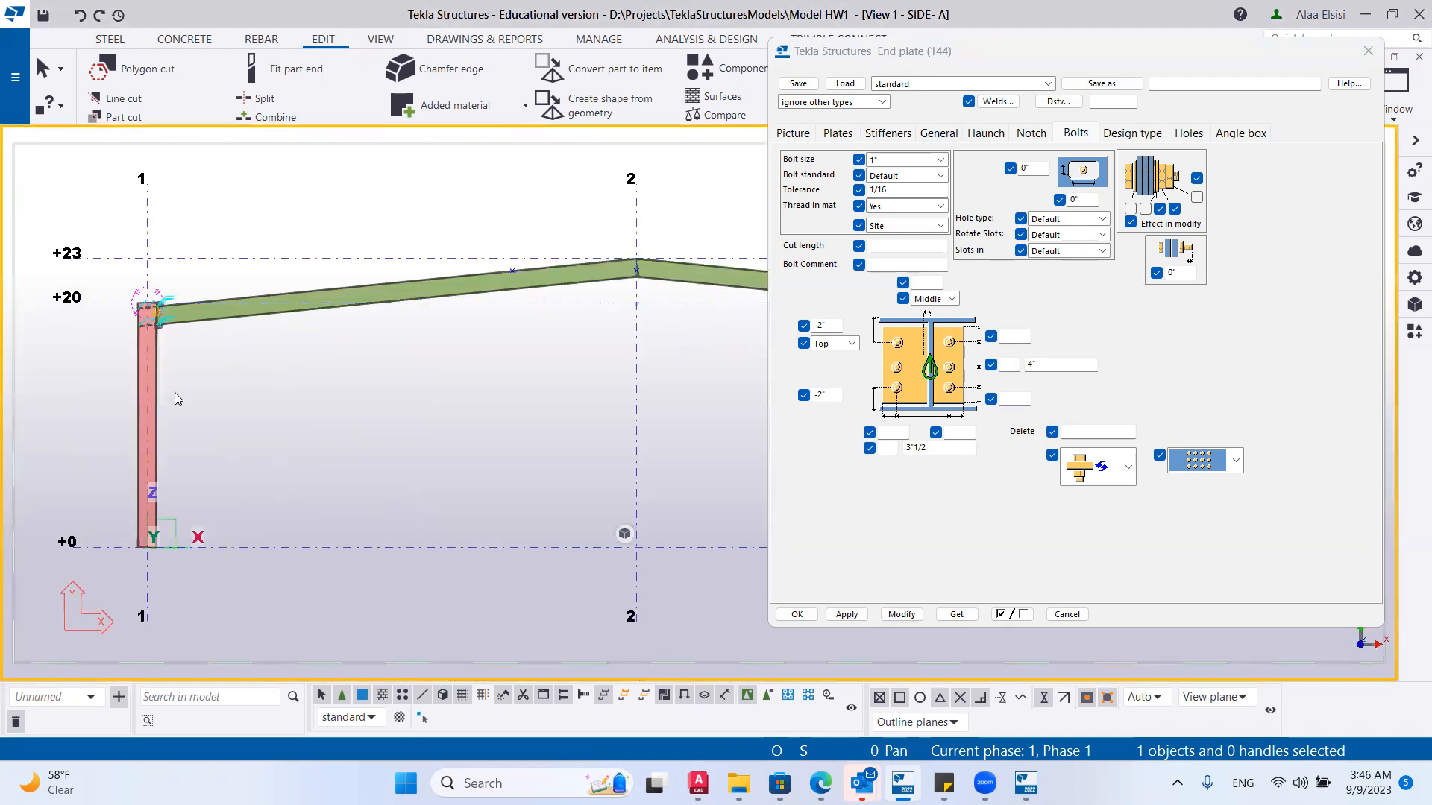
{"action": "scroll", "coordinate": [131, 324], "scroll_direction": "up", "scroll_amount": 4}
{"action": "middle_click_drag", "start_coordinate": [184, 363], "coordinate": [460, 557]}
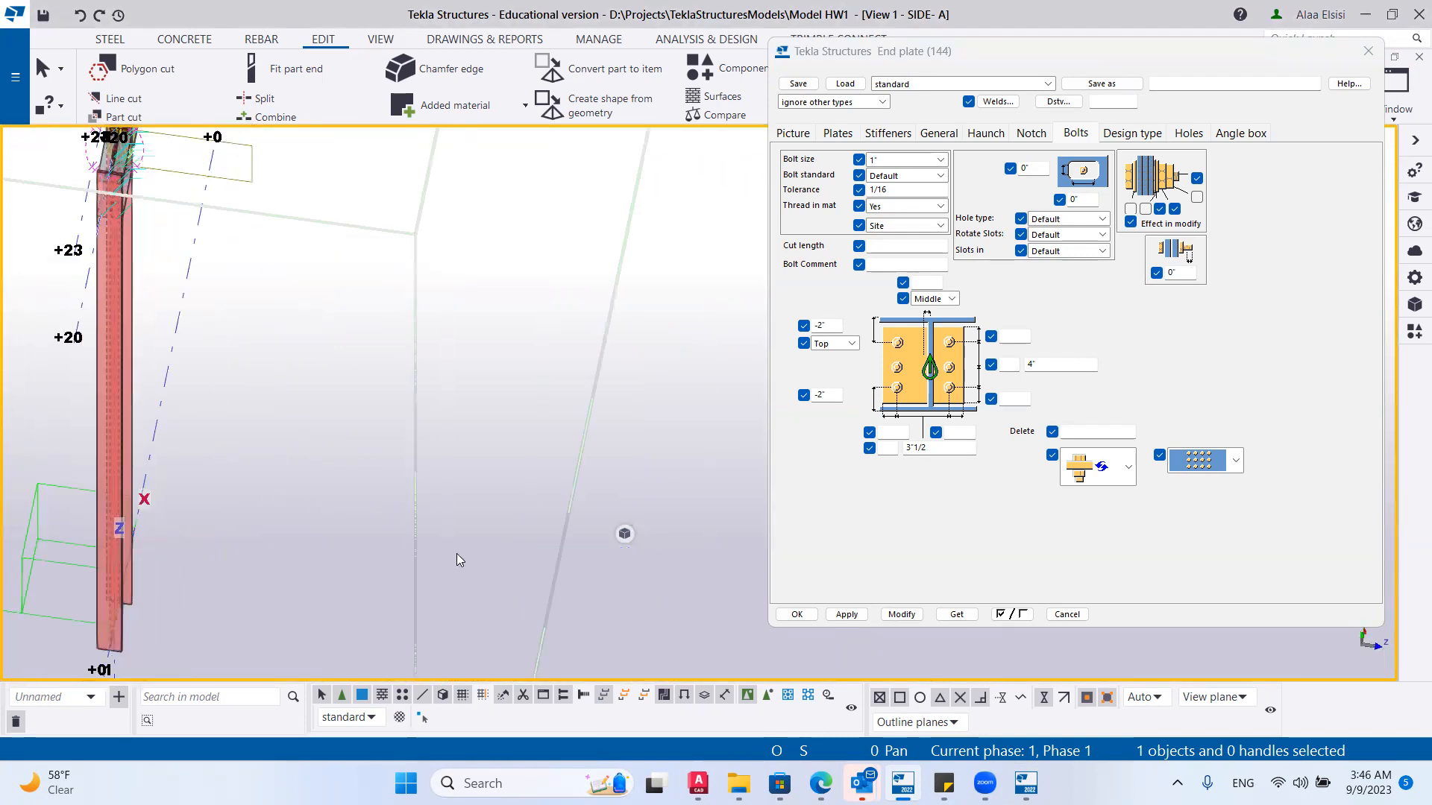
{"action": "key", "text": "ctrl+p"}
{"action": "scroll", "coordinate": [144, 311], "scroll_direction": "up", "scroll_amount": 6}
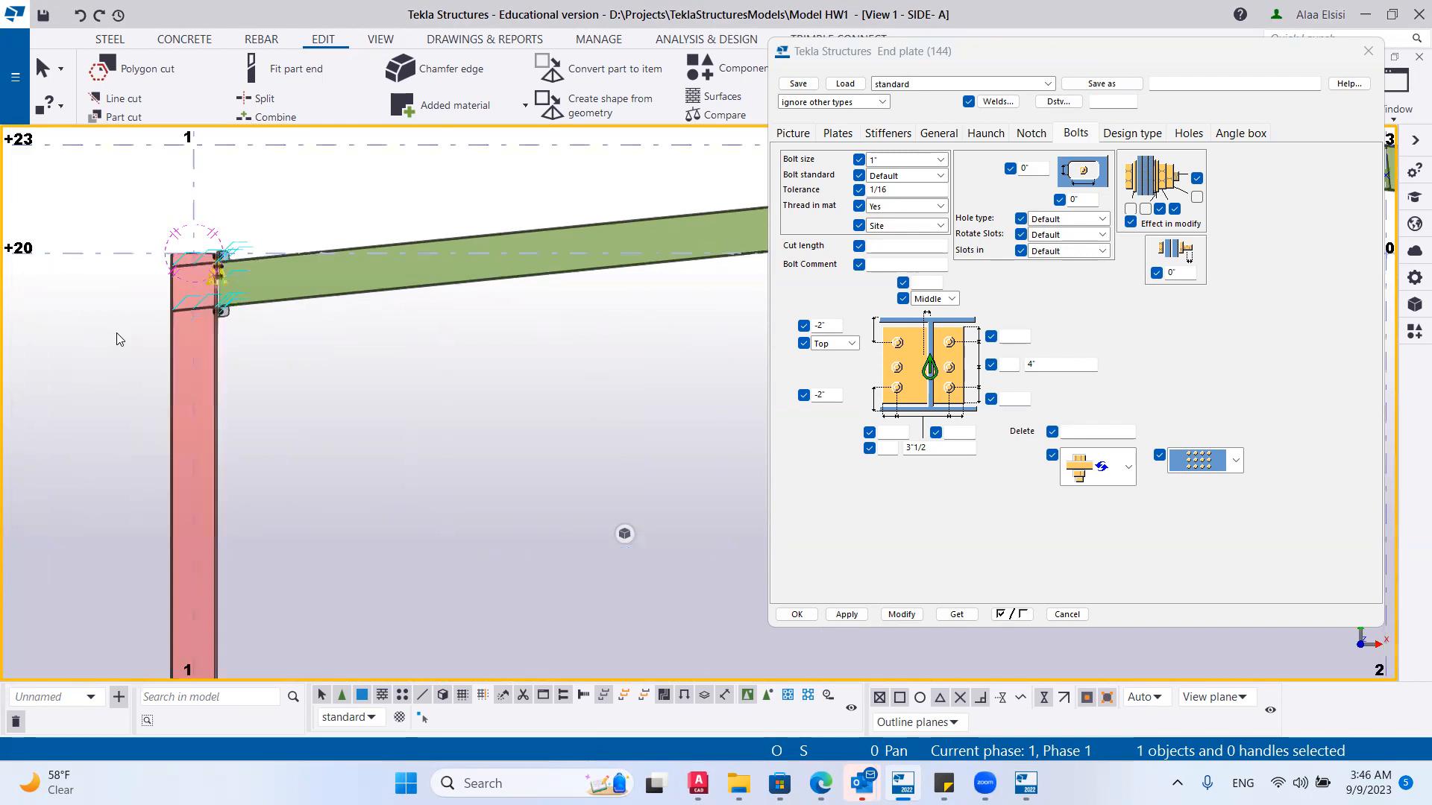
{"action": "scroll", "coordinate": [748, 308], "scroll_direction": "down", "scroll_amount": 2}
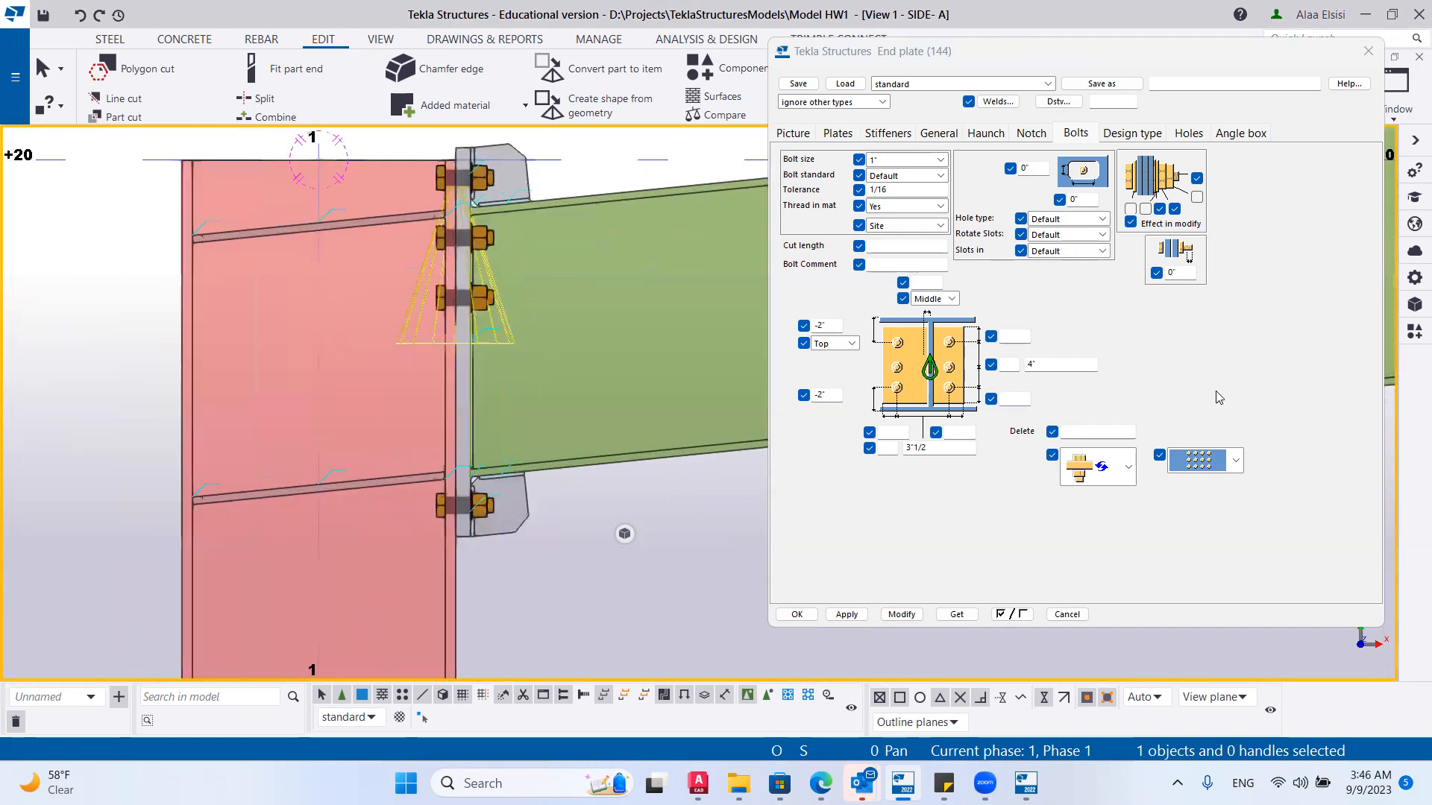
Set the vertical bolt spacing to 4" 6" and modify the end plate connection.
{"action": "scroll", "coordinate": [474, 211], "scroll_direction": "up", "scroll_amount": 1}
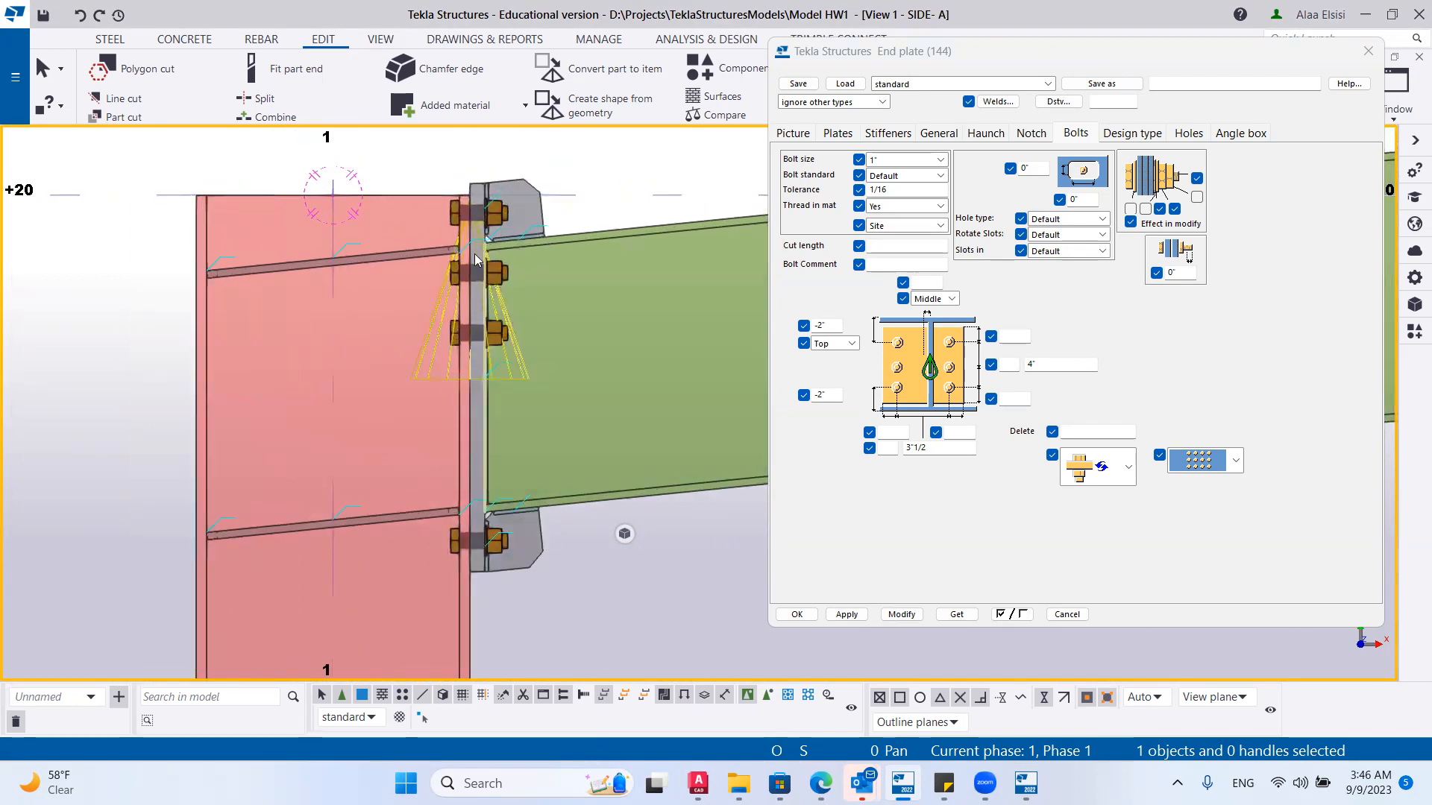
{"action": "scroll", "coordinate": [498, 234], "scroll_direction": "up", "scroll_amount": 2}
{"action": "scroll", "coordinate": [521, 283], "scroll_direction": "down", "scroll_amount": 2}
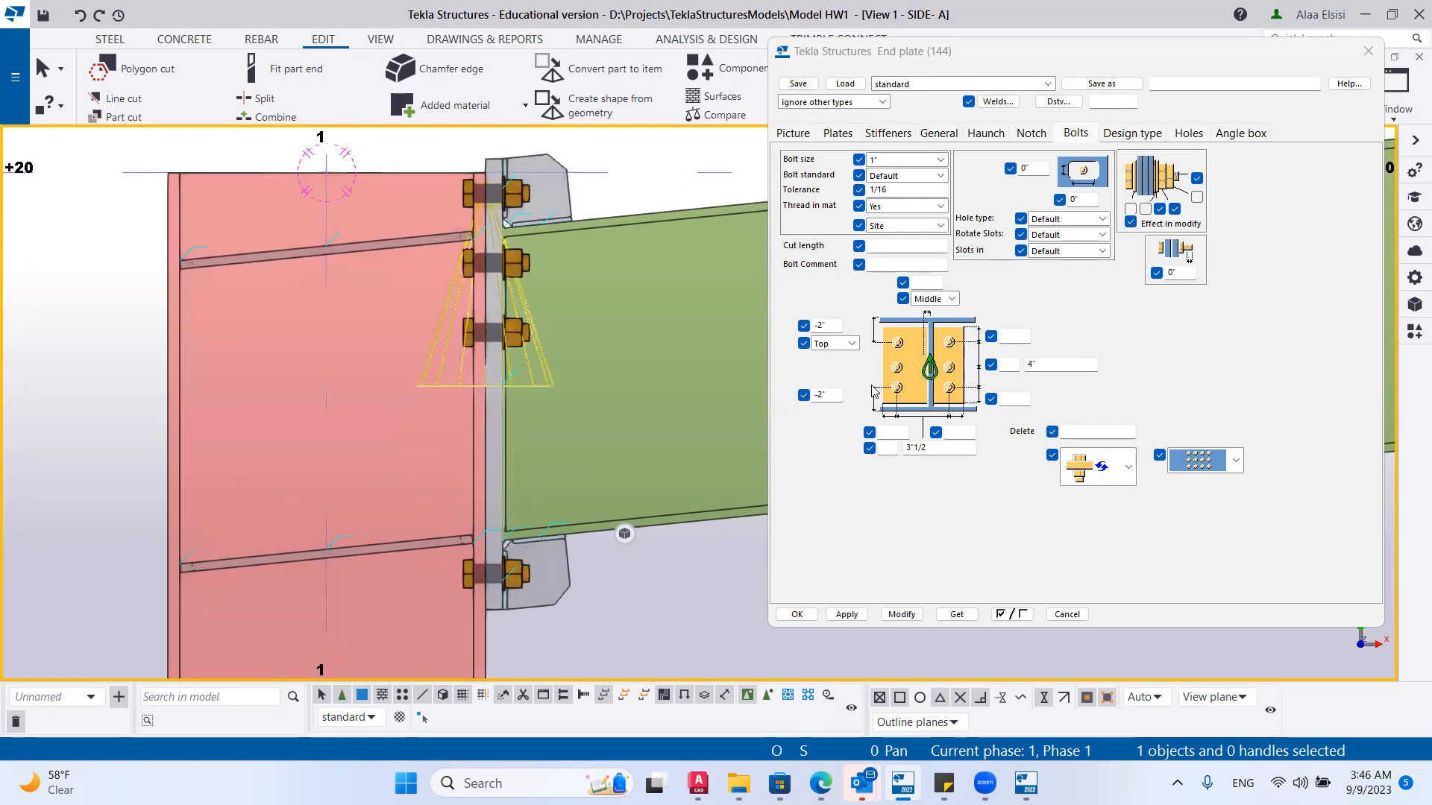
{"action": "left_click", "coordinate": [1052, 366]}
{"action": "left_click", "coordinate": [1074, 366]}
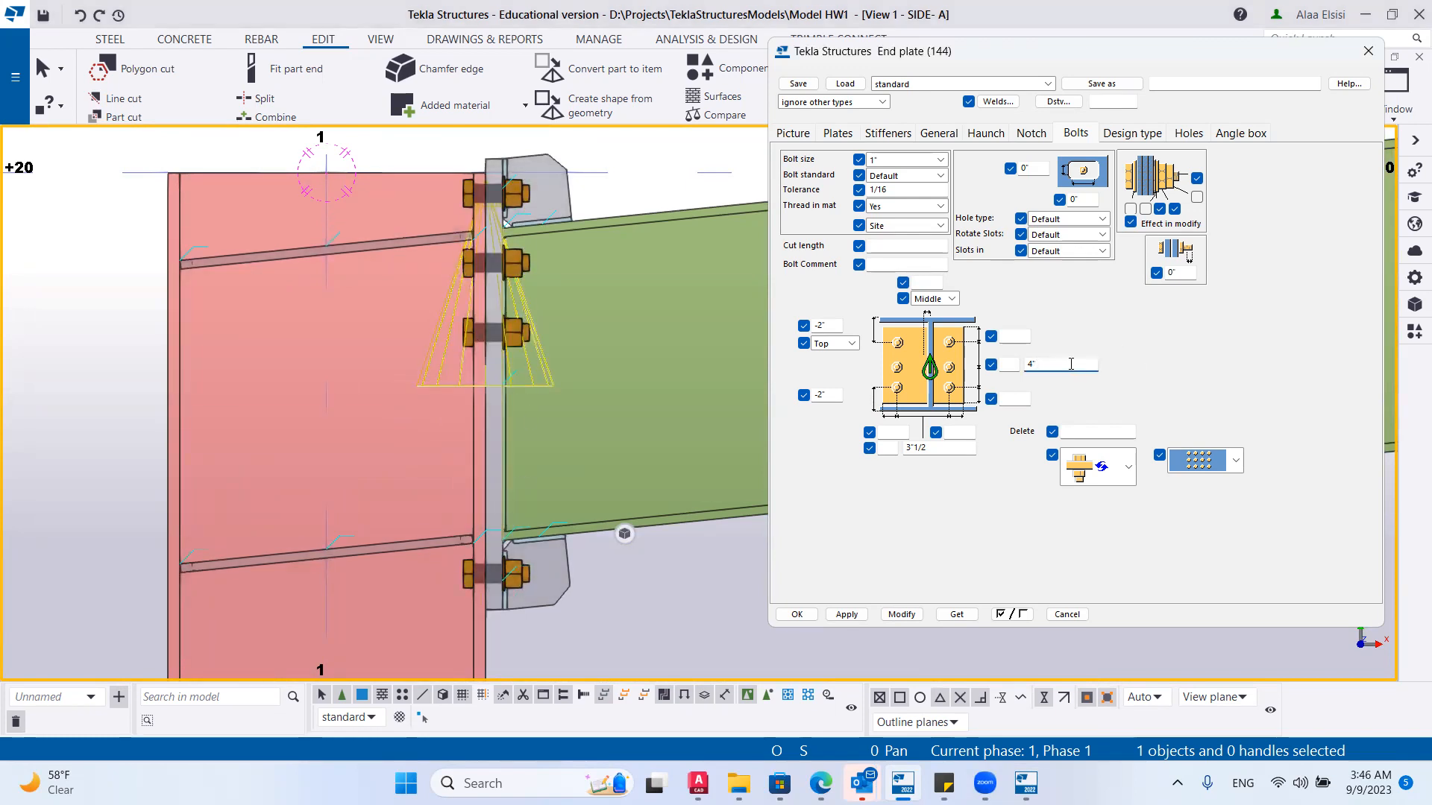
{"action": "type", "text": "6"}
{"action": "left_click", "coordinate": [902, 614]}
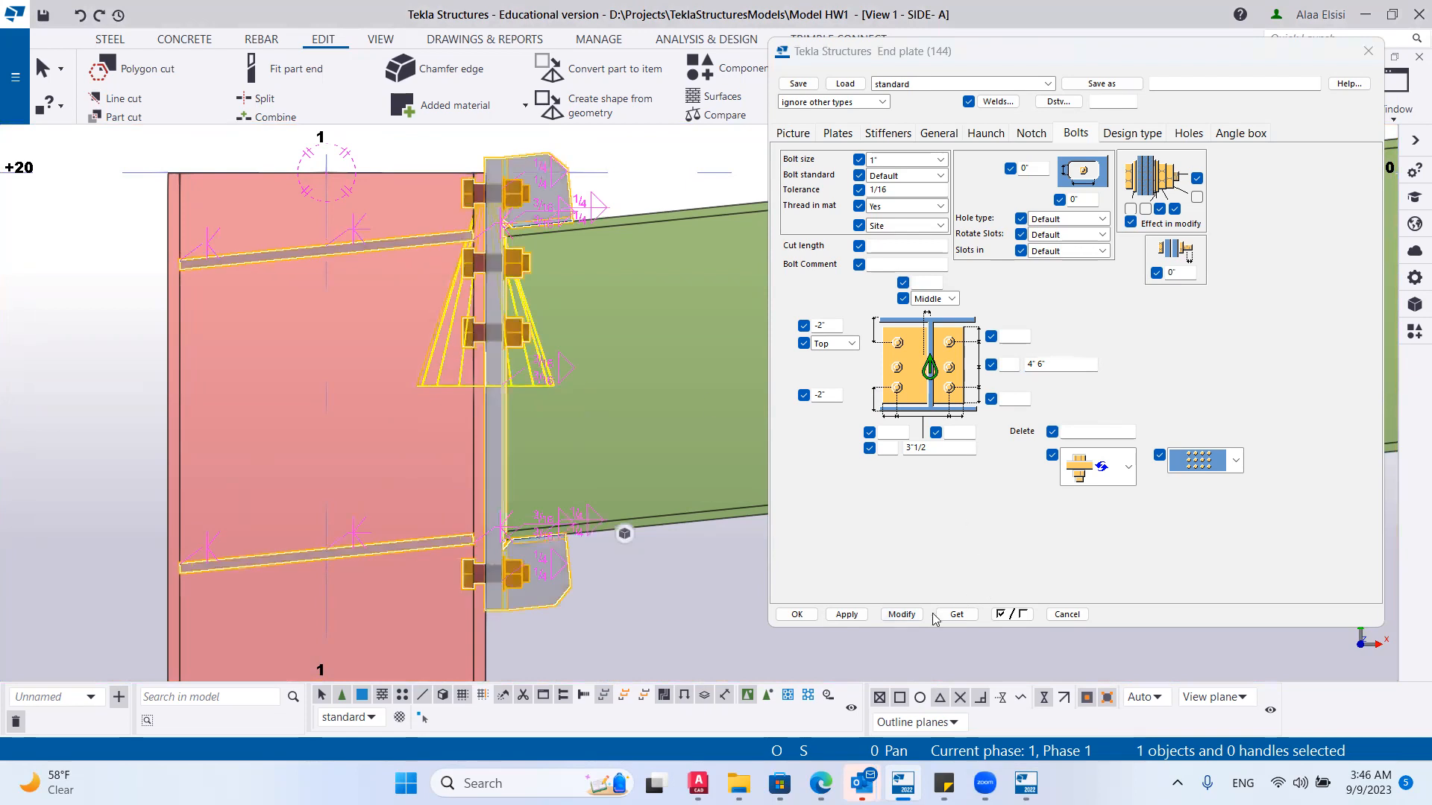
{"action": "left_click", "coordinate": [891, 616]}
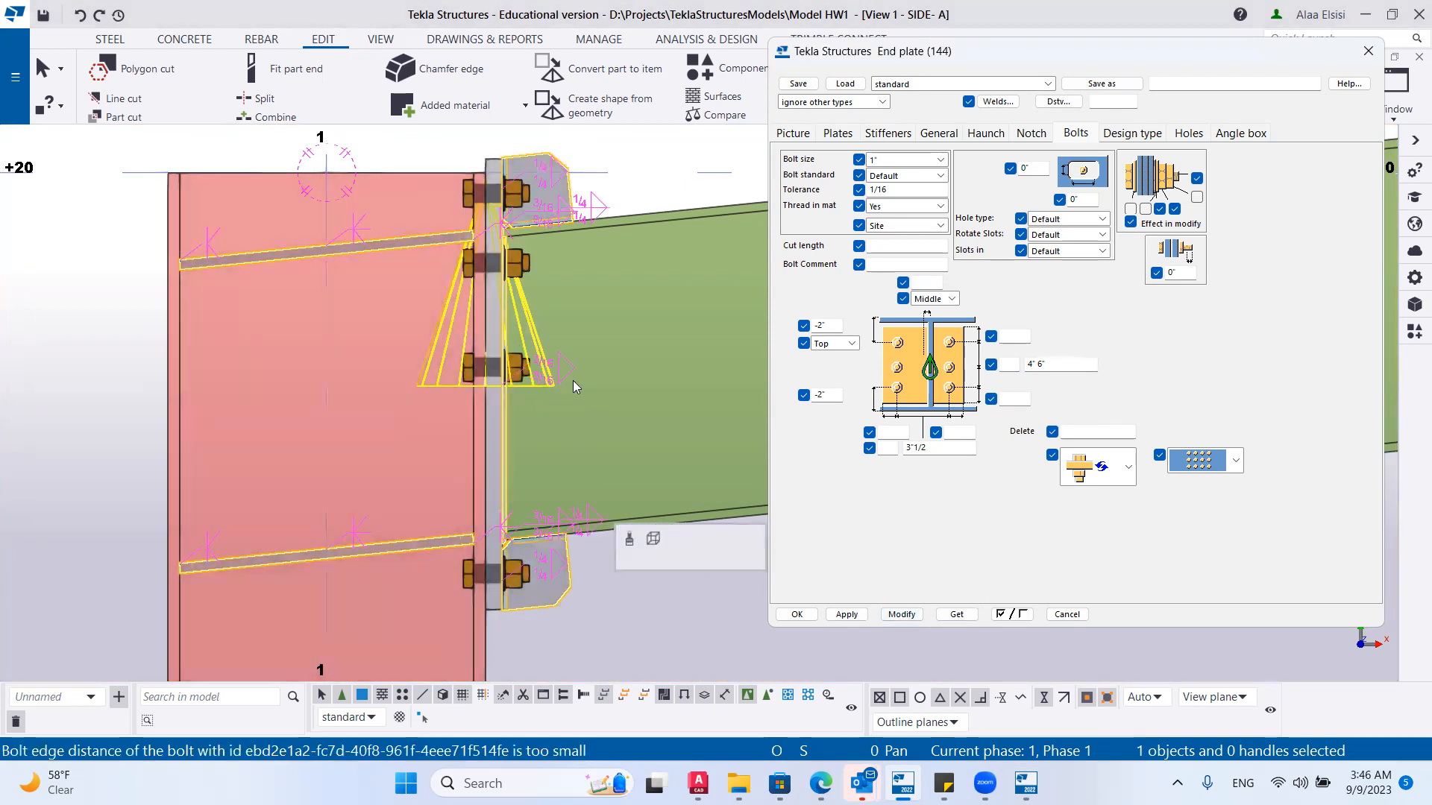
{"action": "scroll", "coordinate": [511, 563], "scroll_direction": "up", "scroll_amount": 1}
{"action": "scroll", "coordinate": [616, 570], "scroll_direction": "down", "scroll_amount": 1}
Measure the vertical distance between the second bolt row from the top and the lowest bolt row in the side elevation.
{"action": "left_click_drag", "start_coordinate": [914, 65], "coordinate": [1111, 163]}
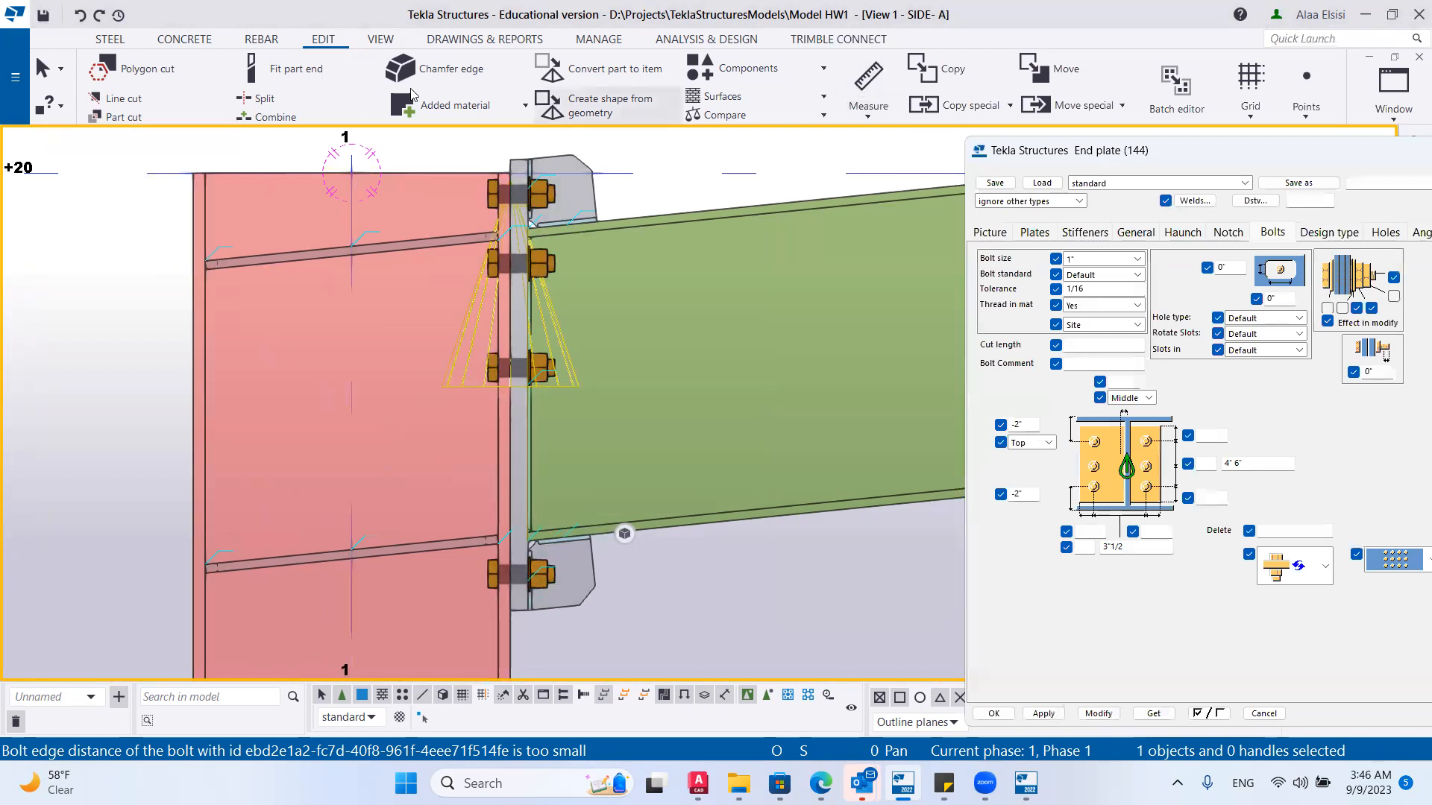
{"action": "left_click", "coordinate": [334, 41]}
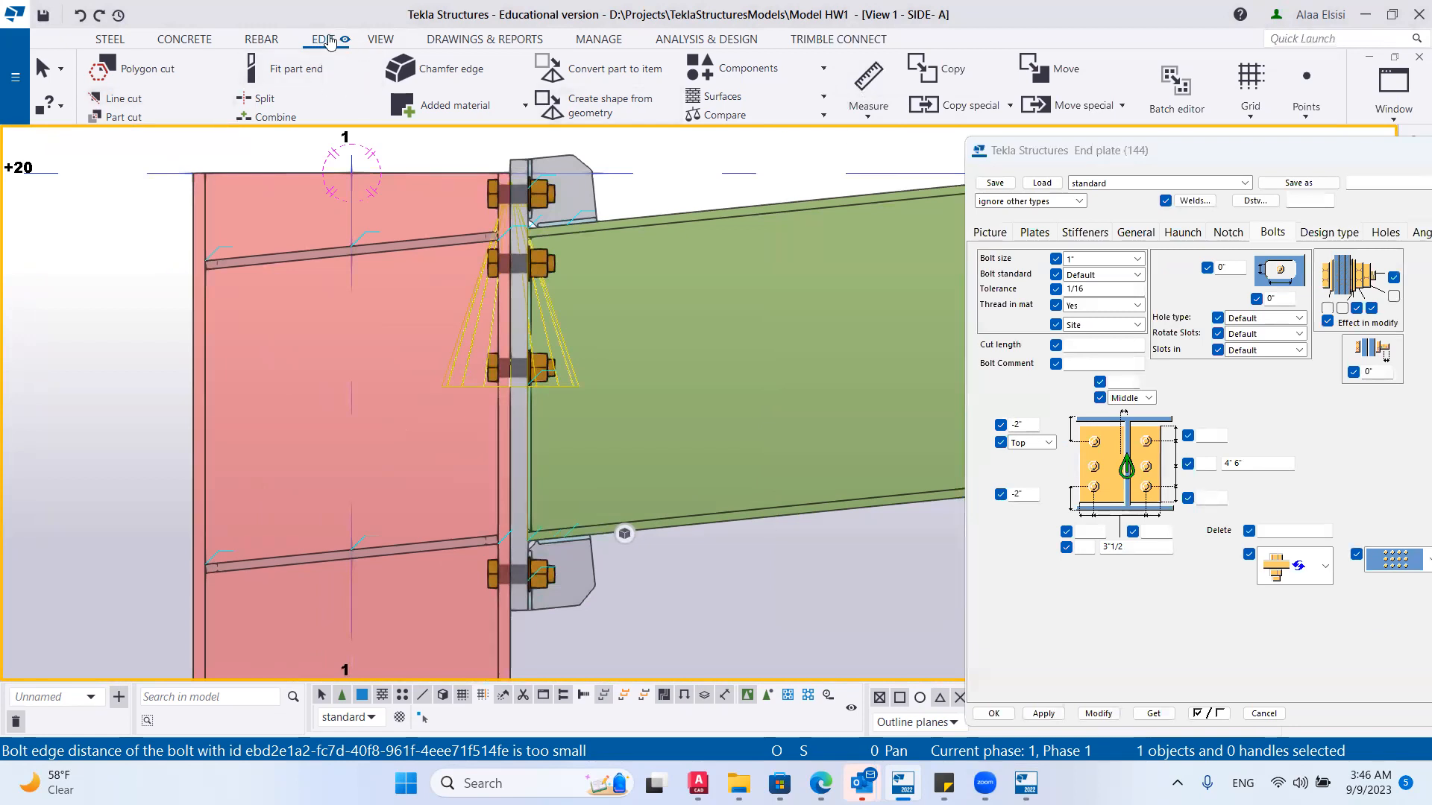
{"action": "left_click", "coordinate": [868, 109]}
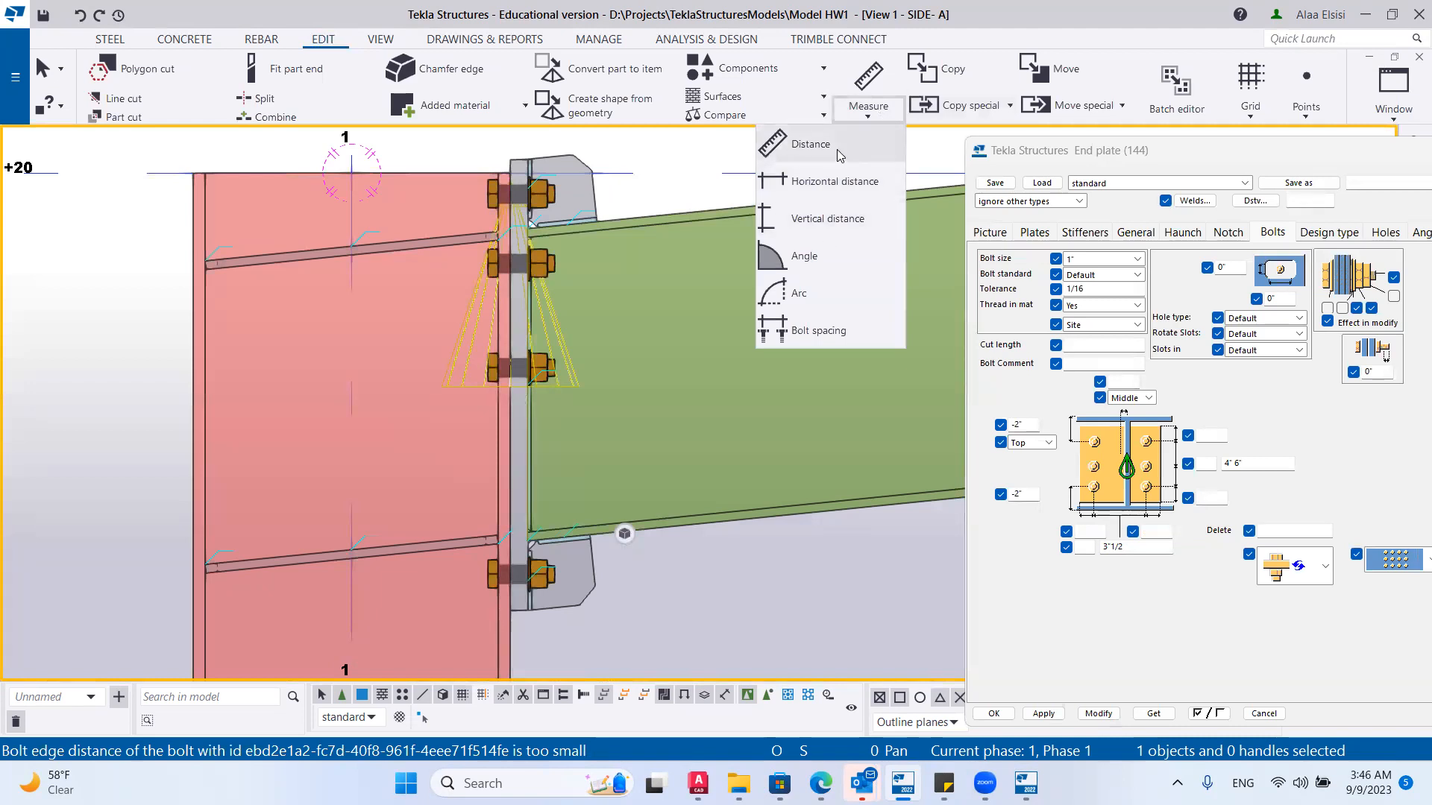
{"action": "left_click", "coordinate": [838, 155]}
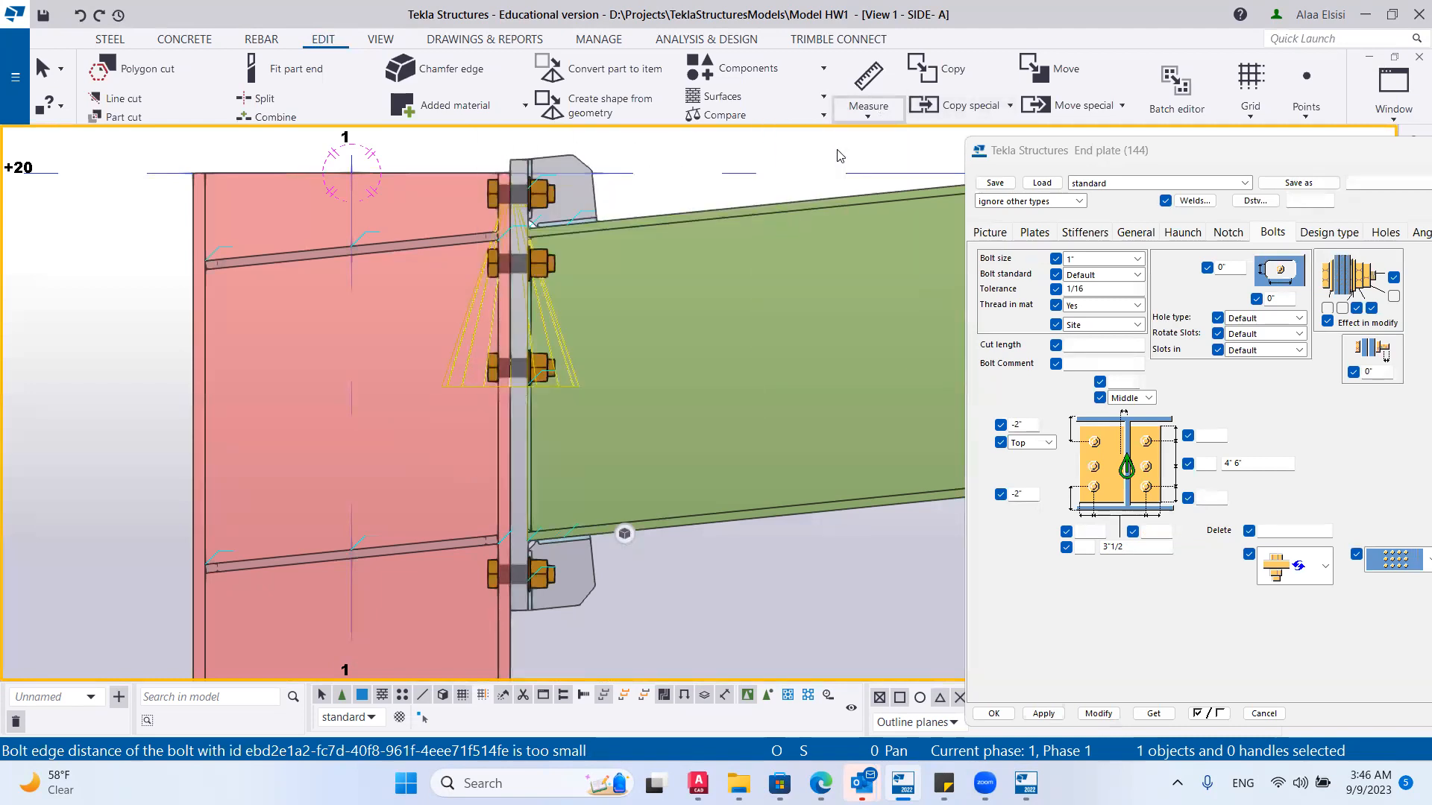
{"action": "left_click", "coordinate": [867, 116]}
{"action": "left_click", "coordinate": [791, 217]}
{"action": "scroll", "coordinate": [540, 194], "scroll_direction": "up", "scroll_amount": 2}
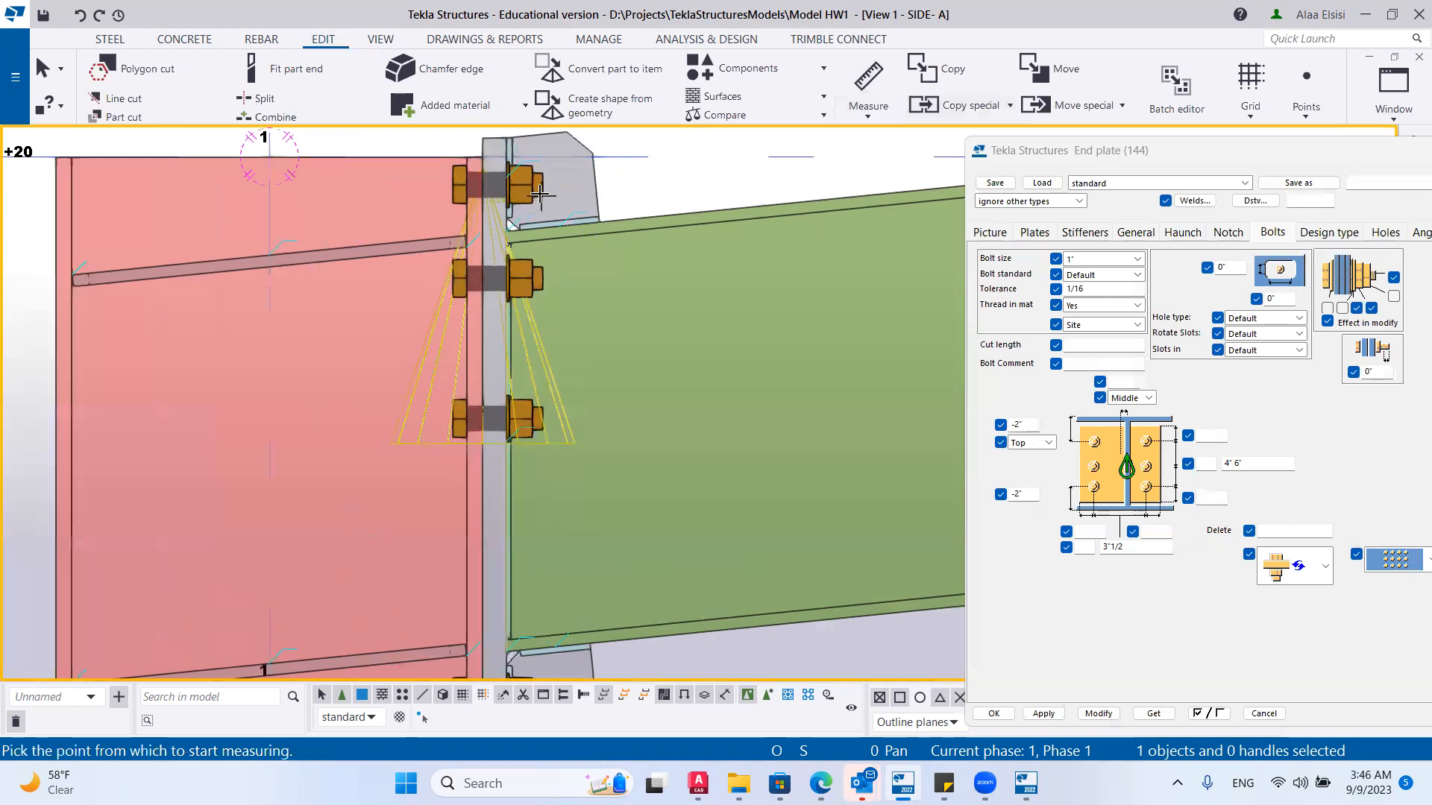
{"action": "scroll", "coordinate": [544, 282], "scroll_direction": "up", "scroll_amount": 1}
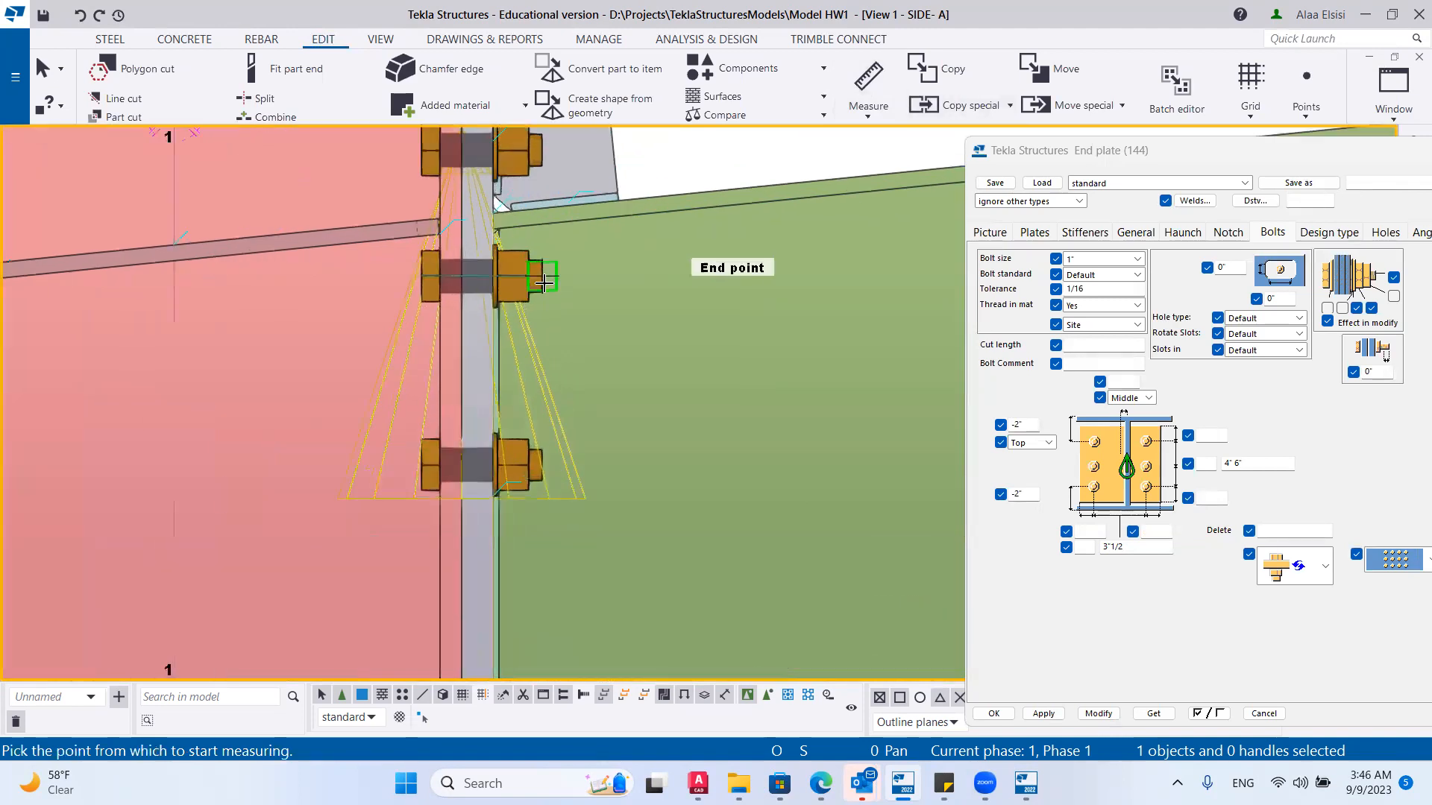
{"action": "left_click", "coordinate": [543, 283]}
{"action": "scroll", "coordinate": [565, 214], "scroll_direction": "down", "scroll_amount": 4}
{"action": "scroll", "coordinate": [575, 647], "scroll_direction": "up", "scroll_amount": 3}
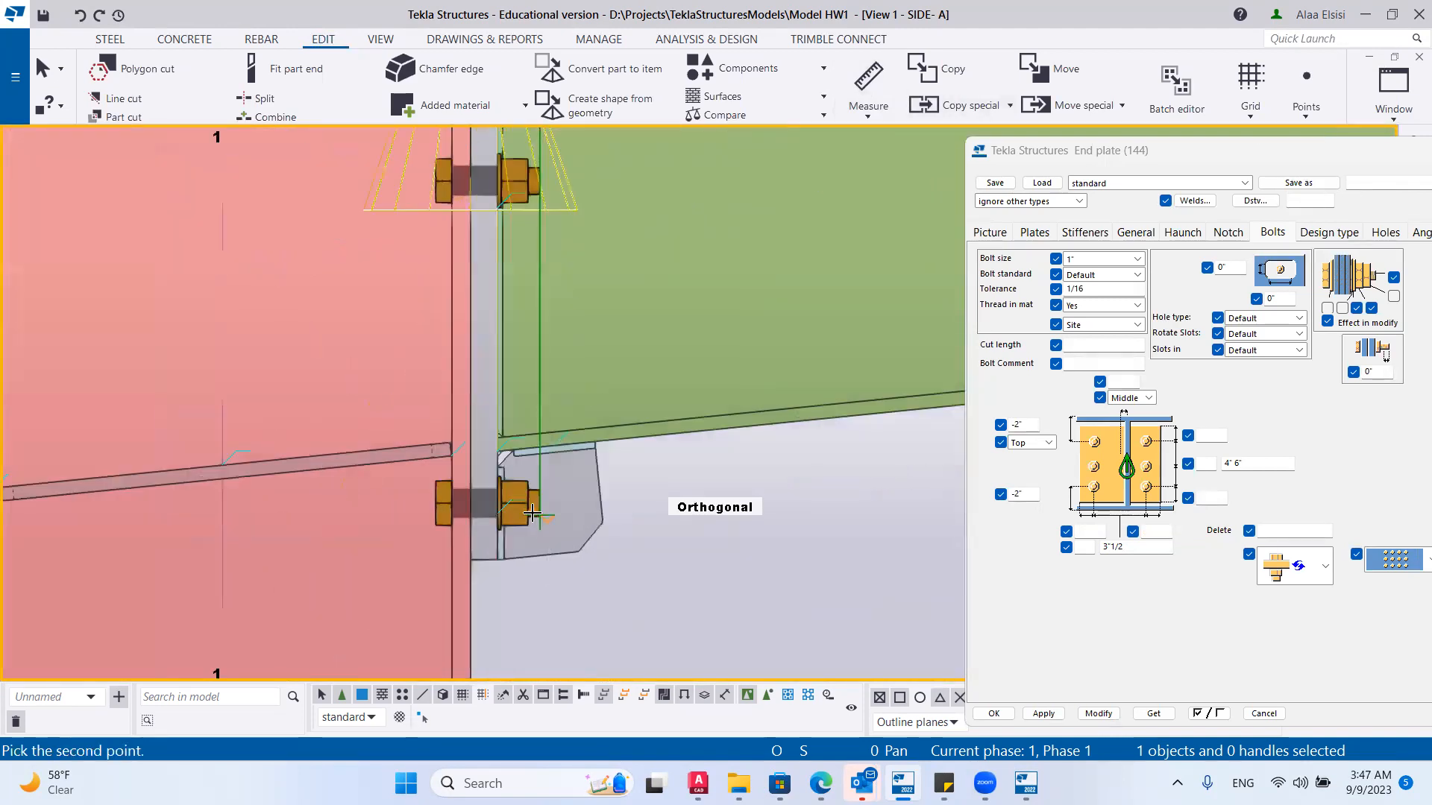
{"action": "left_click", "coordinate": [543, 503]}
{"action": "scroll", "coordinate": [745, 466], "scroll_direction": "down", "scroll_amount": 1}
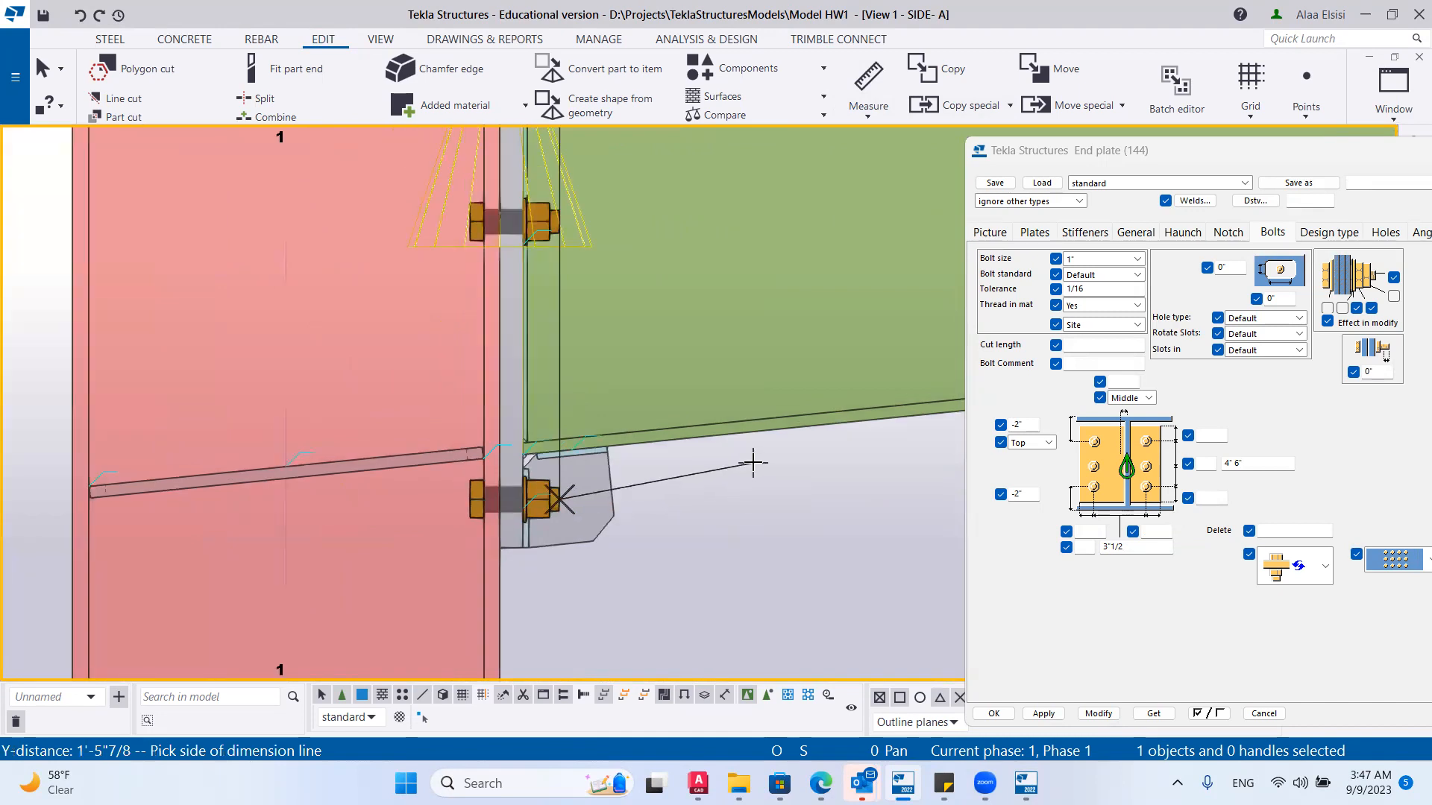
{"action": "scroll", "coordinate": [552, 462], "scroll_direction": "down", "scroll_amount": 1}
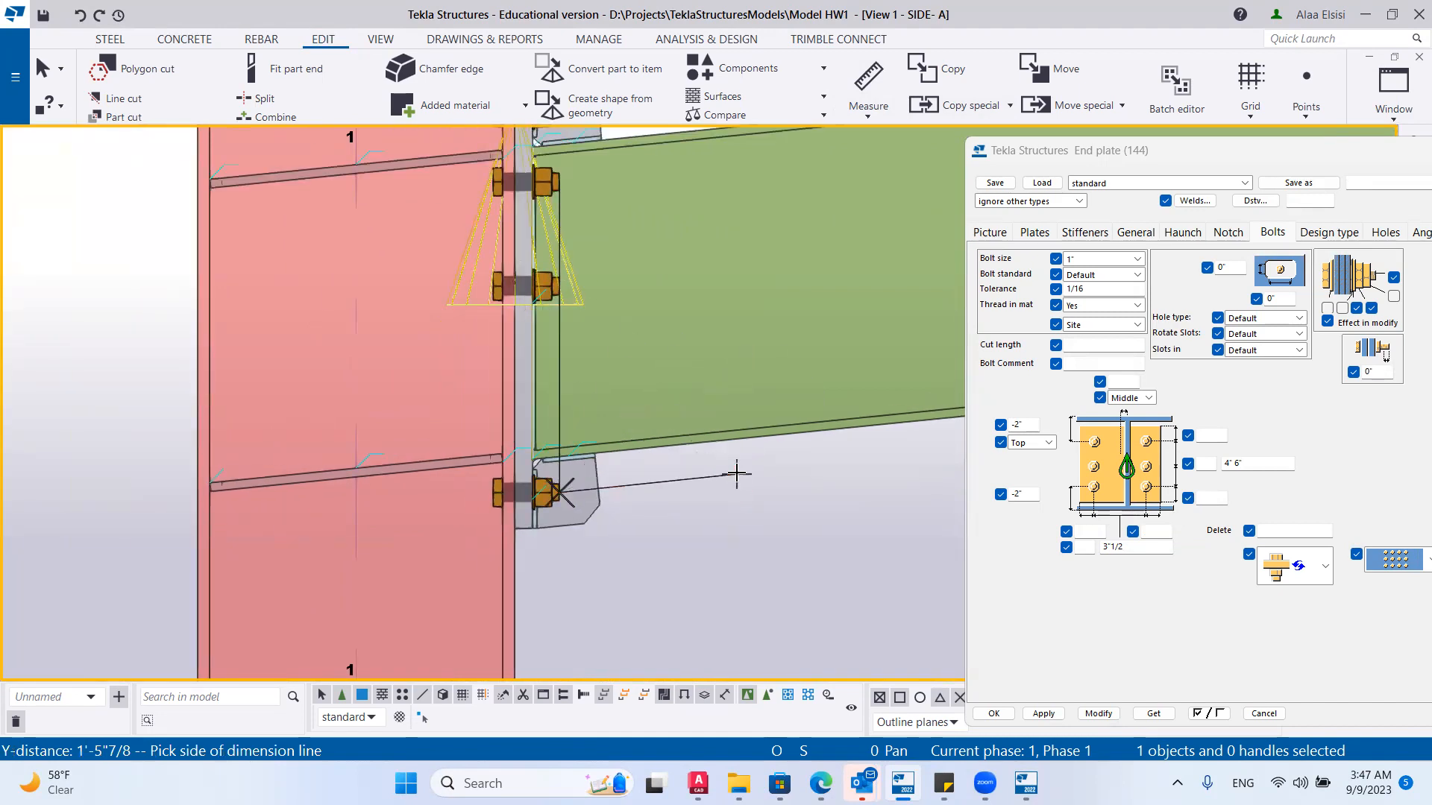
{"action": "left_click", "coordinate": [737, 473]}
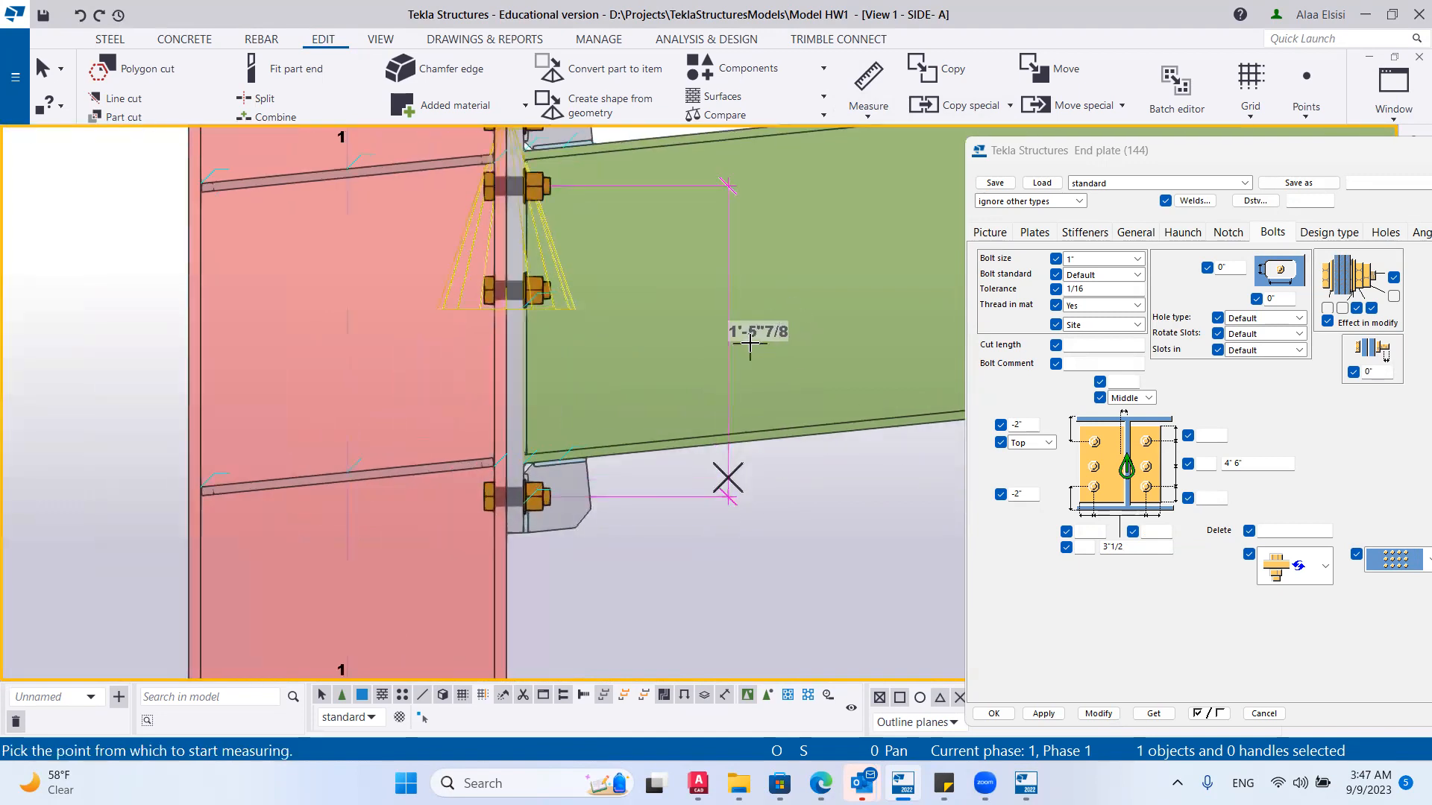
{"action": "scroll", "coordinate": [751, 344], "scroll_direction": "up", "scroll_amount": 1}
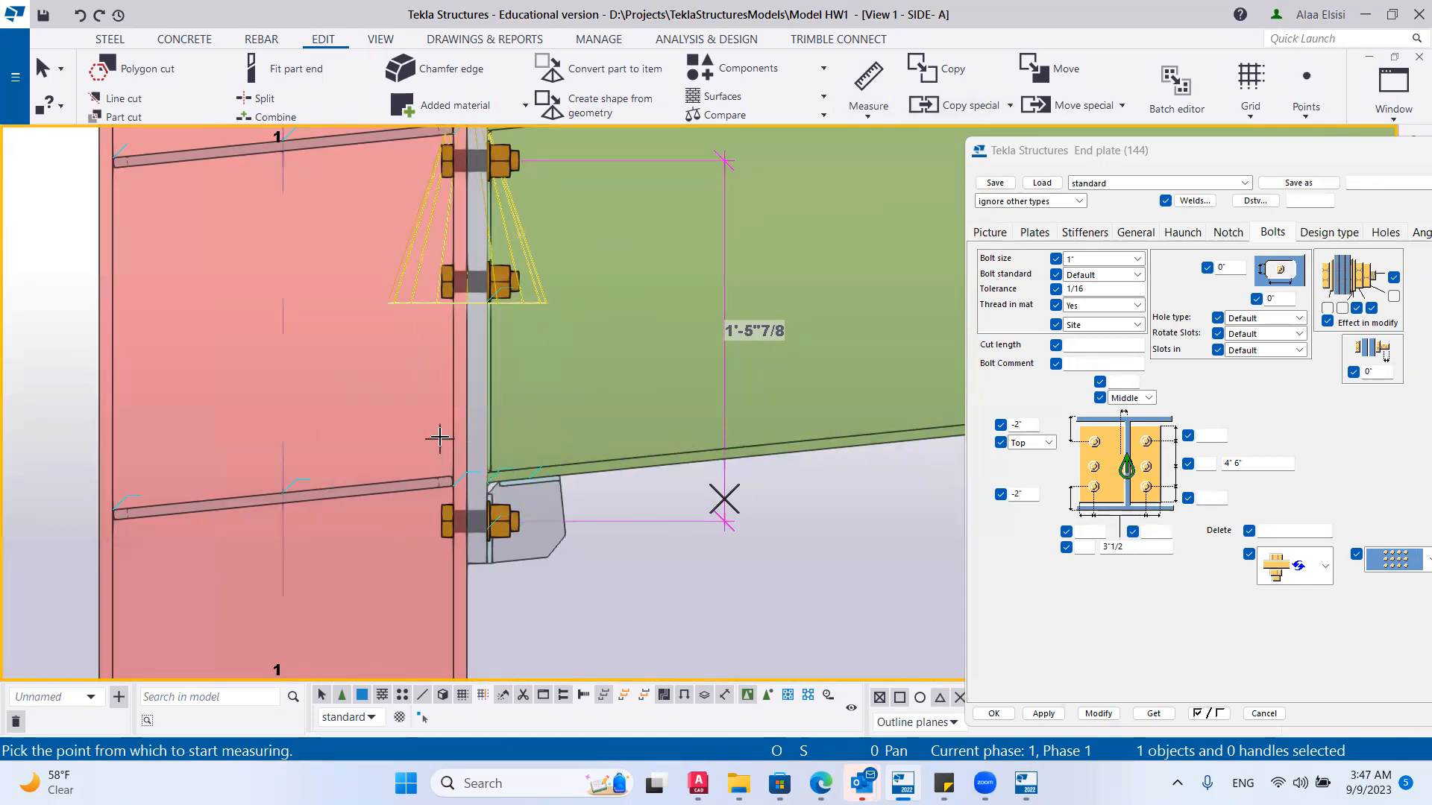
{"action": "scroll", "coordinate": [662, 411], "scroll_direction": "down", "scroll_amount": 2}
{"action": "scroll", "coordinate": [608, 393], "scroll_direction": "up", "scroll_amount": 2}
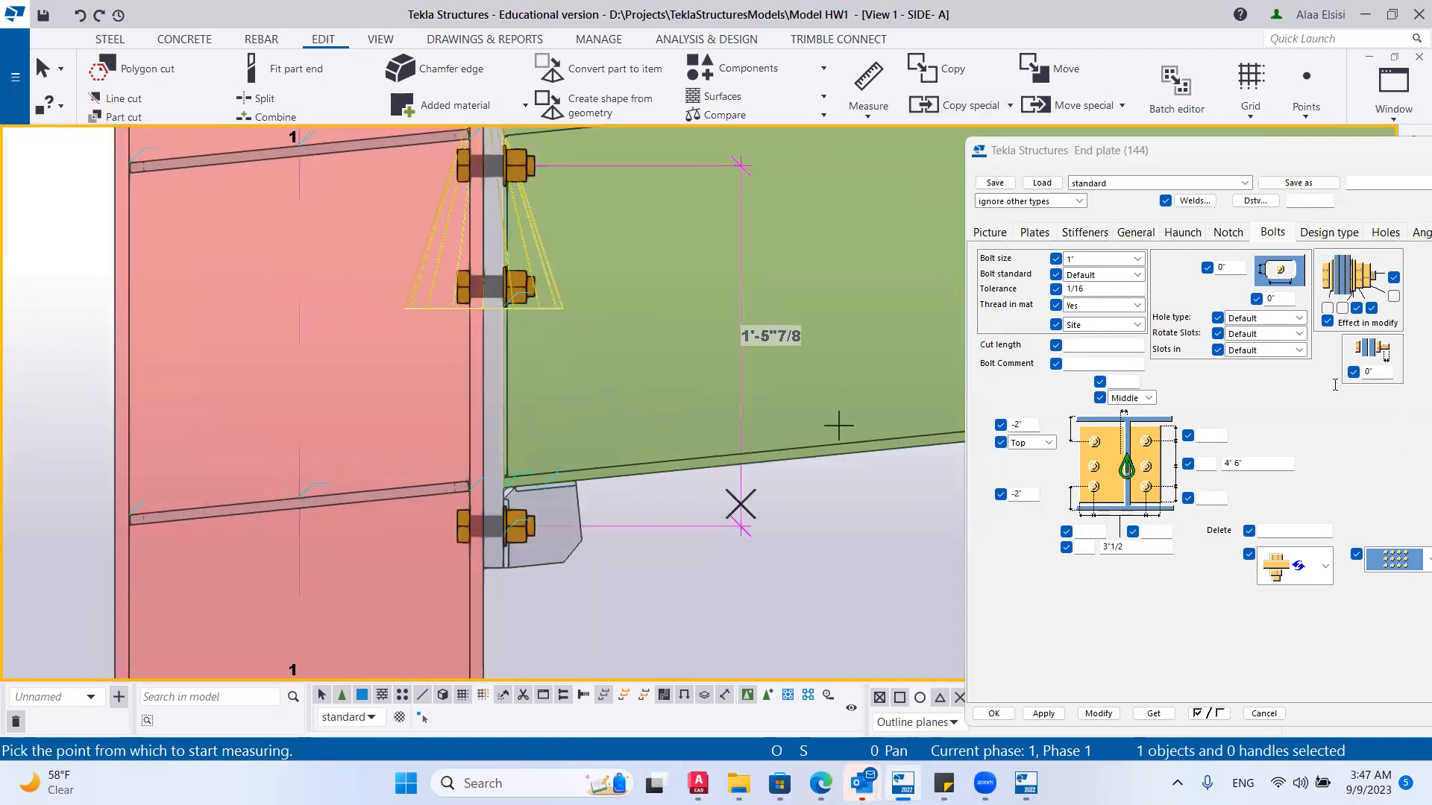
Try to modify the connection with the vertical bolt spacing set to 4" 1'-1"7/8.
{"action": "left_click_drag", "start_coordinate": [1235, 463], "coordinate": [1260, 458]}
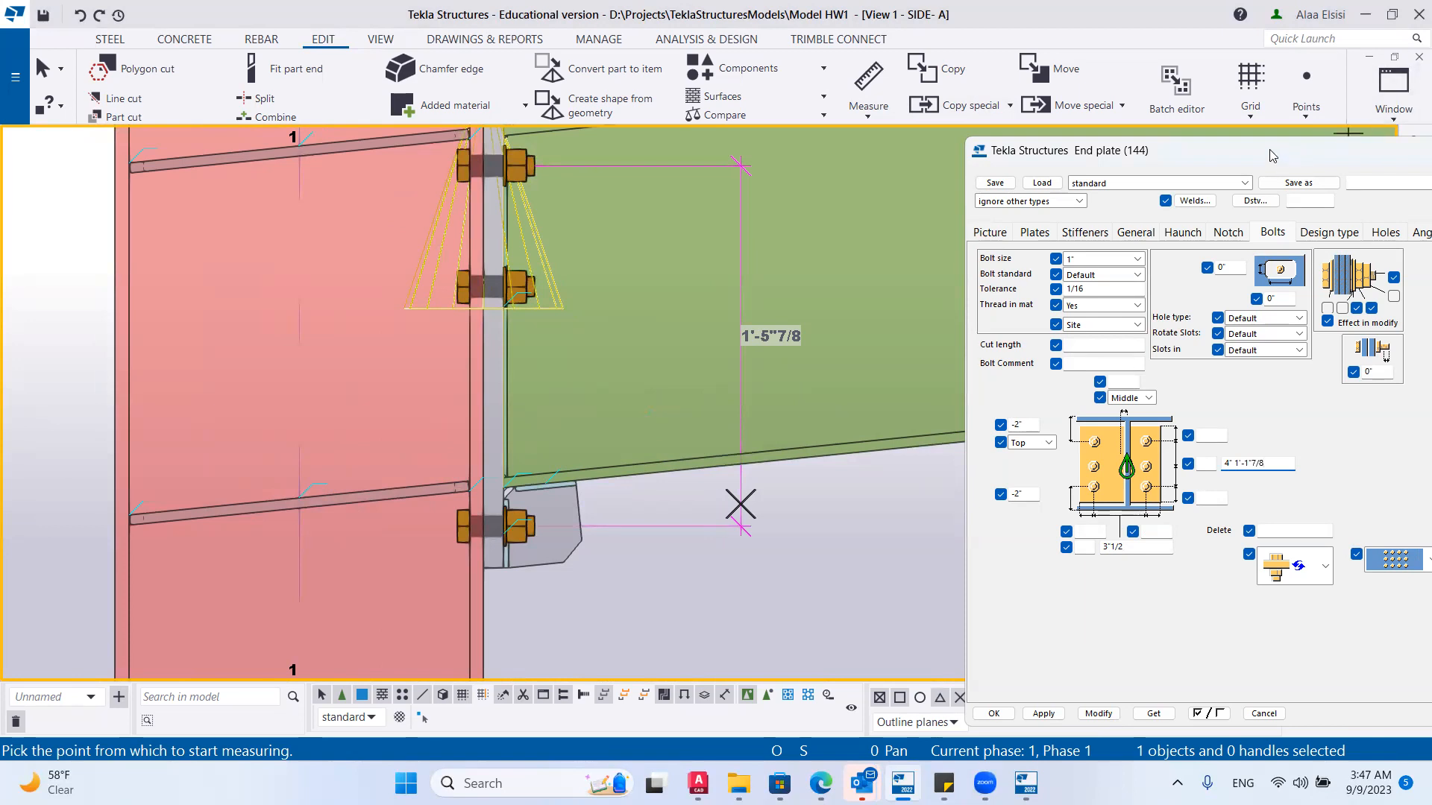
{"action": "left_click_drag", "start_coordinate": [1279, 153], "coordinate": [1132, 29]}
{"action": "left_click", "coordinate": [953, 591]}
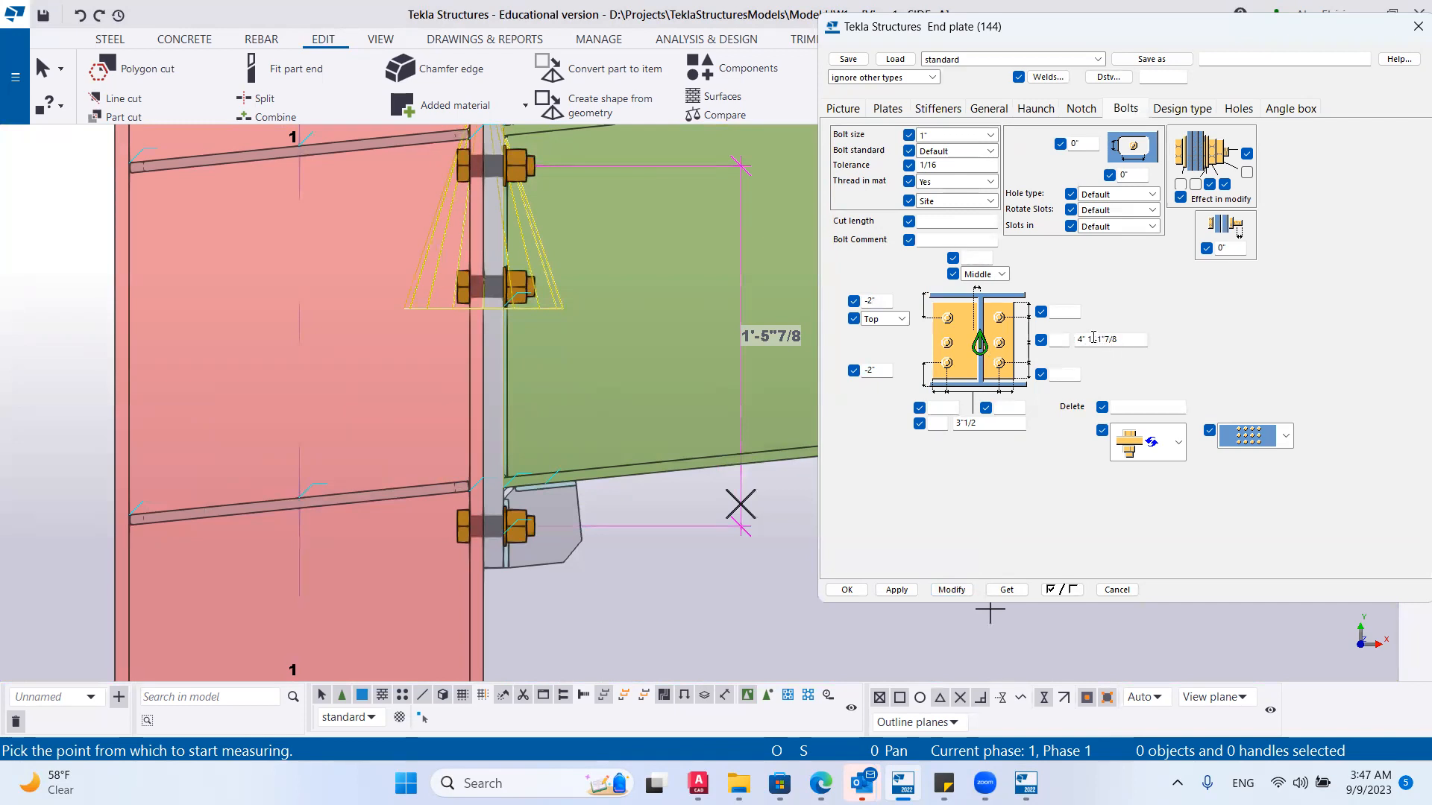
Set the vertical bolt spacing to 4" 1'-1", end the measuring command, reselect the end plate connection and modify it.
{"action": "left_click_drag", "start_coordinate": [1088, 339], "coordinate": [1154, 343]}
{"action": "type", "text": "13"}
{"action": "left_click", "coordinate": [961, 589]}
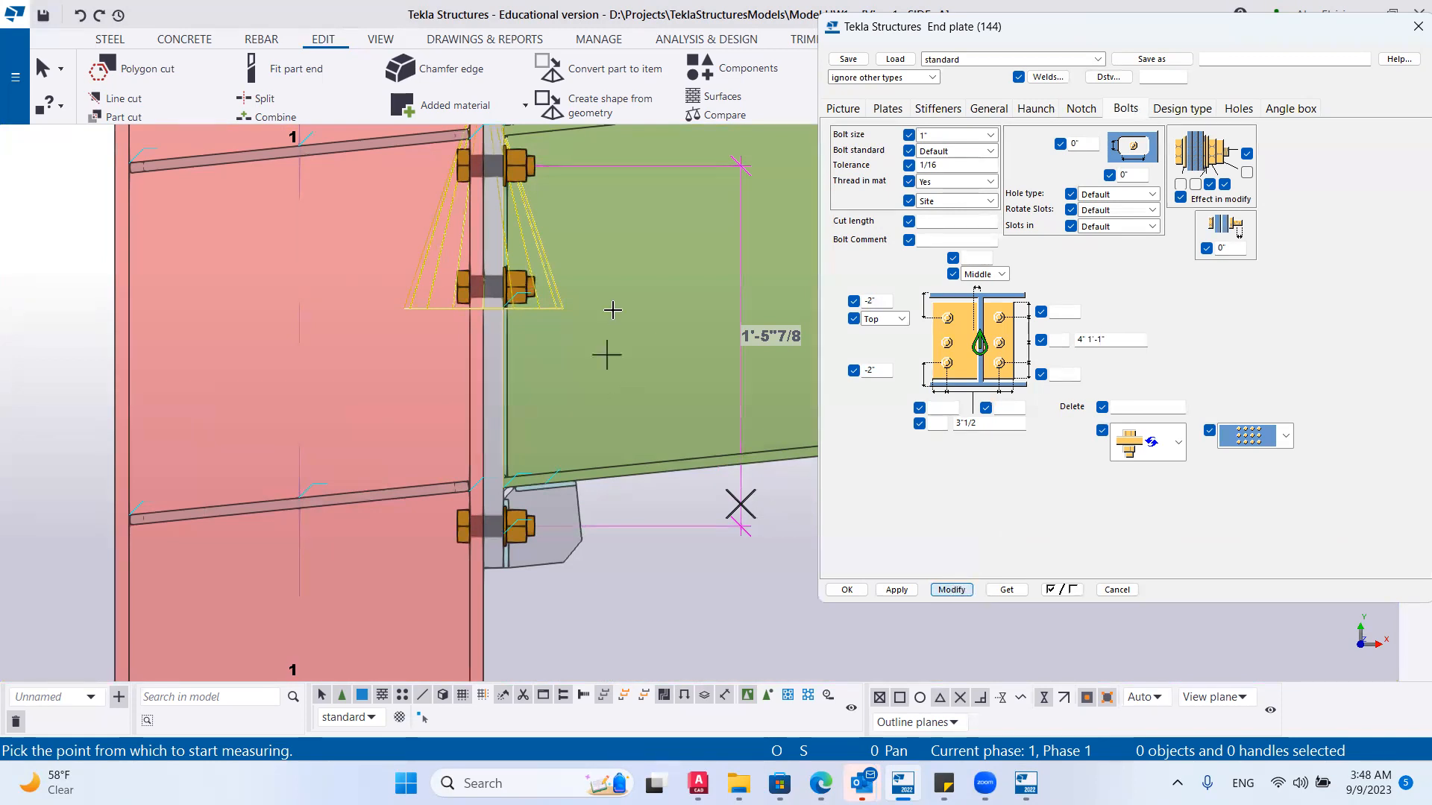
{"action": "scroll", "coordinate": [541, 324], "scroll_direction": "up", "scroll_amount": 1}
{"action": "left_click", "coordinate": [1129, 336]}
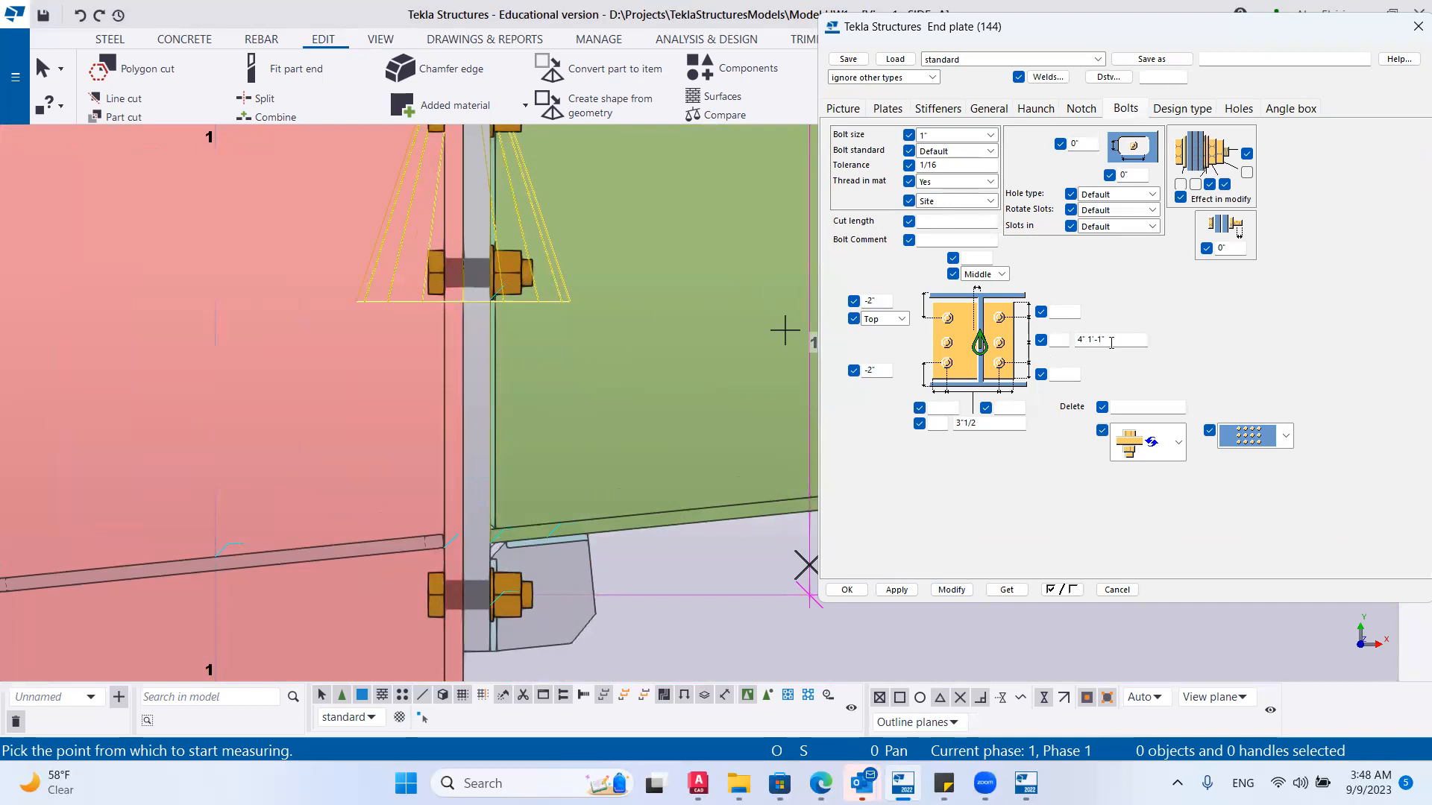
{"action": "left_click", "coordinate": [655, 517]}
{"action": "key", "text": "Escape"}
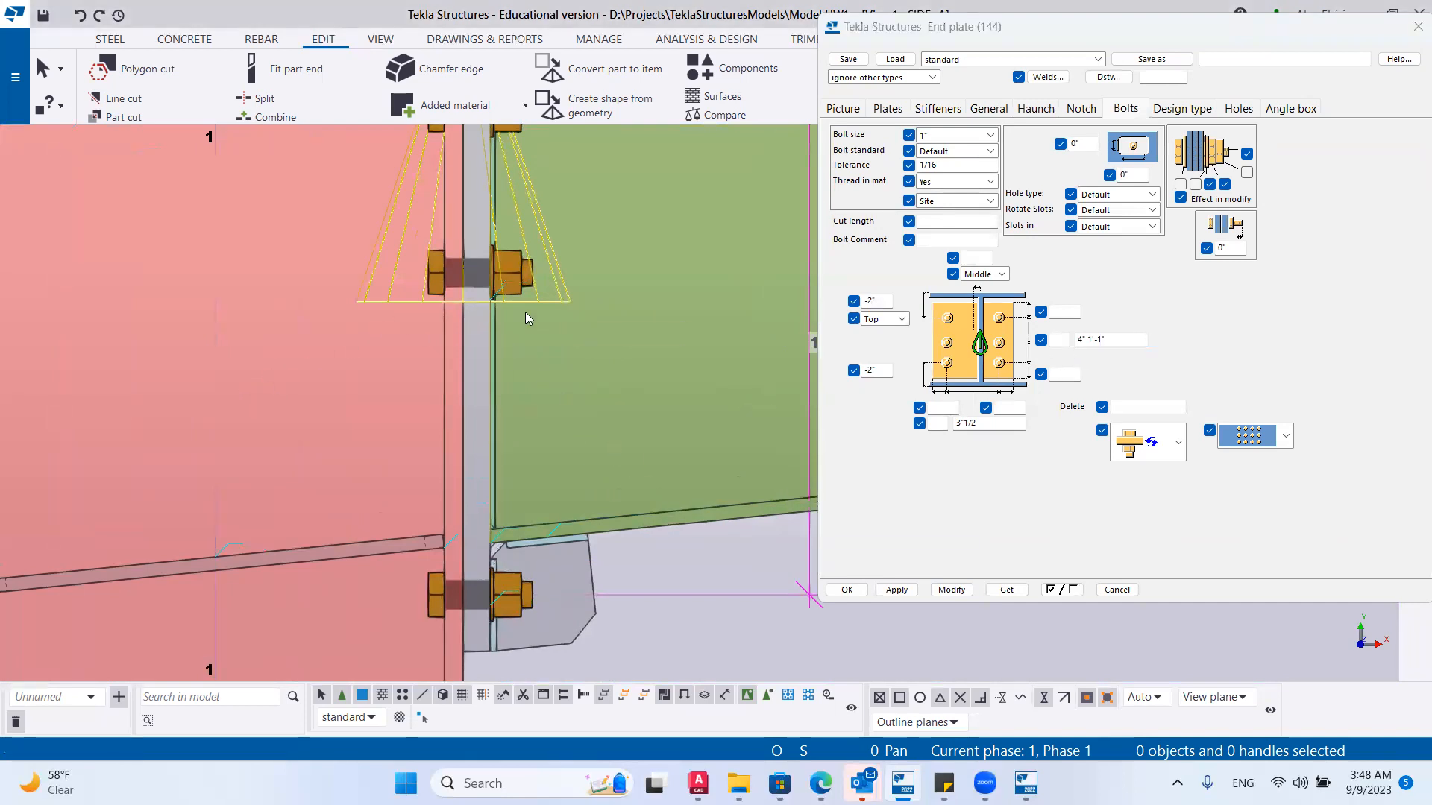
{"action": "left_click", "coordinate": [534, 293]}
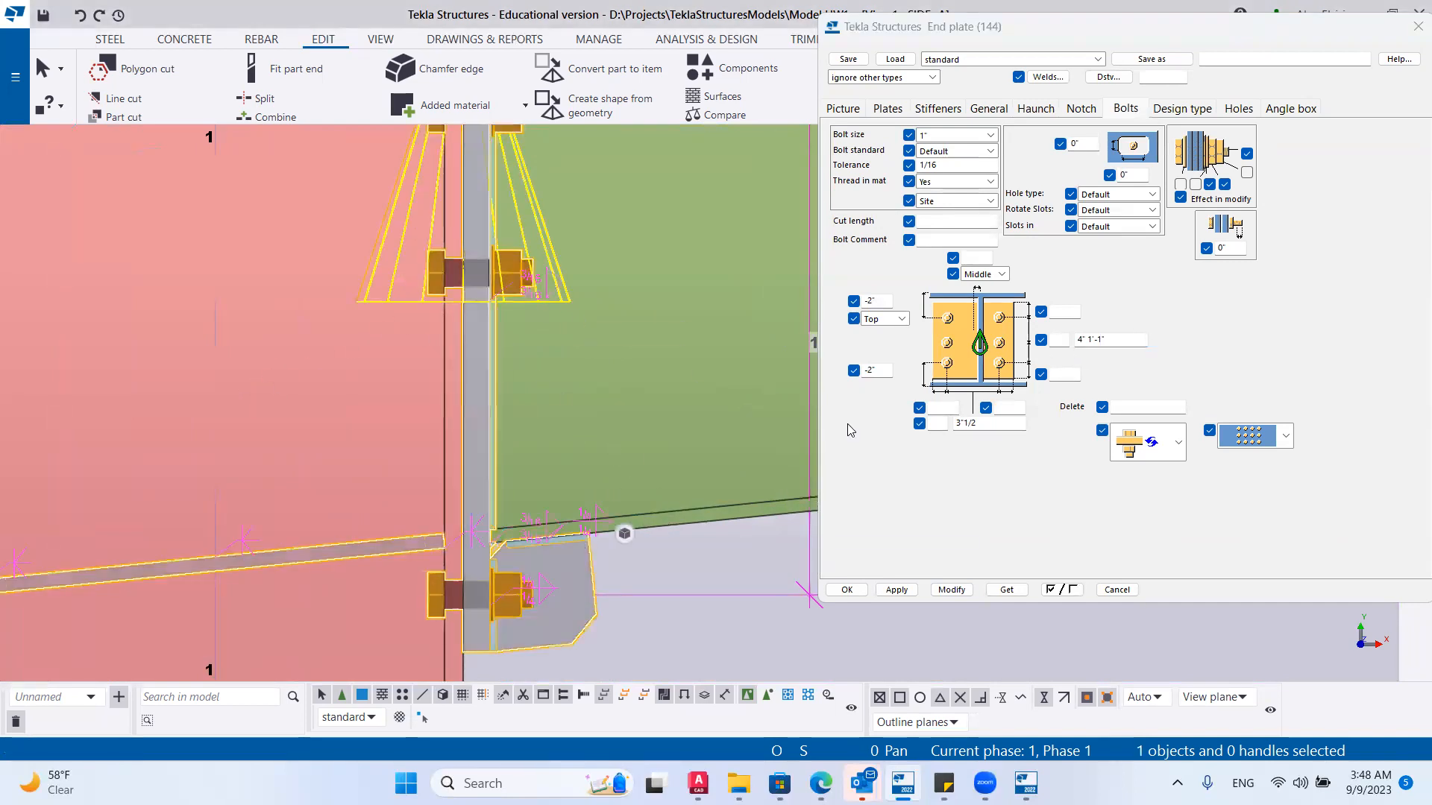
{"action": "left_click", "coordinate": [951, 590]}
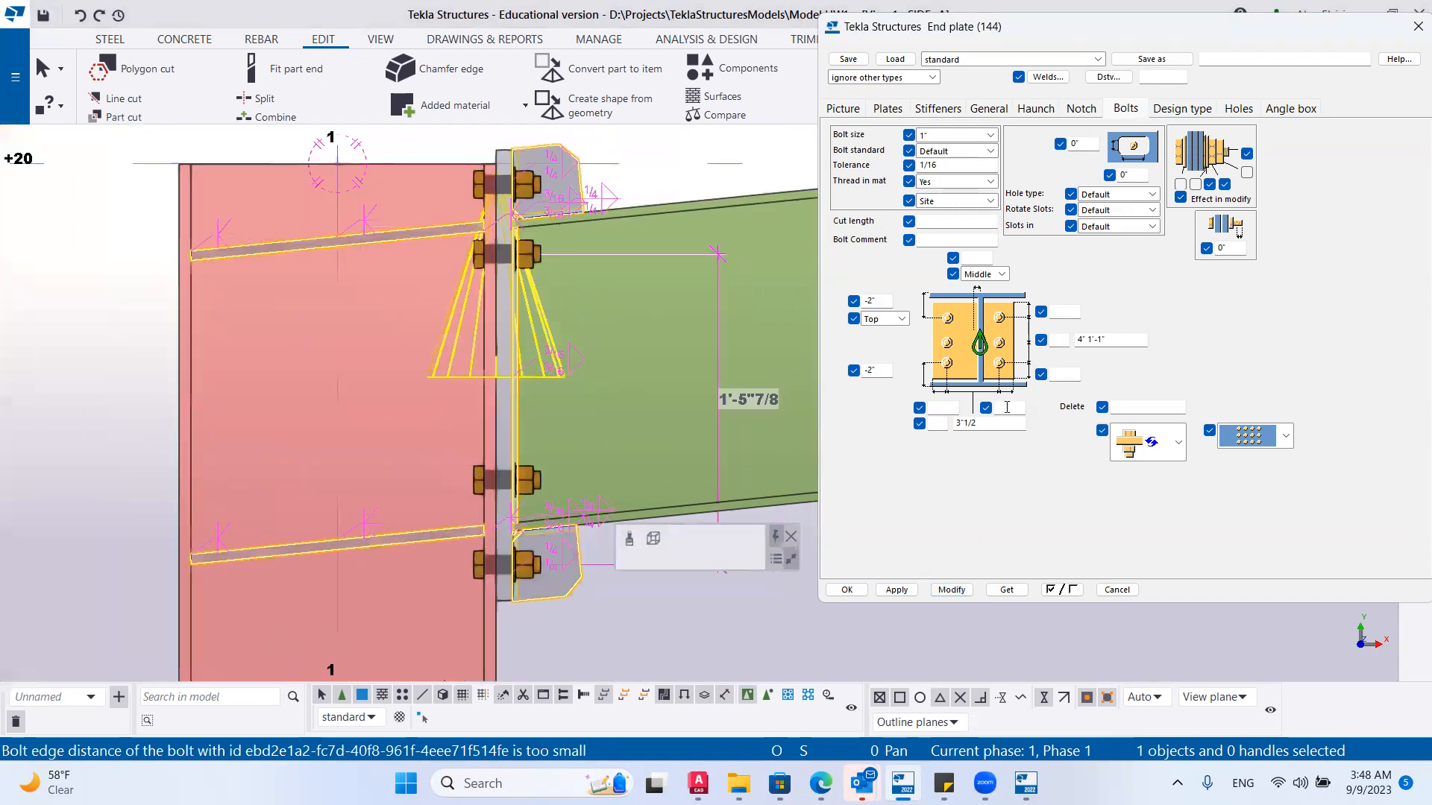
Refine the vertical bolt spacing to 4" 1'-1"7/8 and modify the connection, checking the lower bolt rows.
{"action": "left_click", "coordinate": [1120, 337]}
{"action": "key", "text": "BackSpace"}
{"action": "type", "text": "'7/8"}
{"action": "left_click", "coordinate": [962, 590]}
{"action": "scroll", "coordinate": [522, 455], "scroll_direction": "up", "scroll_amount": 3}
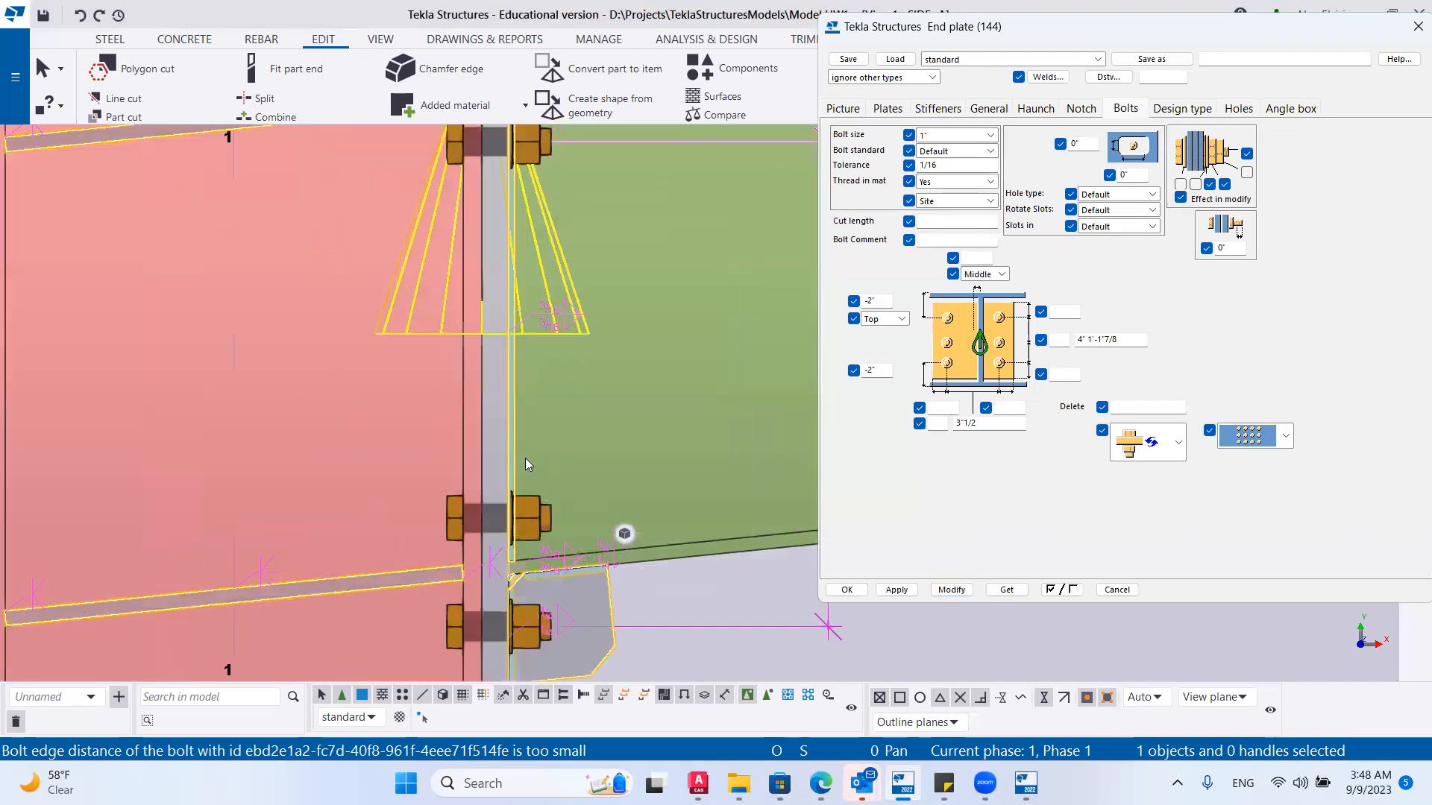
Compare the upper and lower bolt rows in elevation and in a tilted view, and modify the connection again.
{"action": "scroll", "coordinate": [525, 458], "scroll_direction": "down", "scroll_amount": 3}
{"action": "scroll", "coordinate": [564, 334], "scroll_direction": "up", "scroll_amount": 2}
{"action": "scroll", "coordinate": [564, 334], "scroll_direction": "down", "scroll_amount": 1}
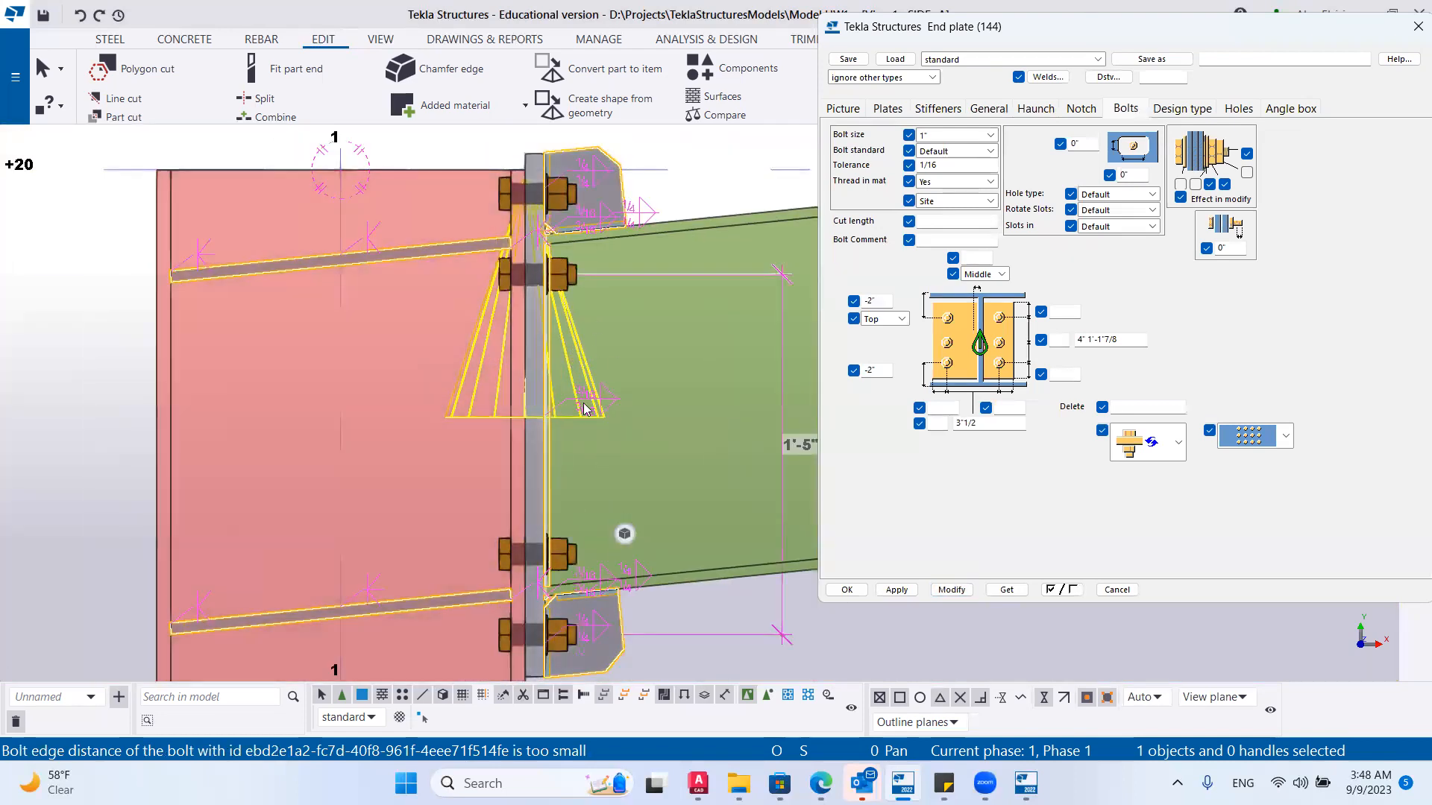
{"action": "scroll", "coordinate": [617, 381], "scroll_direction": "down", "scroll_amount": 1}
{"action": "scroll", "coordinate": [583, 377], "scroll_direction": "up", "scroll_amount": 1}
{"action": "scroll", "coordinate": [583, 378], "scroll_direction": "down", "scroll_amount": 1}
{"action": "middle_click_drag", "start_coordinate": [585, 376], "coordinate": [574, 418], "text": "ctrl"}
{"action": "scroll", "coordinate": [498, 425], "scroll_direction": "up", "scroll_amount": 2}
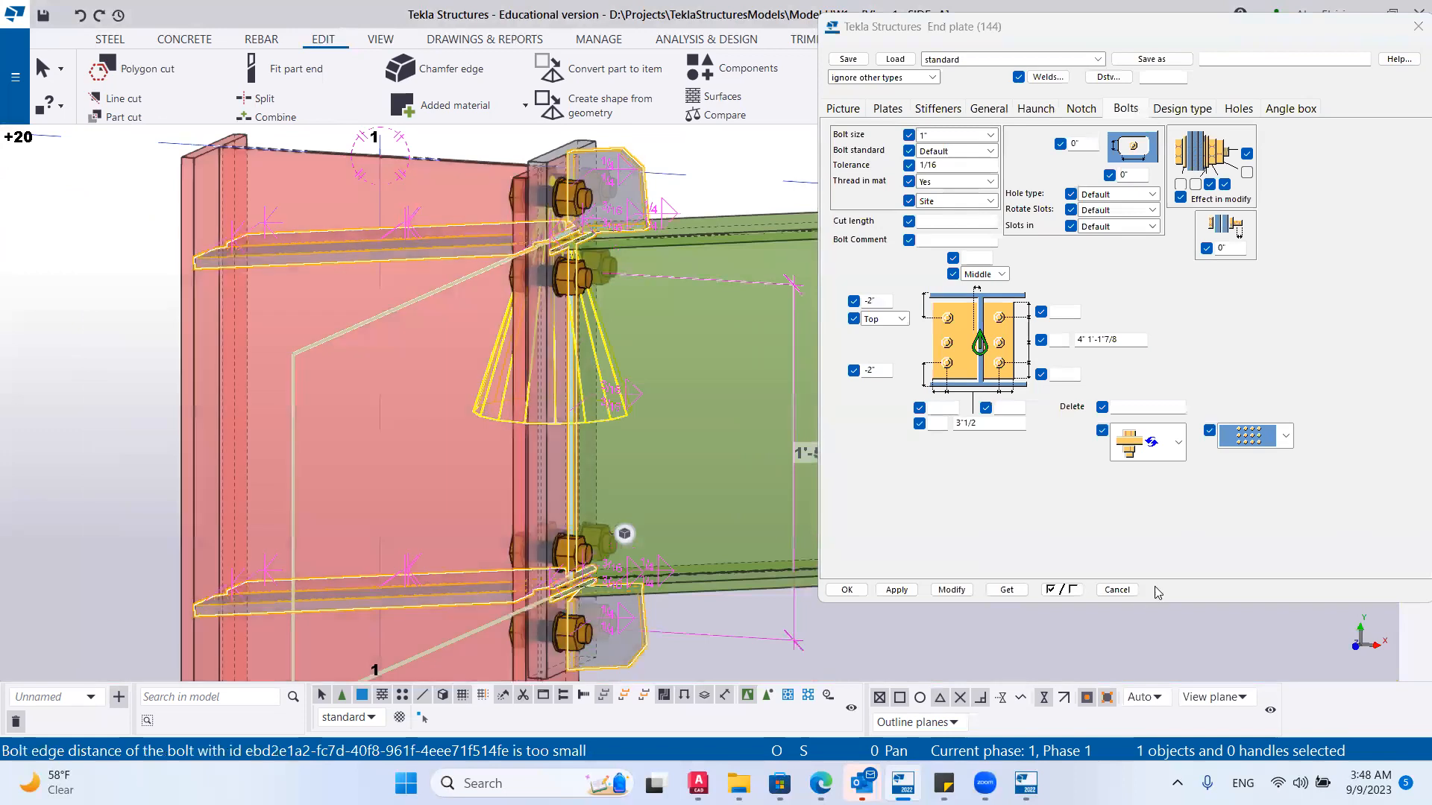
{"action": "left_click", "coordinate": [951, 590]}
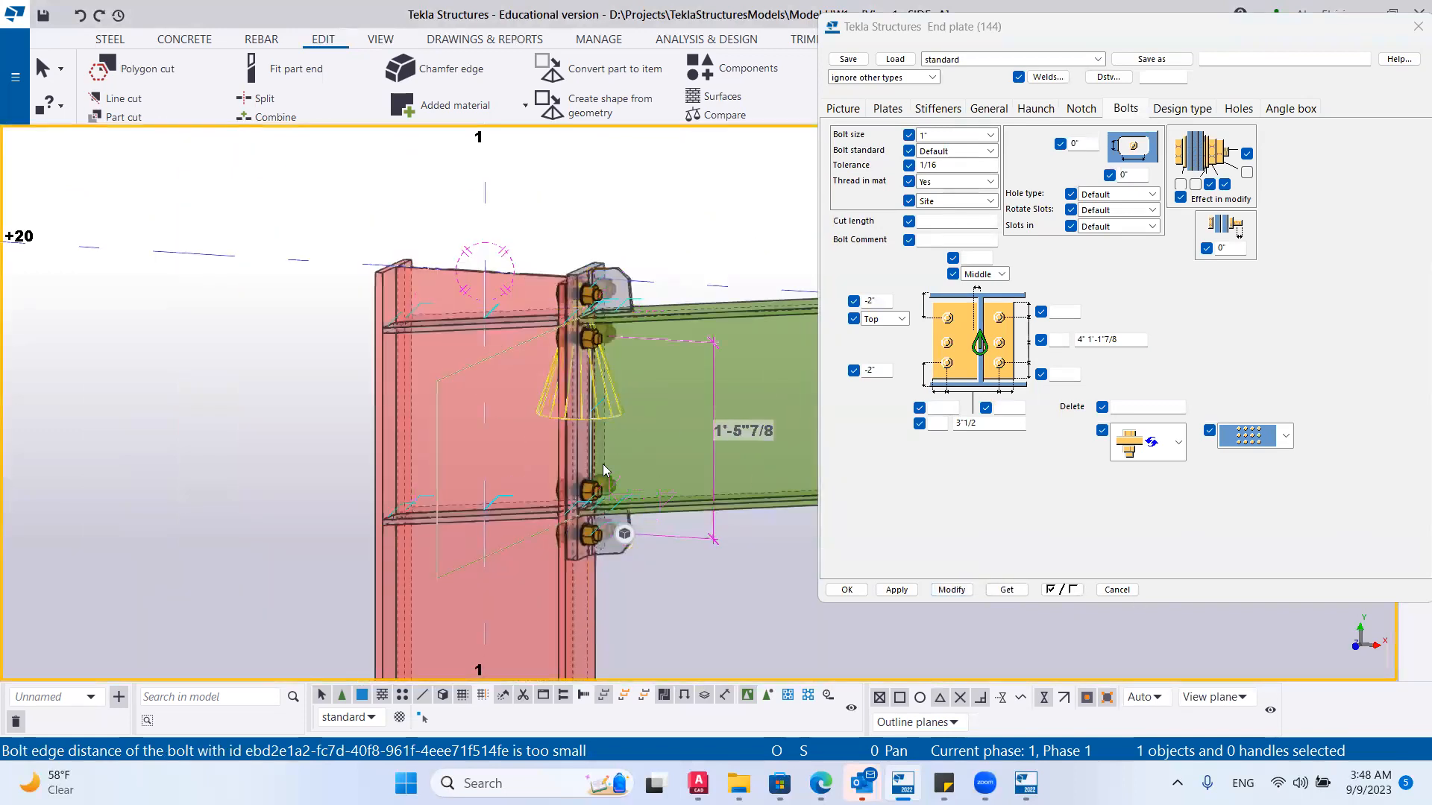
Examine the beam-to-column joint in 3D from several sides, checking the bolts, end plate, column flange and stiffeners.
{"action": "scroll", "coordinate": [579, 397], "scroll_direction": "up", "scroll_amount": 5}
{"action": "scroll", "coordinate": [653, 389], "scroll_direction": "down", "scroll_amount": 6}
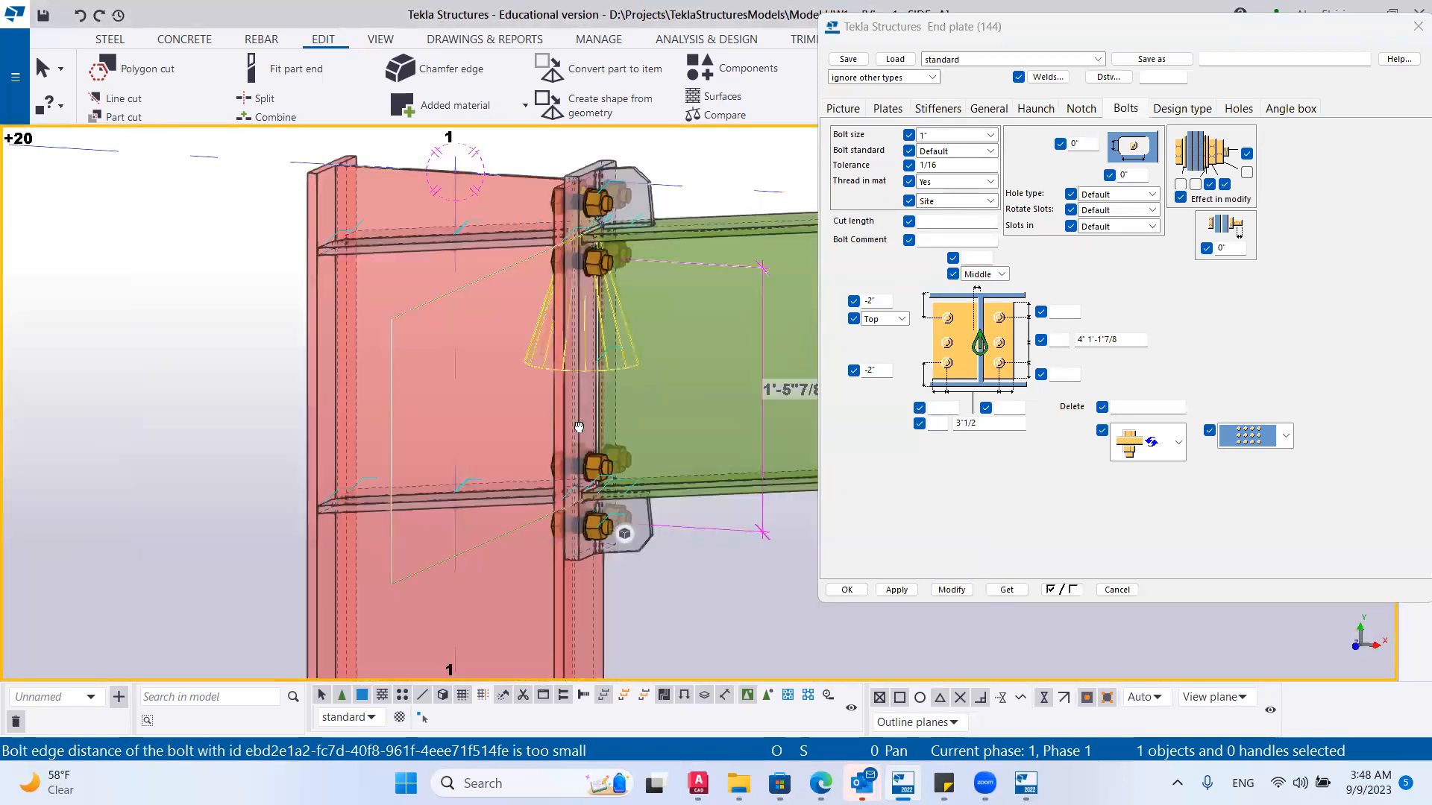
{"action": "middle_click_drag", "start_coordinate": [649, 456], "coordinate": [623, 275], "text": "ctrl"}
{"action": "scroll", "coordinate": [622, 273], "scroll_direction": "up", "scroll_amount": 5}
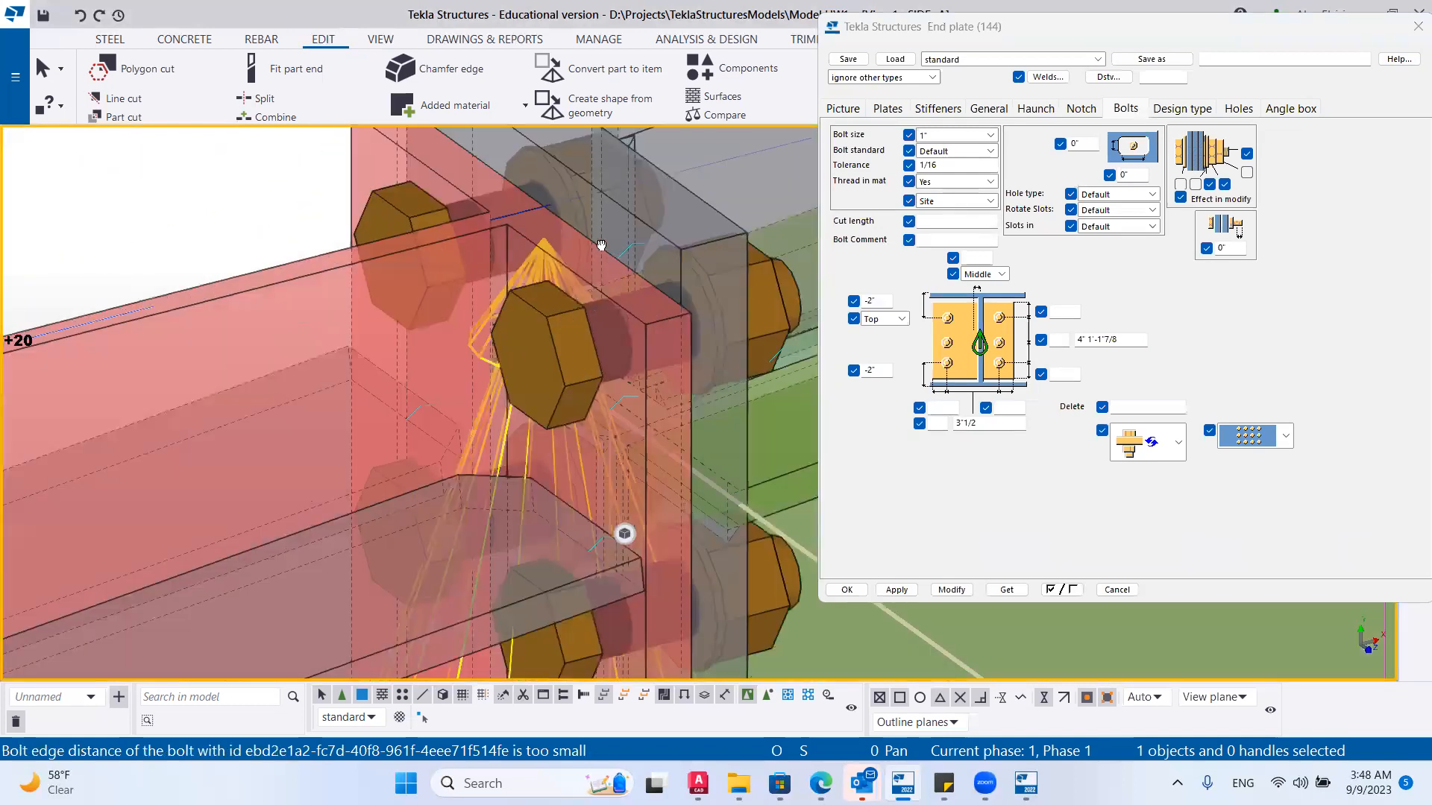
{"action": "middle_click_drag", "start_coordinate": [608, 461], "coordinate": [650, 286]}
{"action": "scroll", "coordinate": [650, 284], "scroll_direction": "down", "scroll_amount": 8}
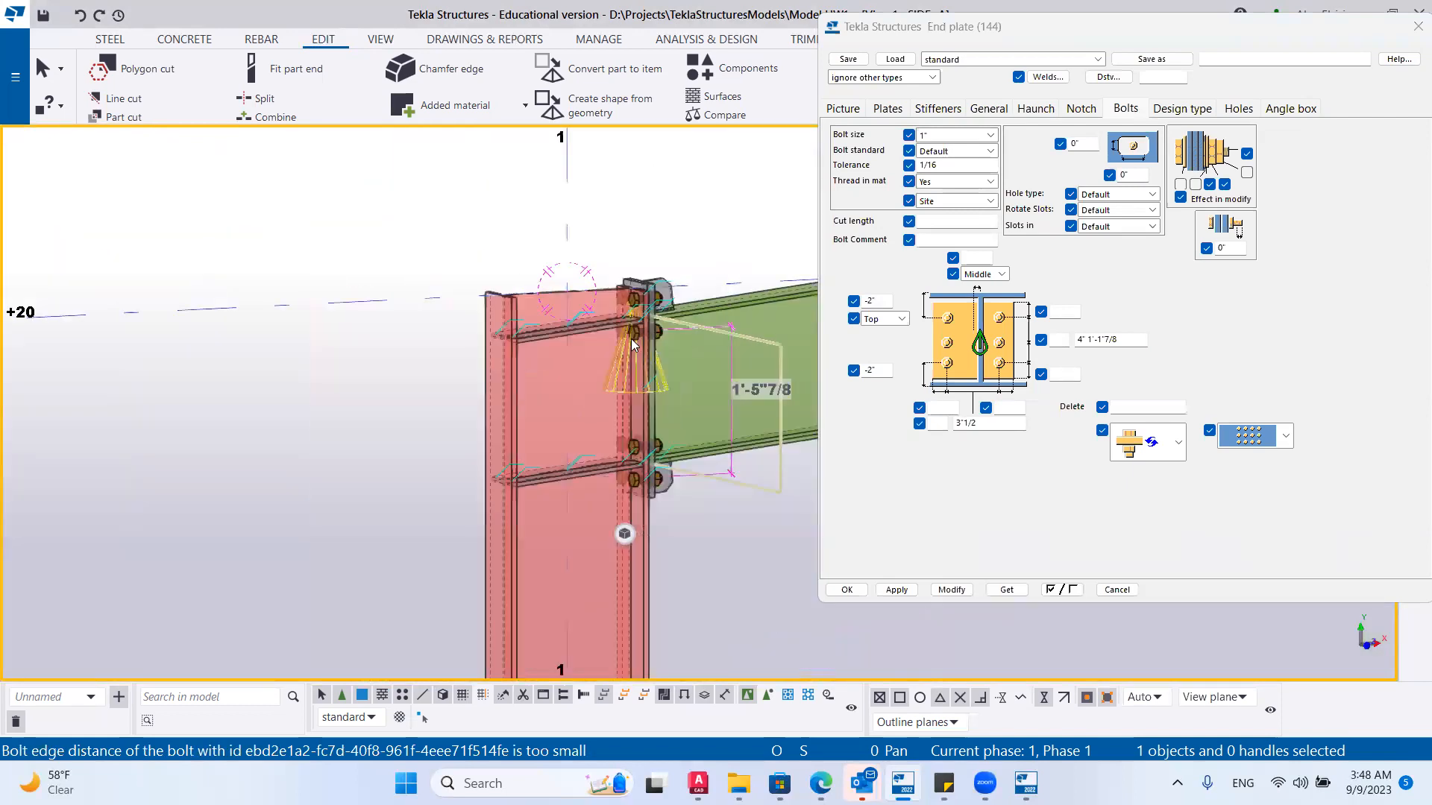
{"action": "scroll", "coordinate": [597, 299], "scroll_direction": "up", "scroll_amount": 8}
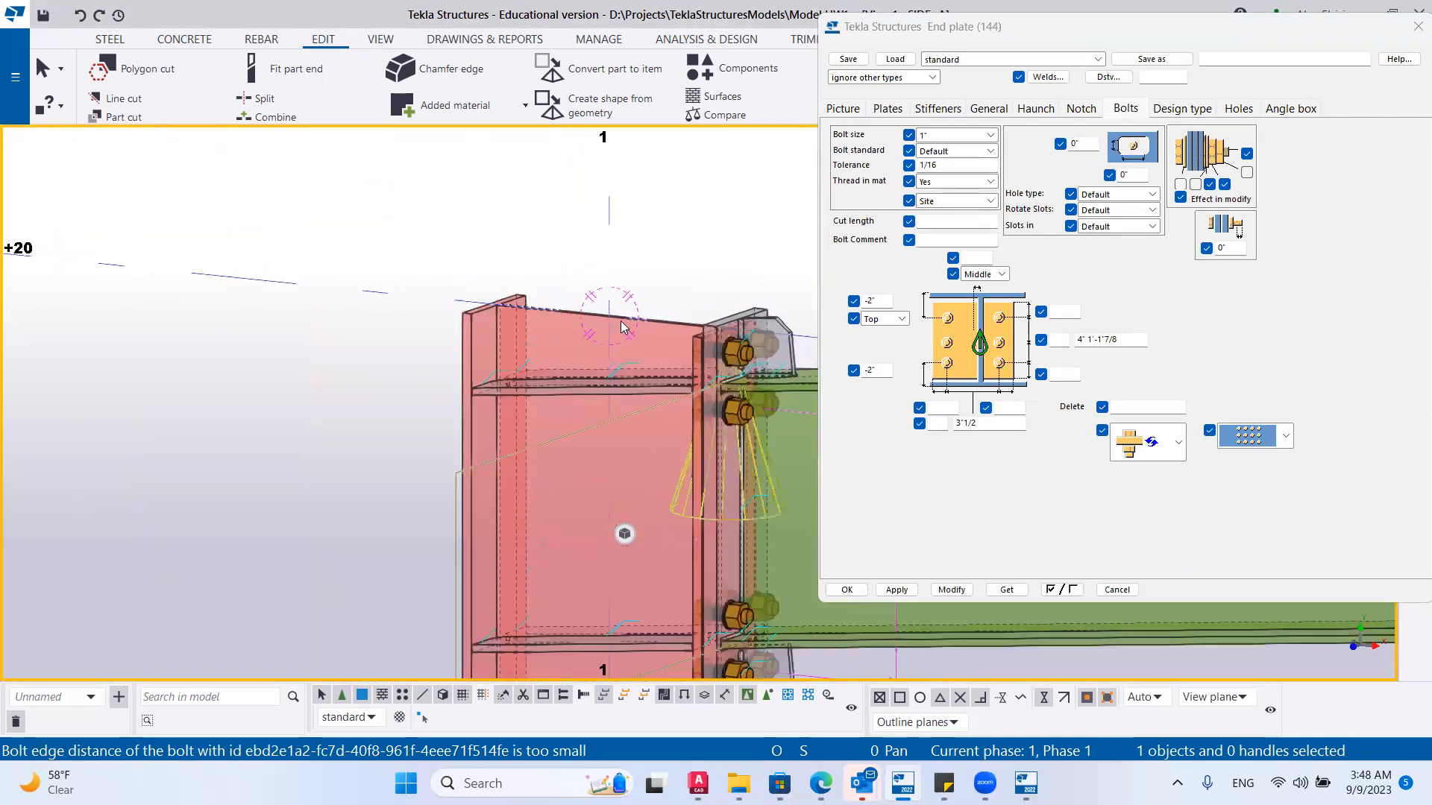
{"action": "scroll", "coordinate": [794, 303], "scroll_direction": "up", "scroll_amount": 2}
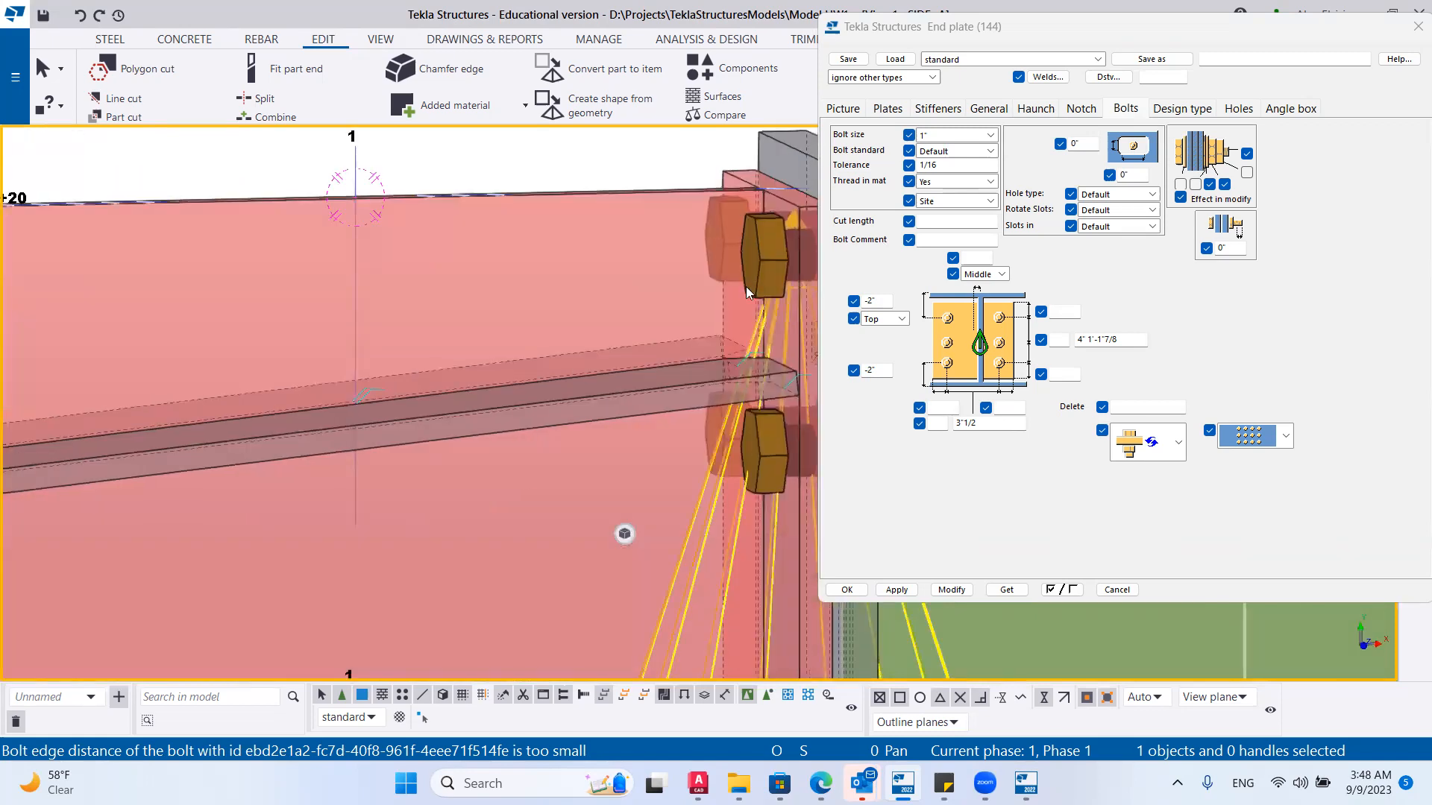
{"action": "scroll", "coordinate": [741, 290], "scroll_direction": "down", "scroll_amount": 4}
{"action": "scroll", "coordinate": [564, 339], "scroll_direction": "up", "scroll_amount": 1}
{"action": "scroll", "coordinate": [556, 340], "scroll_direction": "down", "scroll_amount": 4}
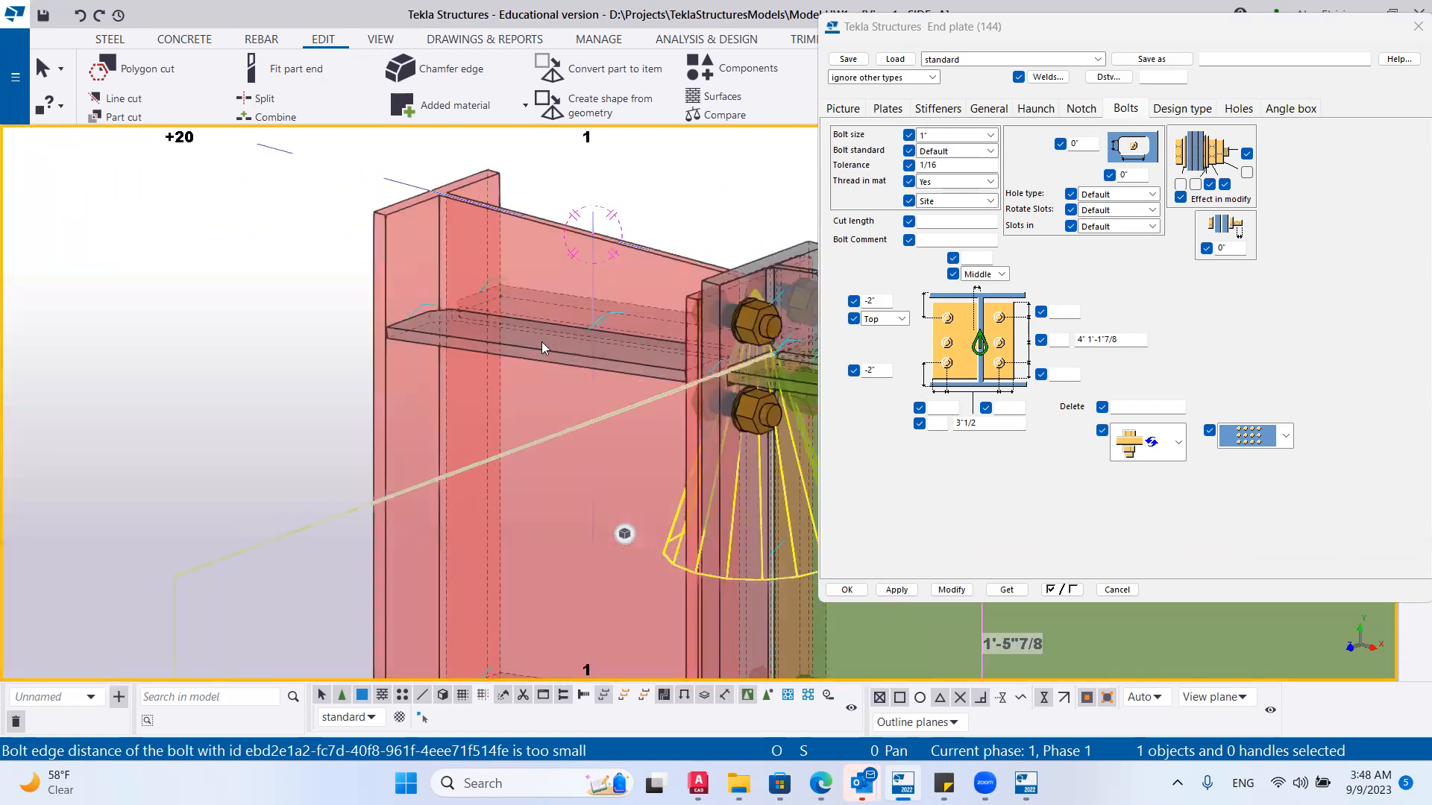
{"action": "scroll", "coordinate": [589, 272], "scroll_direction": "up", "scroll_amount": 2}
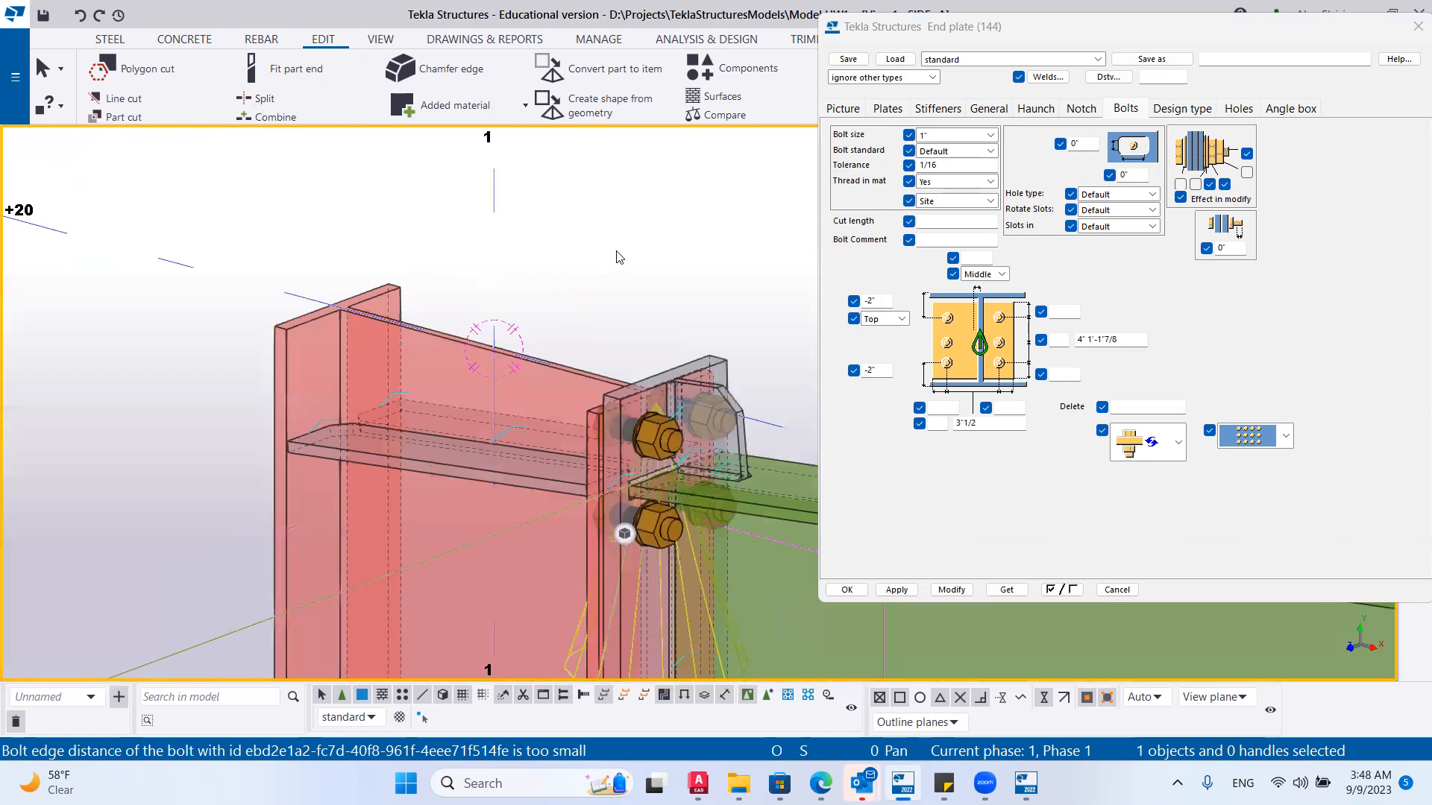
Set the top level of the W18X60 column at grid 1 to 19'-9" and modify the column.
{"action": "scroll", "coordinate": [617, 256], "scroll_direction": "up", "scroll_amount": 1}
{"action": "scroll", "coordinate": [506, 334], "scroll_direction": "up", "scroll_amount": 1}
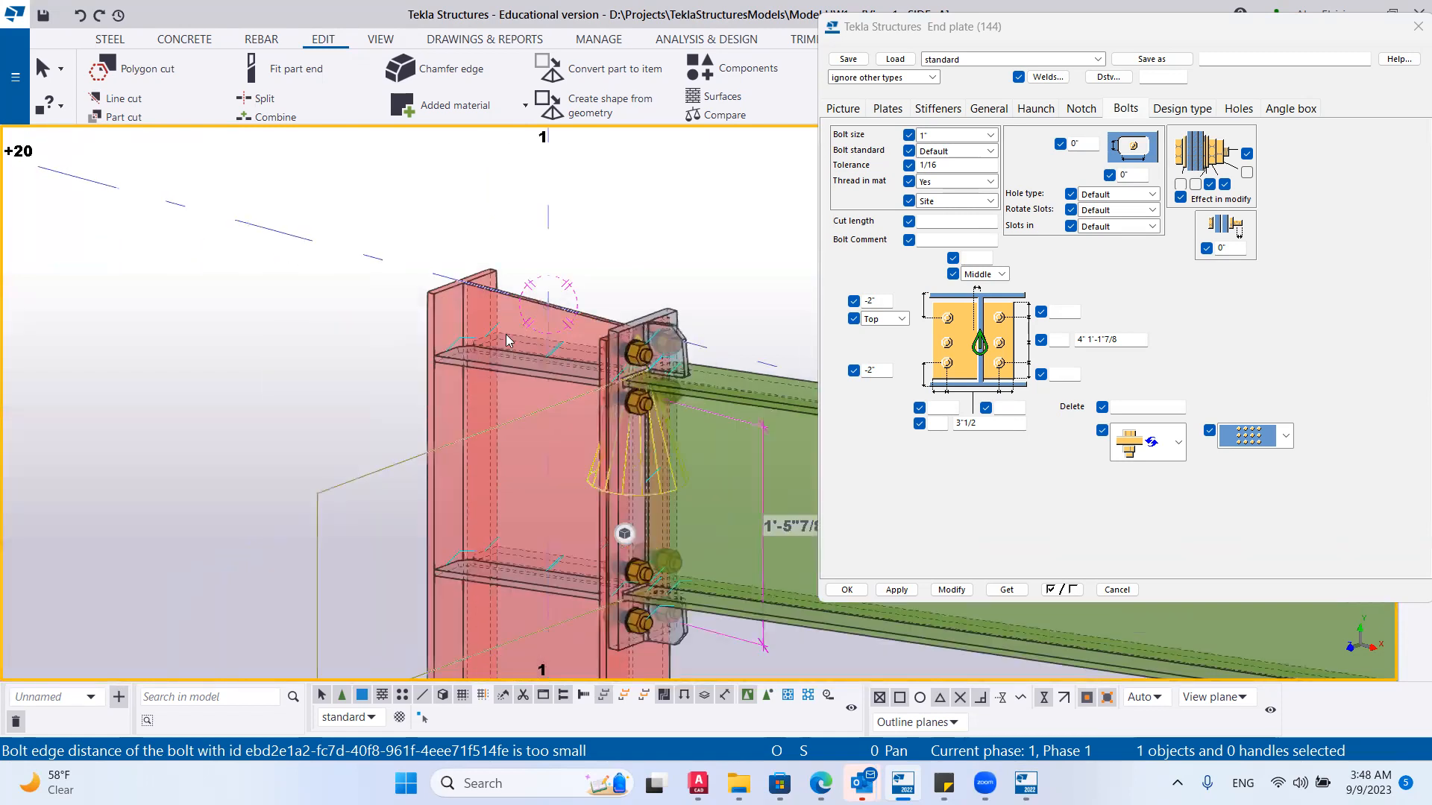
{"action": "scroll", "coordinate": [383, 391], "scroll_direction": "down", "scroll_amount": 3}
{"action": "scroll", "coordinate": [415, 264], "scroll_direction": "down", "scroll_amount": 1}
{"action": "scroll", "coordinate": [395, 283], "scroll_direction": "down", "scroll_amount": 2}
{"action": "scroll", "coordinate": [474, 200], "scroll_direction": "up", "scroll_amount": 2}
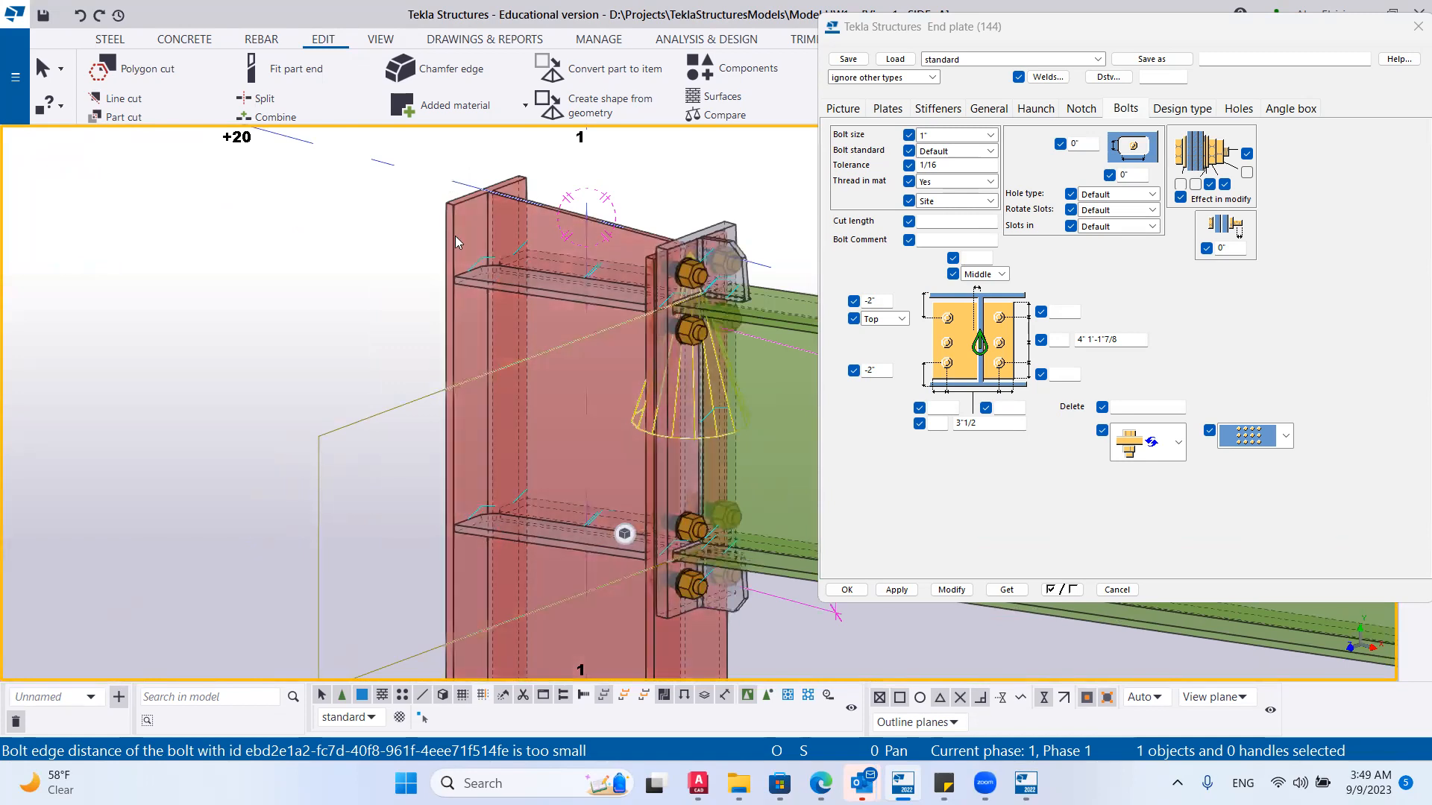
{"action": "double_click", "coordinate": [455, 236]}
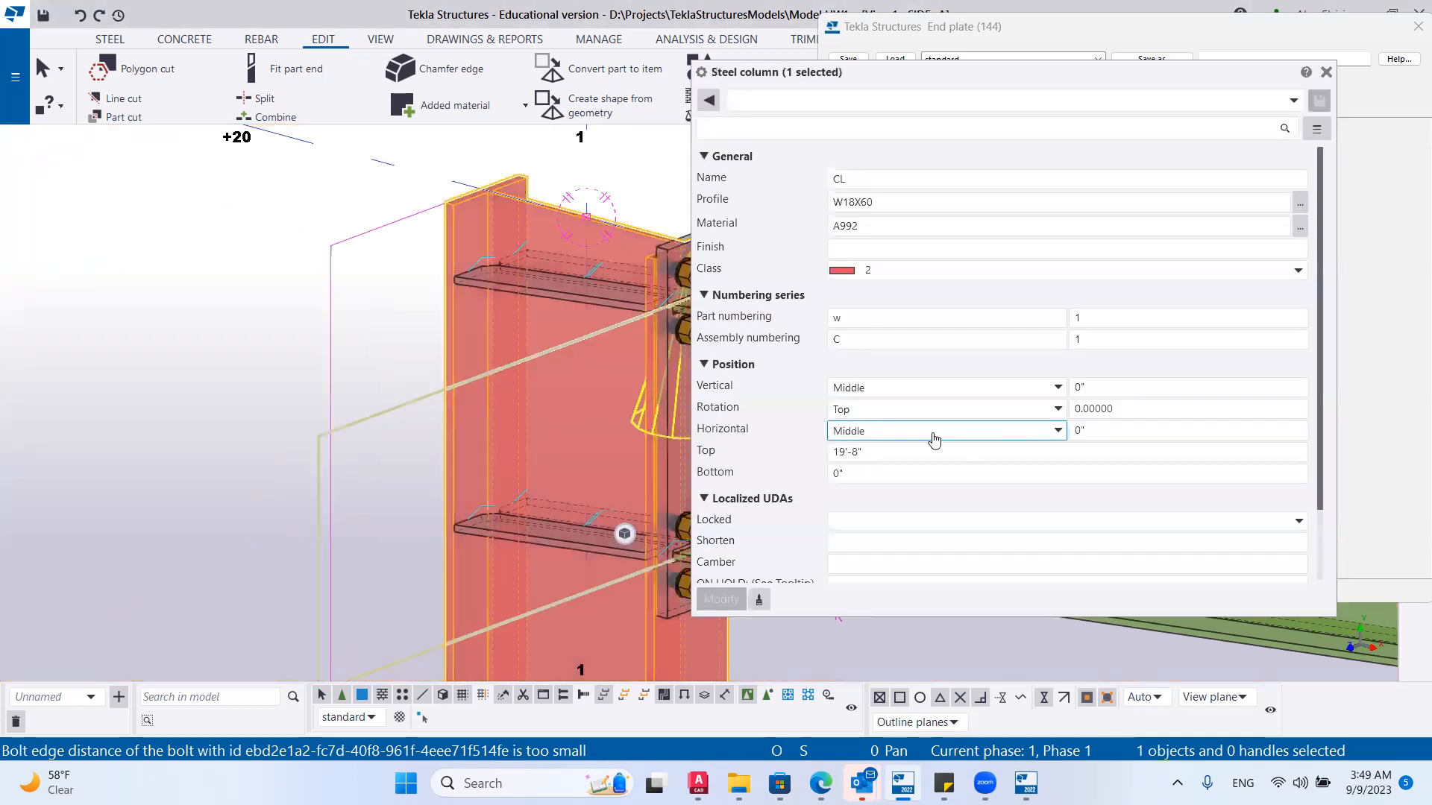
{"action": "scroll", "coordinate": [895, 440], "scroll_direction": "down", "scroll_amount": 2}
{"action": "left_click", "coordinate": [856, 368]}
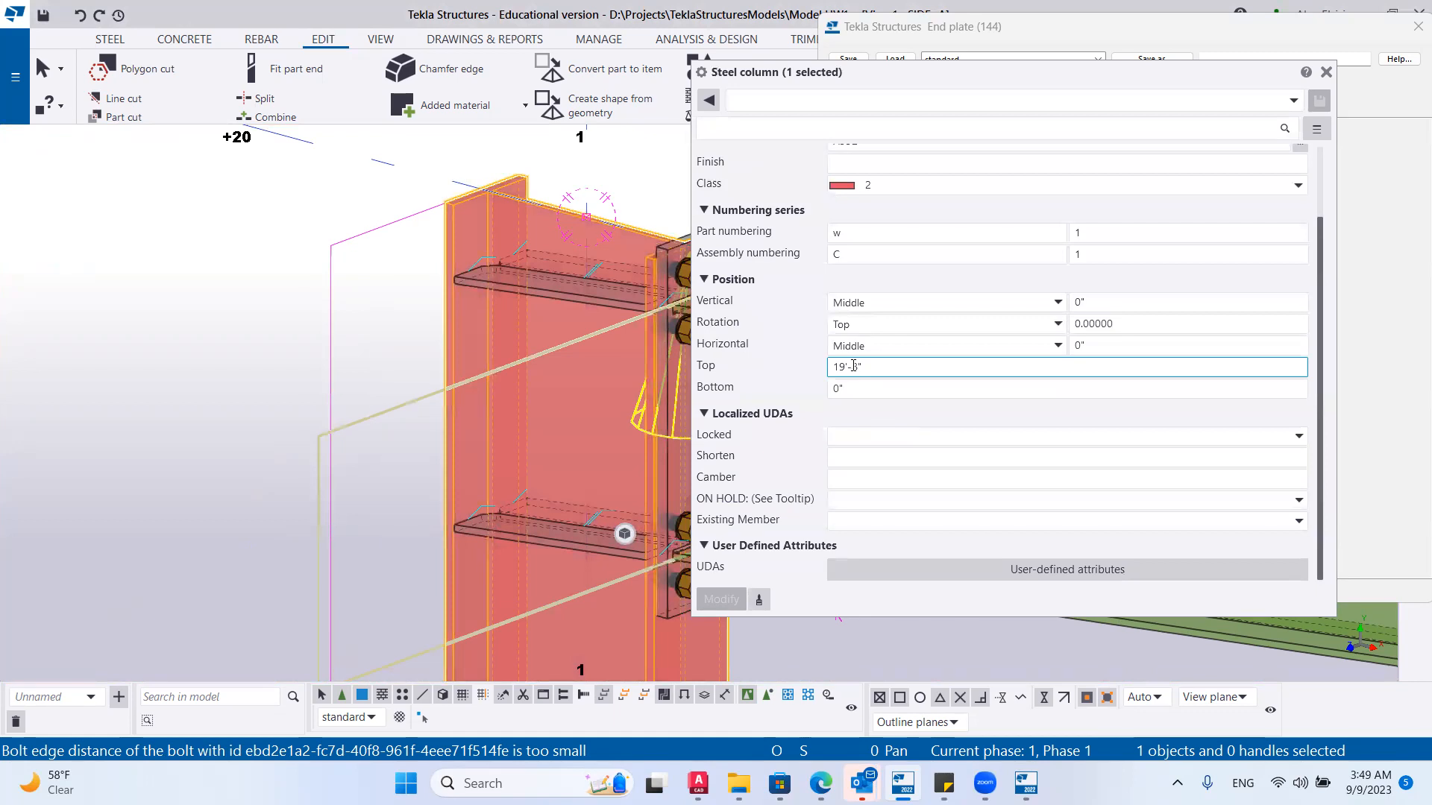
{"action": "left_click_drag", "start_coordinate": [854, 366], "coordinate": [904, 359]}
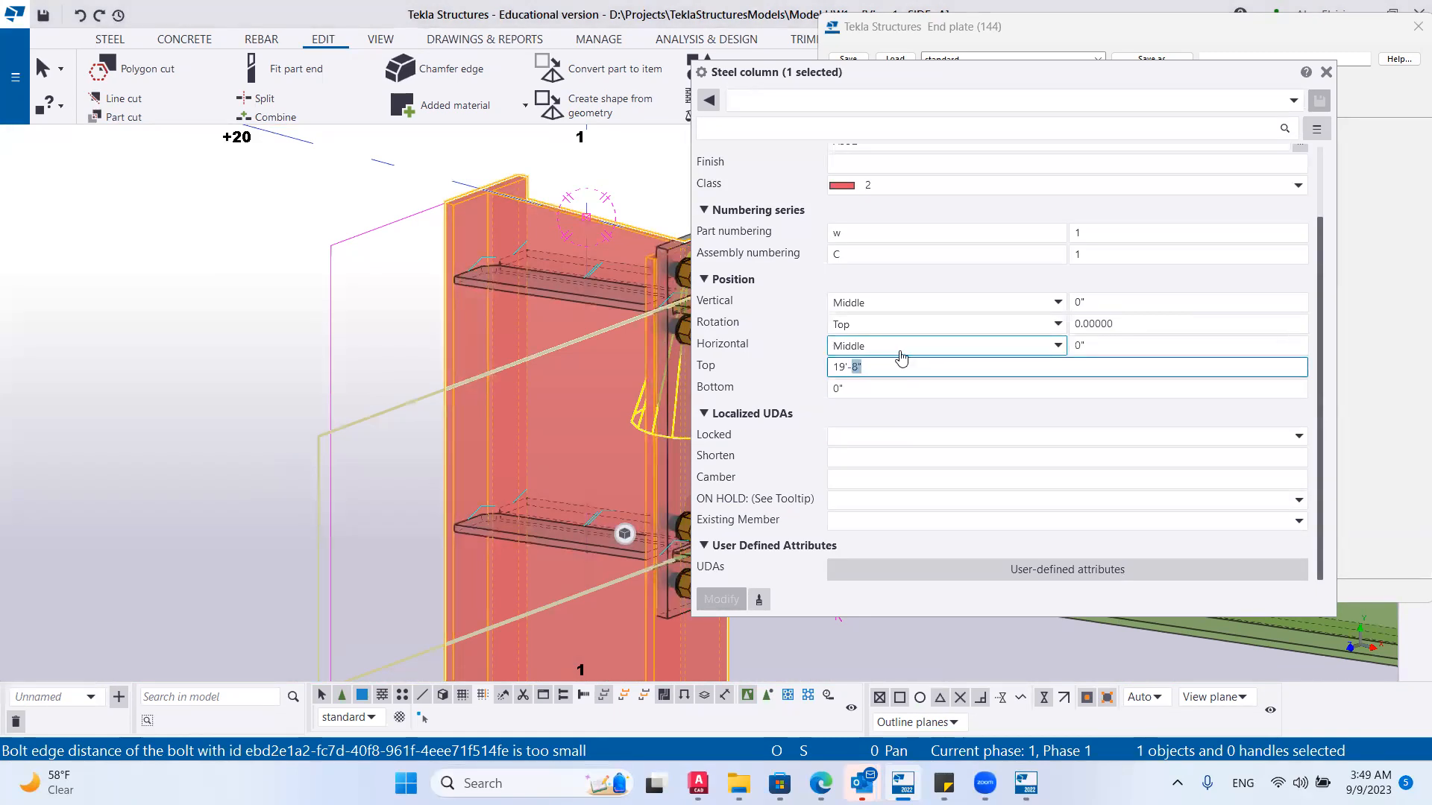
{"action": "type", "text": "9"}
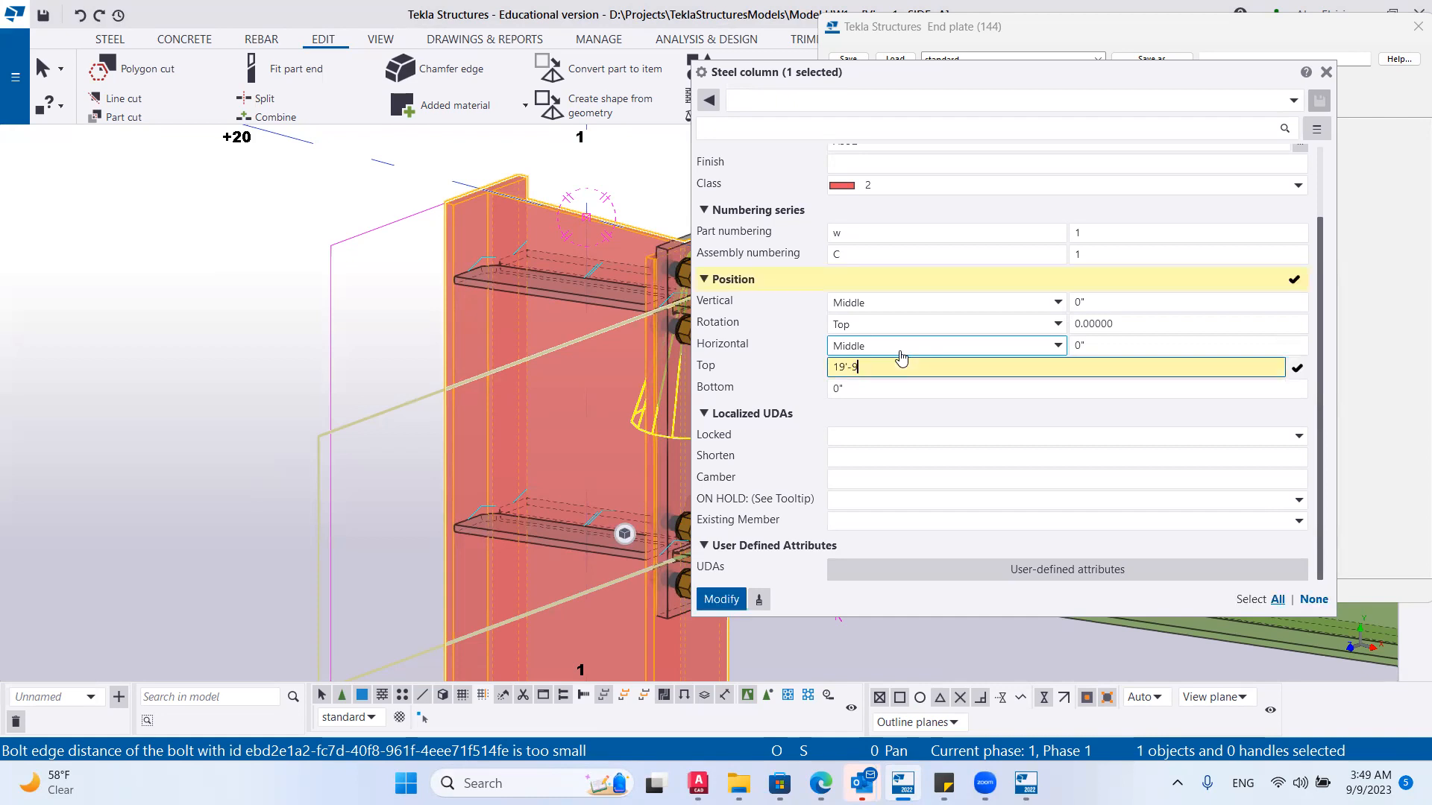
{"action": "scroll", "coordinate": [898, 358], "scroll_direction": "up", "scroll_amount": 2}
{"action": "scroll", "coordinate": [880, 406], "scroll_direction": "down", "scroll_amount": 1}
{"action": "left_click", "coordinate": [721, 599]}
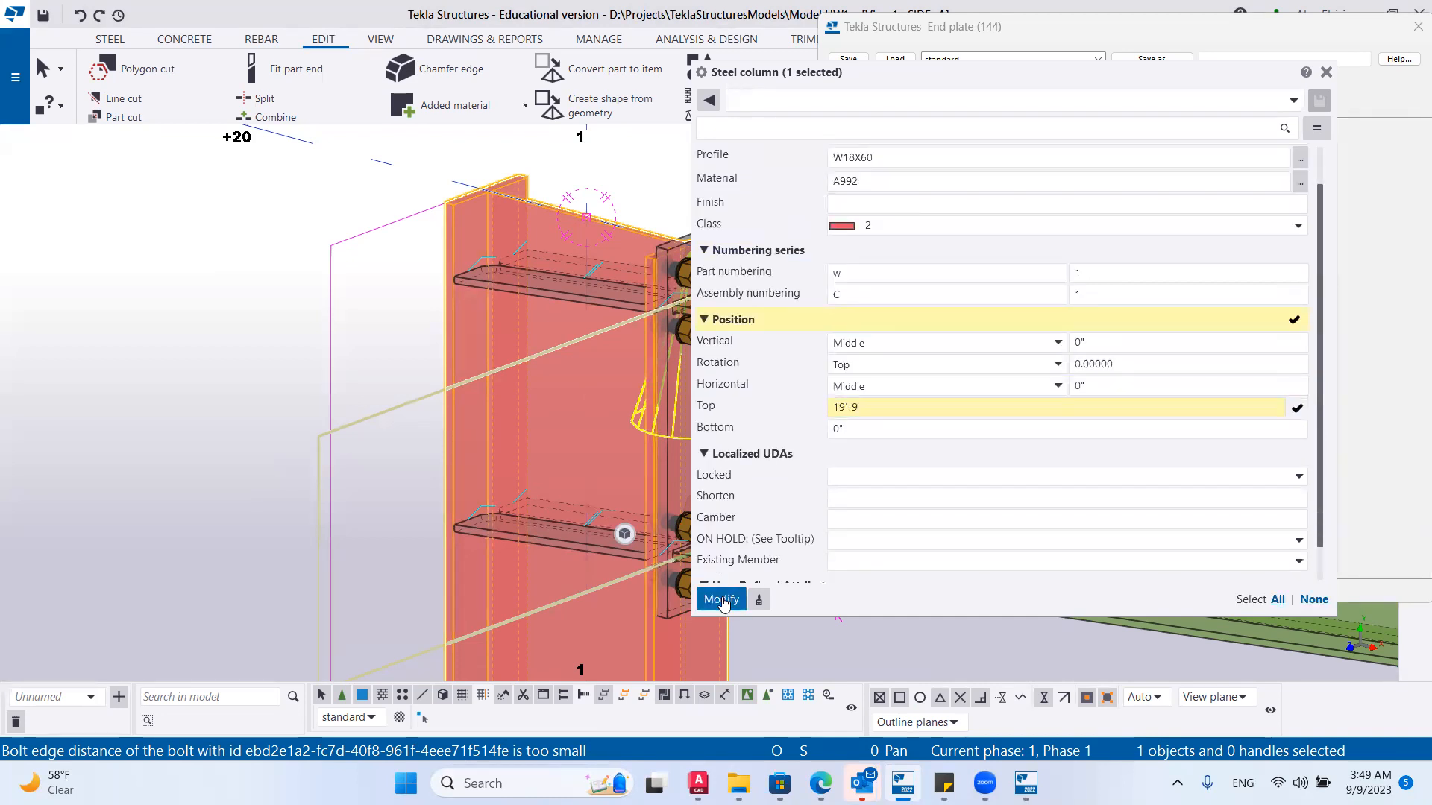
Check the column's top end against the end plate, and close the column and end plate properties.
{"action": "scroll", "coordinate": [610, 425], "scroll_direction": "down", "scroll_amount": 2}
{"action": "scroll", "coordinate": [596, 410], "scroll_direction": "up", "scroll_amount": 3}
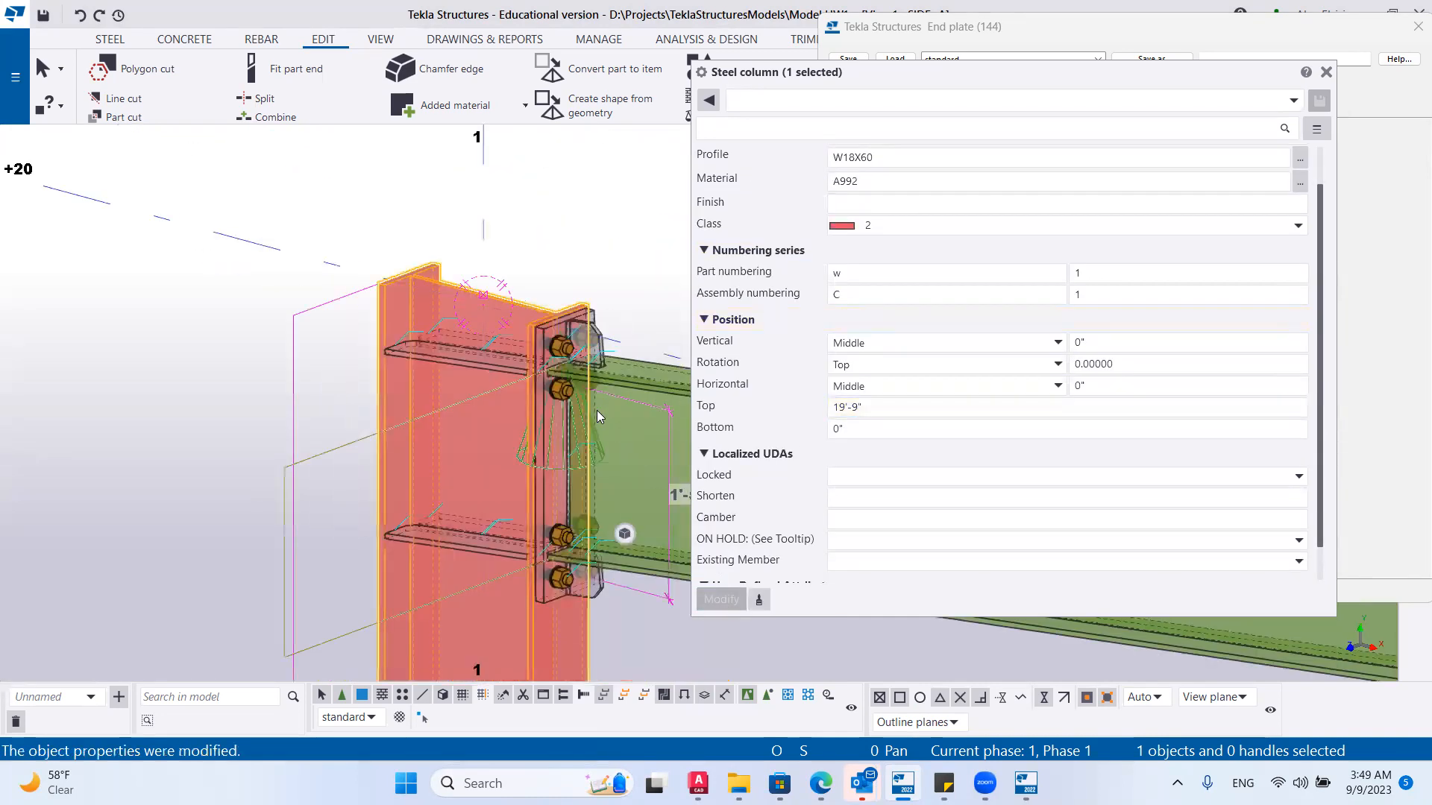
{"action": "scroll", "coordinate": [542, 403], "scroll_direction": "up", "scroll_amount": 3}
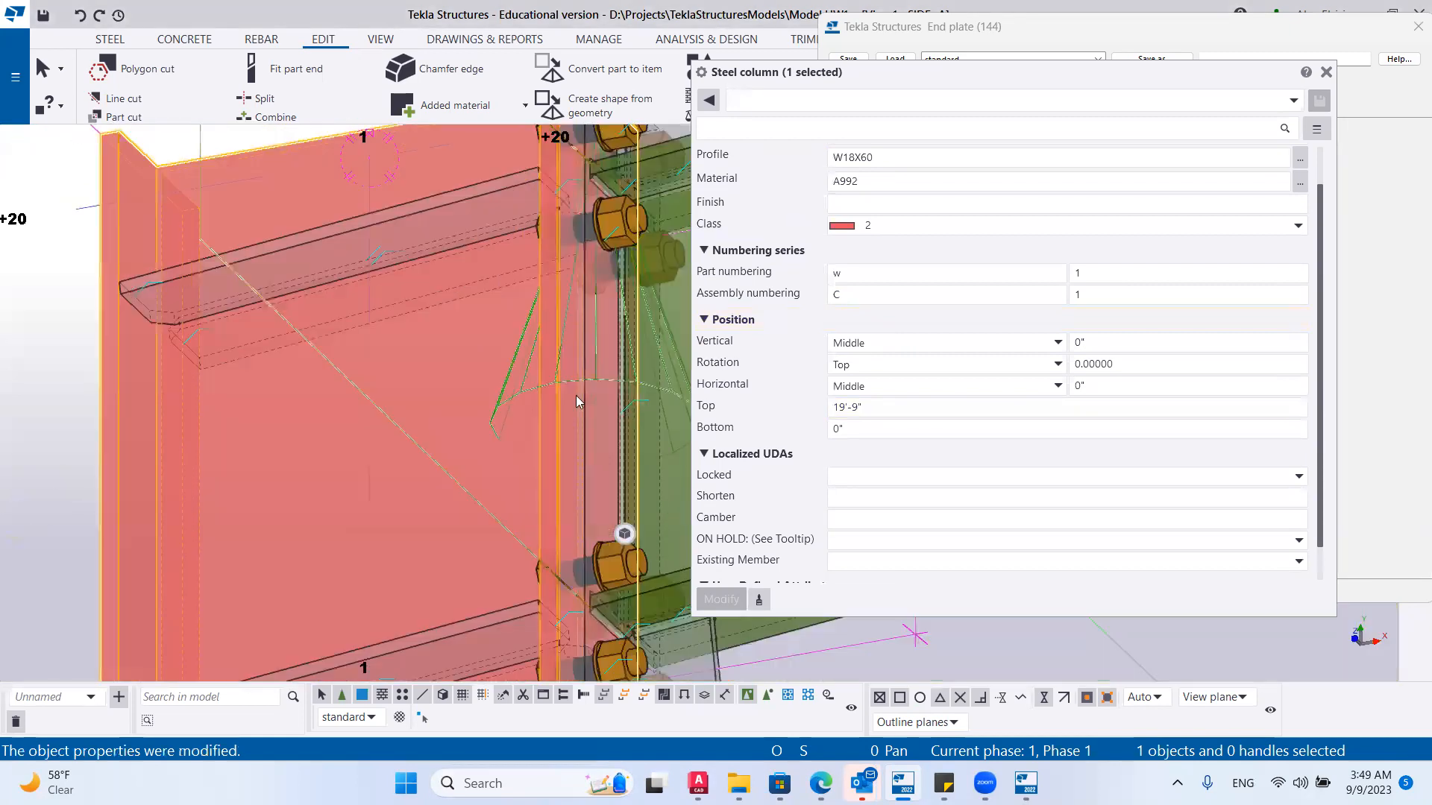
{"action": "scroll", "coordinate": [565, 396], "scroll_direction": "down", "scroll_amount": 2}
{"action": "scroll", "coordinate": [358, 406], "scroll_direction": "down", "scroll_amount": 1}
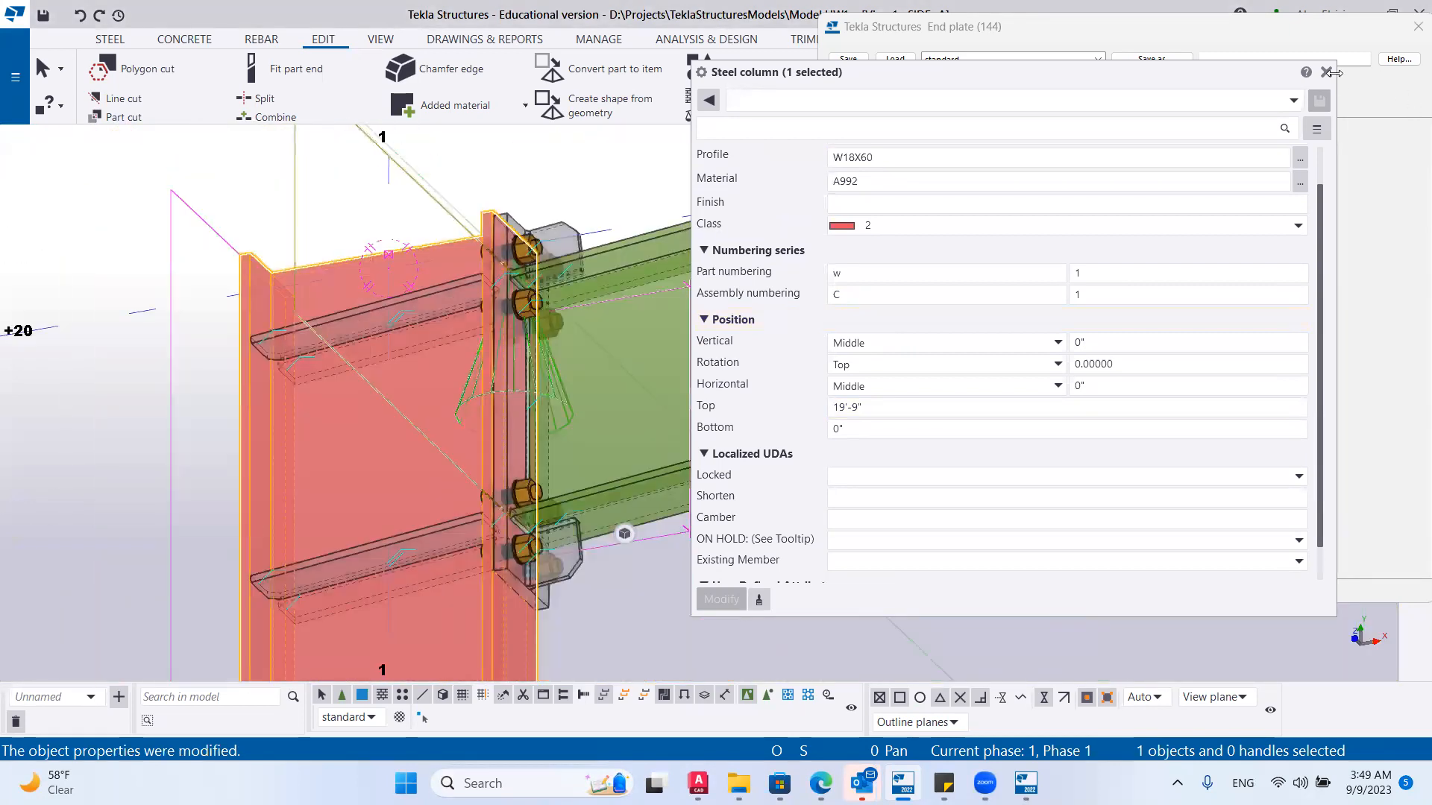
{"action": "left_click", "coordinate": [1326, 72]}
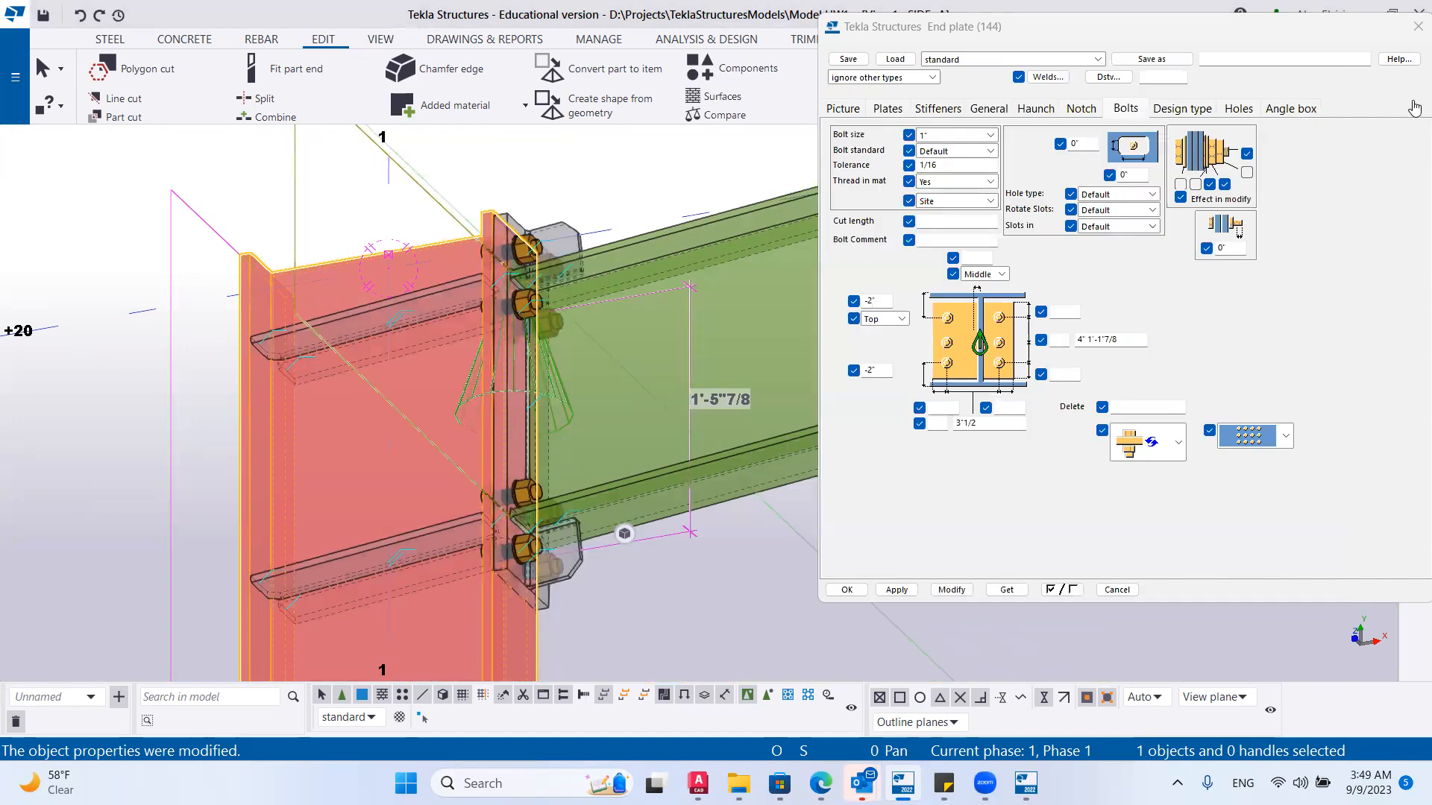
{"action": "left_click", "coordinate": [1417, 26]}
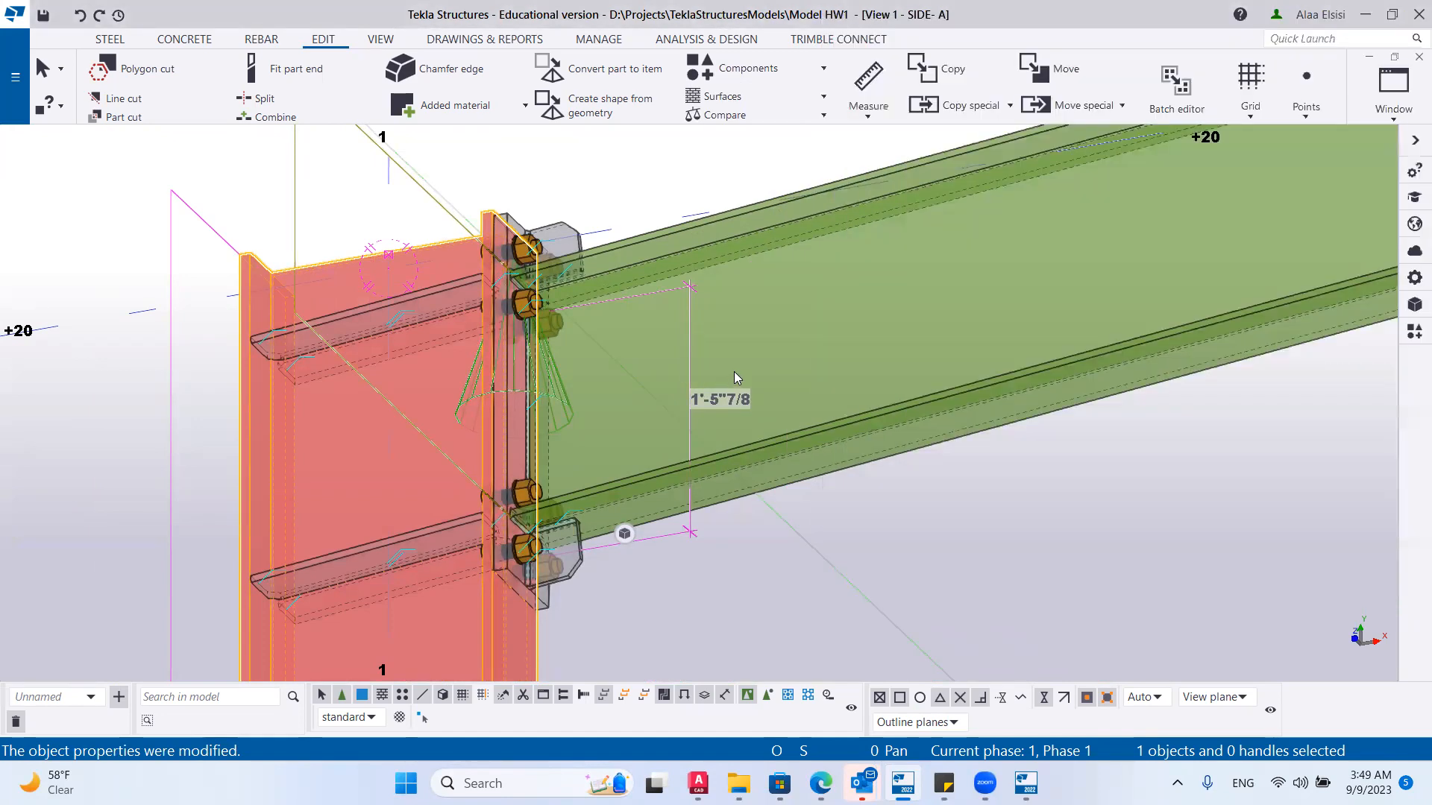
Examine the upper bolts, end plate and triangular stiffener on the beam flange at the grid 1 joint from both sides.
{"action": "scroll", "coordinate": [714, 404], "scroll_direction": "down", "scroll_amount": 2}
{"action": "scroll", "coordinate": [716, 407], "scroll_direction": "down", "scroll_amount": 2}
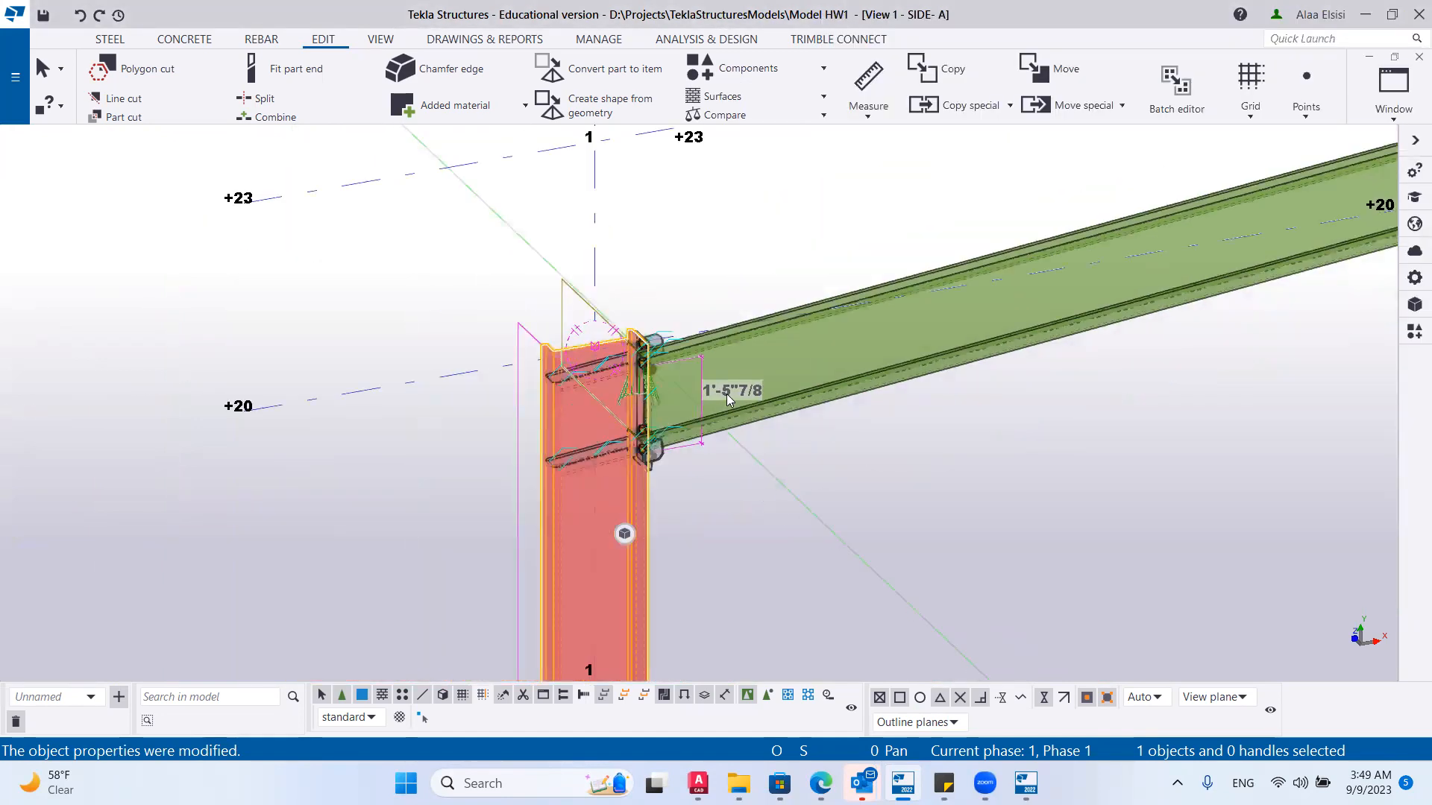
{"action": "scroll", "coordinate": [728, 404], "scroll_direction": "up", "scroll_amount": 3}
{"action": "middle_click_drag", "start_coordinate": [708, 484], "coordinate": [688, 353]}
{"action": "scroll", "coordinate": [601, 295], "scroll_direction": "up", "scroll_amount": 5}
{"action": "middle_click_drag", "start_coordinate": [822, 492], "coordinate": [876, 544], "text": "ctrl"}
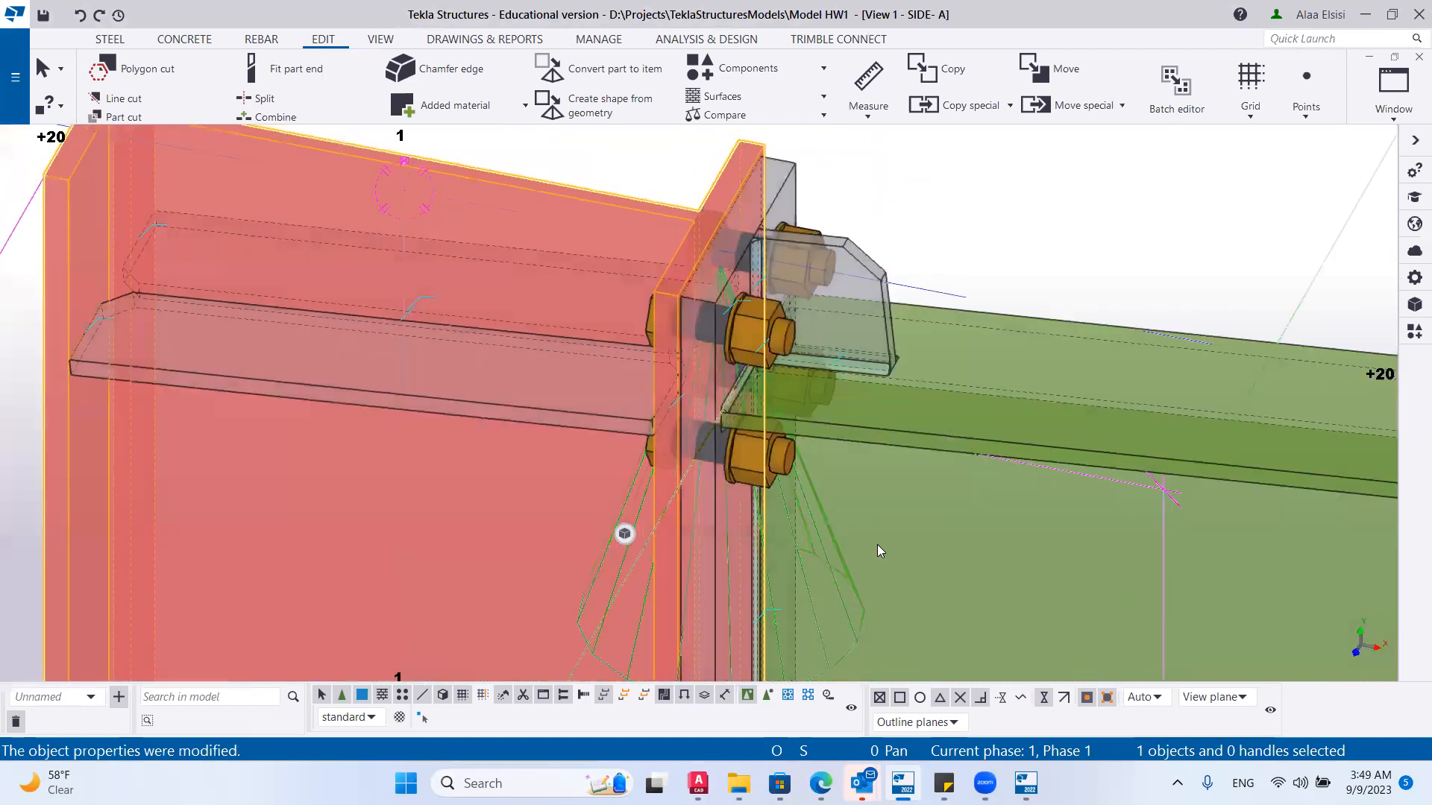
{"action": "scroll", "coordinate": [699, 338], "scroll_direction": "down", "scroll_amount": 4}
Open the End plate (144) connection's haunch settings and check the stiffener note in the AutoCAD detail before returning to Tekla Structures.
{"action": "middle_click_drag", "start_coordinate": [699, 337], "coordinate": [675, 530], "text": "ctrl"}
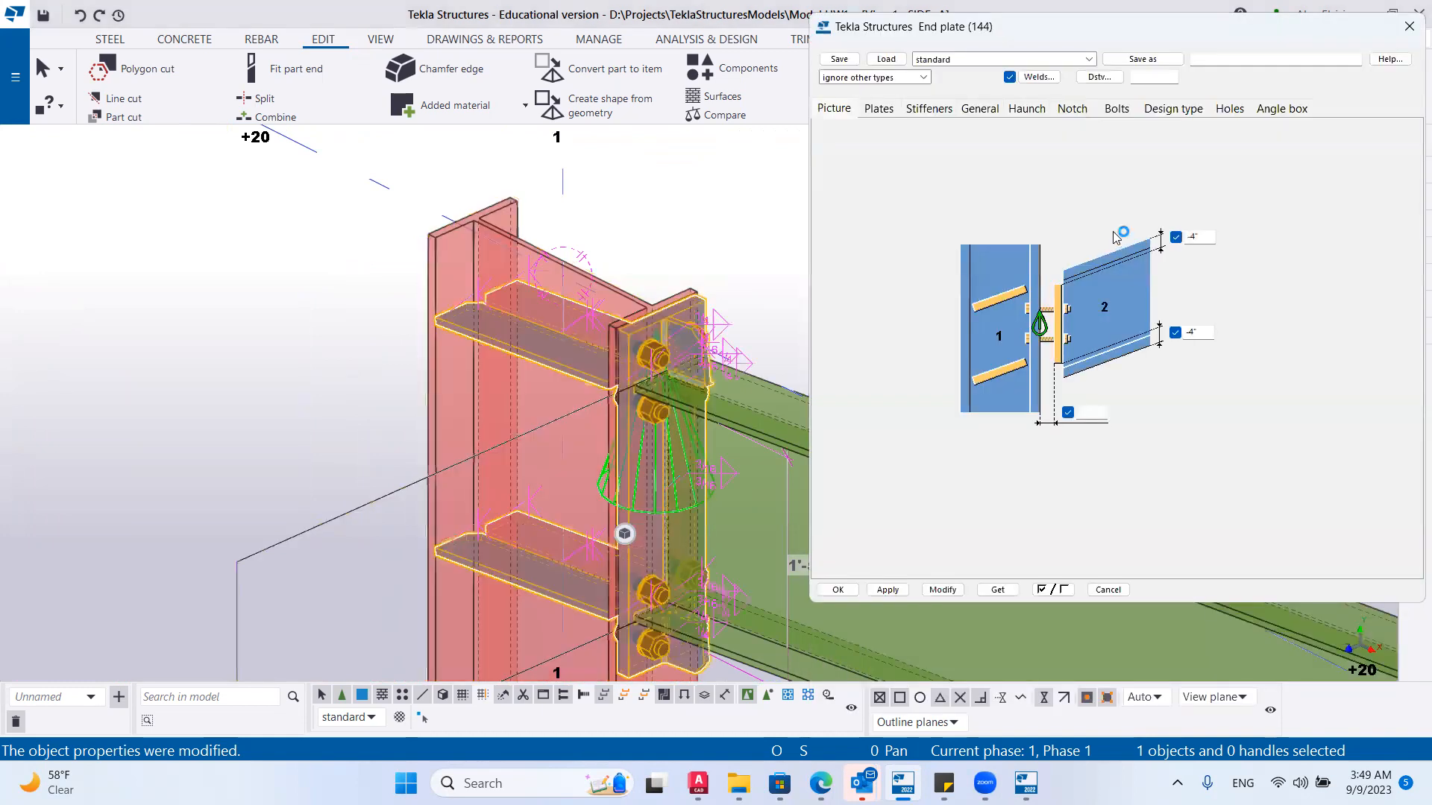
{"action": "left_click", "coordinate": [1027, 109]}
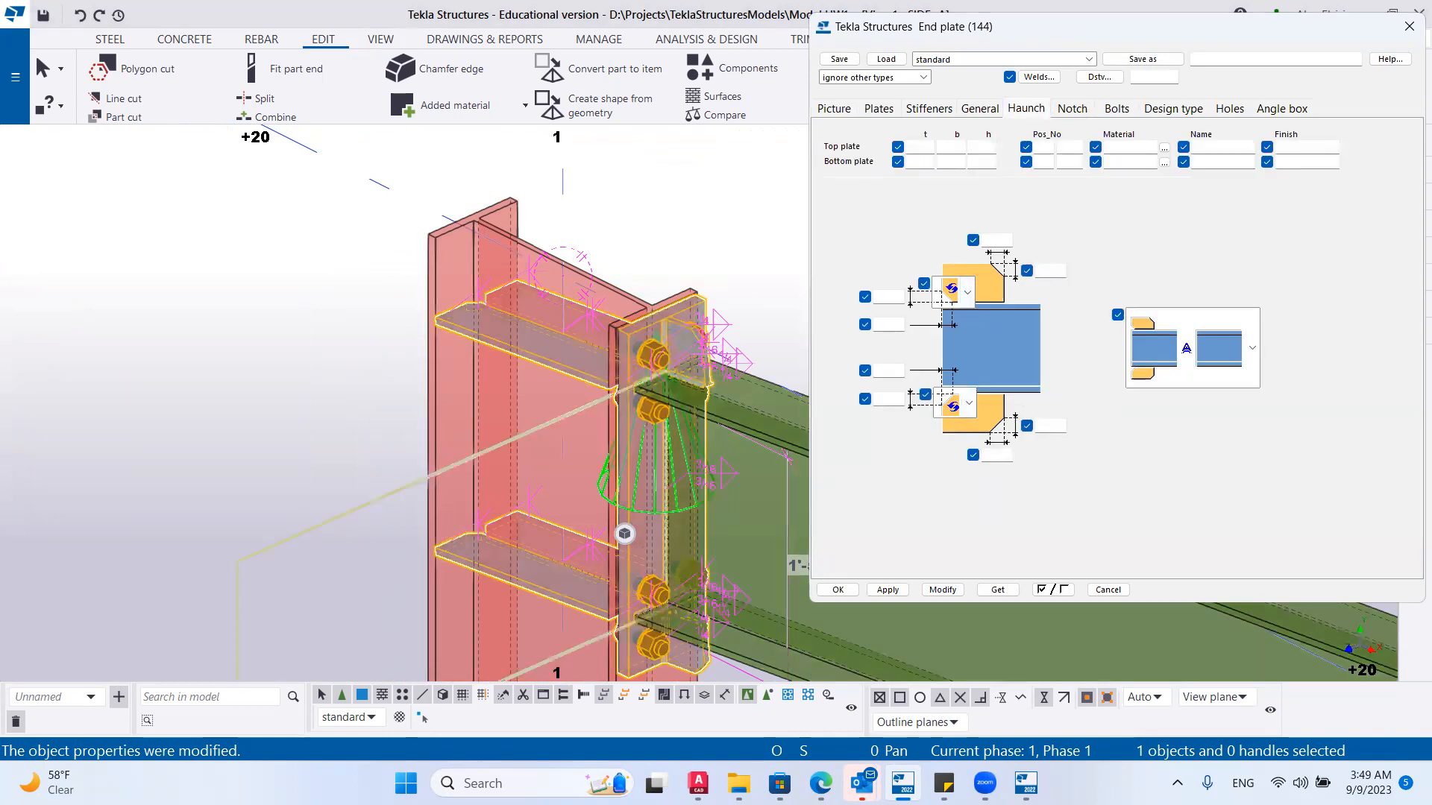
{"action": "left_click", "coordinate": [700, 780]}
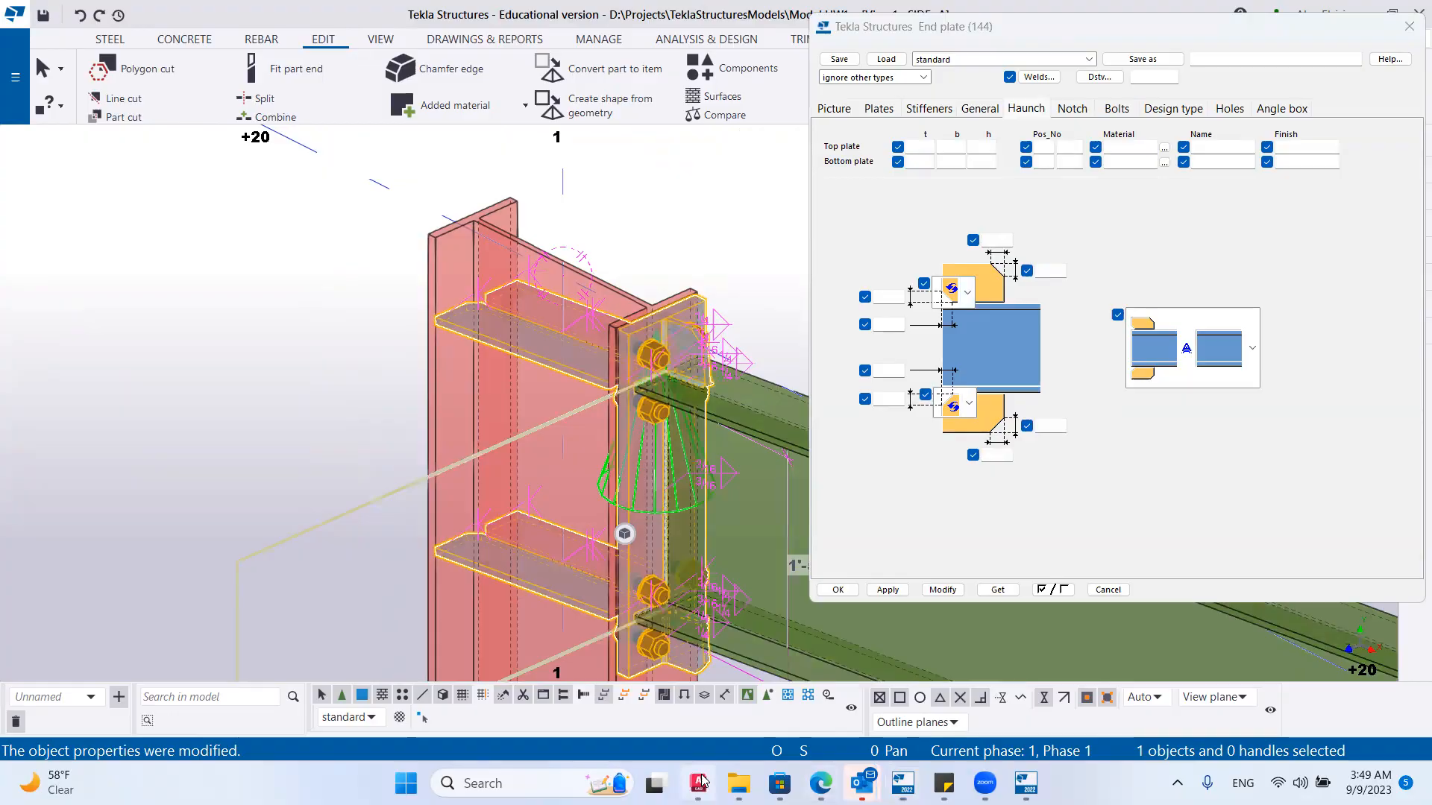
{"action": "scroll", "coordinate": [763, 578], "scroll_direction": "up", "scroll_amount": 3}
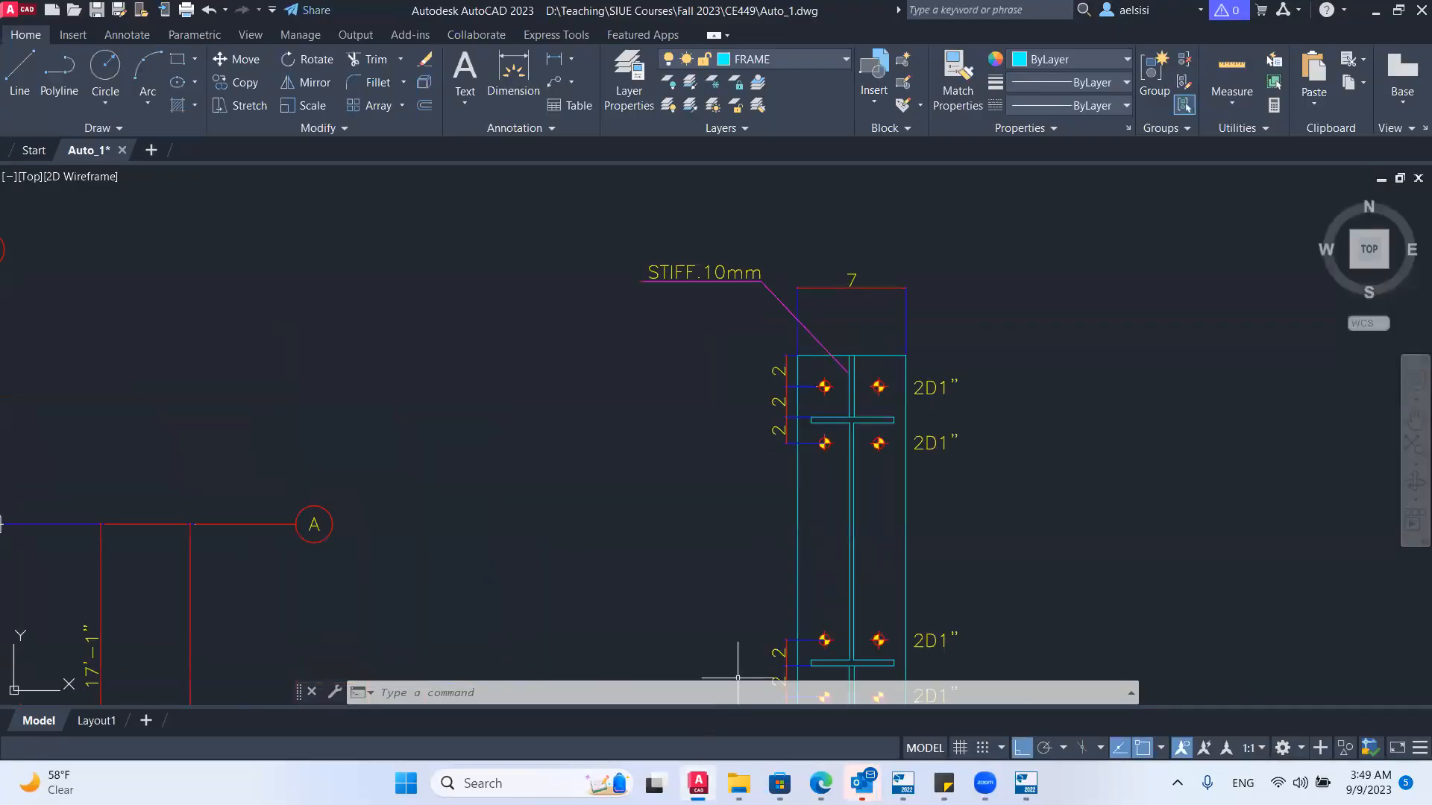
{"action": "mouse_move", "coordinate": [698, 782]}
{"action": "left_click", "coordinate": [903, 783]}
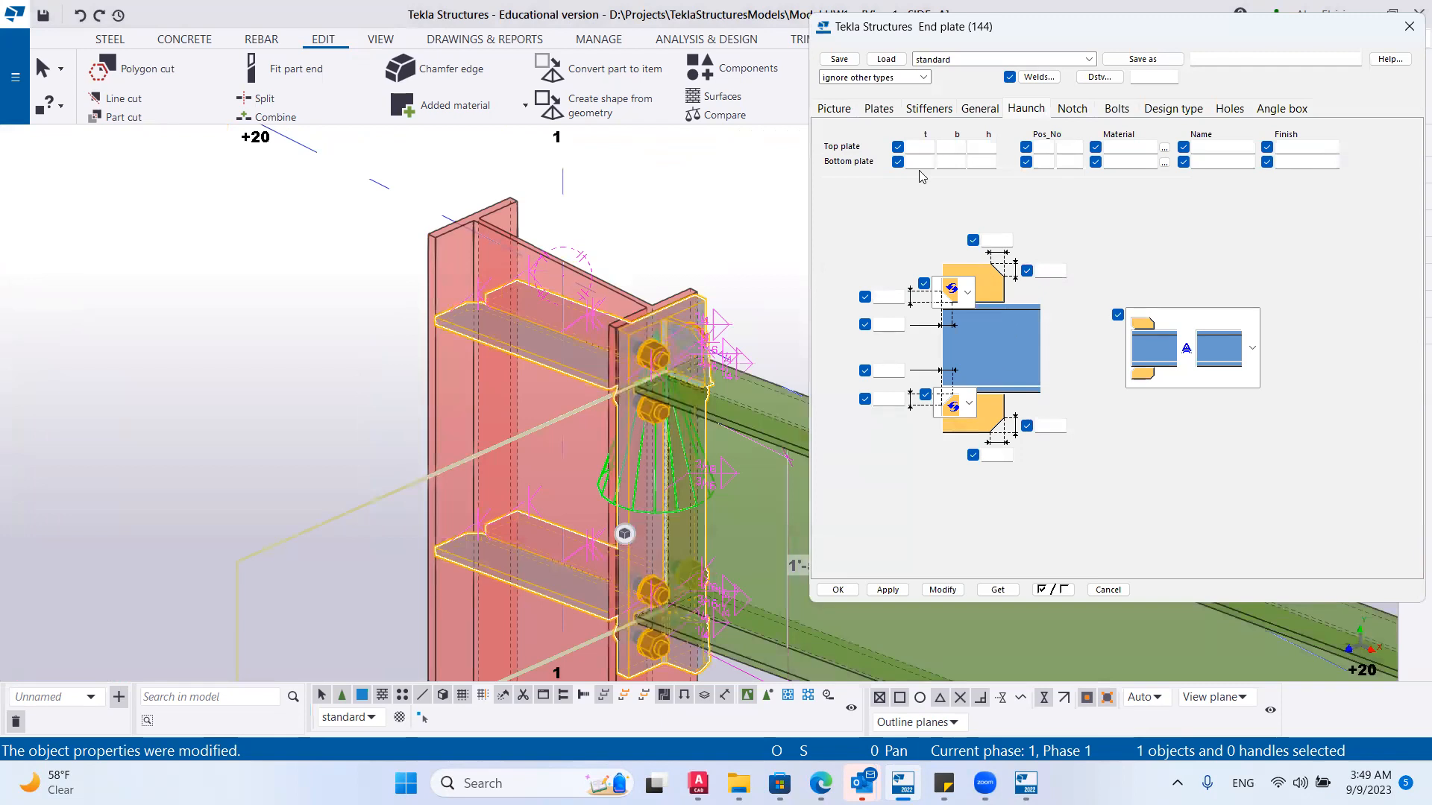
Set the top and bottom haunch plate thickness to 0.5" and modify the connection, checking the plates in 3D.
{"action": "left_click", "coordinate": [916, 146]}
{"action": "left_click", "coordinate": [921, 161]}
{"action": "type", "text": "0.5"}
{"action": "left_click", "coordinate": [943, 590]}
{"action": "scroll", "coordinate": [669, 436], "scroll_direction": "up", "scroll_amount": 2}
{"action": "scroll", "coordinate": [669, 437], "scroll_direction": "up", "scroll_amount": 5}
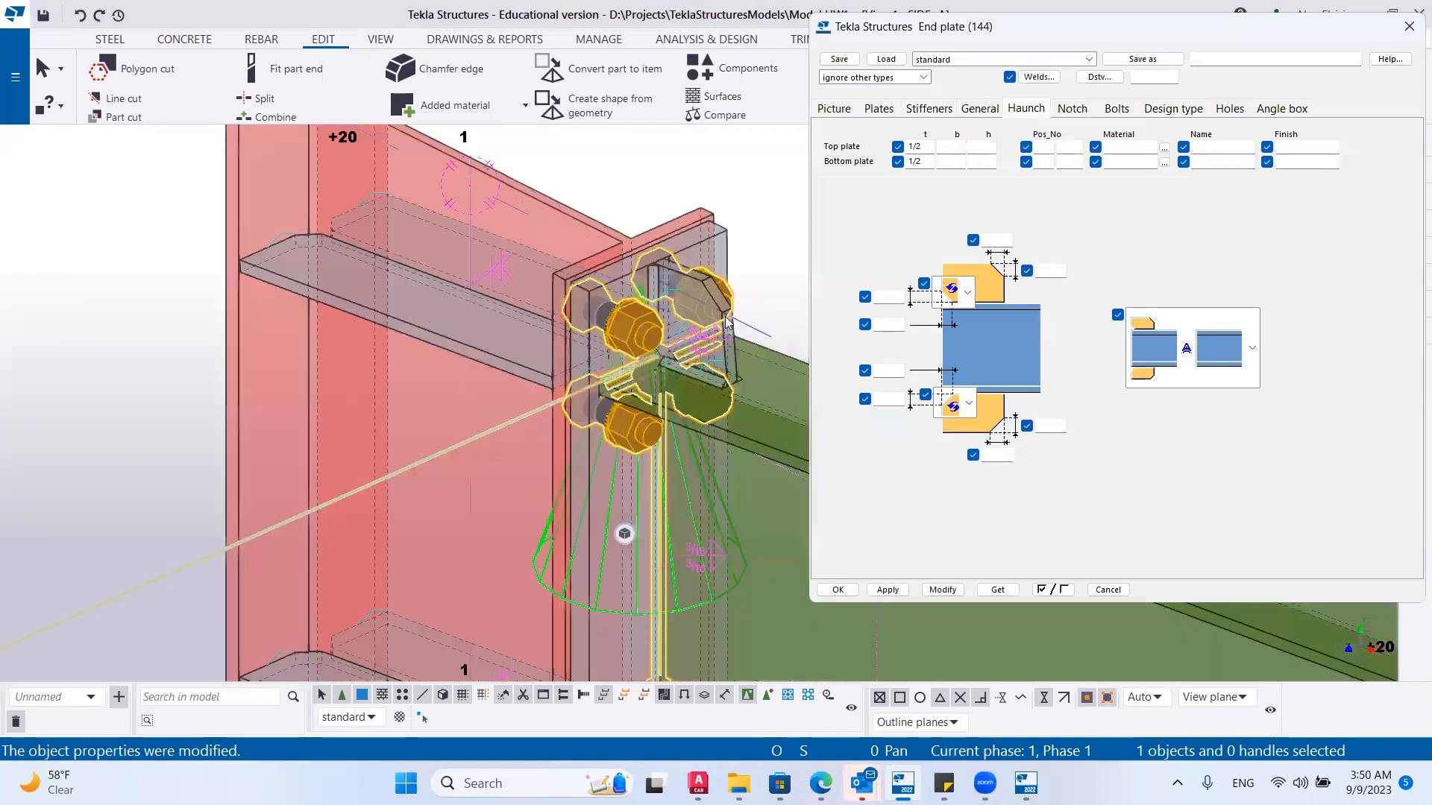
{"action": "middle_click_drag", "start_coordinate": [783, 328], "coordinate": [606, 258]}
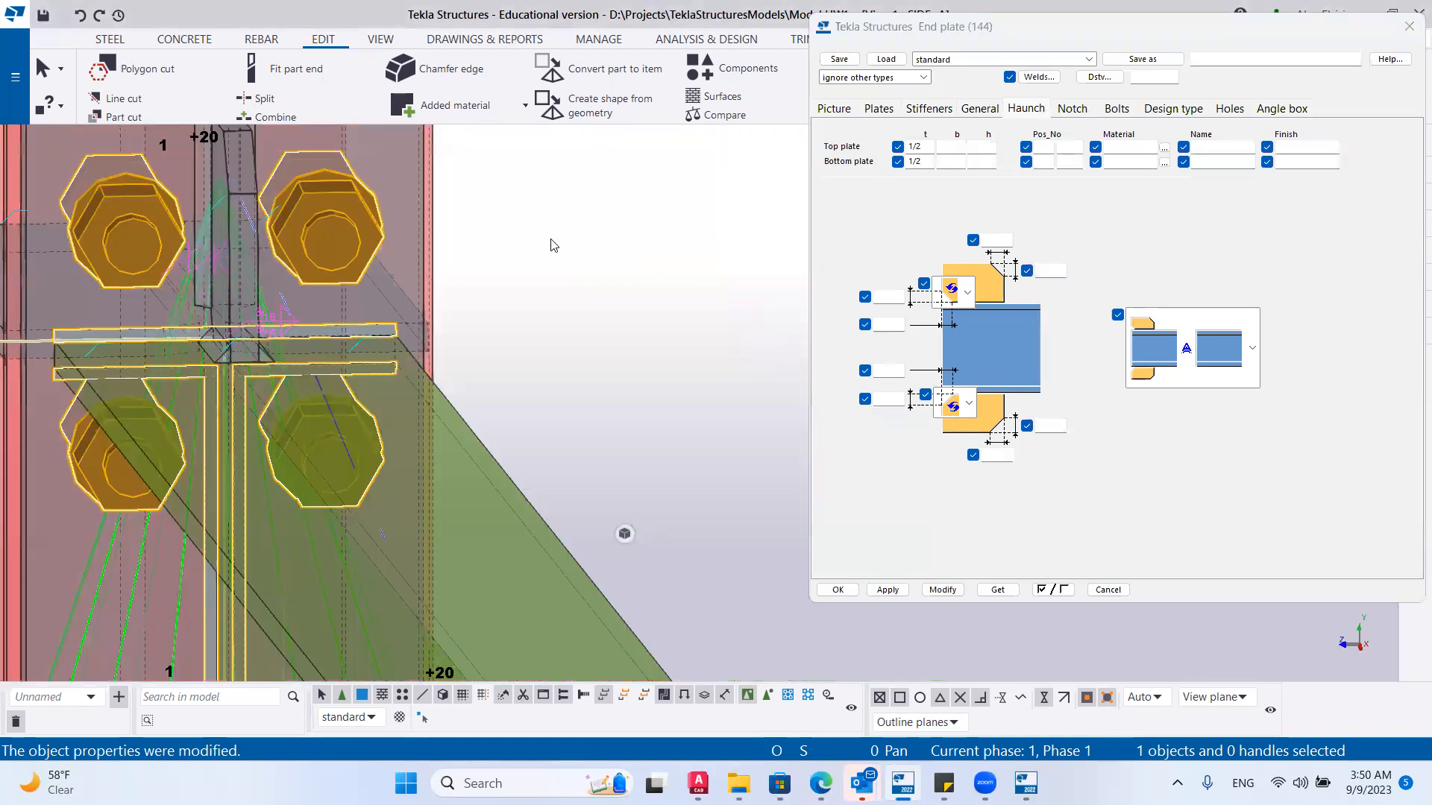
{"action": "scroll", "coordinate": [556, 246], "scroll_direction": "down", "scroll_amount": 5}
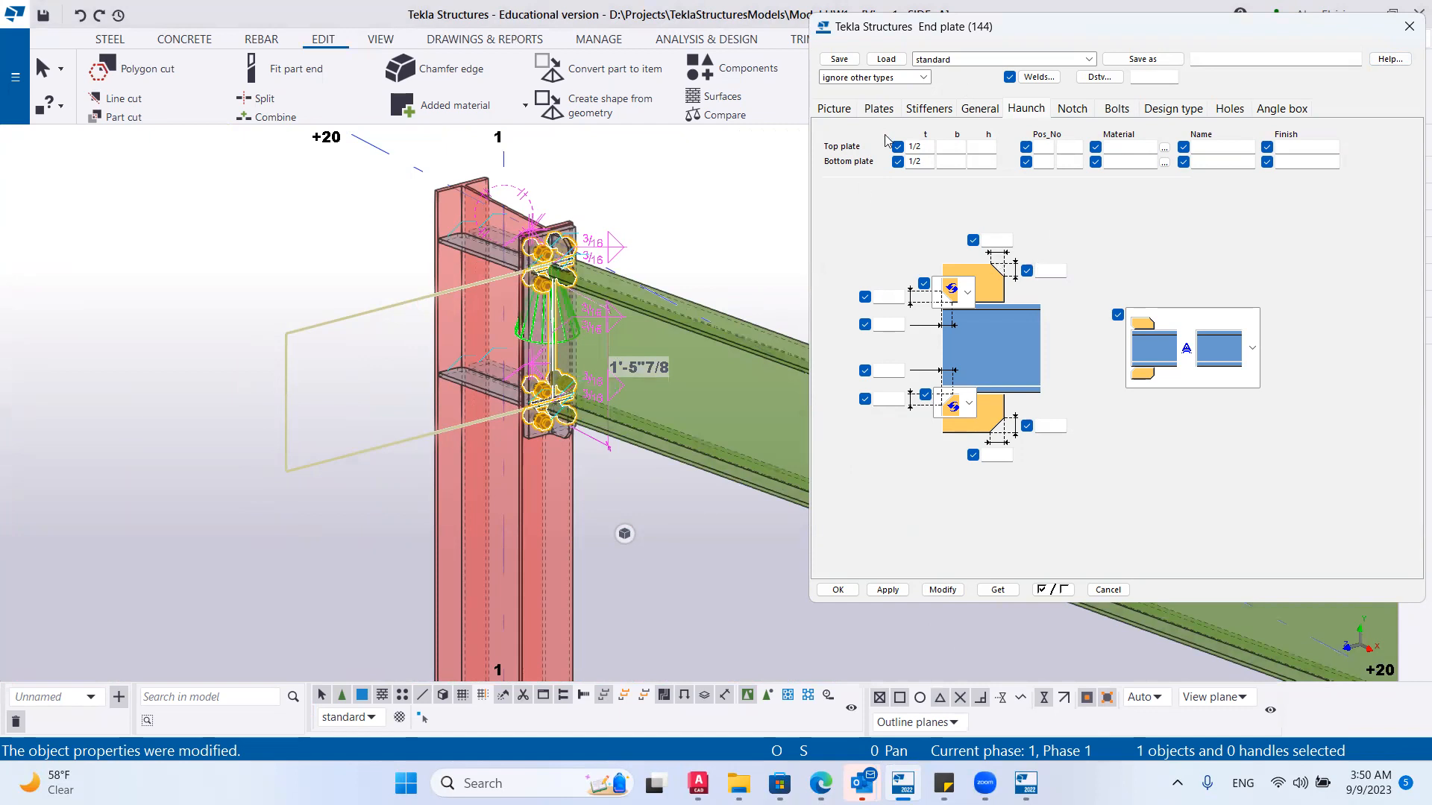
Review the connection's picture, plates, stiffeners and general settings, and apply and accept the end plate properties.
{"action": "left_click", "coordinate": [830, 110]}
{"action": "left_click", "coordinate": [879, 109]}
{"action": "left_click", "coordinate": [928, 109]}
{"action": "left_click", "coordinate": [984, 109]}
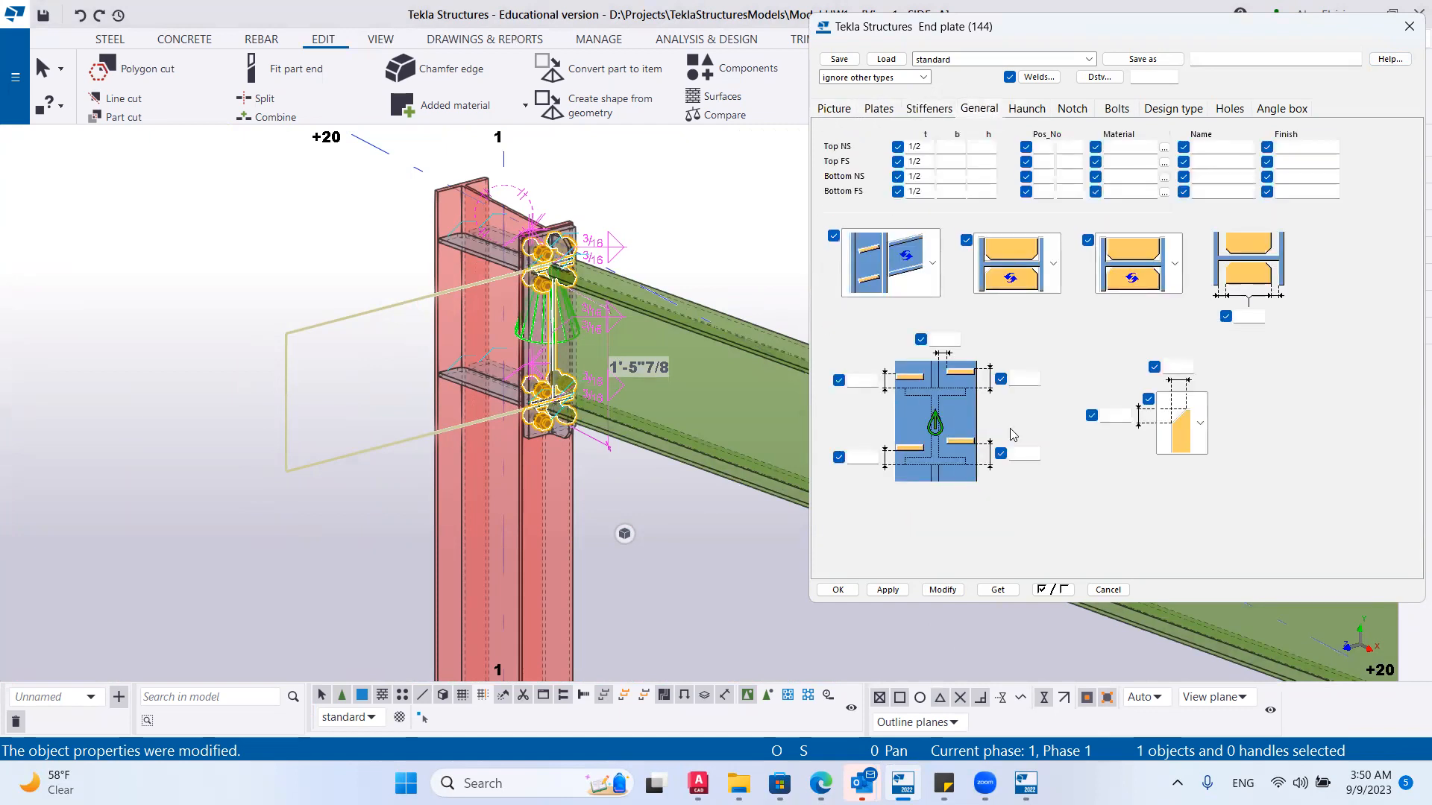
{"action": "left_click", "coordinate": [888, 590]}
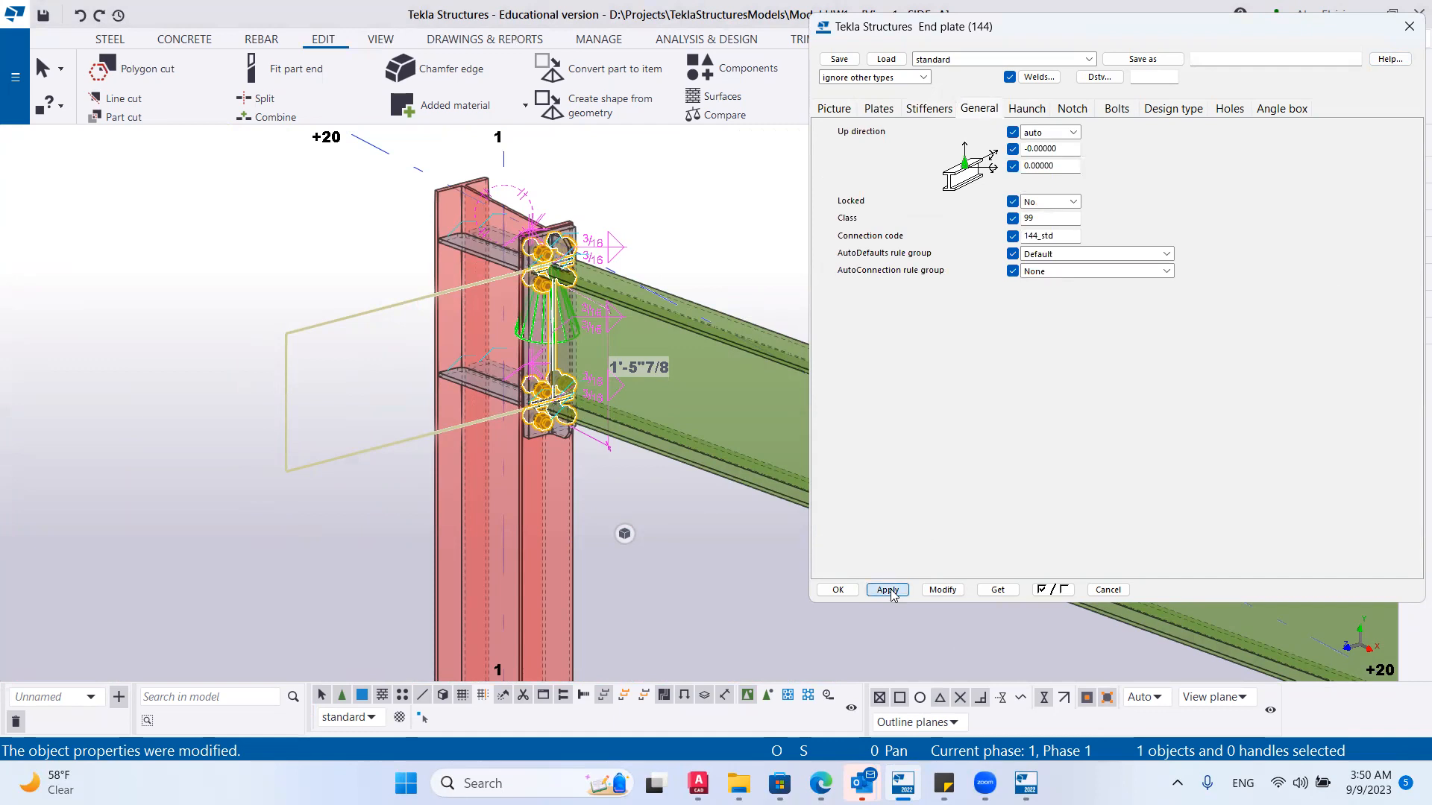
{"action": "left_click", "coordinate": [850, 593]}
{"action": "scroll", "coordinate": [796, 563], "scroll_direction": "down", "scroll_amount": 6}
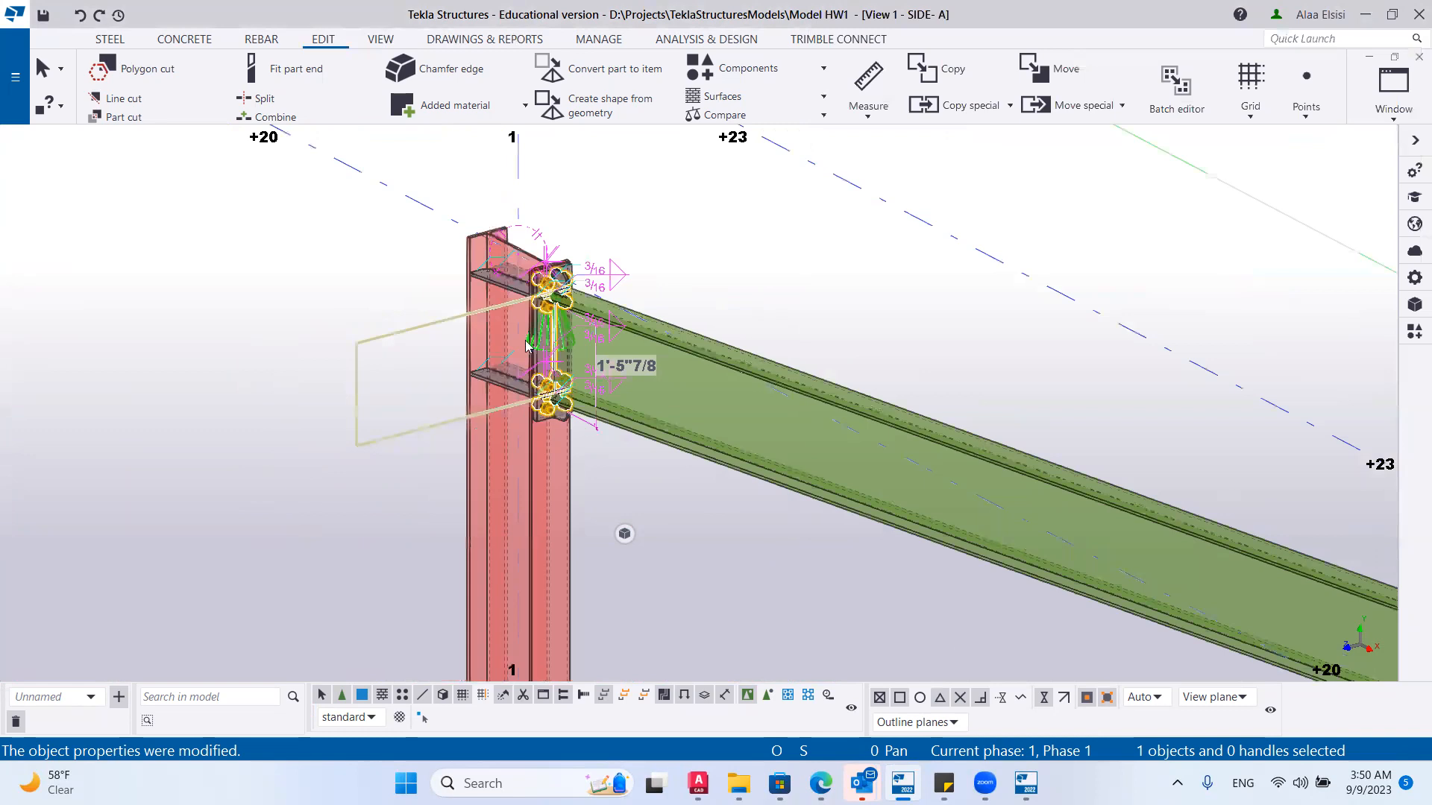
Create an End plate (144) connection at grid 3 with the column as main part and the beam as secondary part.
{"action": "scroll", "coordinate": [639, 409], "scroll_direction": "up", "scroll_amount": 3}
{"action": "scroll", "coordinate": [639, 409], "scroll_direction": "down", "scroll_amount": 5}
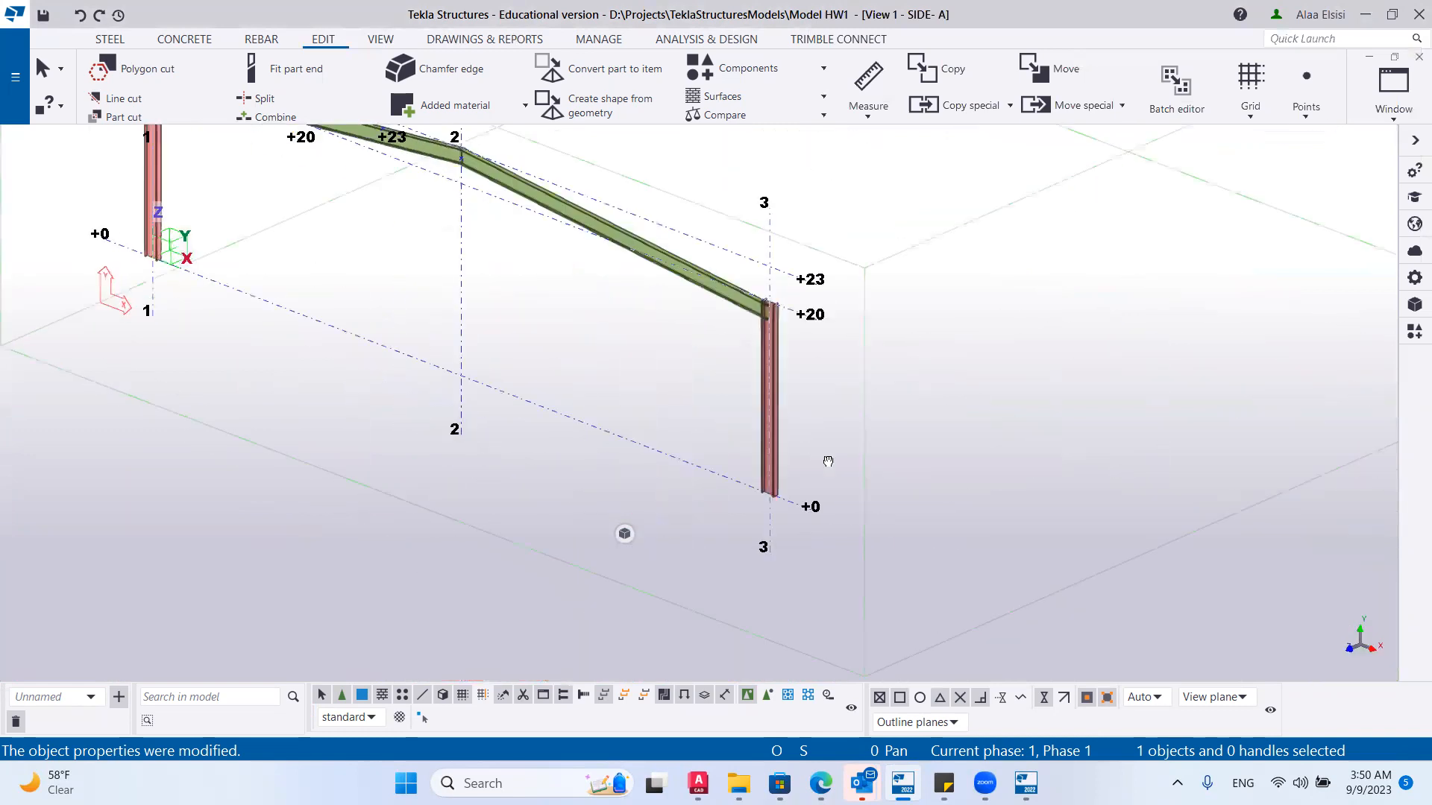
{"action": "scroll", "coordinate": [807, 457], "scroll_direction": "up", "scroll_amount": 8}
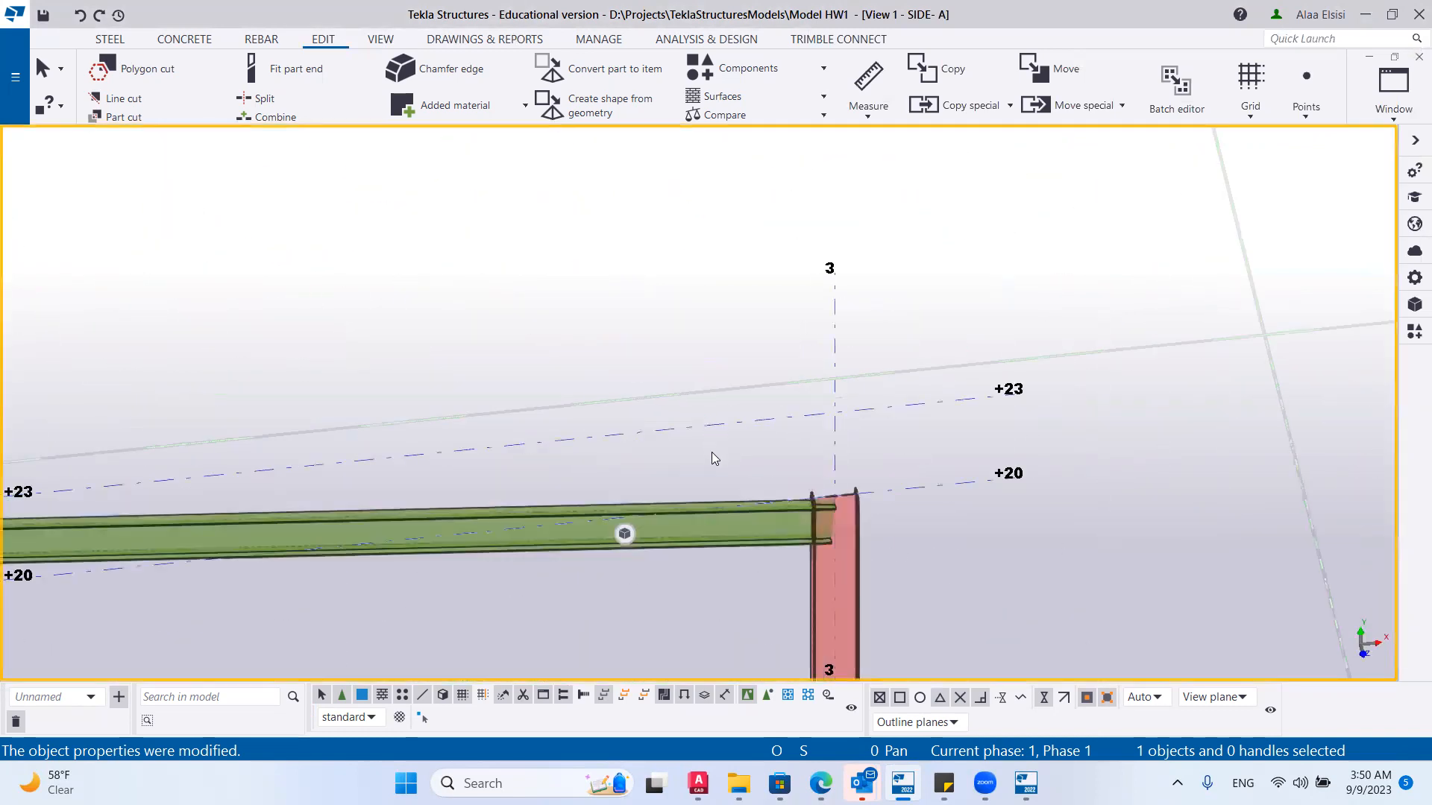
{"action": "key", "text": "ctrl+f"}
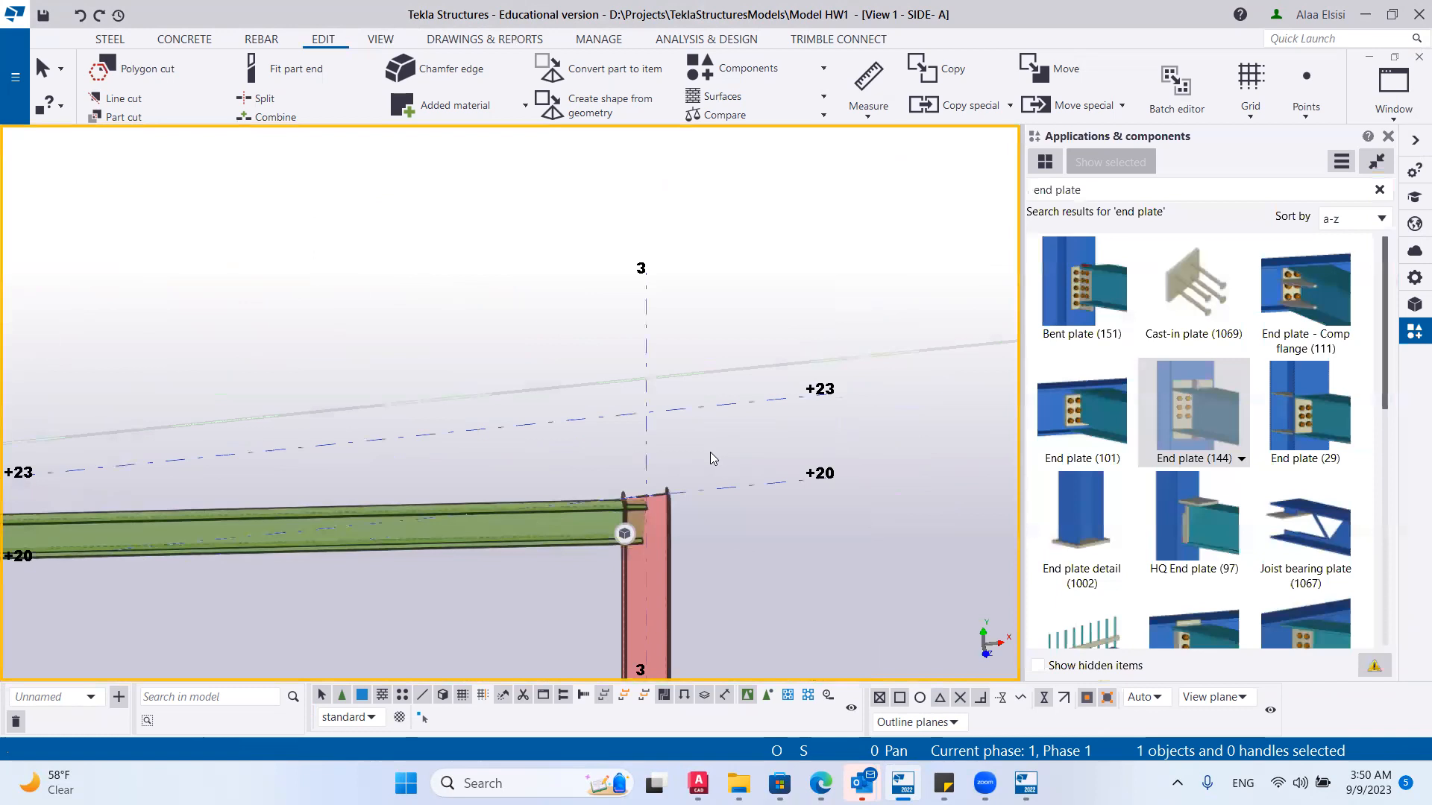
{"action": "left_click", "coordinate": [1211, 416]}
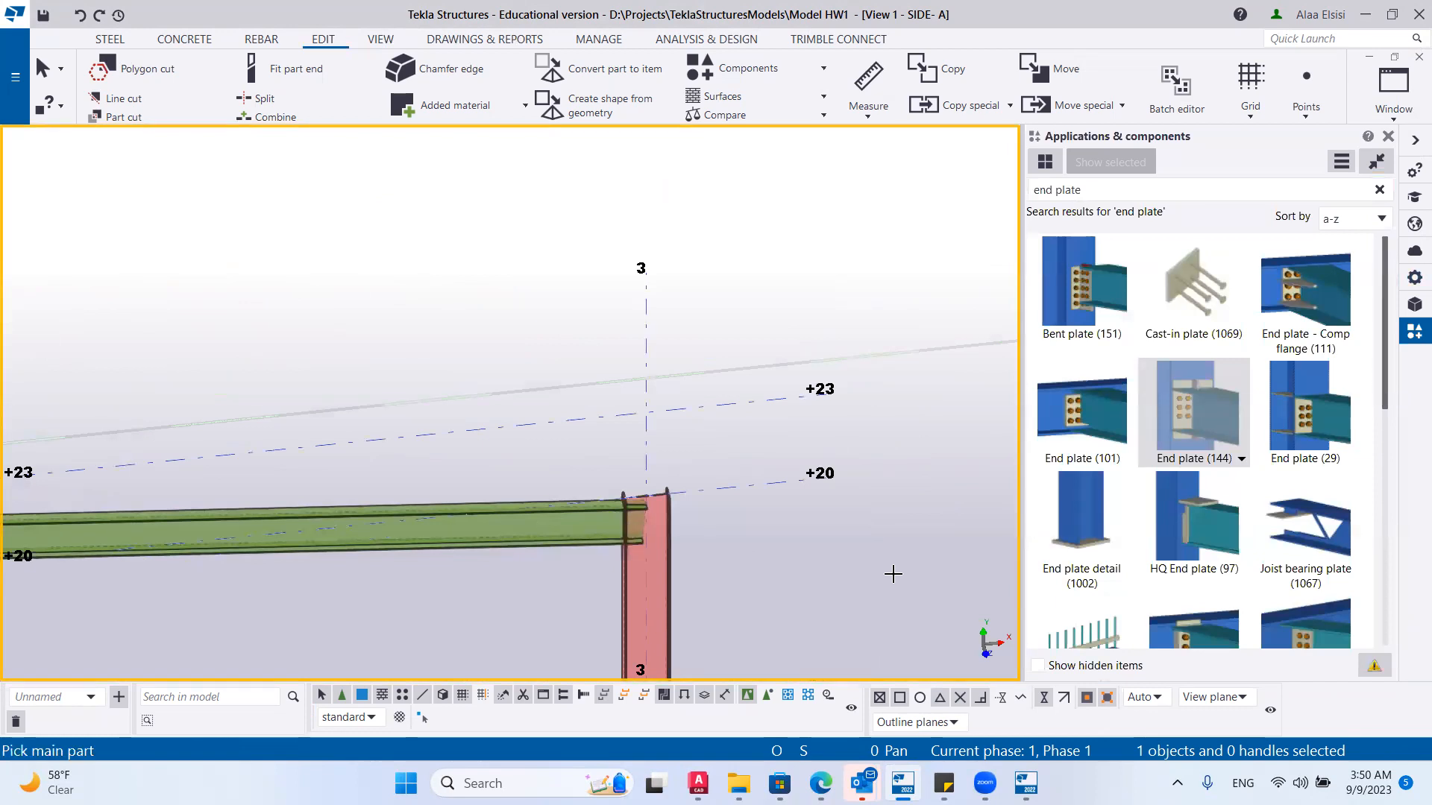
{"action": "left_click", "coordinate": [666, 616]}
{"action": "left_click", "coordinate": [555, 546]}
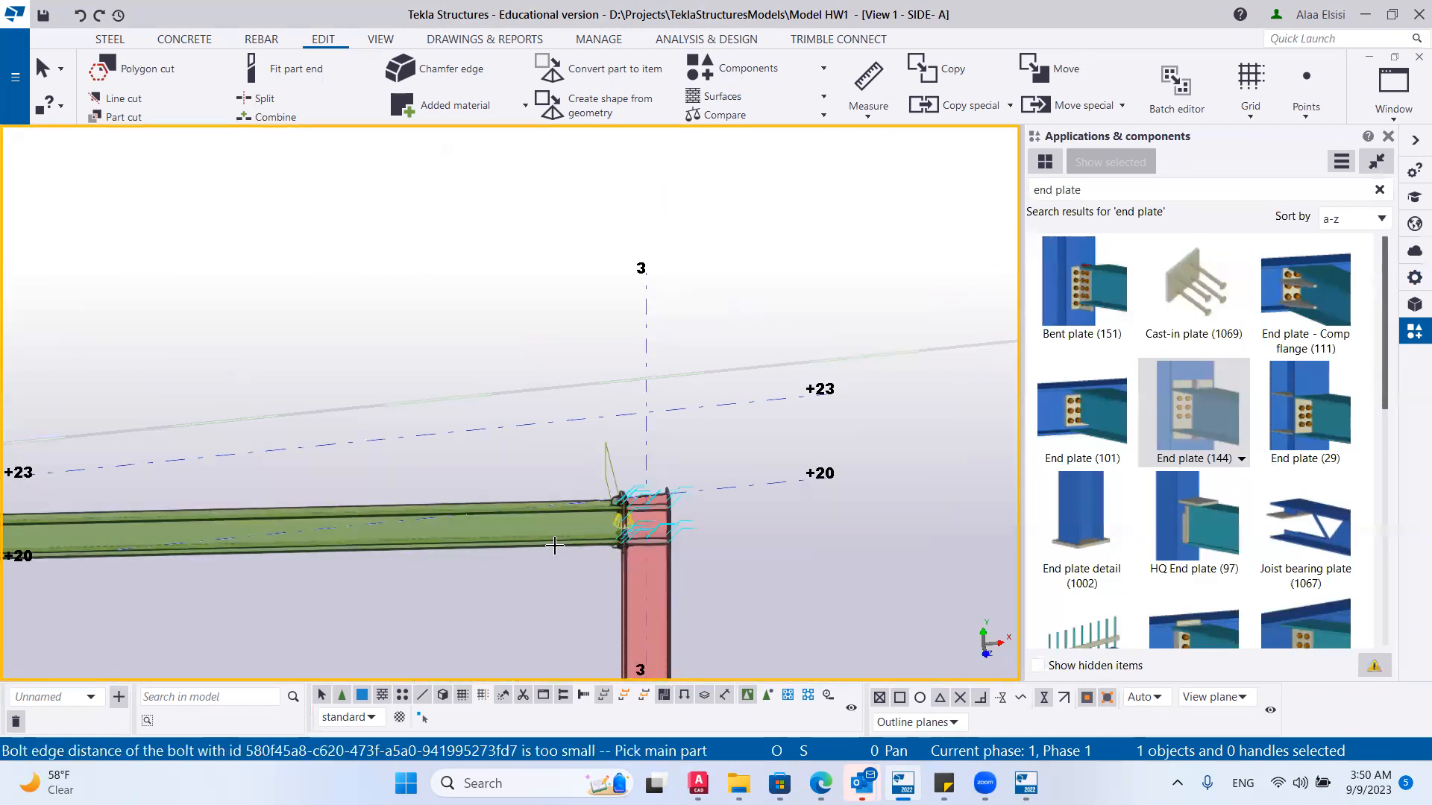
{"action": "left_click", "coordinate": [612, 501]}
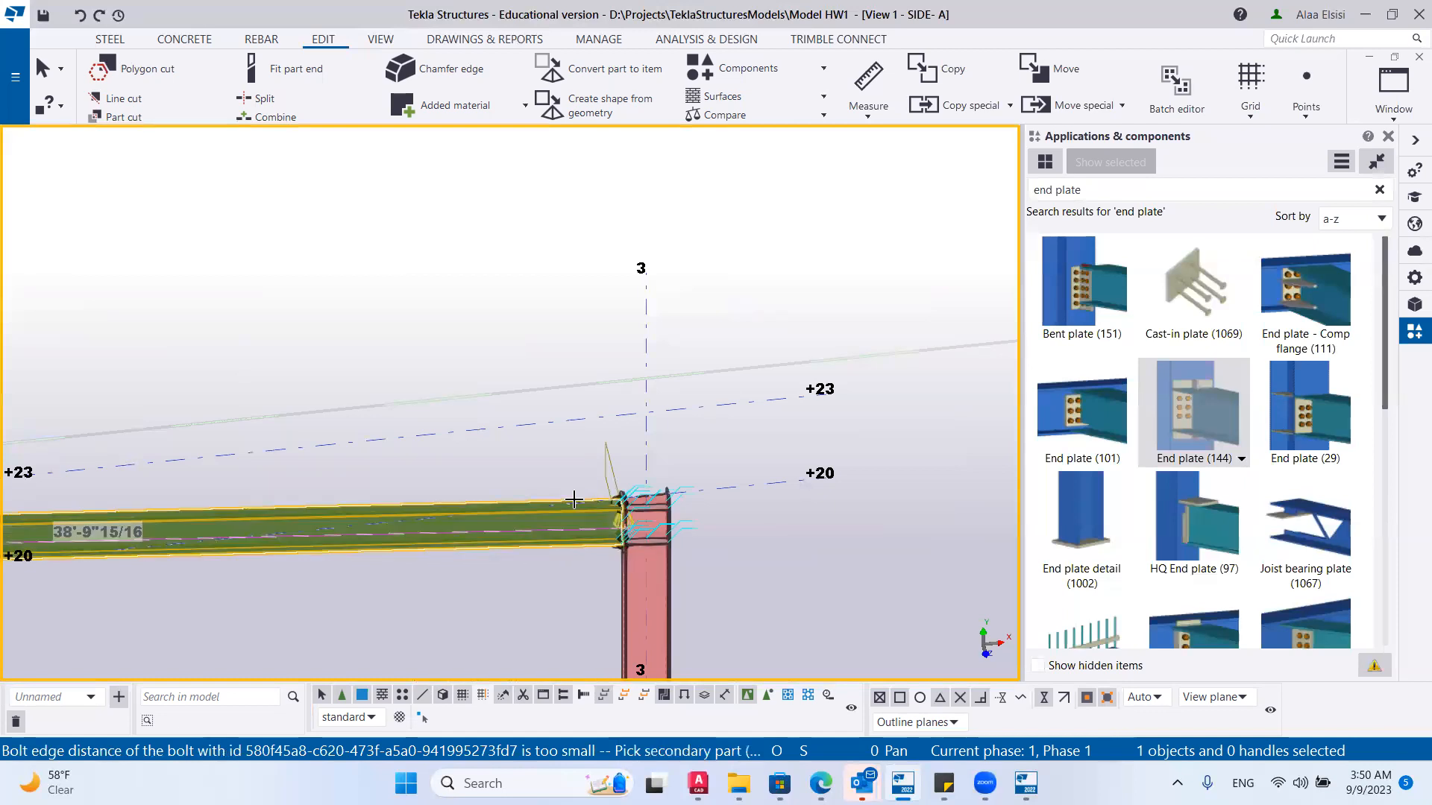
Leave the connection command and examine the grid 3 joint from both sides, checking the bolts, stiffeners and column top.
{"action": "scroll", "coordinate": [612, 495], "scroll_direction": "up", "scroll_amount": 6}
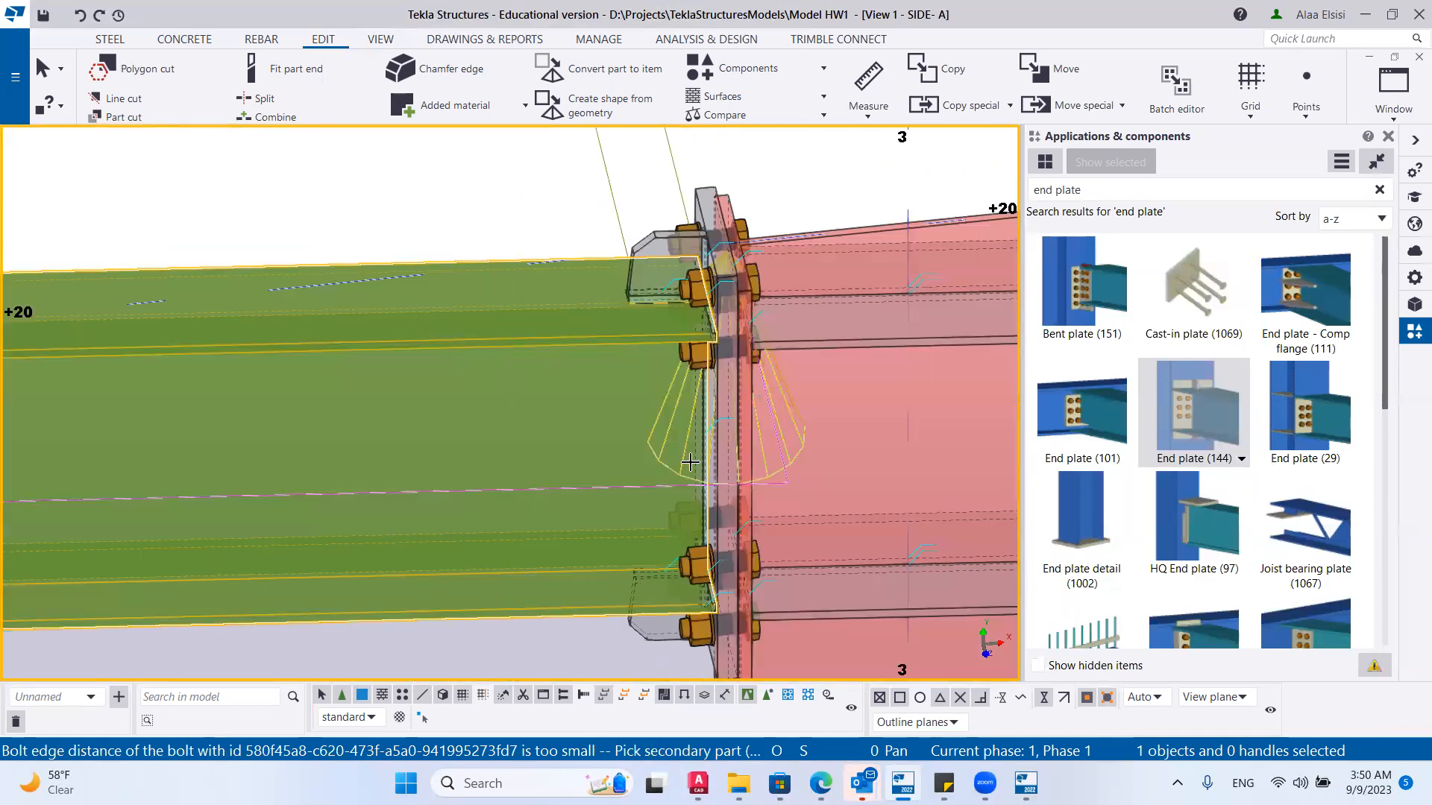
{"action": "scroll", "coordinate": [695, 368], "scroll_direction": "down", "scroll_amount": 5}
{"action": "scroll", "coordinate": [837, 306], "scroll_direction": "up", "scroll_amount": 5}
{"action": "scroll", "coordinate": [739, 394], "scroll_direction": "down", "scroll_amount": 2}
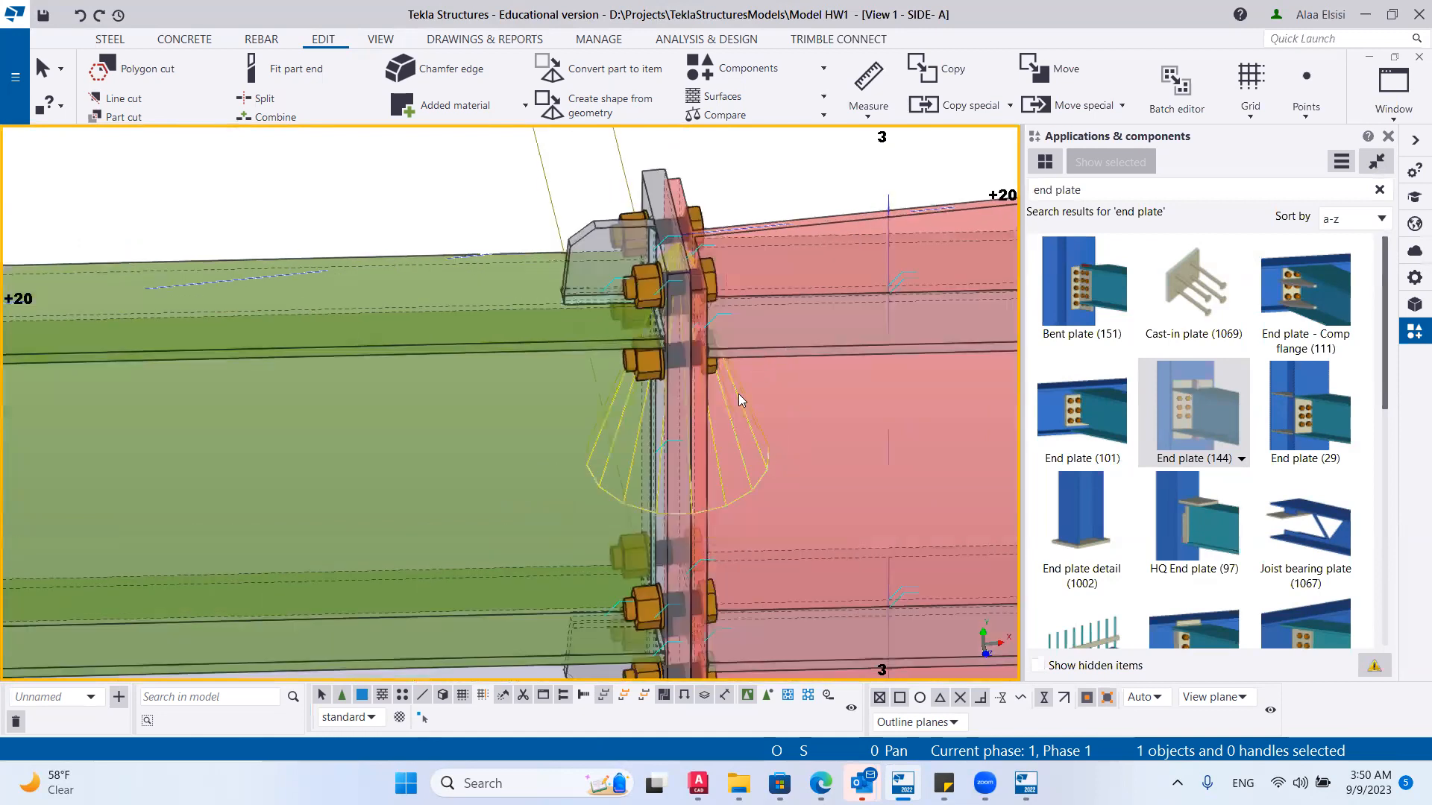
{"action": "middle_click_drag", "start_coordinate": [662, 444], "coordinate": [977, 373], "text": "ctrl"}
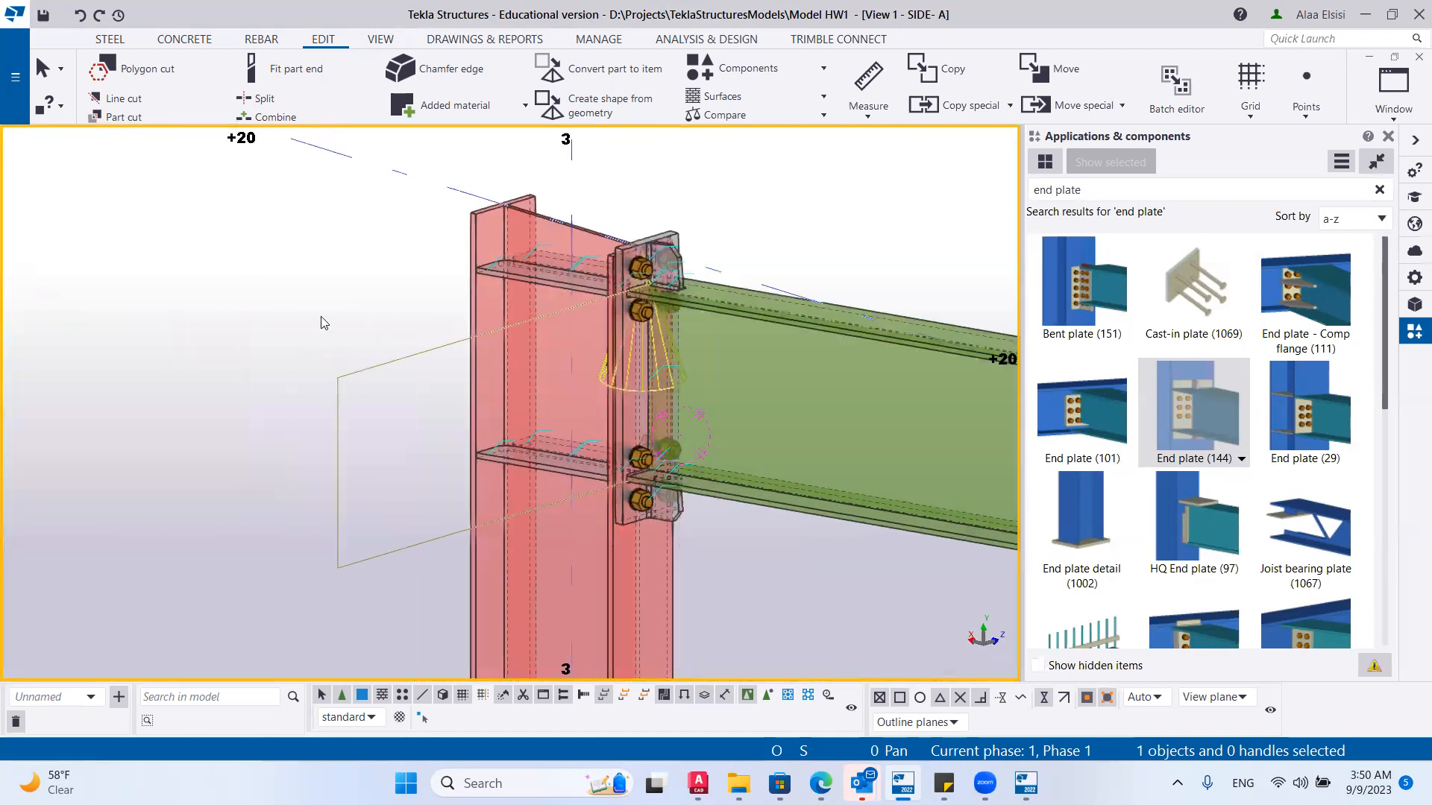
{"action": "scroll", "coordinate": [382, 267], "scroll_direction": "up", "scroll_amount": 2}
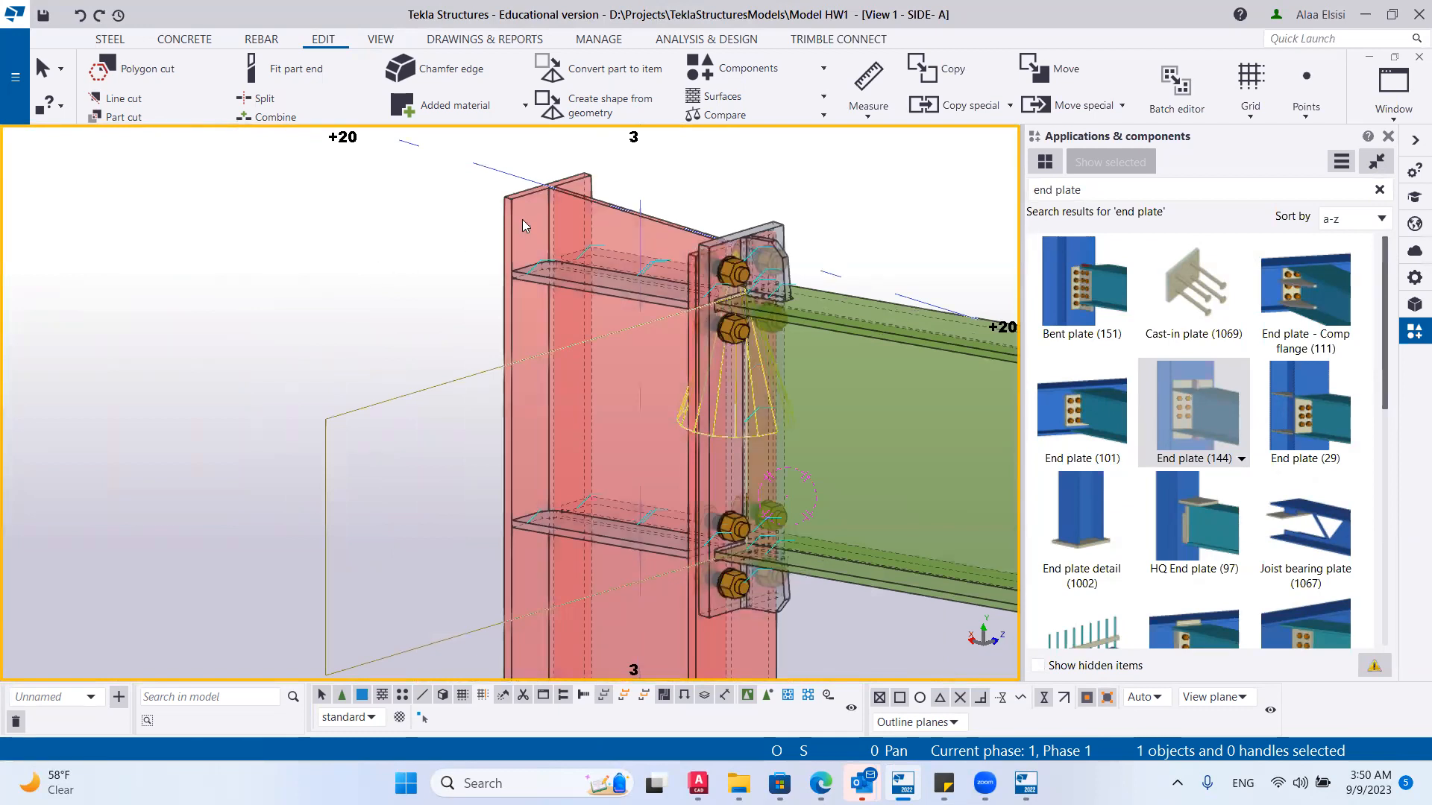
Set the top position of the grid 3 column to 19'-9", modify it and close its properties.
{"action": "double_click", "coordinate": [513, 224]}
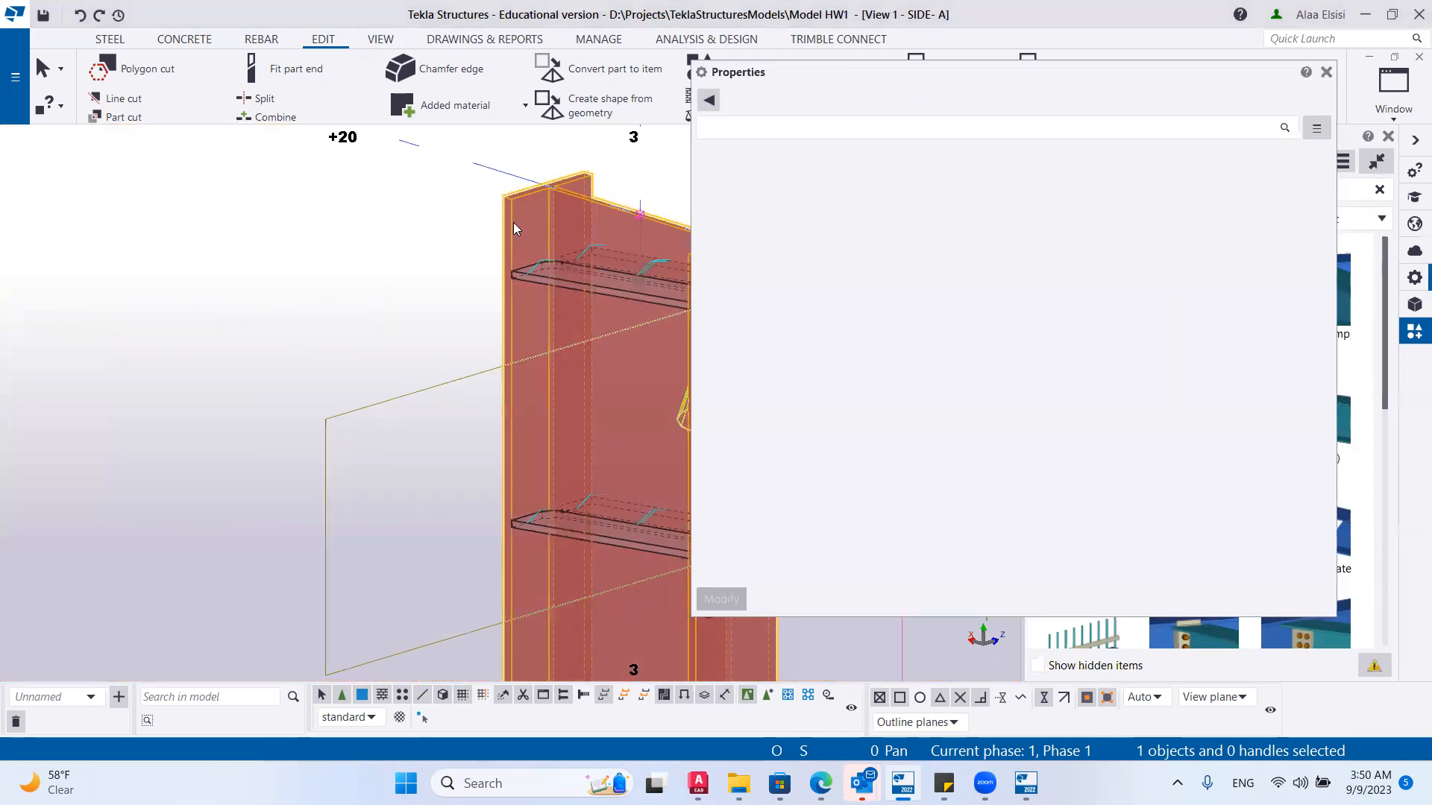
{"action": "left_click", "coordinate": [895, 407]}
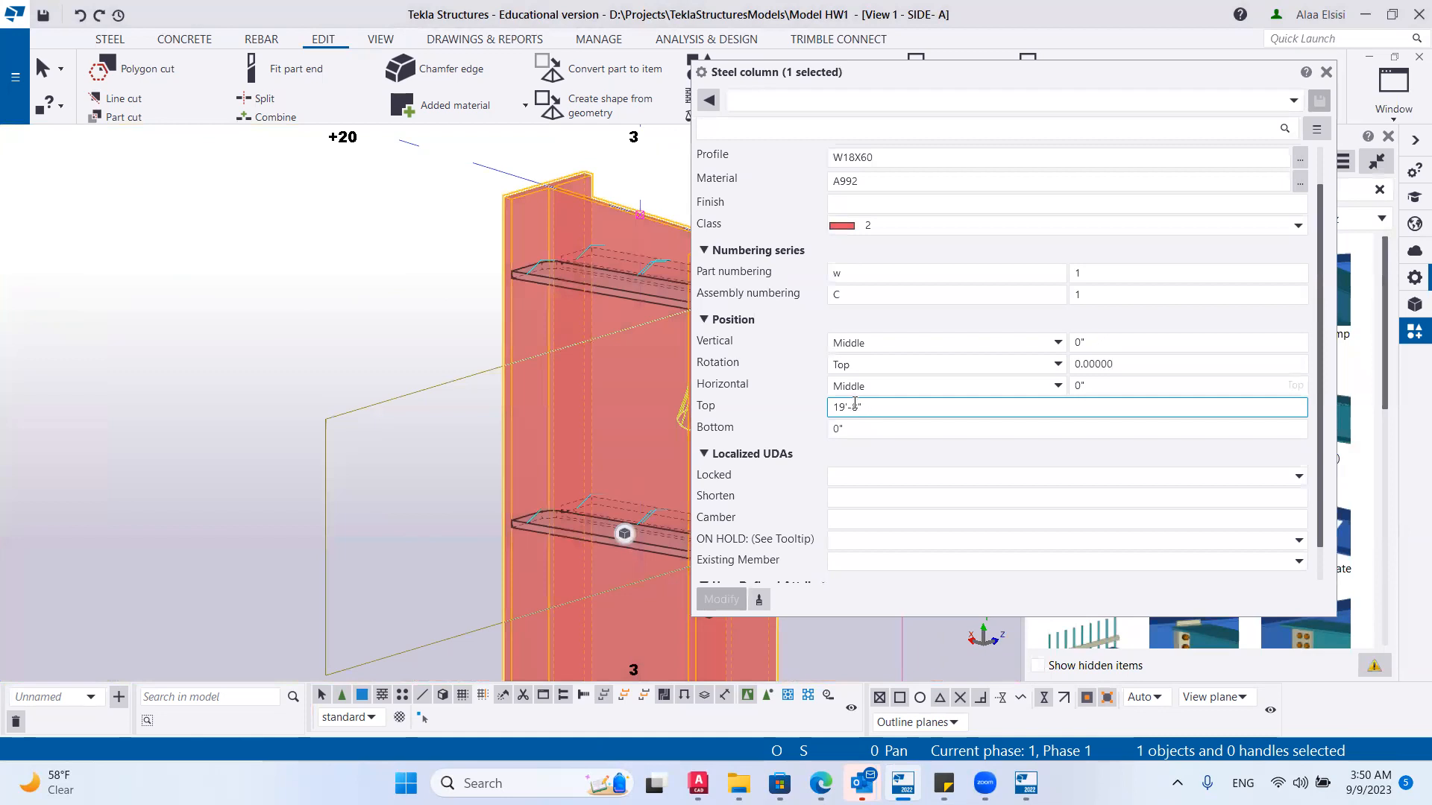
{"action": "type", "text": "9"}
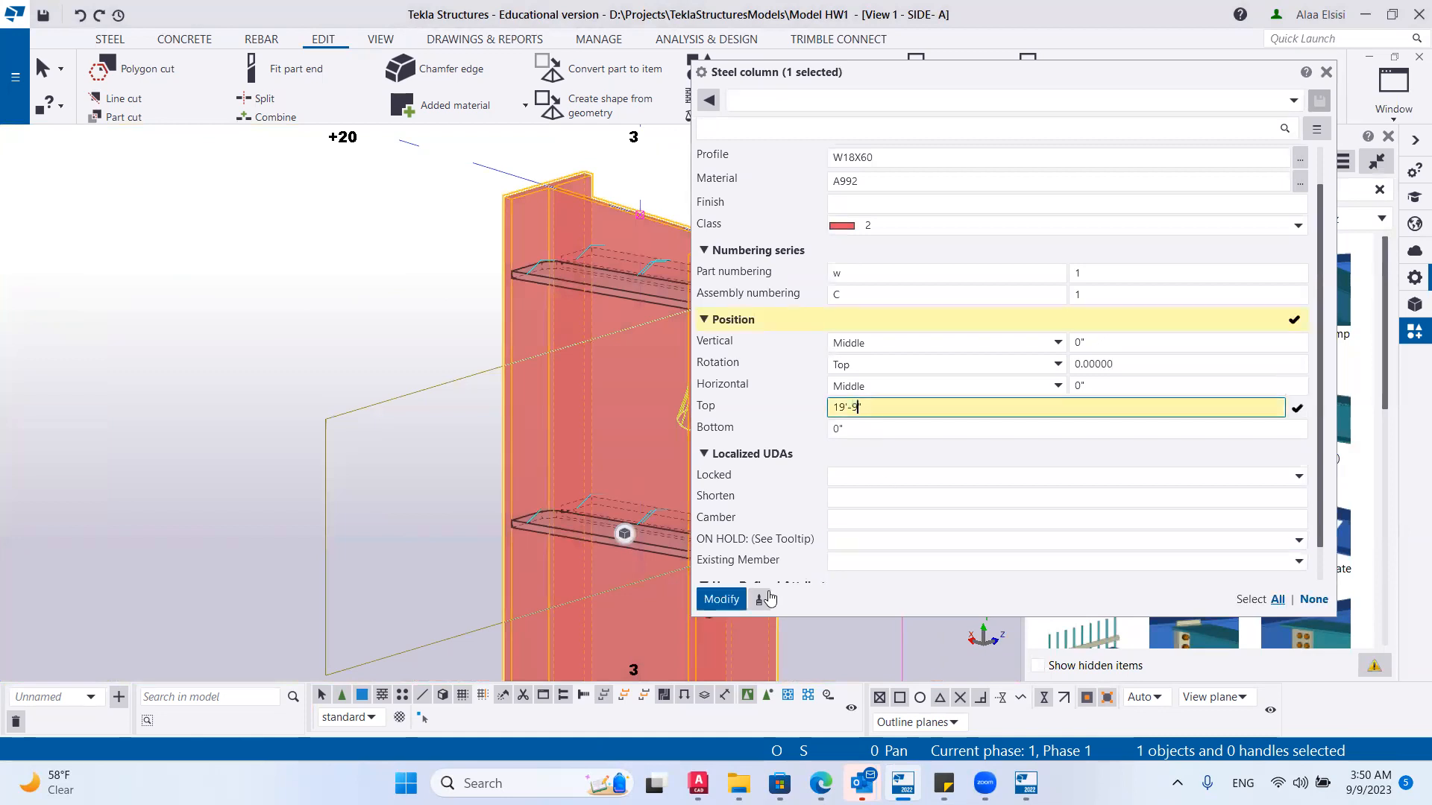
{"action": "left_click", "coordinate": [713, 600]}
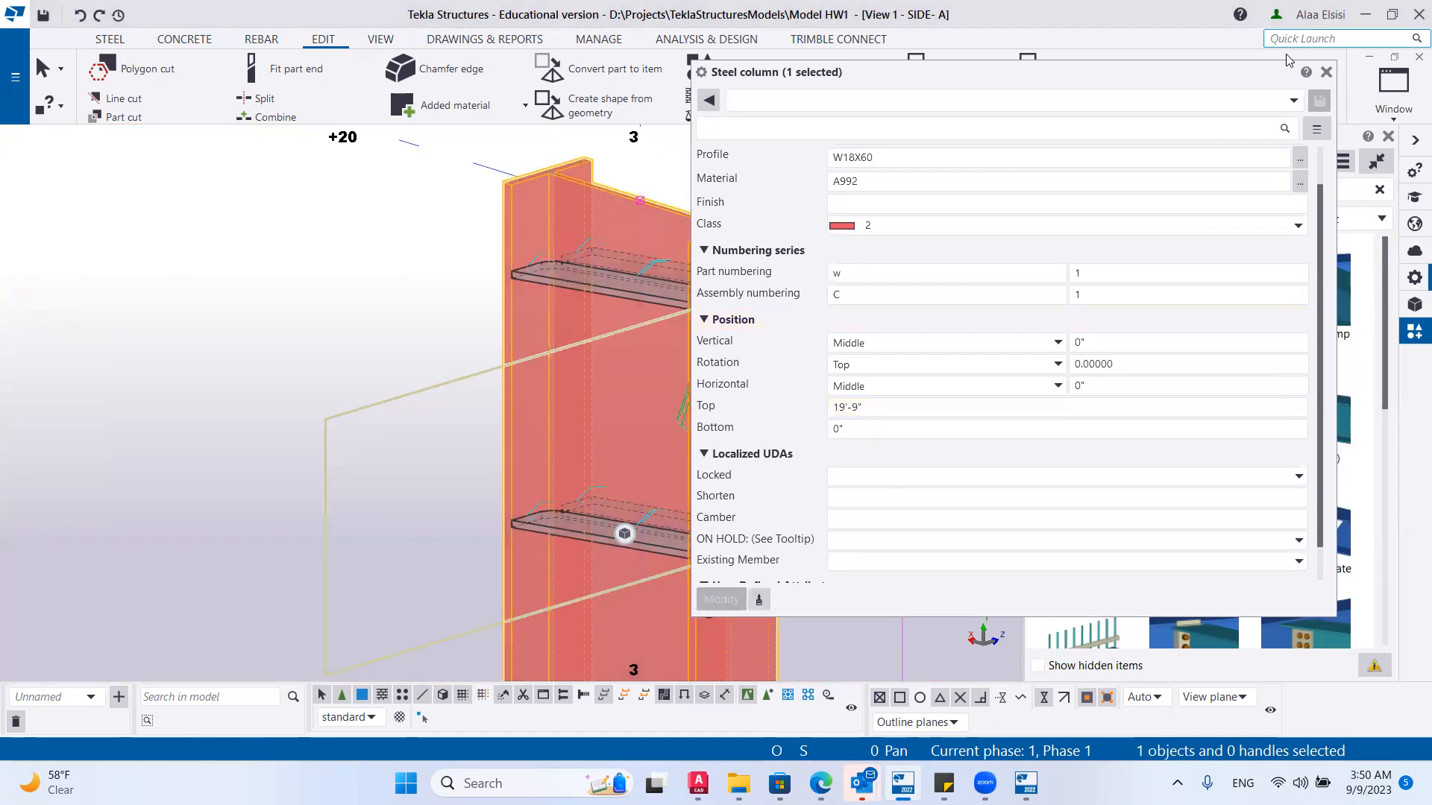
{"action": "left_click", "coordinate": [1325, 72]}
Examine the beam end, end plate, stiffeners and bolts at the grid 3 joint up close.
{"action": "middle_click_drag", "start_coordinate": [788, 344], "coordinate": [469, 310], "text": "ctrl"}
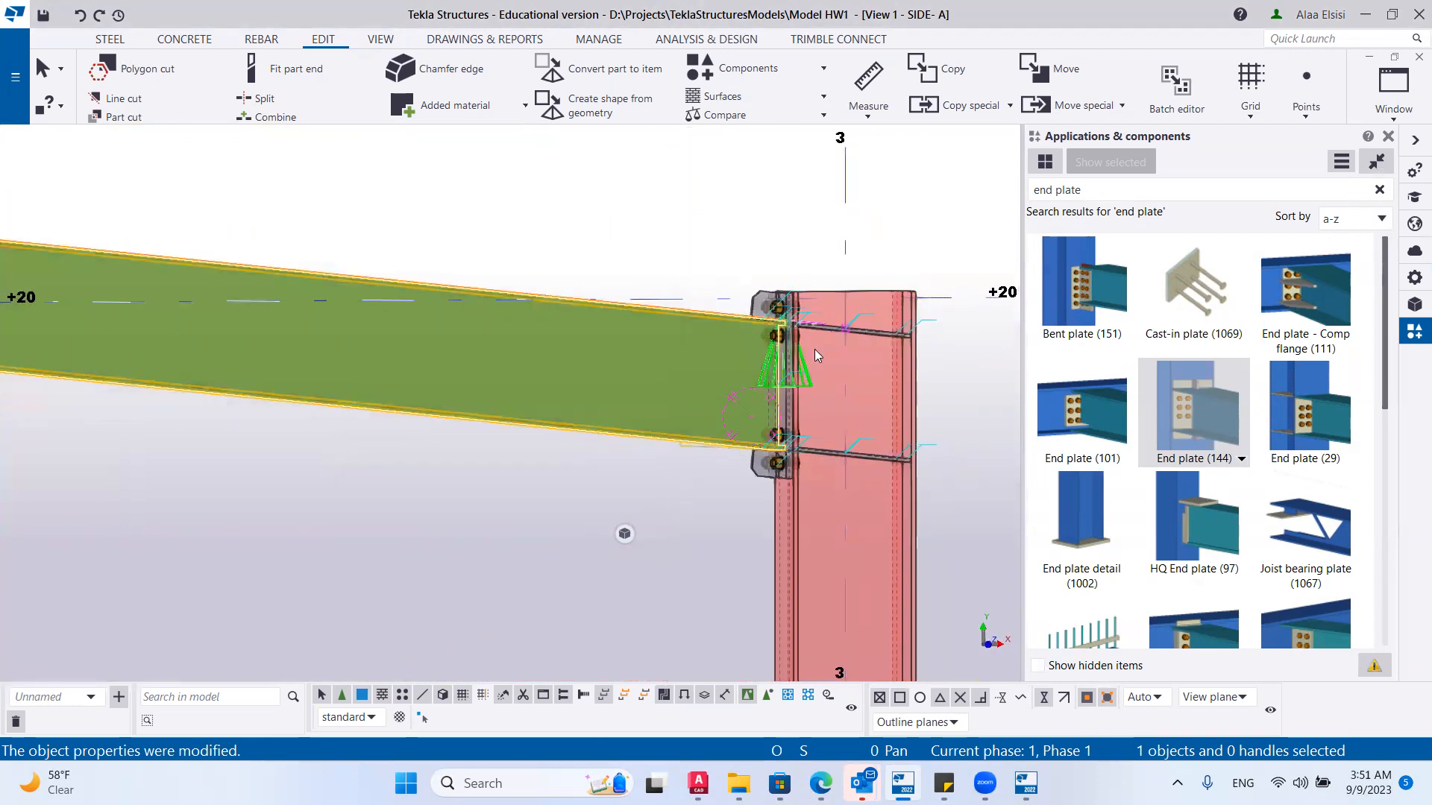
{"action": "scroll", "coordinate": [814, 349], "scroll_direction": "up", "scroll_amount": 8}
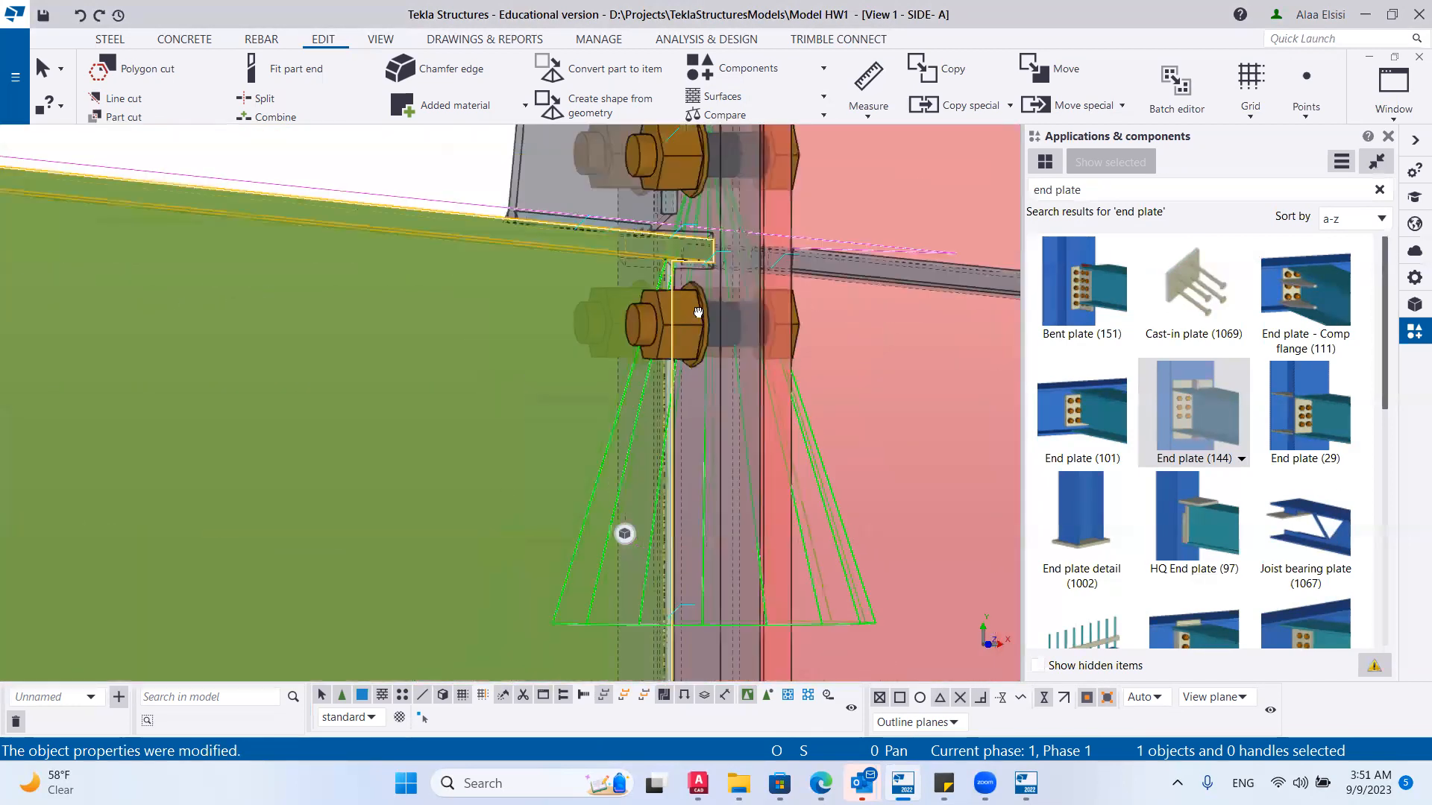
{"action": "scroll", "coordinate": [698, 312], "scroll_direction": "up", "scroll_amount": 5}
{"action": "scroll", "coordinate": [698, 297], "scroll_direction": "down", "scroll_amount": 4}
{"action": "middle_click_drag", "start_coordinate": [749, 273], "coordinate": [683, 265], "text": "ctrl"}
{"action": "scroll", "coordinate": [683, 265], "scroll_direction": "up", "scroll_amount": 3}
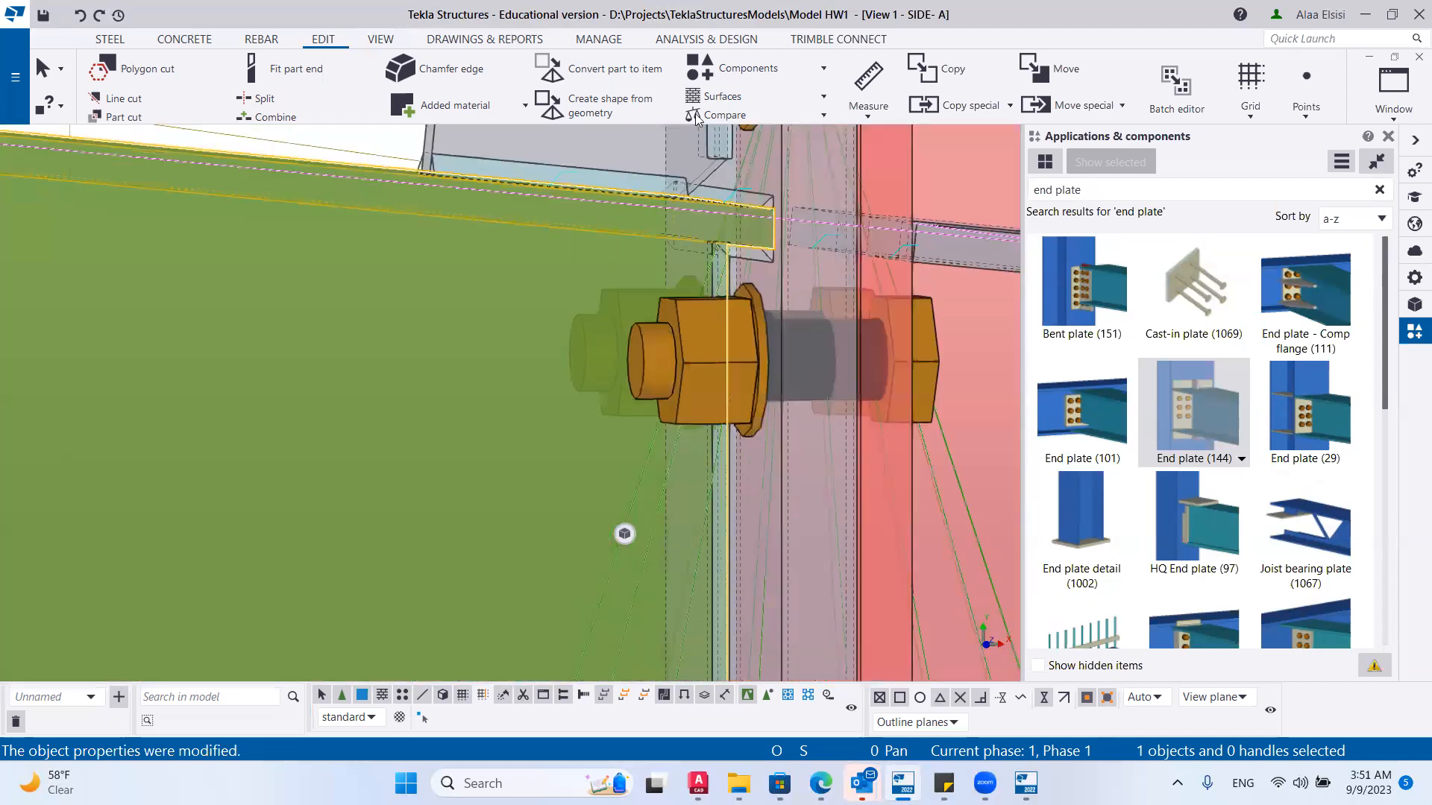
{"action": "scroll", "coordinate": [765, 262], "scroll_direction": "down", "scroll_amount": 4}
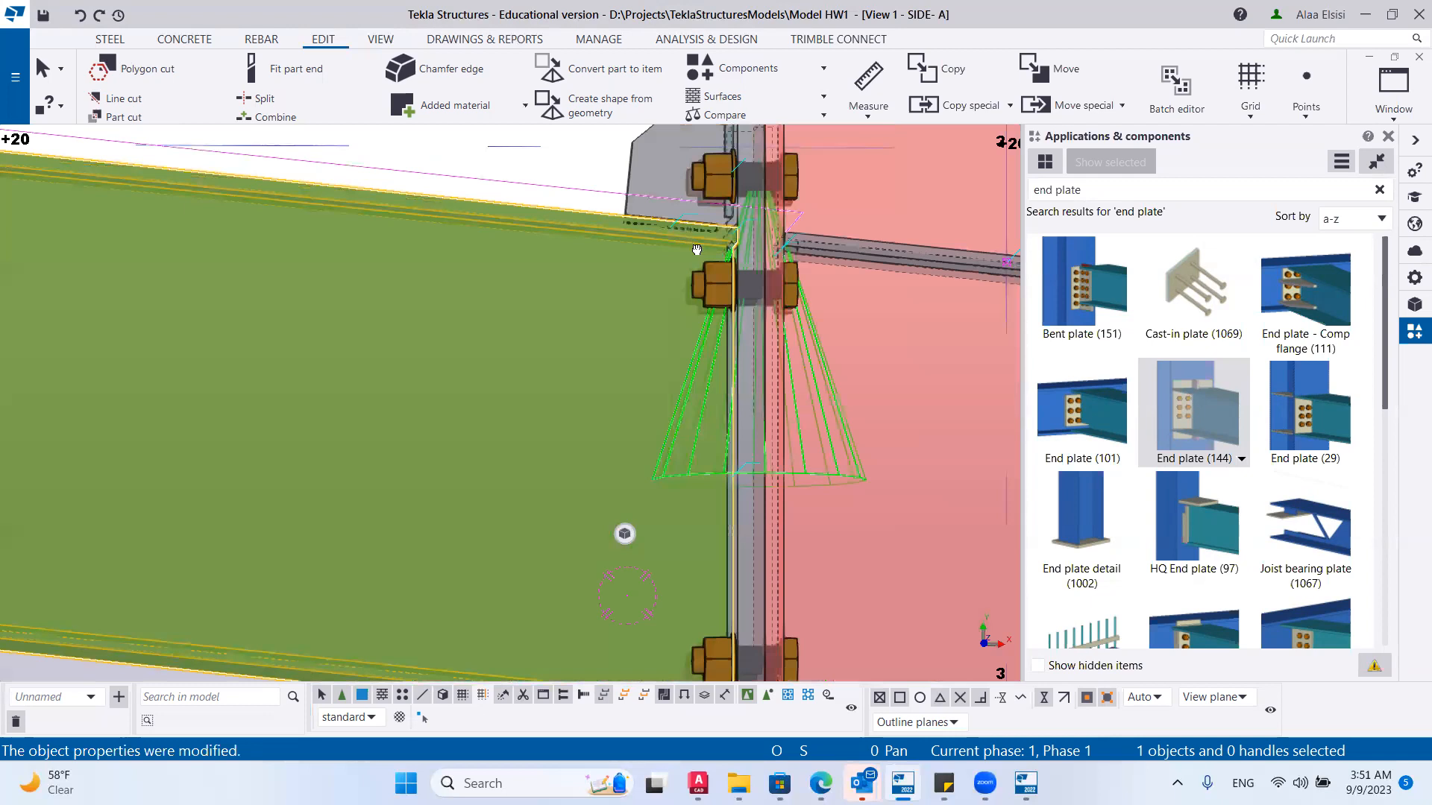
{"action": "scroll", "coordinate": [720, 255], "scroll_direction": "up", "scroll_amount": 3}
{"action": "scroll", "coordinate": [785, 271], "scroll_direction": "down", "scroll_amount": 3}
{"action": "scroll", "coordinate": [787, 277], "scroll_direction": "up", "scroll_amount": 3}
{"action": "scroll", "coordinate": [802, 278], "scroll_direction": "down", "scroll_amount": 3}
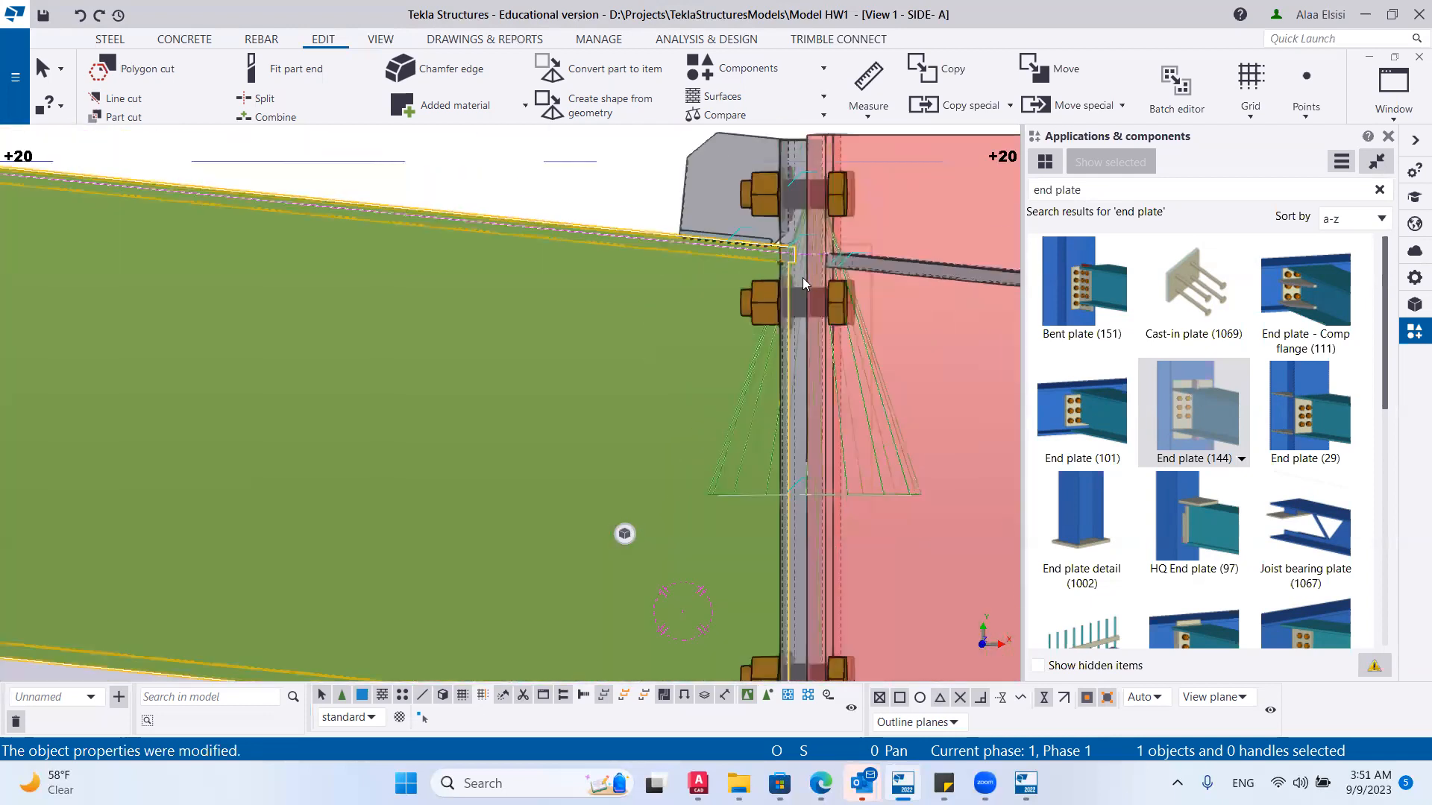
{"action": "scroll", "coordinate": [803, 277], "scroll_direction": "down", "scroll_amount": 3}
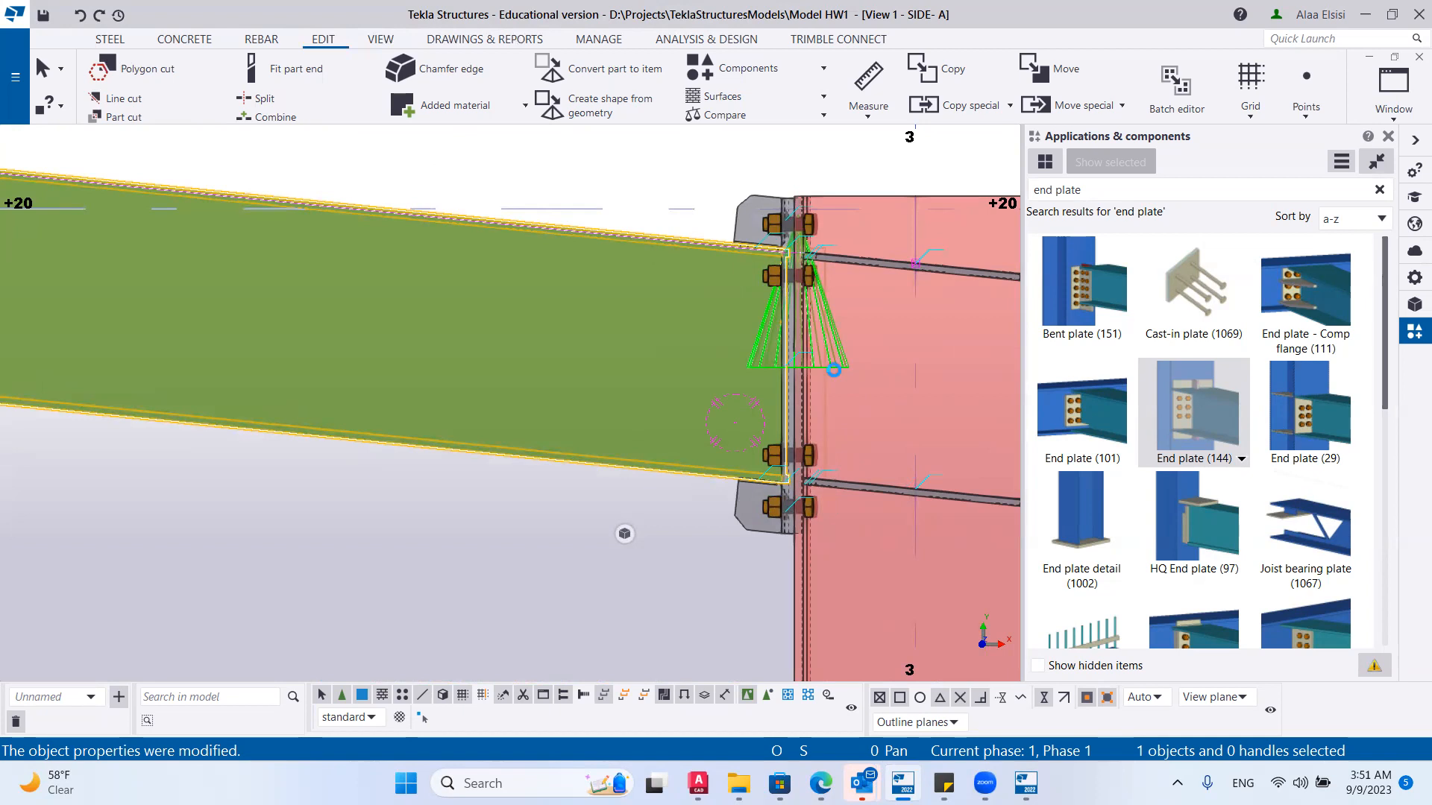
Open the grid 3 end plate connection's properties and check the bolt spacings around the flange in AutoCAD's end plate detail.
{"action": "double_click", "coordinate": [833, 369]}
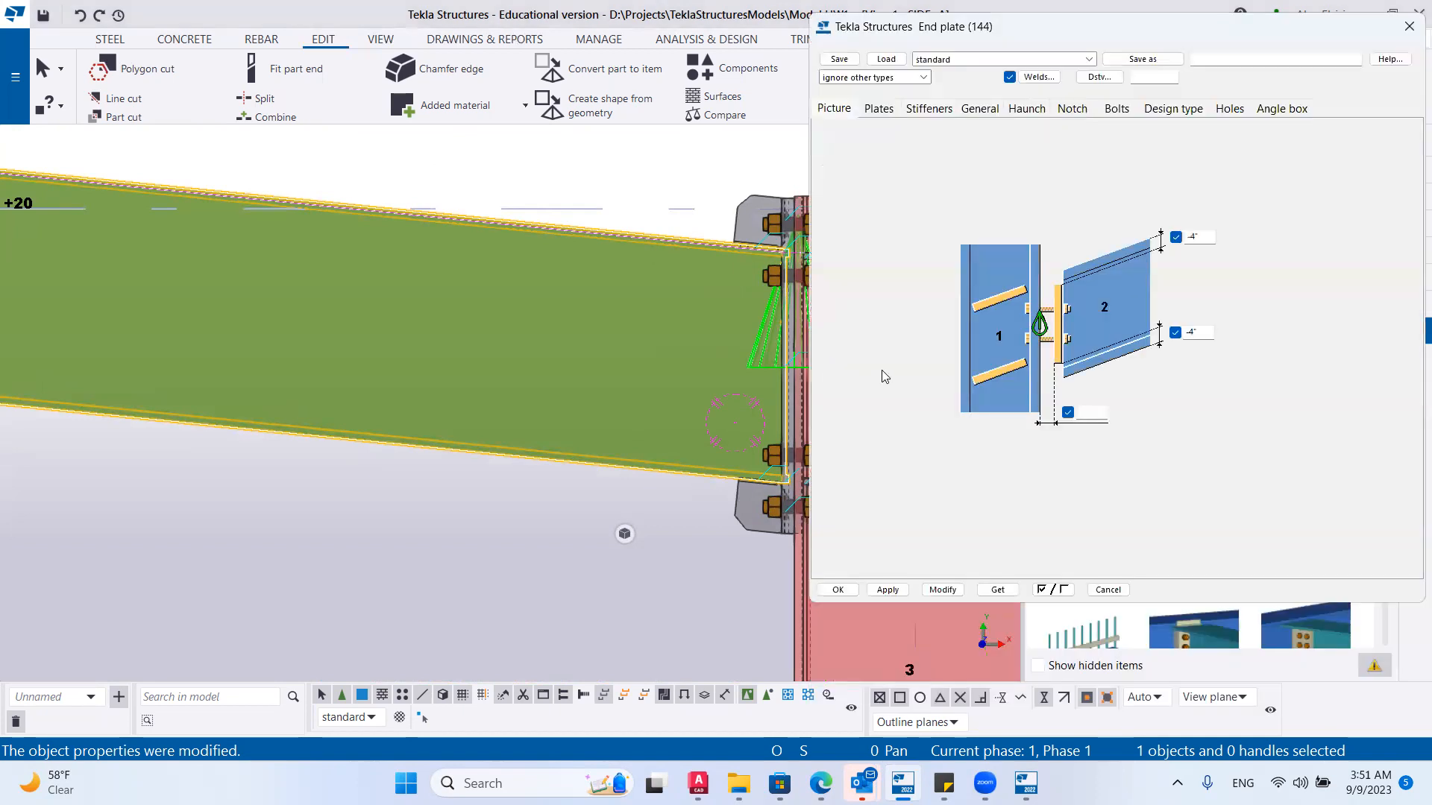
{"action": "scroll", "coordinate": [619, 425], "scroll_direction": "down", "scroll_amount": 2}
{"action": "scroll", "coordinate": [745, 351], "scroll_direction": "up", "scroll_amount": 3}
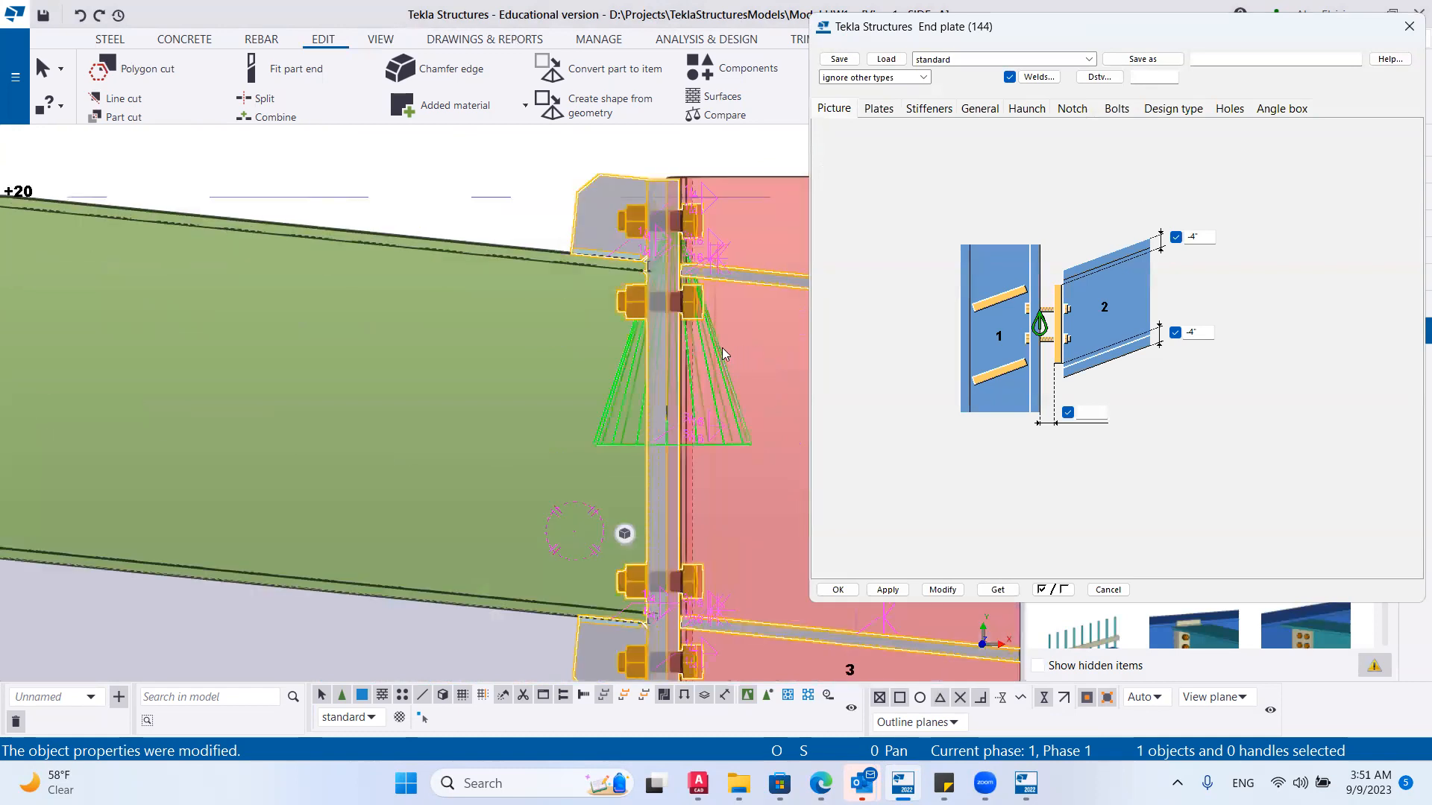
{"action": "key", "text": "alt+Tab"}
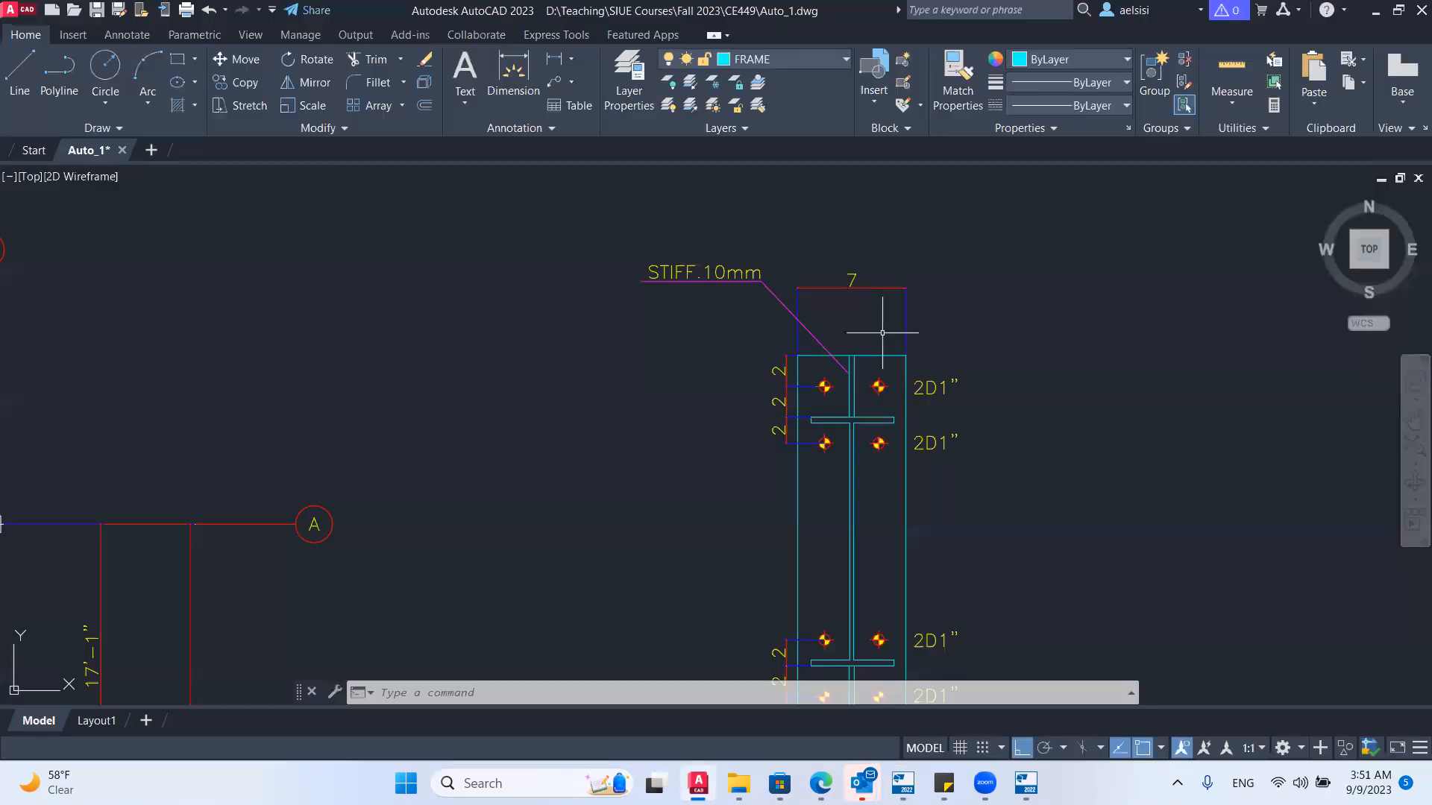
{"action": "scroll", "coordinate": [824, 419], "scroll_direction": "up", "scroll_amount": 4}
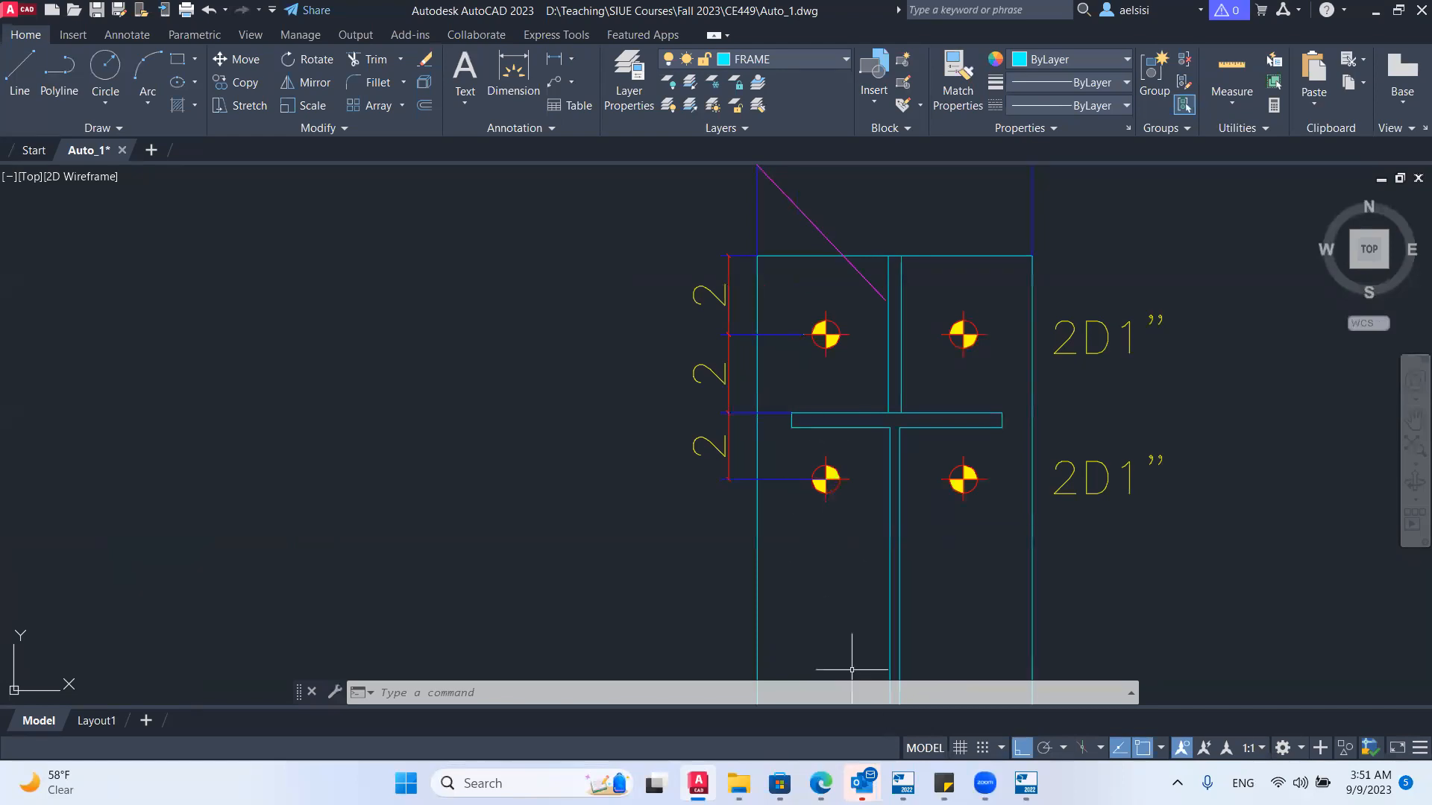
{"action": "key", "text": "alt+Tab"}
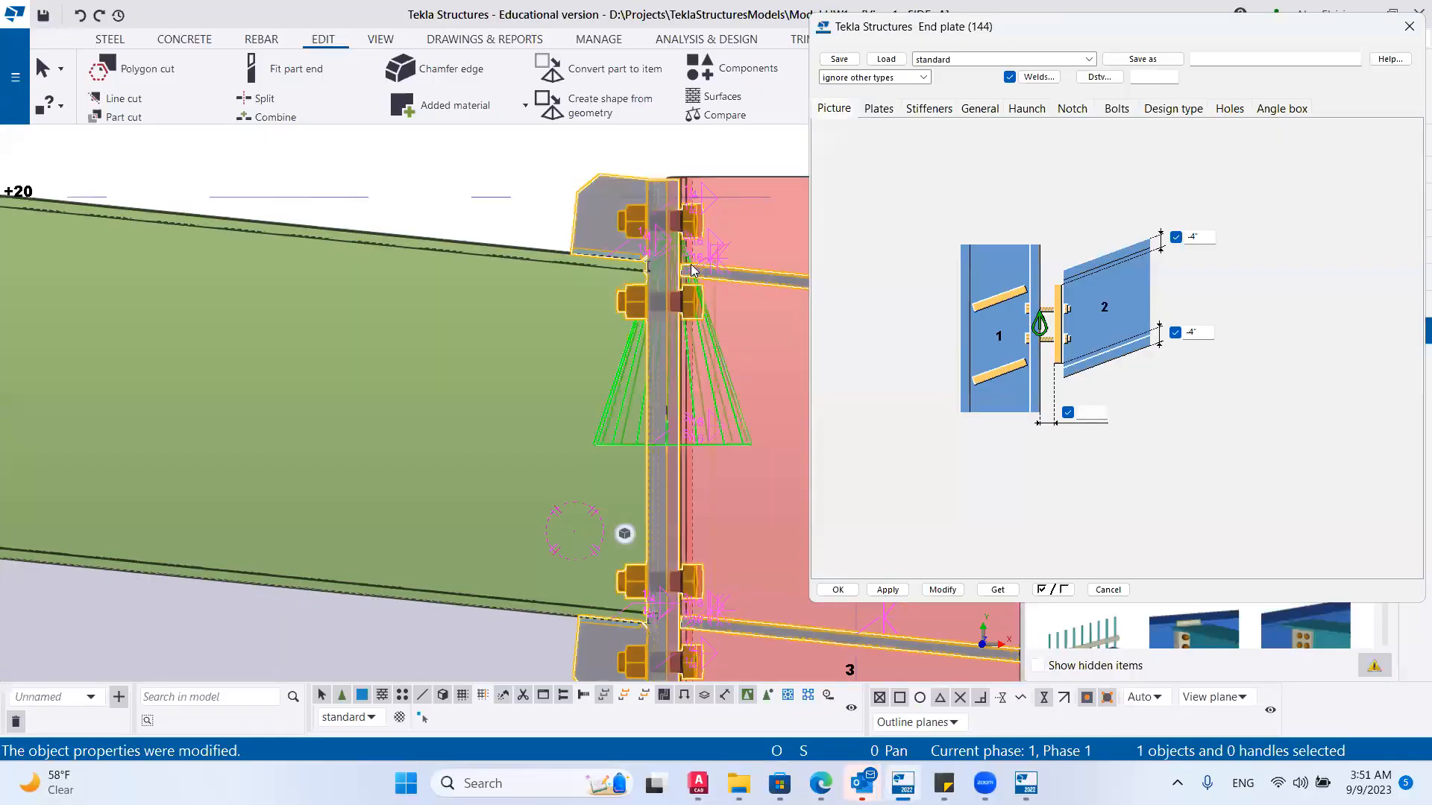
Set the first vertical bolt spacing of the grid 3 connection to 4"1/2 and modify the connection.
{"action": "left_click", "coordinate": [1117, 108]}
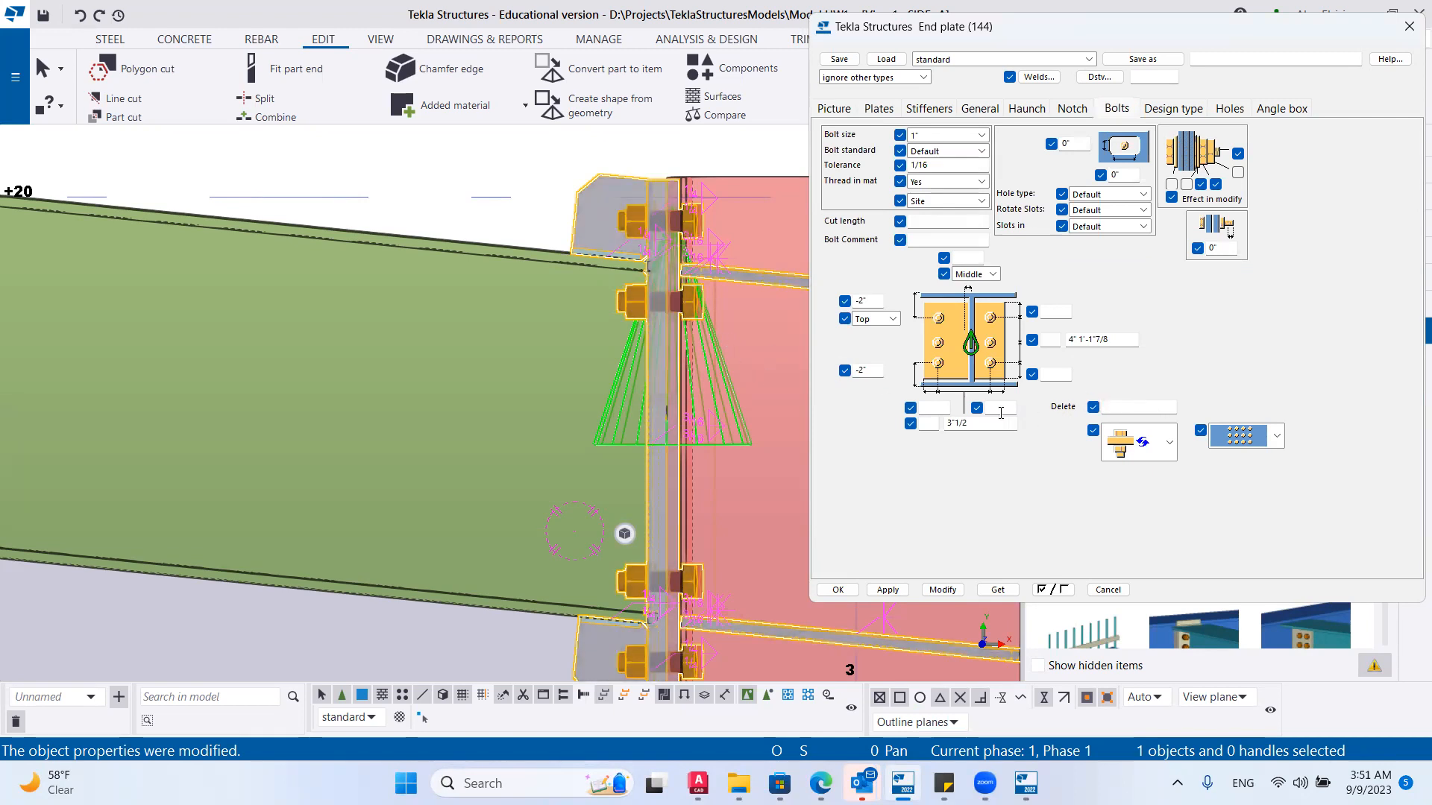
{"action": "left_click", "coordinate": [1073, 341]}
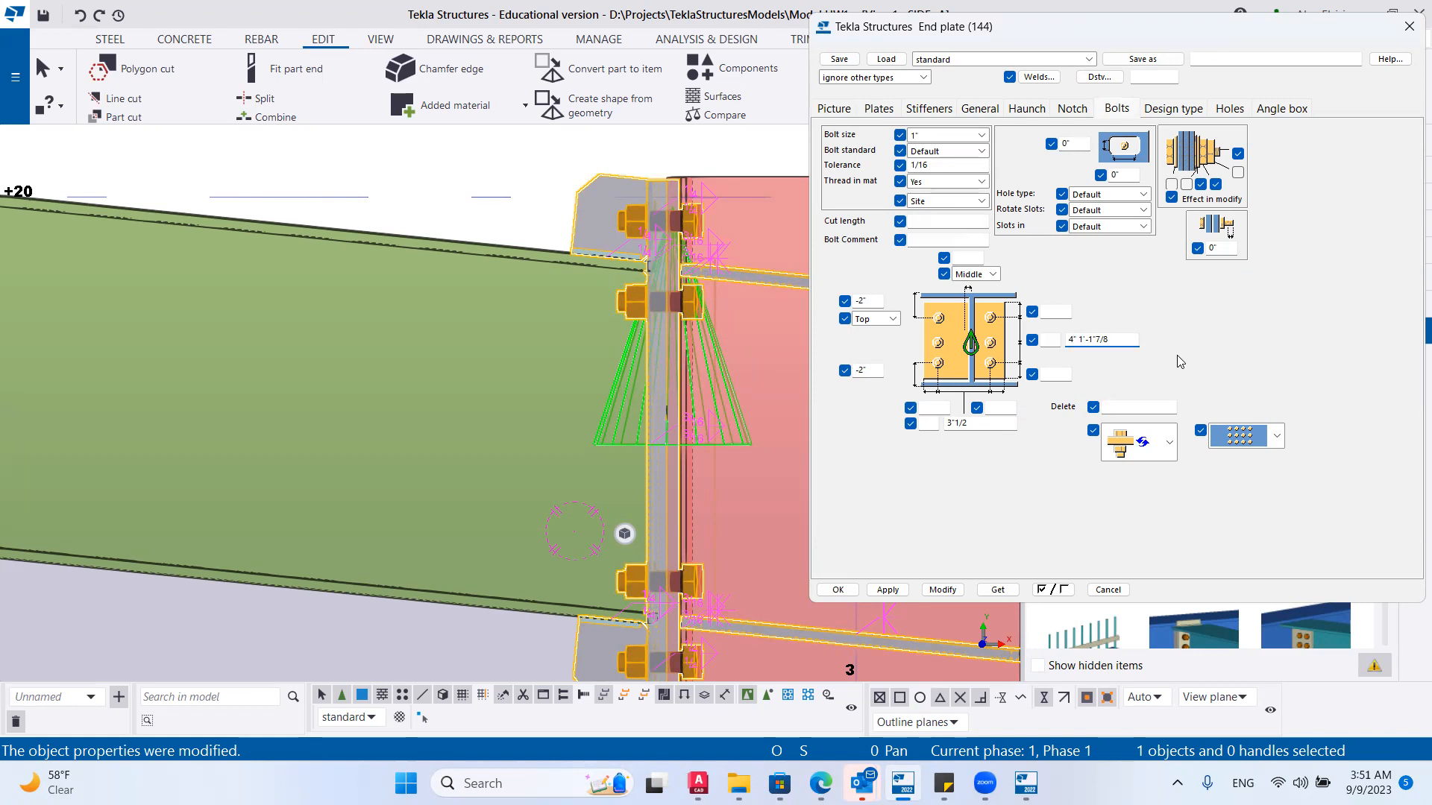
{"action": "type", "text": ".5"}
{"action": "left_click", "coordinate": [943, 590]}
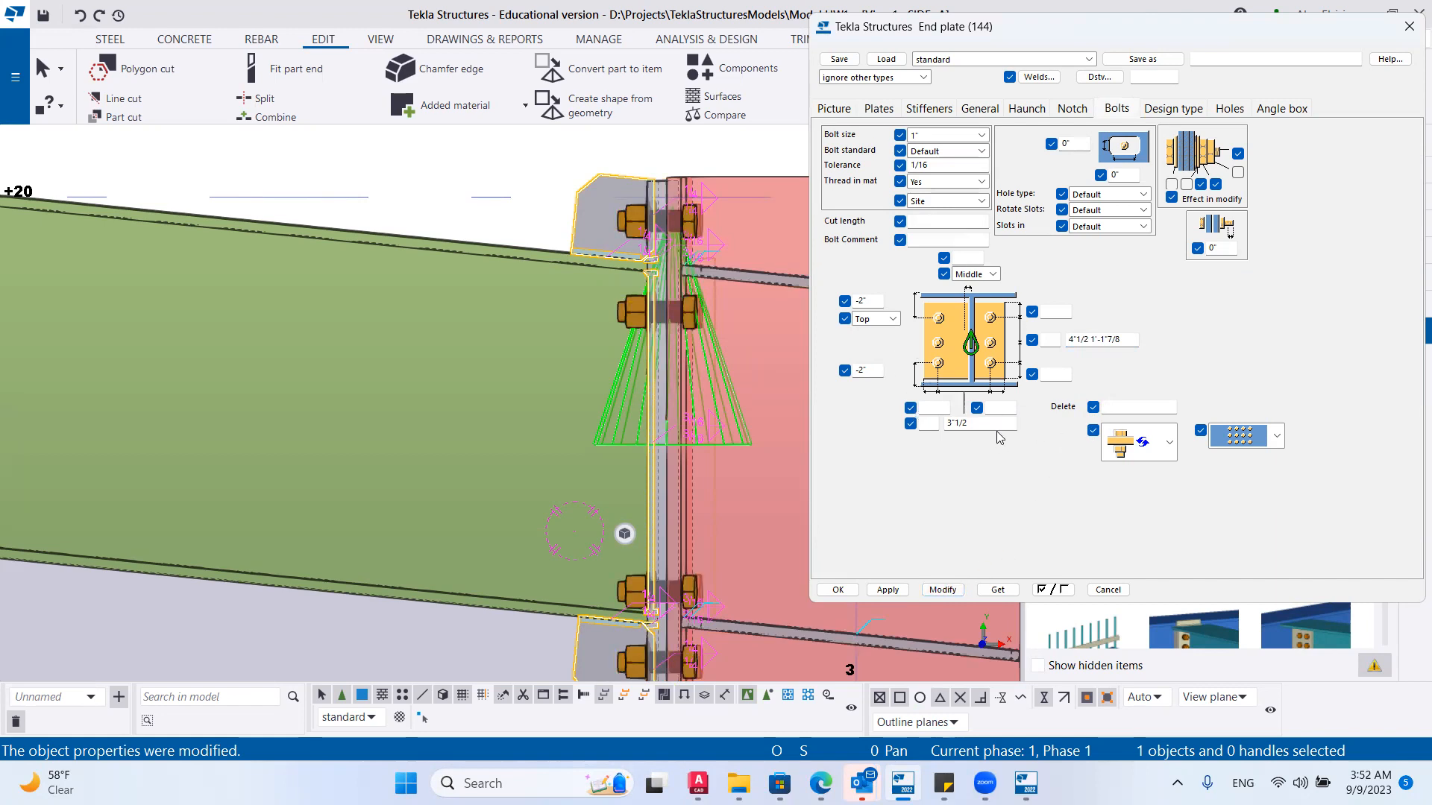
Set the second vertical bolt spacing of the grid 3 connection to 1'-1"3/8 and modify the connection.
{"action": "left_click", "coordinate": [1109, 338]}
{"action": "left_click", "coordinate": [942, 590]}
{"action": "scroll", "coordinate": [558, 491], "scroll_direction": "up", "scroll_amount": 5}
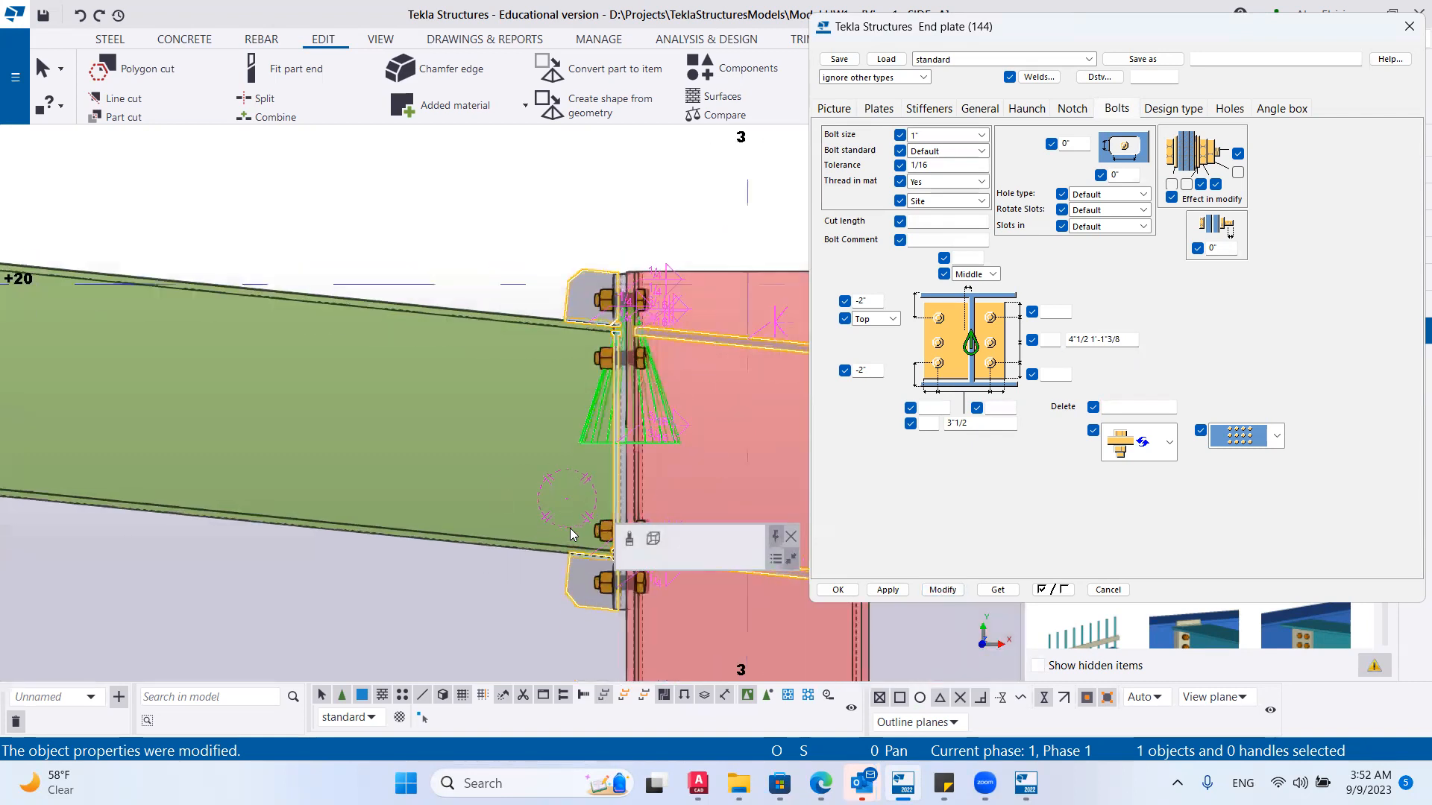
Examine the lower bolt rows against the beam's bottom flange at the grid 3 joint, at an angle and from the side.
{"action": "scroll", "coordinate": [586, 492], "scroll_direction": "down", "scroll_amount": 2}
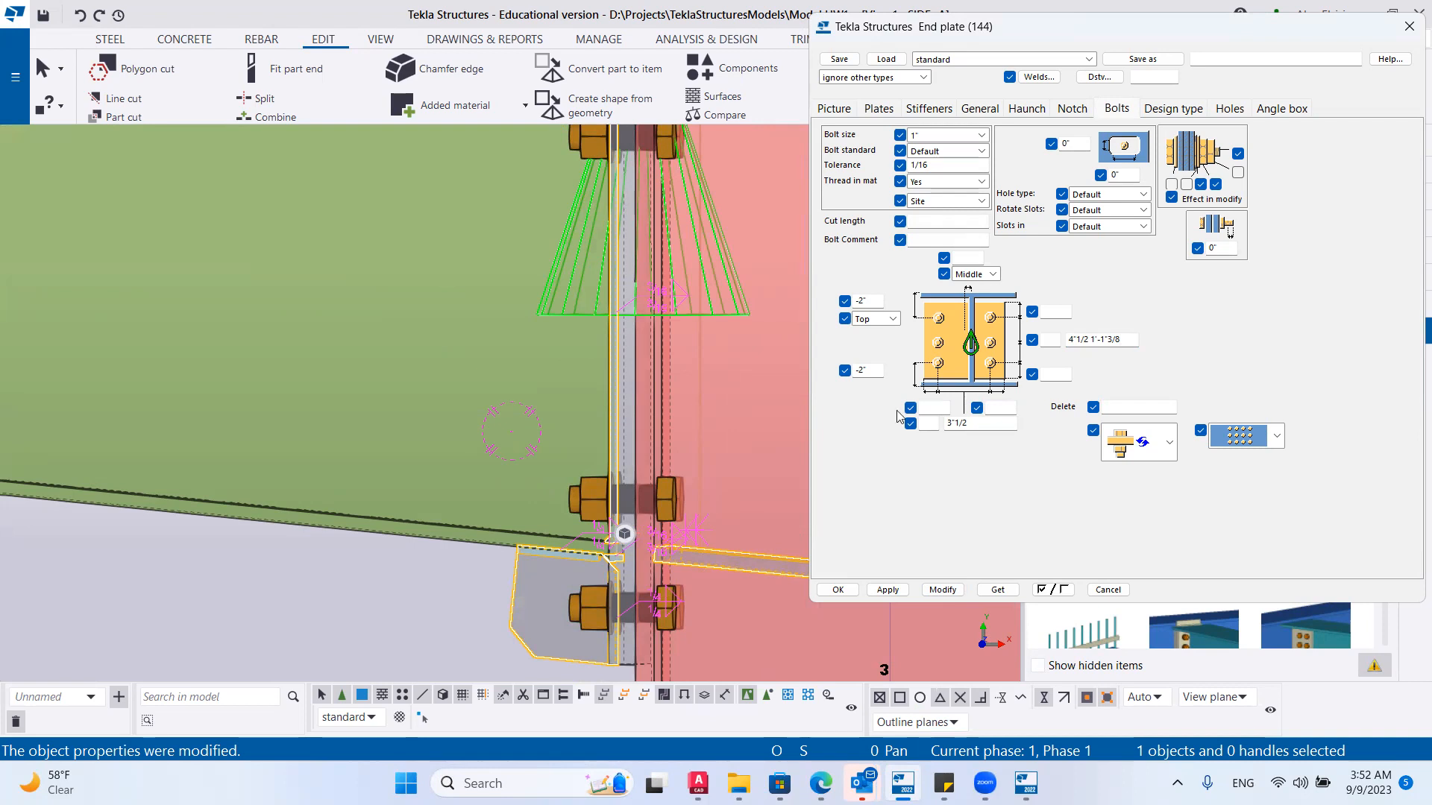
{"action": "scroll", "coordinate": [721, 447], "scroll_direction": "up", "scroll_amount": 3}
{"action": "scroll", "coordinate": [652, 524], "scroll_direction": "down", "scroll_amount": 3}
{"action": "middle_click_drag", "start_coordinate": [652, 530], "coordinate": [725, 515], "text": "ctrl"}
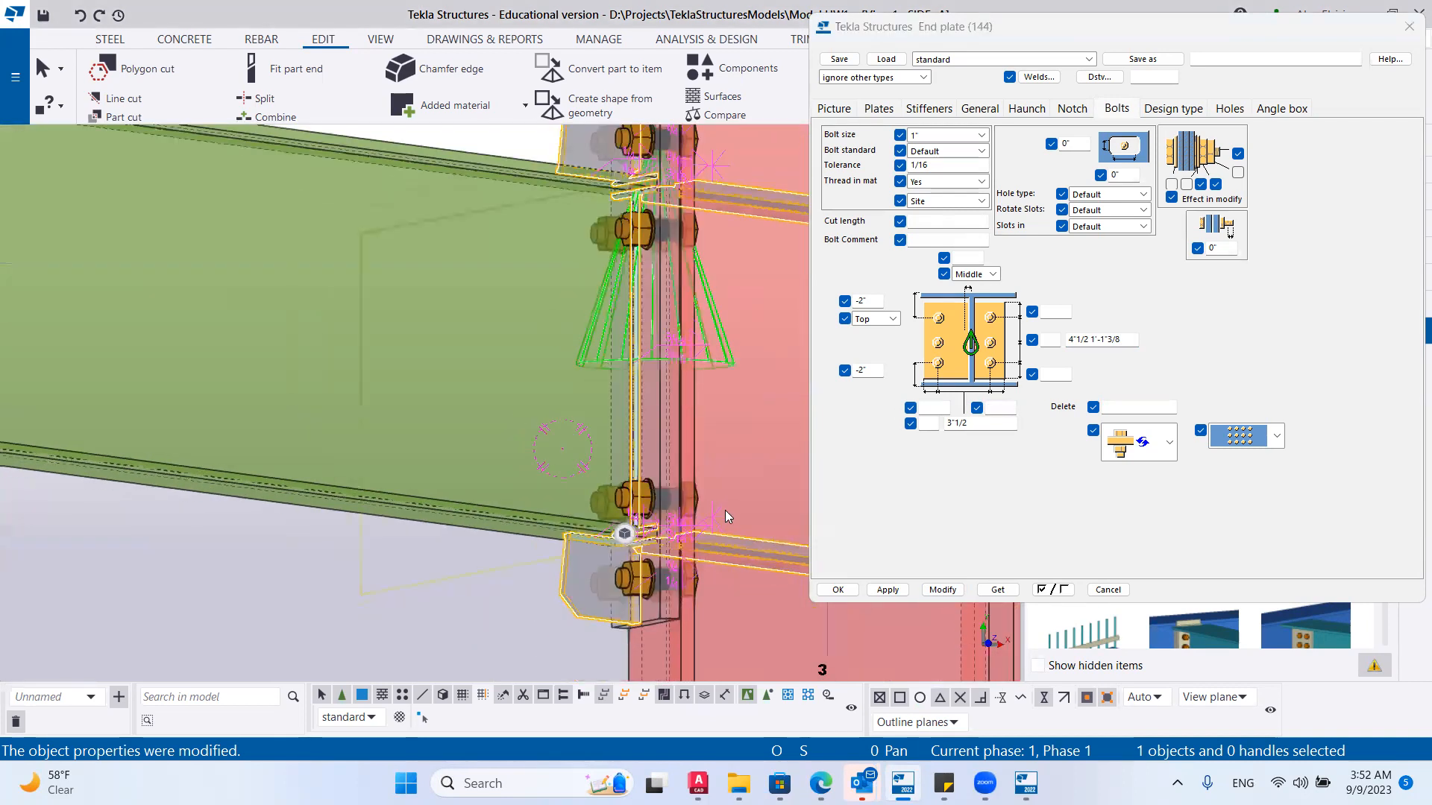
{"action": "scroll", "coordinate": [725, 510], "scroll_direction": "down", "scroll_amount": 3}
{"action": "left_click", "coordinate": [505, 596]}
{"action": "key", "text": "Home"}
{"action": "scroll", "coordinate": [365, 490], "scroll_direction": "down", "scroll_amount": 3}
{"action": "scroll", "coordinate": [576, 413], "scroll_direction": "up", "scroll_amount": 5}
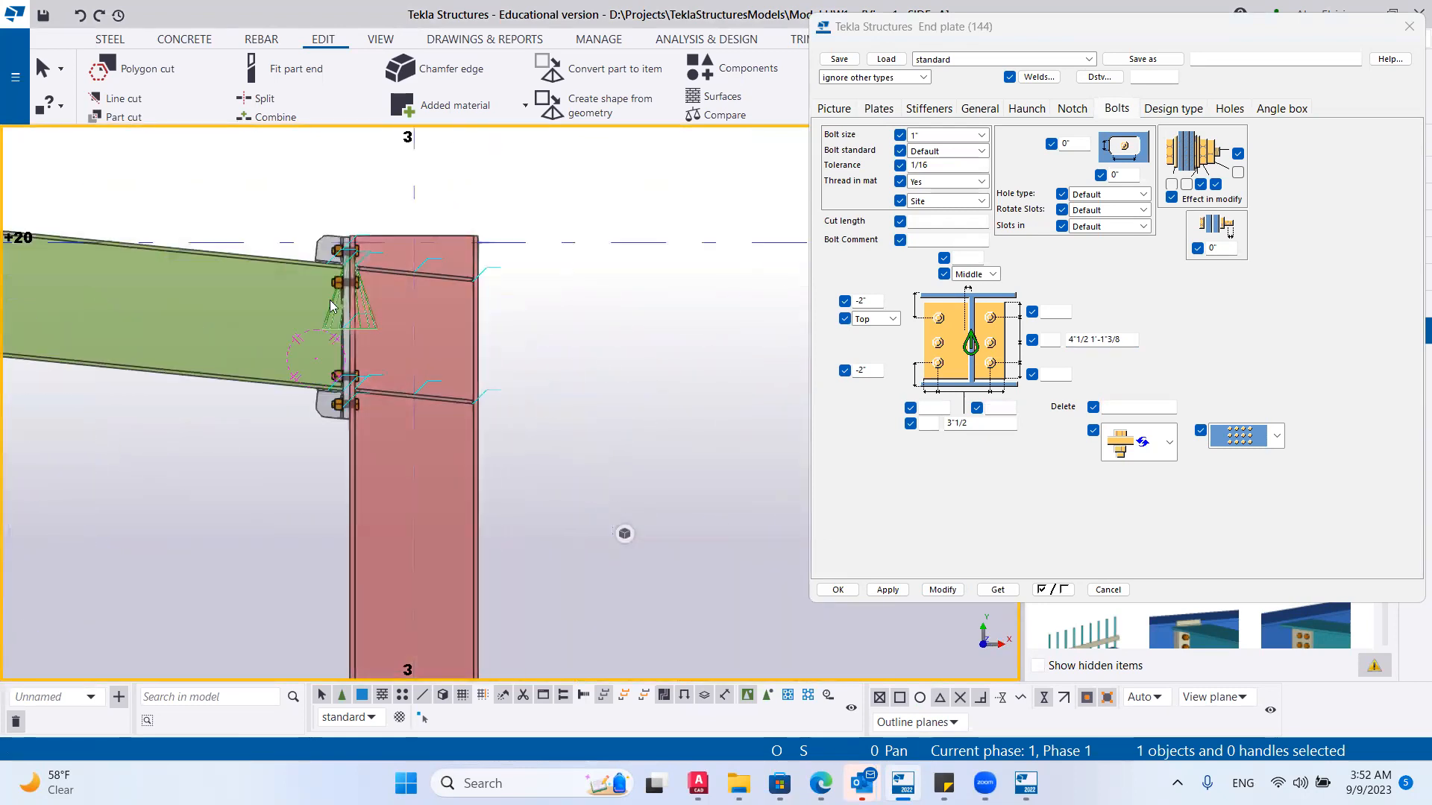
{"action": "scroll", "coordinate": [332, 306], "scroll_direction": "up", "scroll_amount": 3}
{"action": "middle_click_drag", "start_coordinate": [503, 209], "coordinate": [605, 225]}
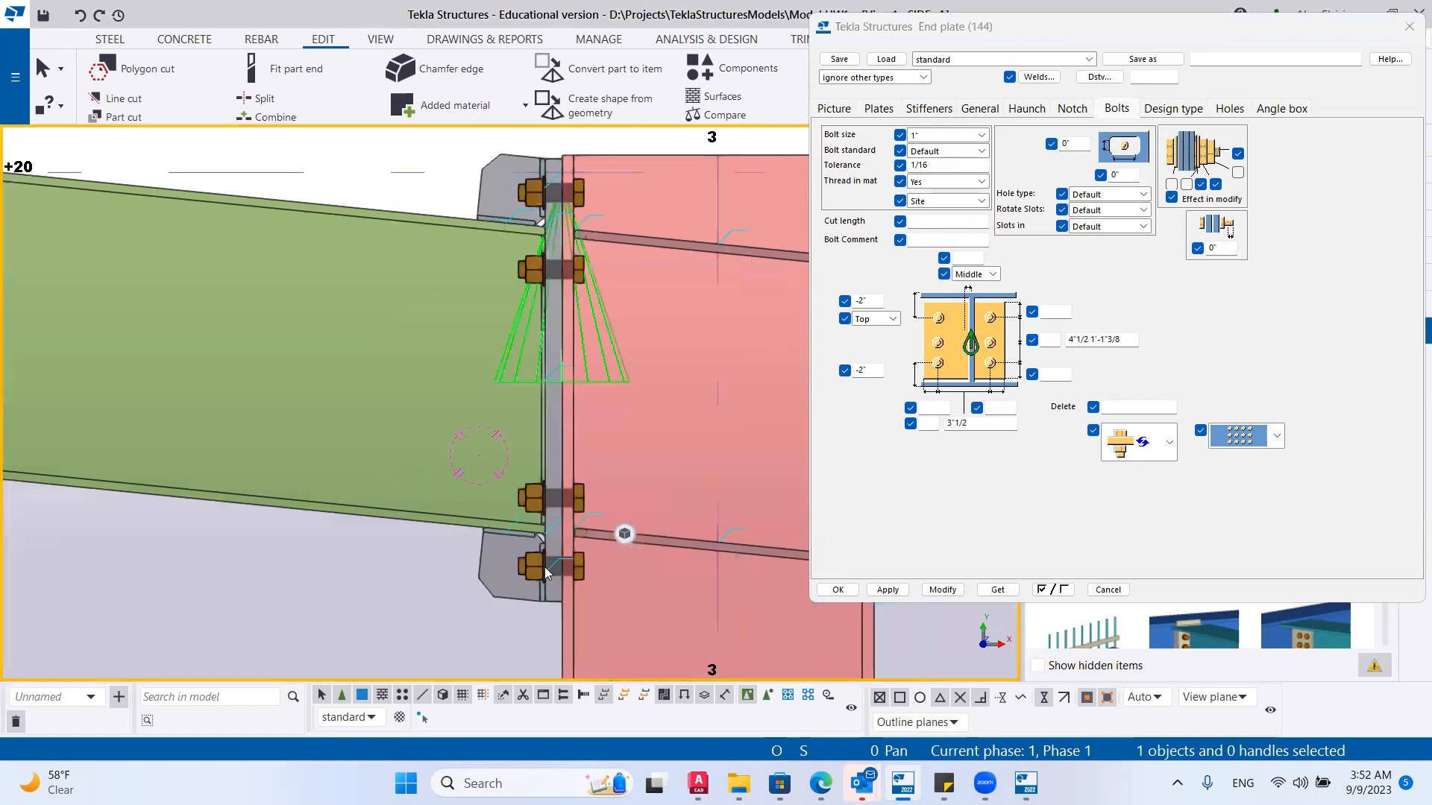
{"action": "scroll", "coordinate": [547, 573], "scroll_direction": "up", "scroll_amount": 3}
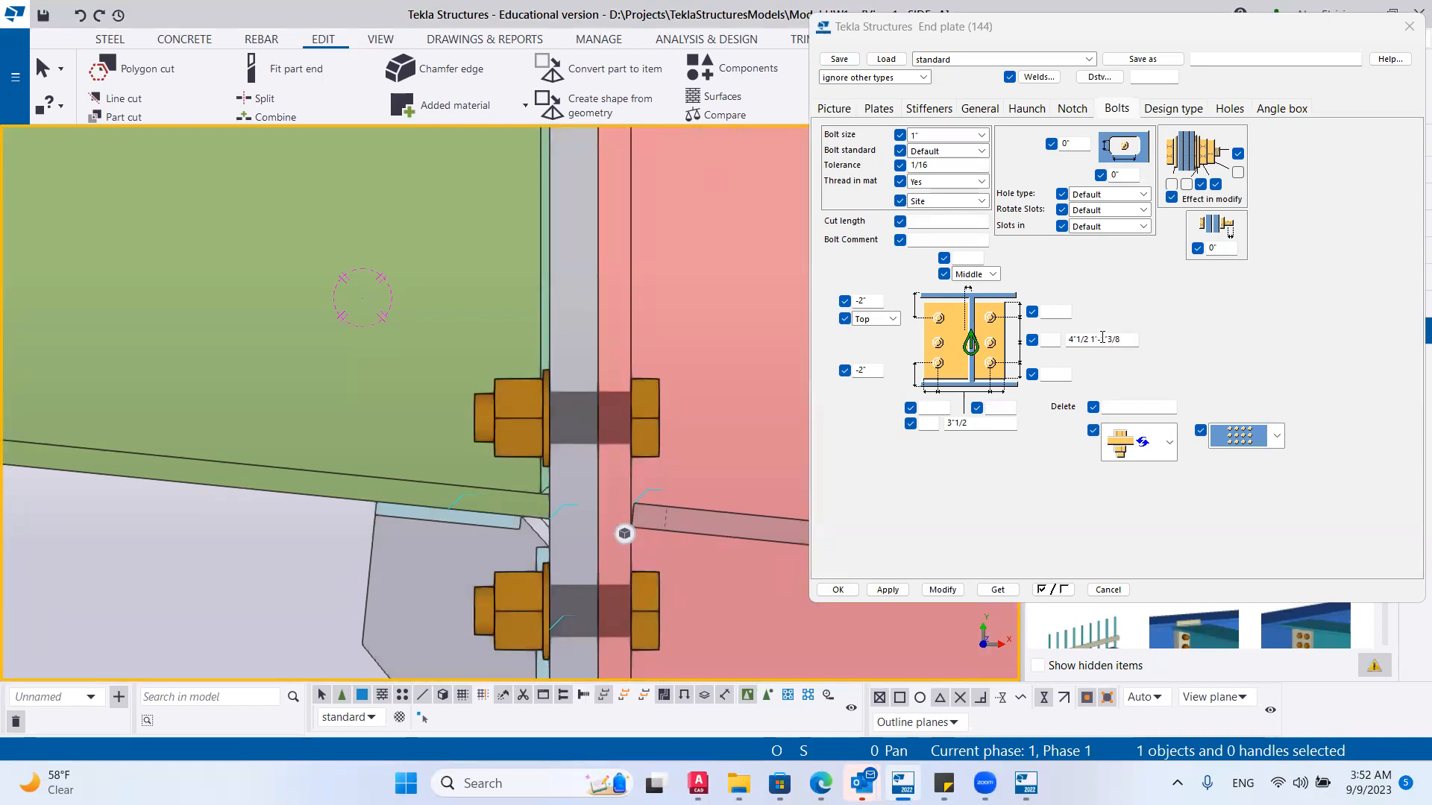
Set the second vertical bolt spacing to 1'-0"7/8, reselect the grid 3 connection and modify it.
{"action": "left_click_drag", "start_coordinate": [1102, 336], "coordinate": [1141, 333]}
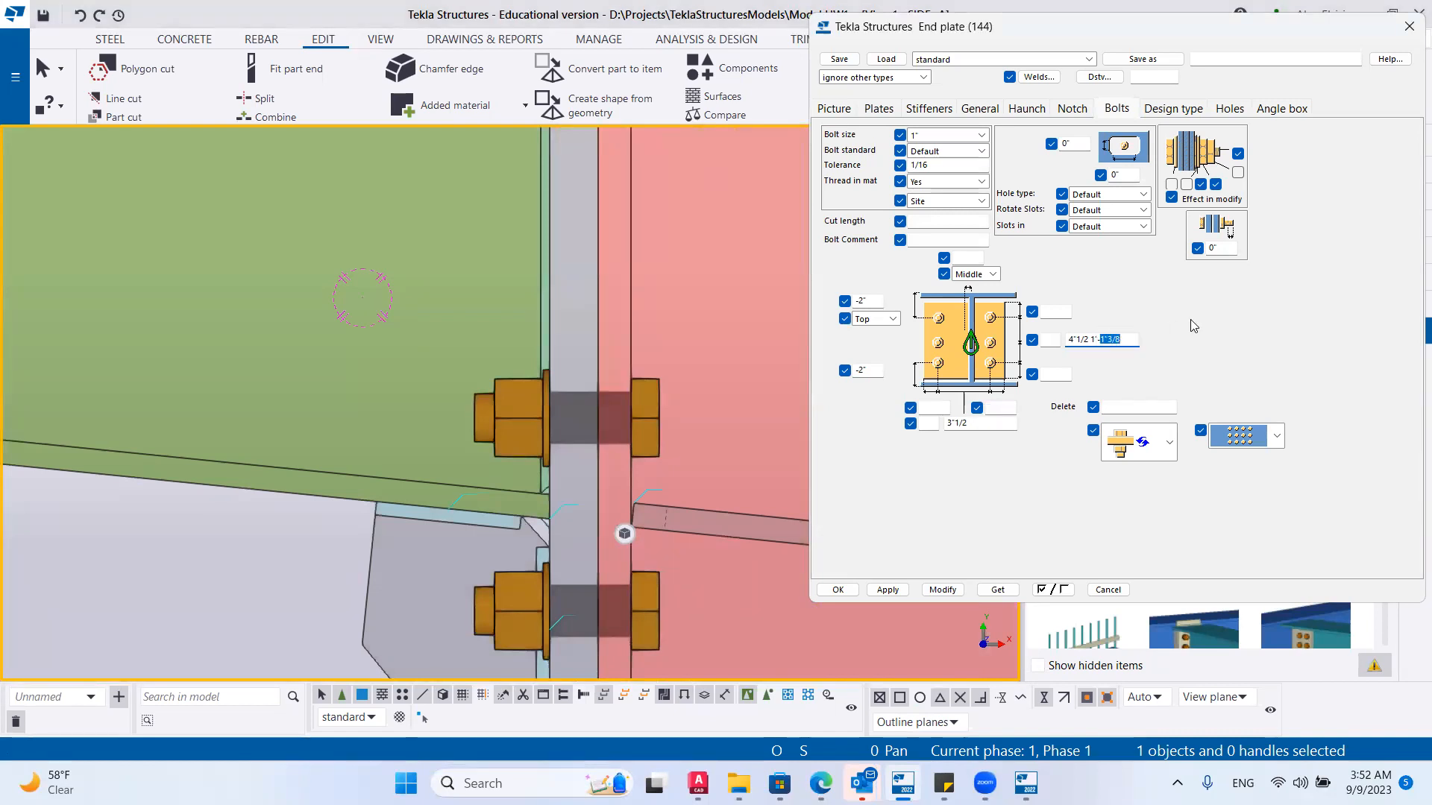
{"action": "left_click", "coordinate": [1116, 341]}
{"action": "left_click_drag", "start_coordinate": [1104, 341], "coordinate": [1116, 339]}
{"action": "type", "text": "1\"3"}
{"action": "left_click_drag", "start_coordinate": [1108, 340], "coordinate": [1126, 338]}
{"action": "type", "text": "7/8"}
{"action": "left_click", "coordinate": [942, 590]}
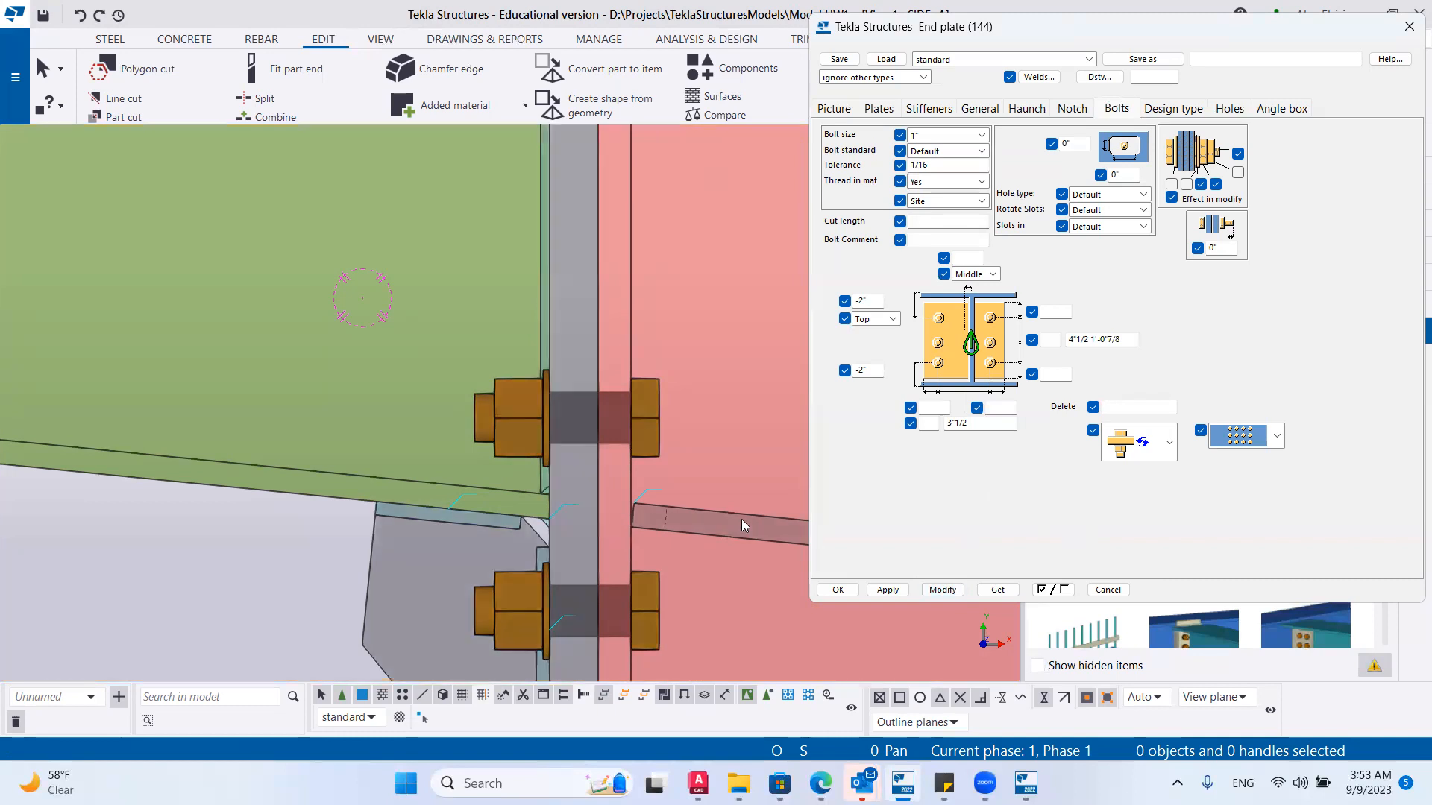
{"action": "scroll", "coordinate": [668, 544], "scroll_direction": "down", "scroll_amount": 4}
{"action": "left_click", "coordinate": [581, 360]}
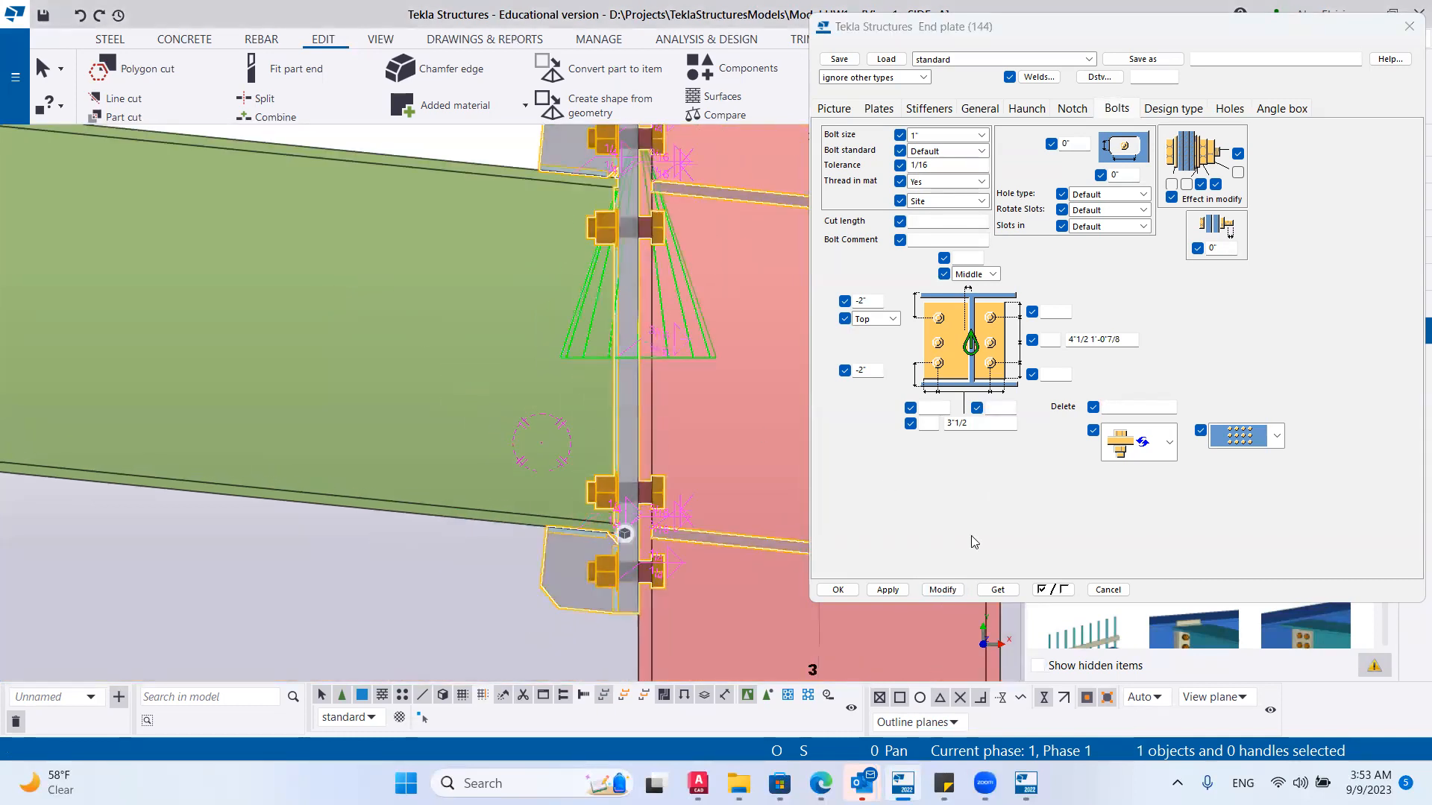
{"action": "left_click", "coordinate": [950, 591]}
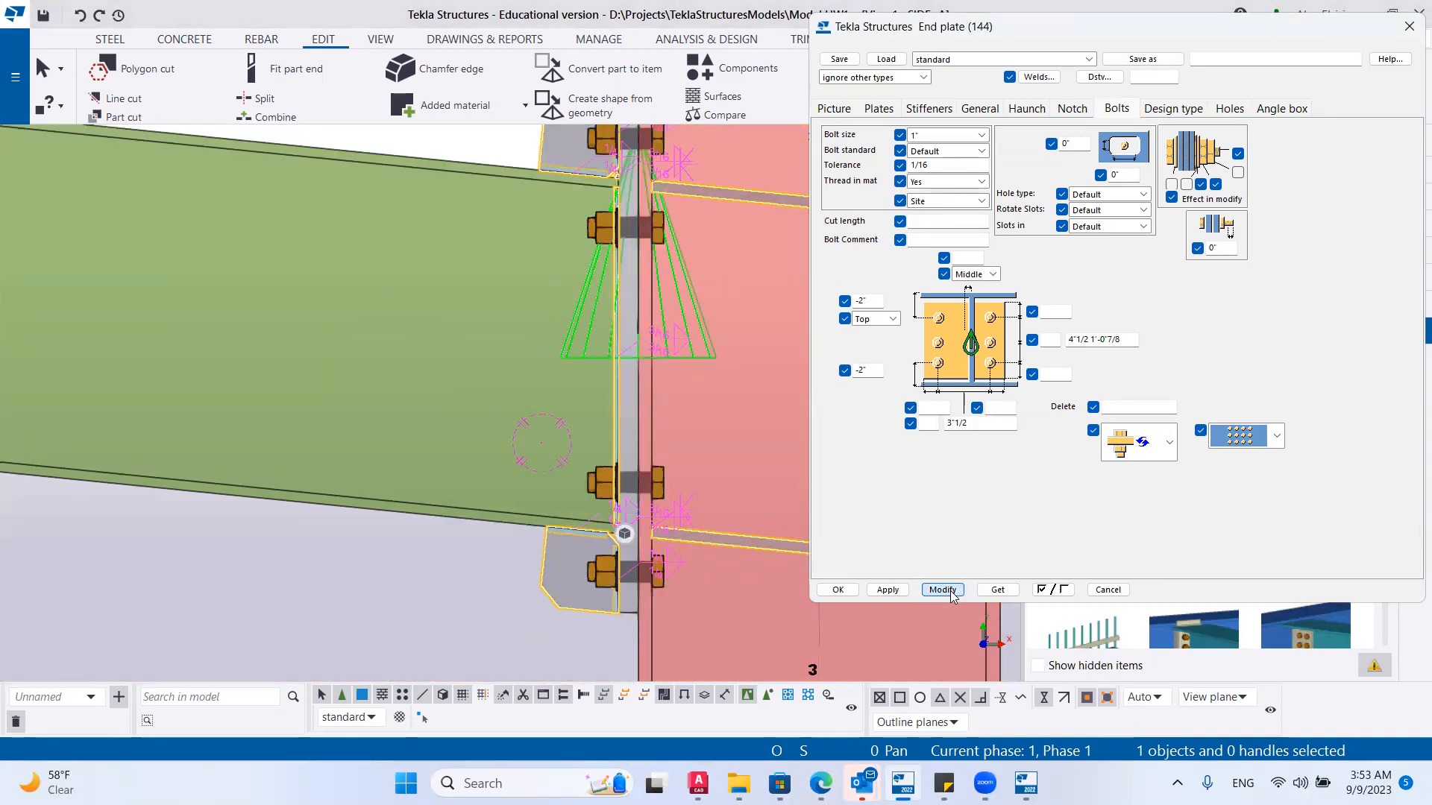
Check the bolt rows at grid 3, select the full vertical bolt spacing entry and accept the connection properties.
{"action": "scroll", "coordinate": [630, 460], "scroll_direction": "down", "scroll_amount": 2}
{"action": "scroll", "coordinate": [619, 477], "scroll_direction": "down", "scroll_amount": 3}
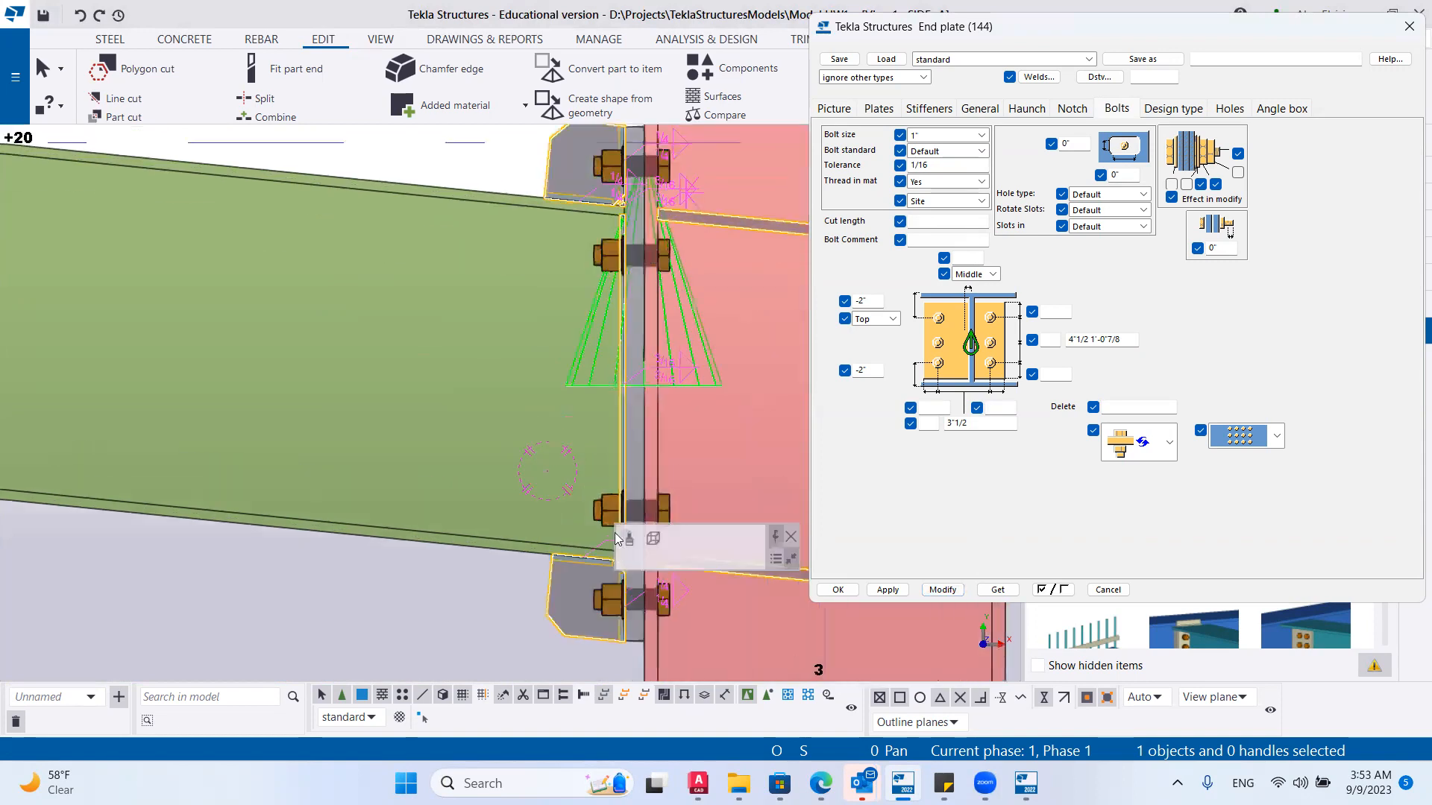
{"action": "scroll", "coordinate": [468, 466], "scroll_direction": "up", "scroll_amount": 2}
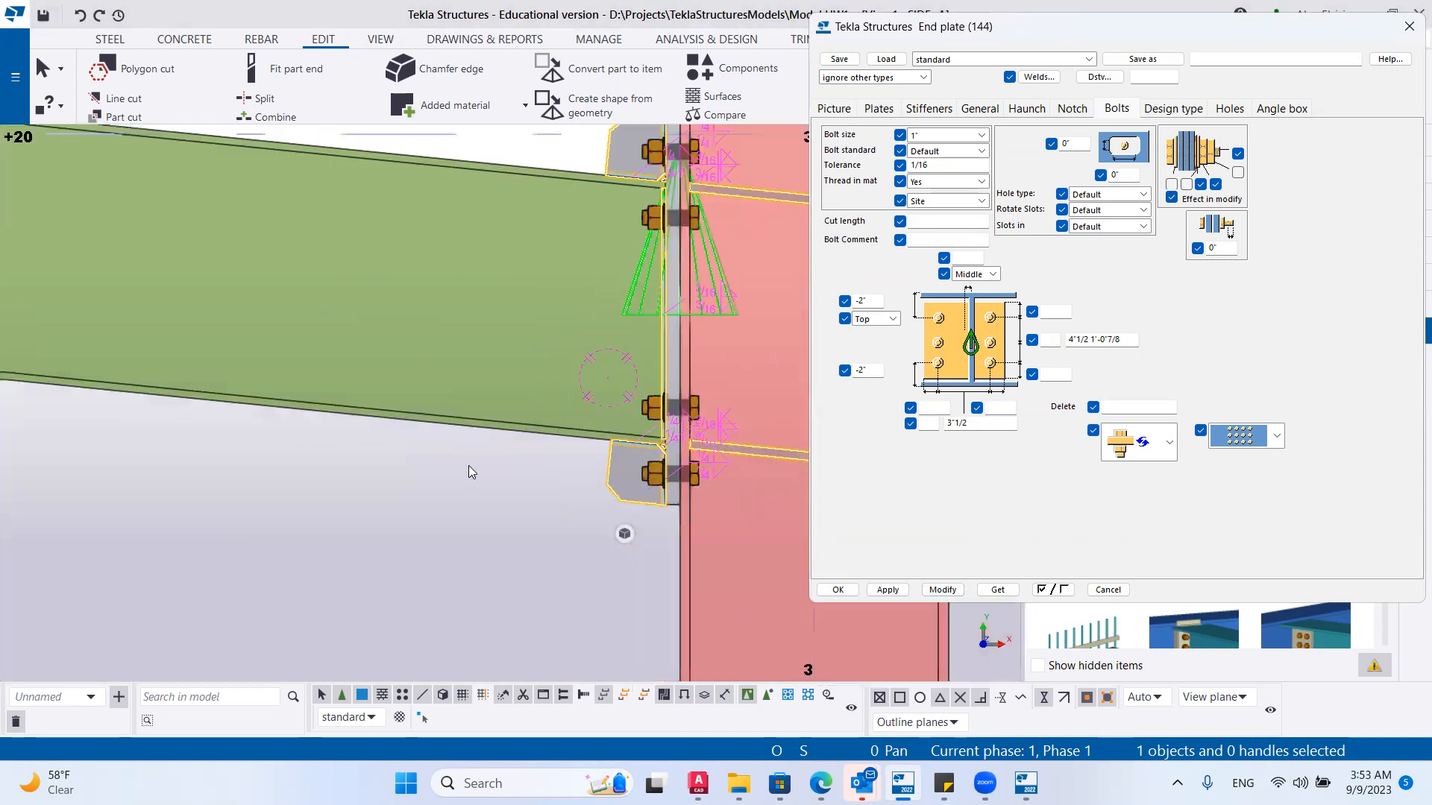
{"action": "triple_click", "coordinate": [1121, 344]}
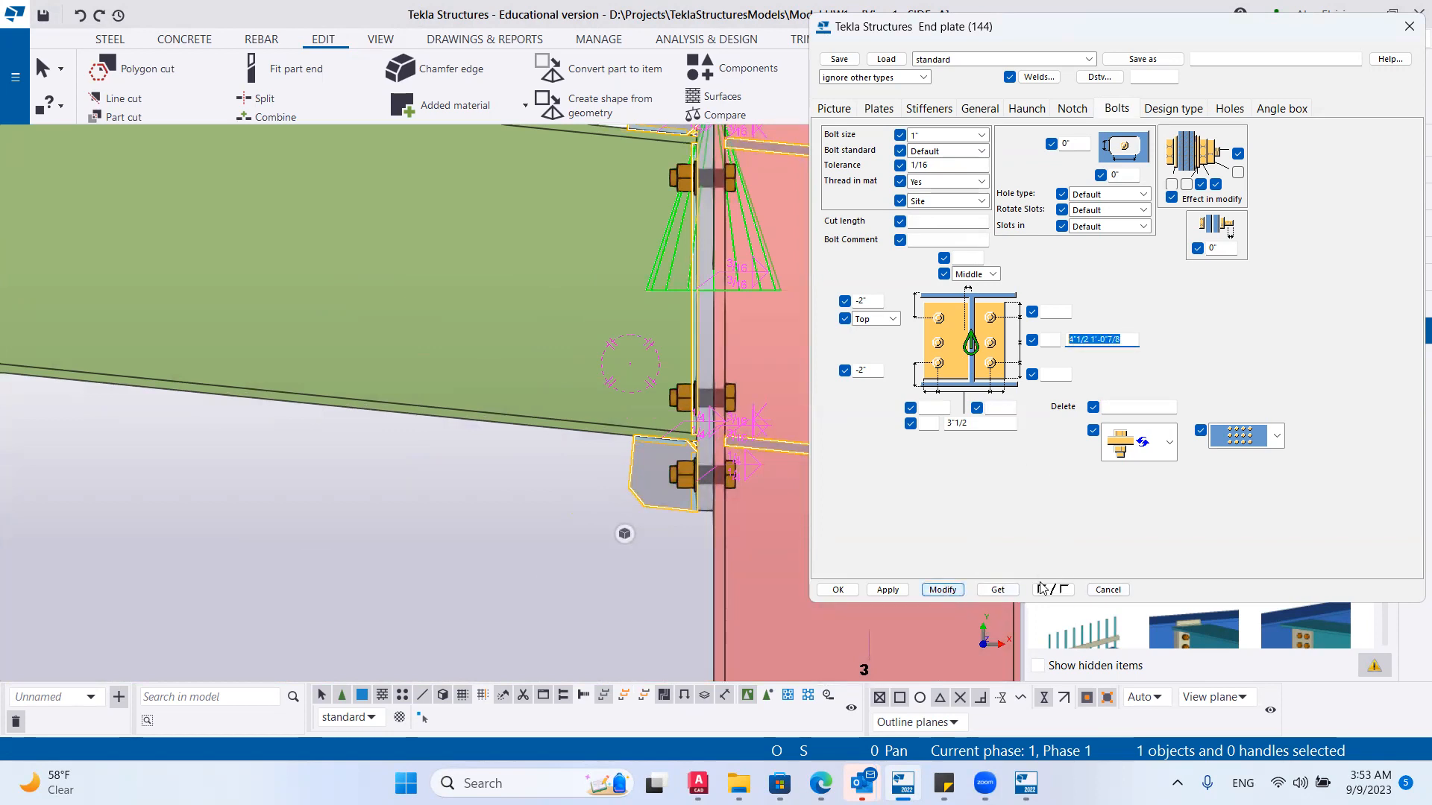
{"action": "left_click", "coordinate": [838, 589]}
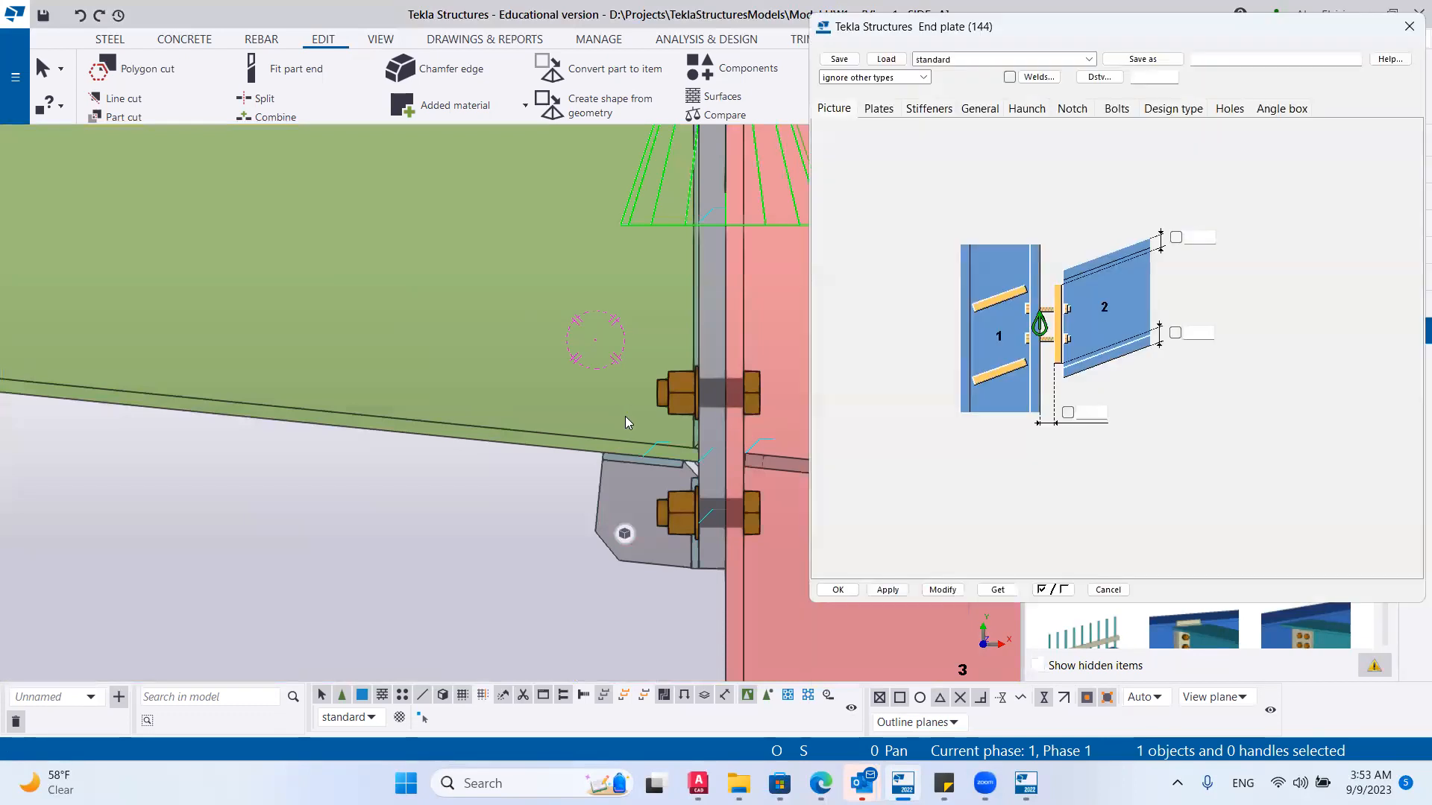
Modify the grid 1 beam-to-column connection with the current End plate (144) properties and accept the connection settings.
{"action": "scroll", "coordinate": [624, 416], "scroll_direction": "down", "scroll_amount": 5}
{"action": "scroll", "coordinate": [623, 439], "scroll_direction": "down", "scroll_amount": 5}
{"action": "scroll", "coordinate": [536, 500], "scroll_direction": "up", "scroll_amount": 6}
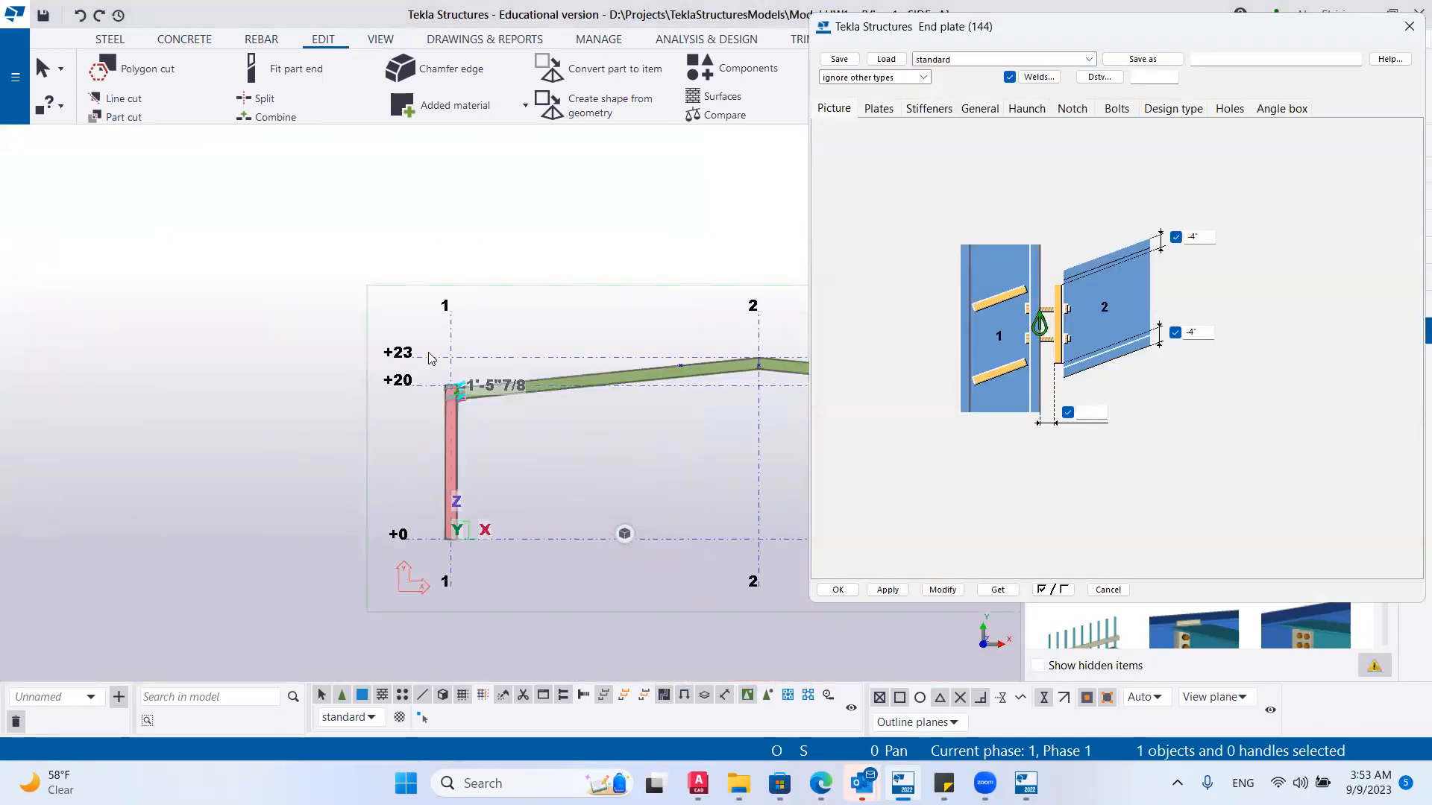
{"action": "scroll", "coordinate": [536, 499], "scroll_direction": "up", "scroll_amount": 5}
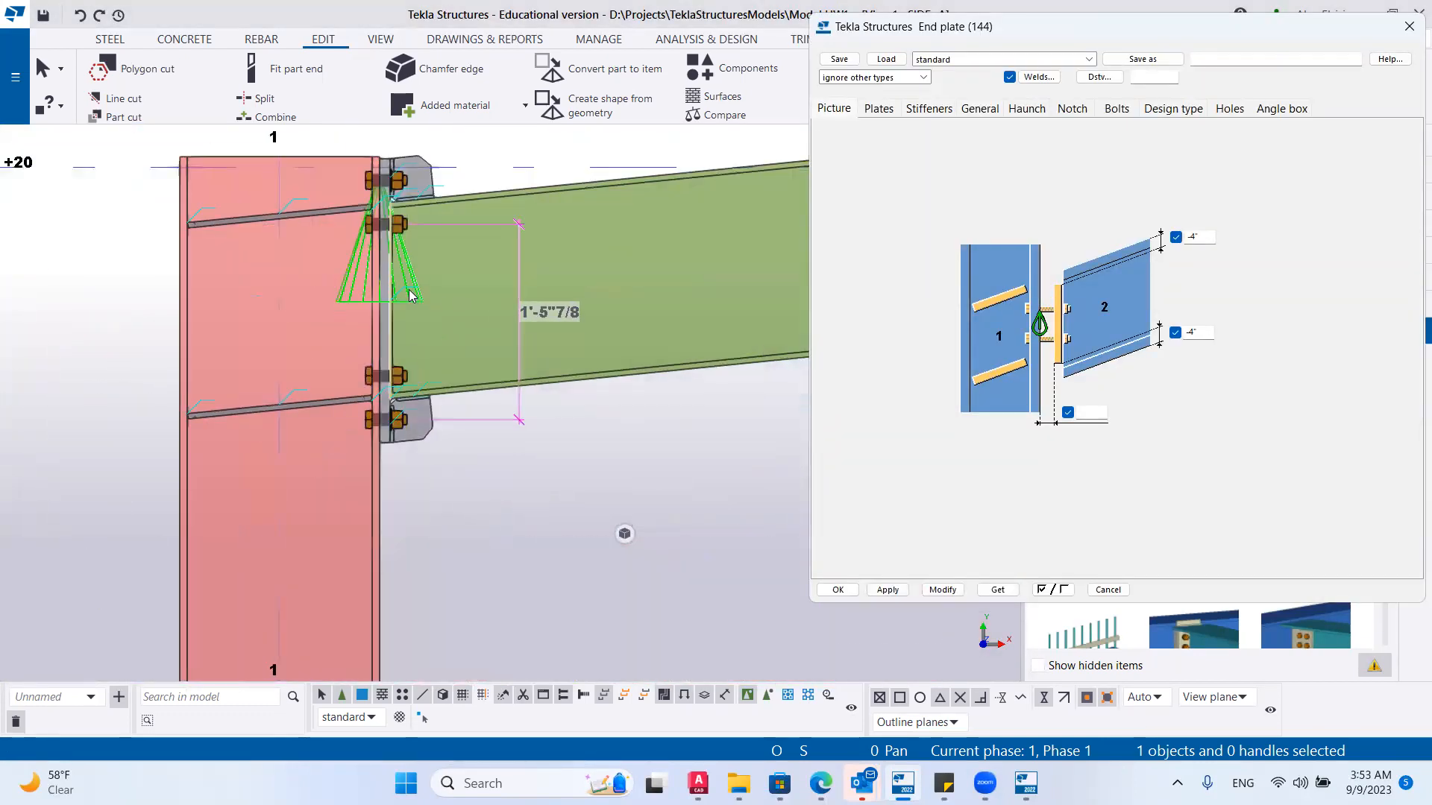
{"action": "scroll", "coordinate": [367, 227], "scroll_direction": "up", "scroll_amount": 3}
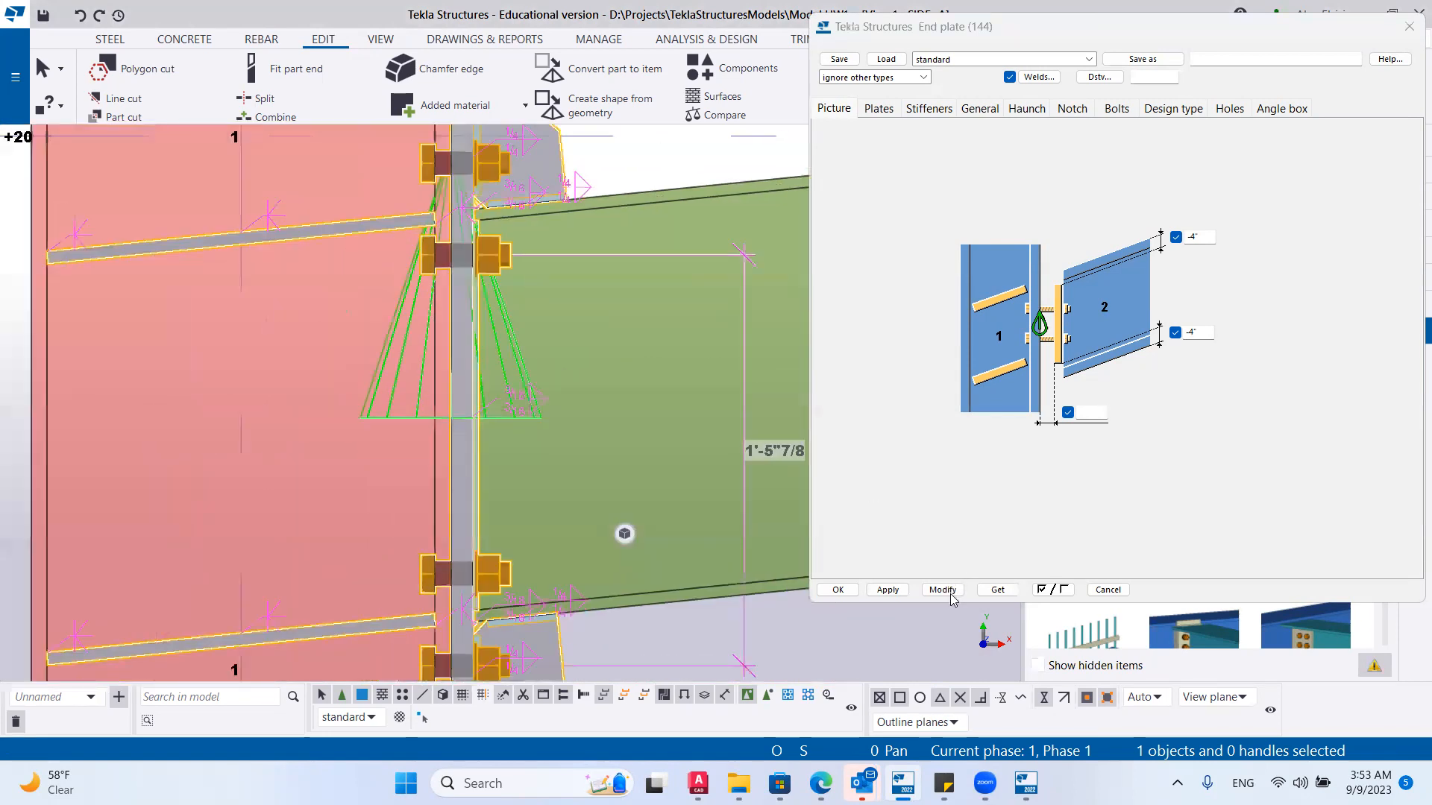
{"action": "left_click", "coordinate": [951, 594]}
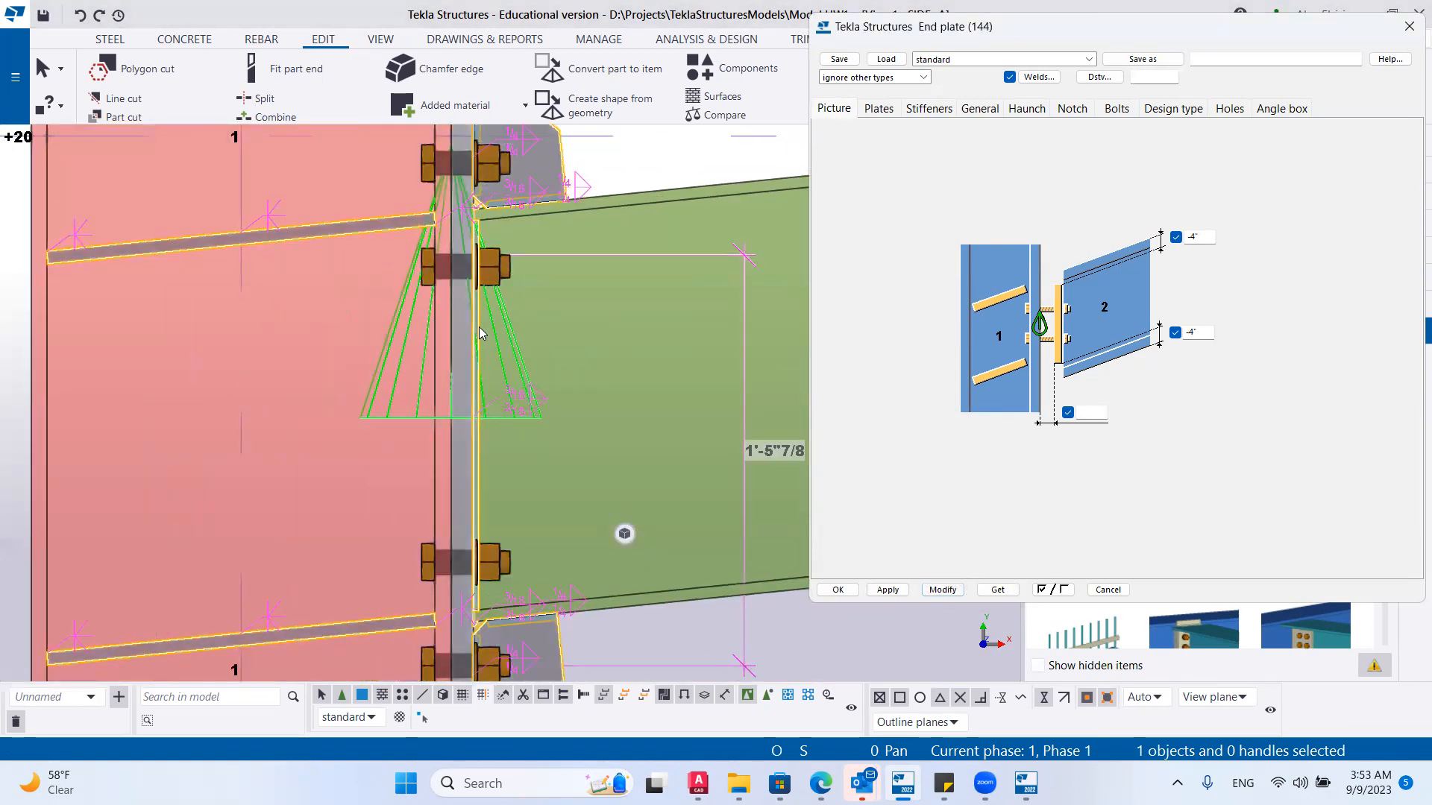
{"action": "scroll", "coordinate": [479, 332], "scroll_direction": "down", "scroll_amount": 3}
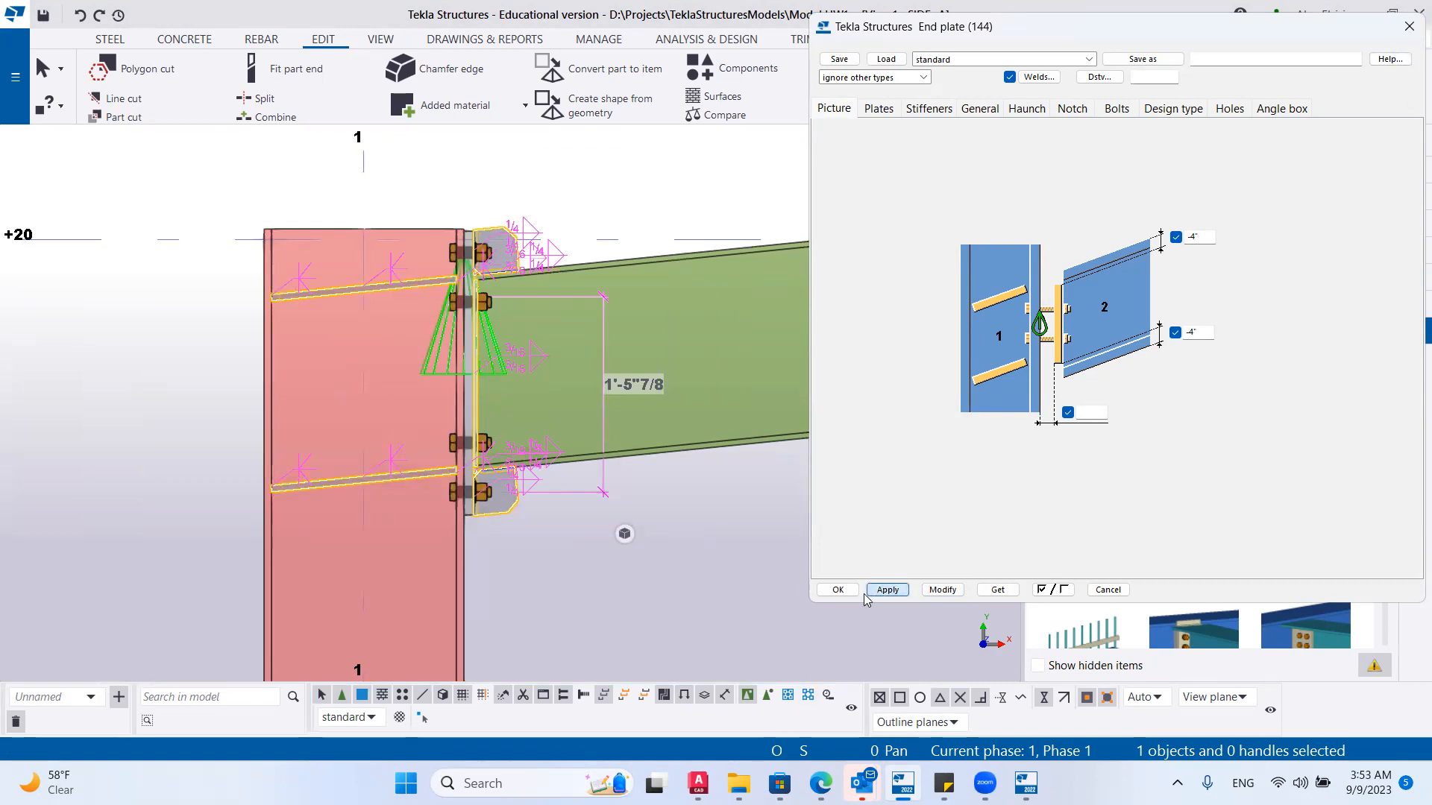
{"action": "left_click", "coordinate": [837, 589]}
Examine the ridge joint between the two beams at grid 2 and start editing the component search term.
{"action": "scroll", "coordinate": [564, 439], "scroll_direction": "down", "scroll_amount": 5}
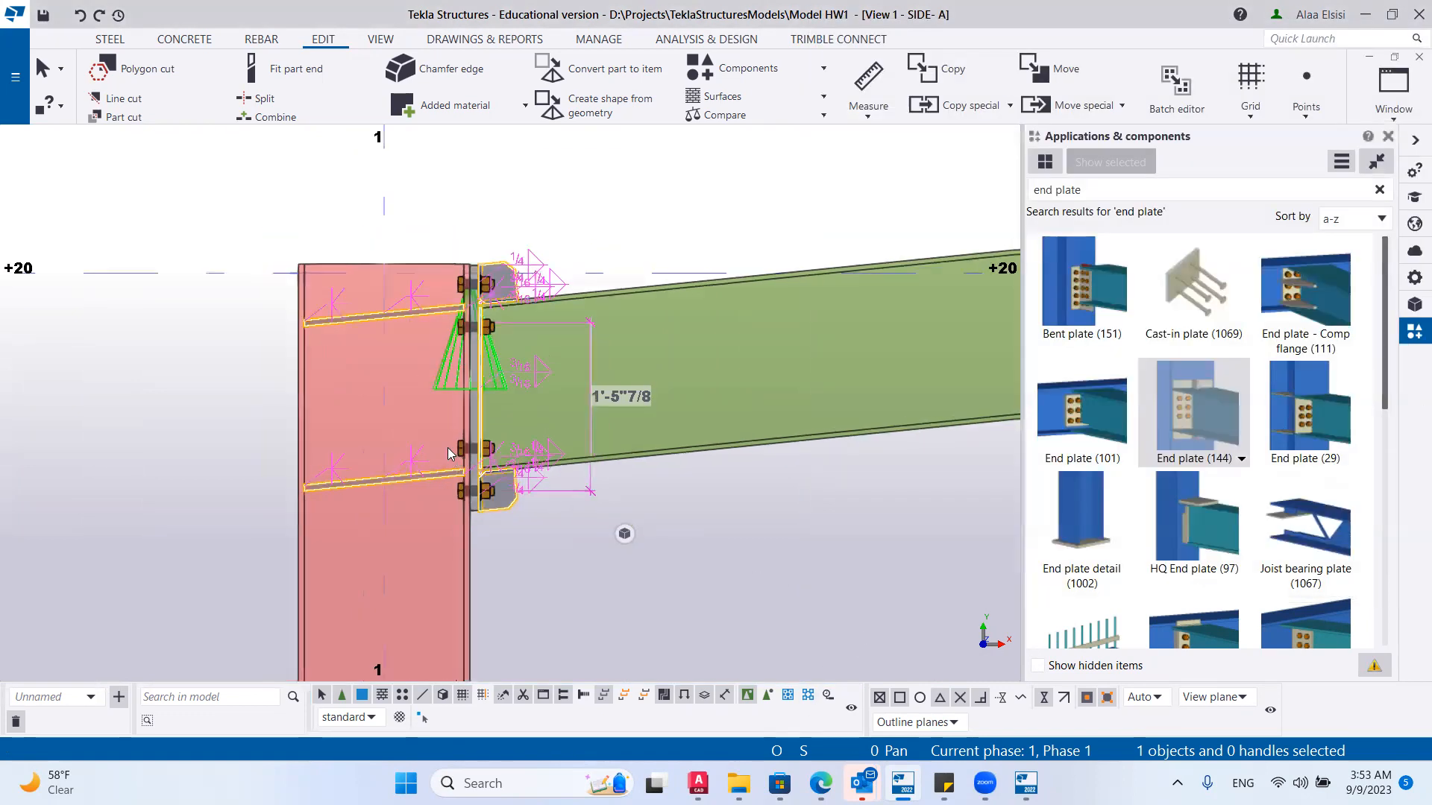
{"action": "scroll", "coordinate": [508, 541], "scroll_direction": "up", "scroll_amount": 3}
{"action": "scroll", "coordinate": [327, 513], "scroll_direction": "down", "scroll_amount": 5}
{"action": "scroll", "coordinate": [562, 498], "scroll_direction": "up", "scroll_amount": 5}
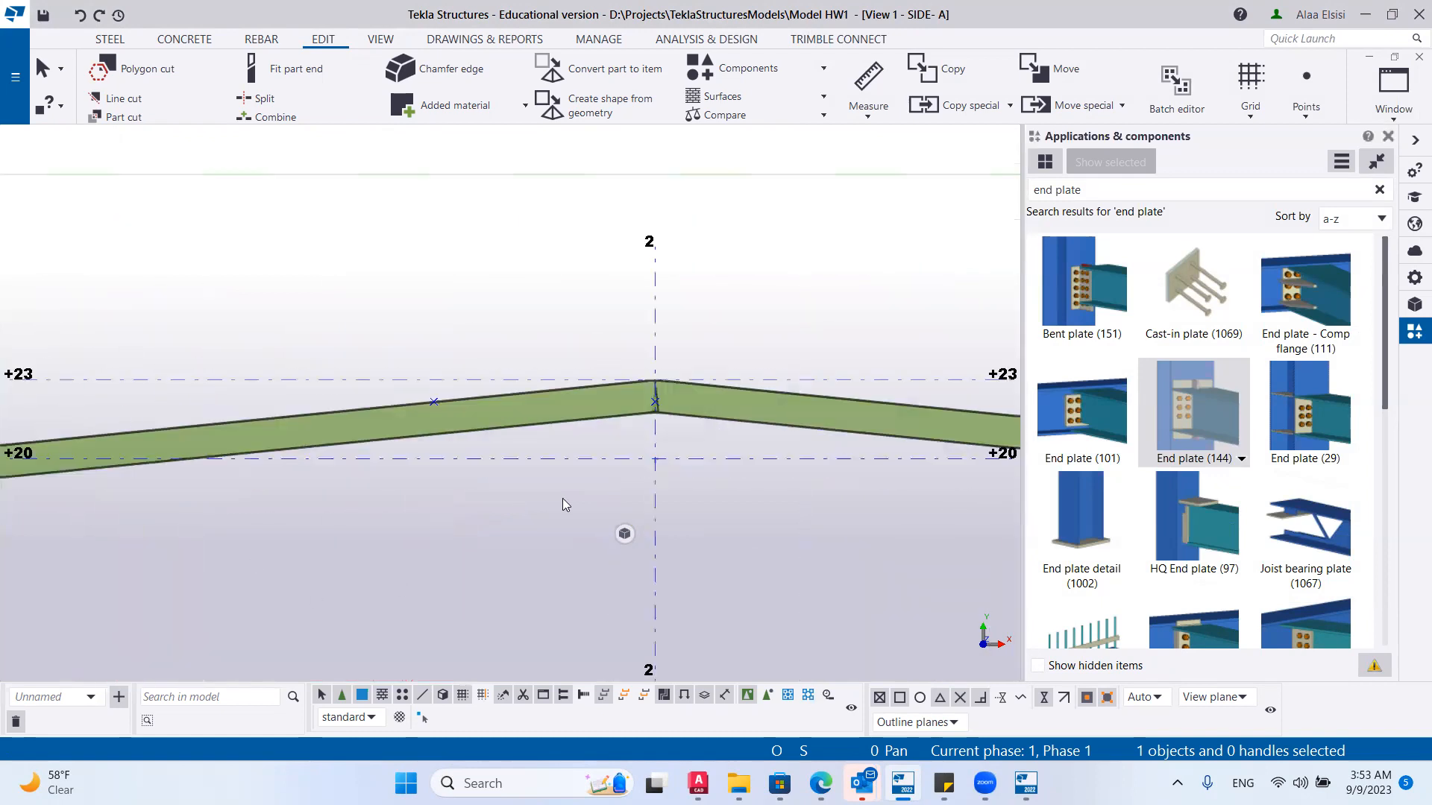
{"action": "scroll", "coordinate": [664, 384], "scroll_direction": "up", "scroll_amount": 2}
{"action": "scroll", "coordinate": [633, 351], "scroll_direction": "up", "scroll_amount": 3}
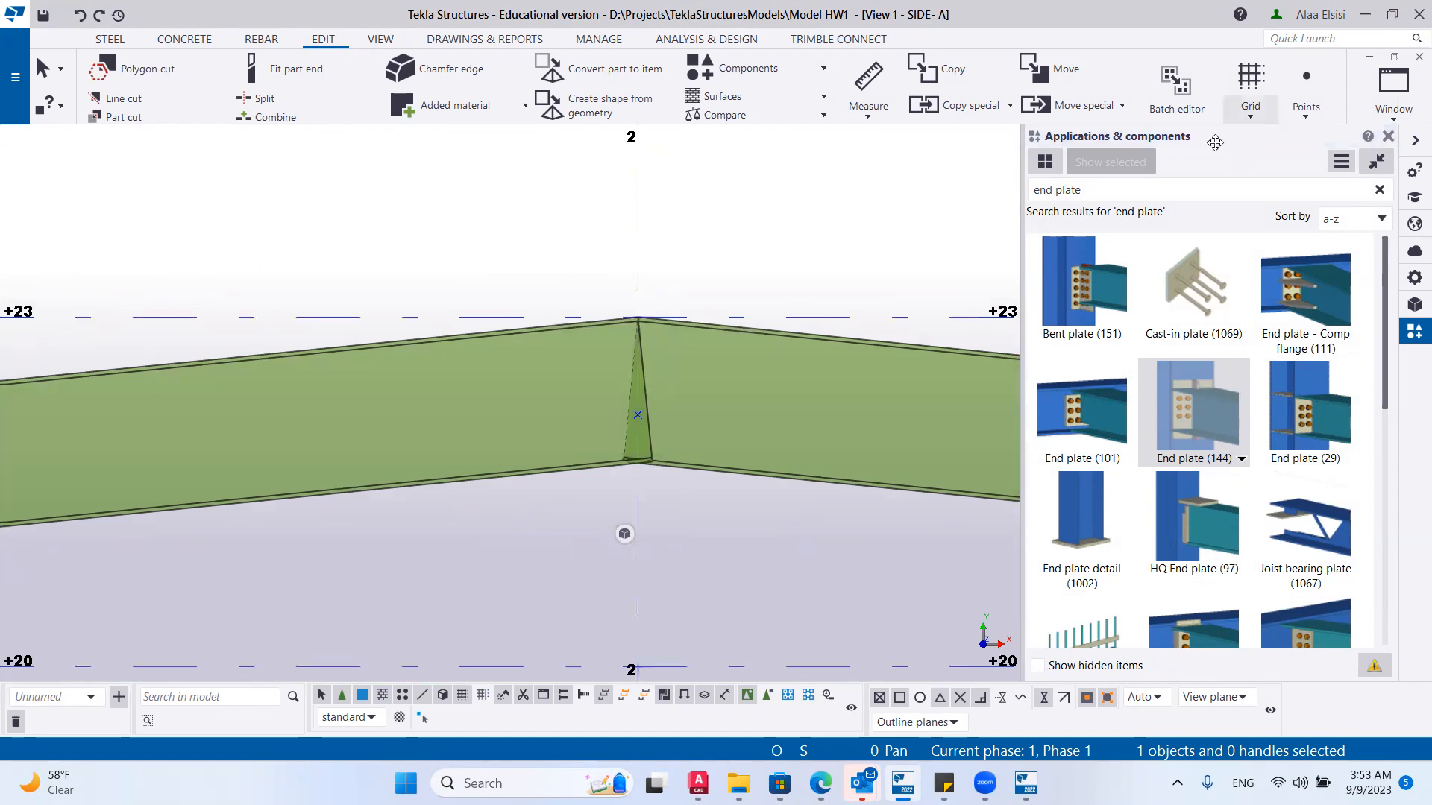
{"action": "left_click", "coordinate": [1061, 188]}
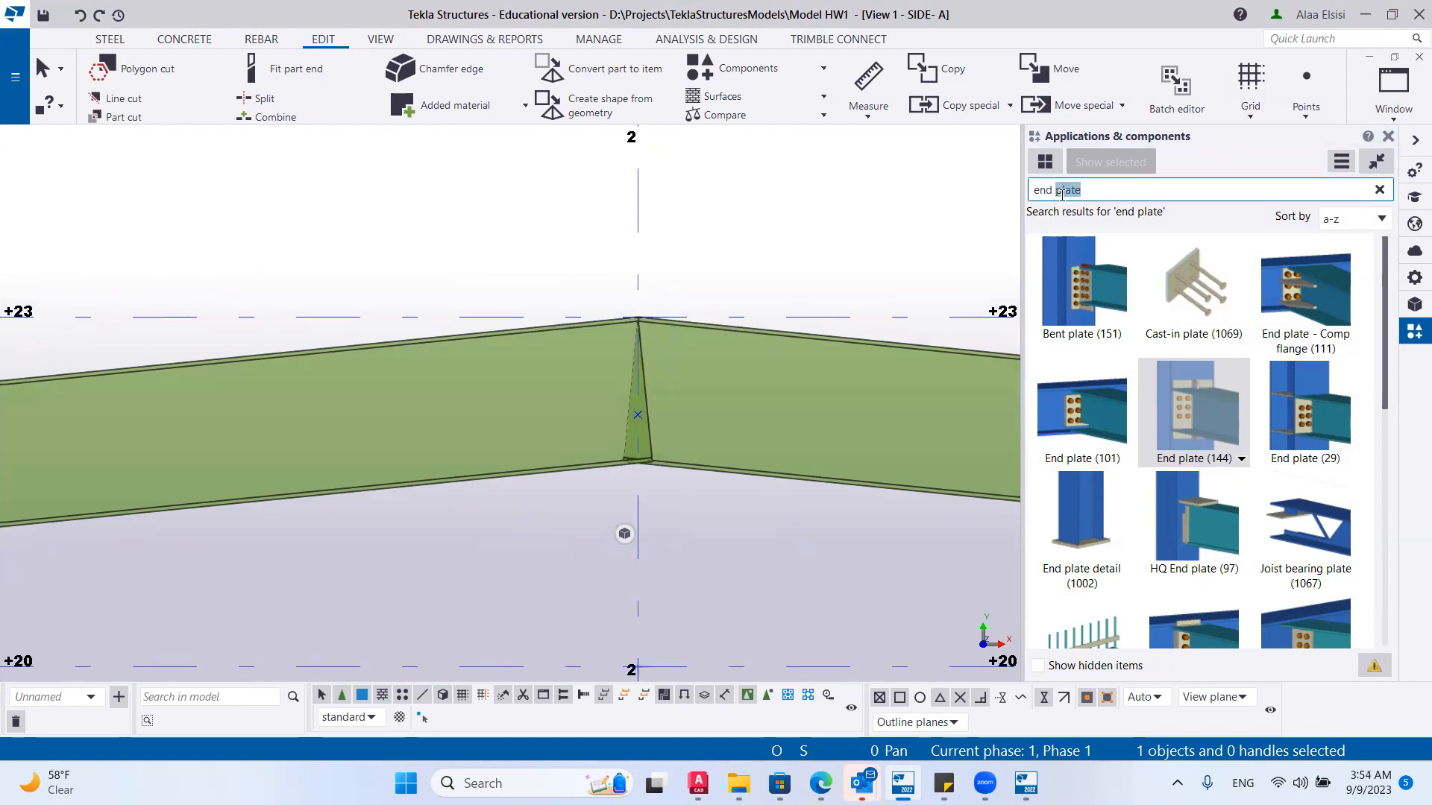